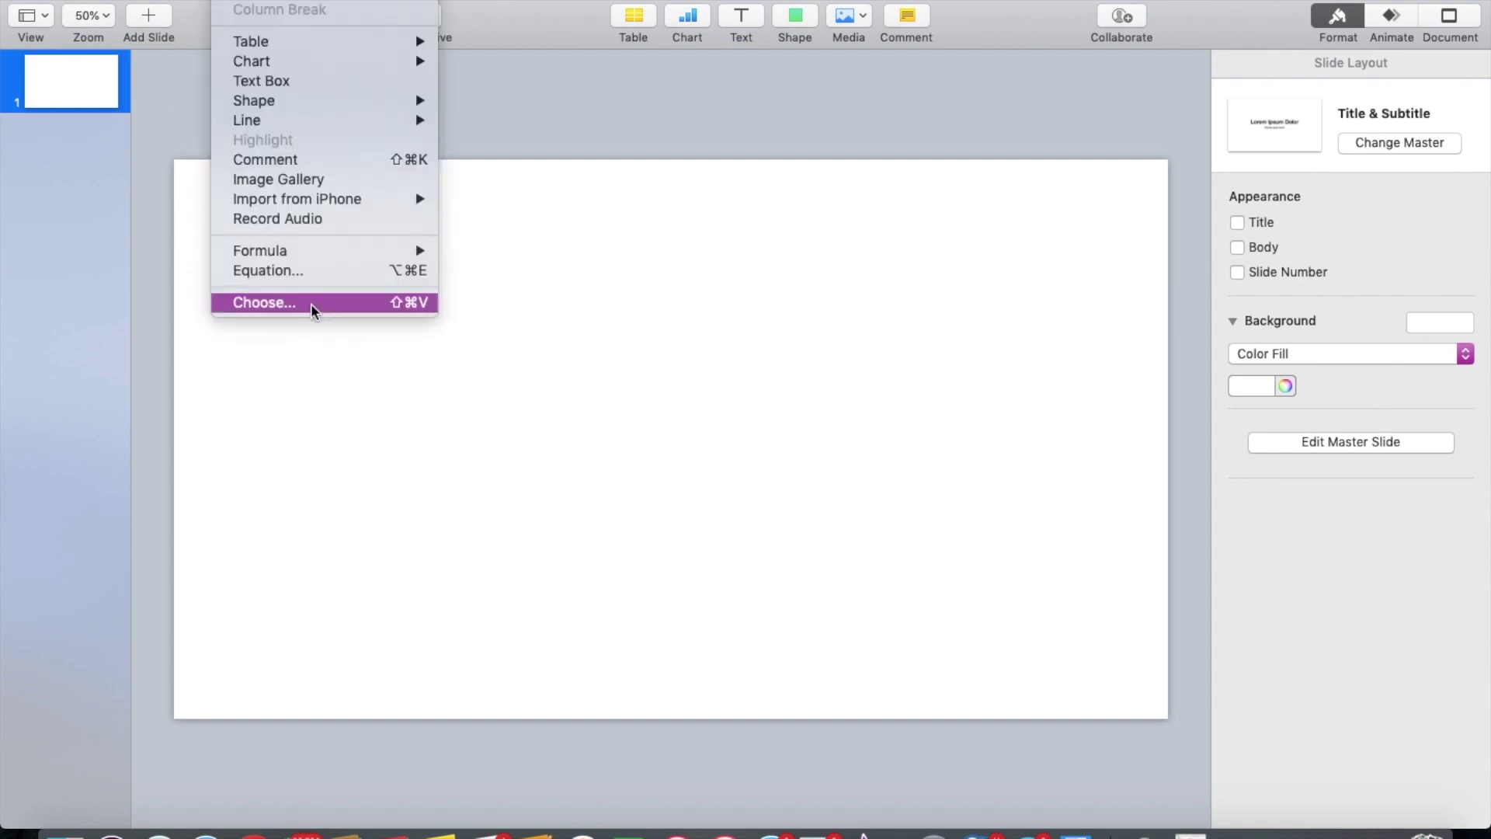
Insert the snow image Untitled design (21).png from the Downloads folder and enlarge it to fill the whole slide
{"action": "left_click", "coordinate": [311, 303]}
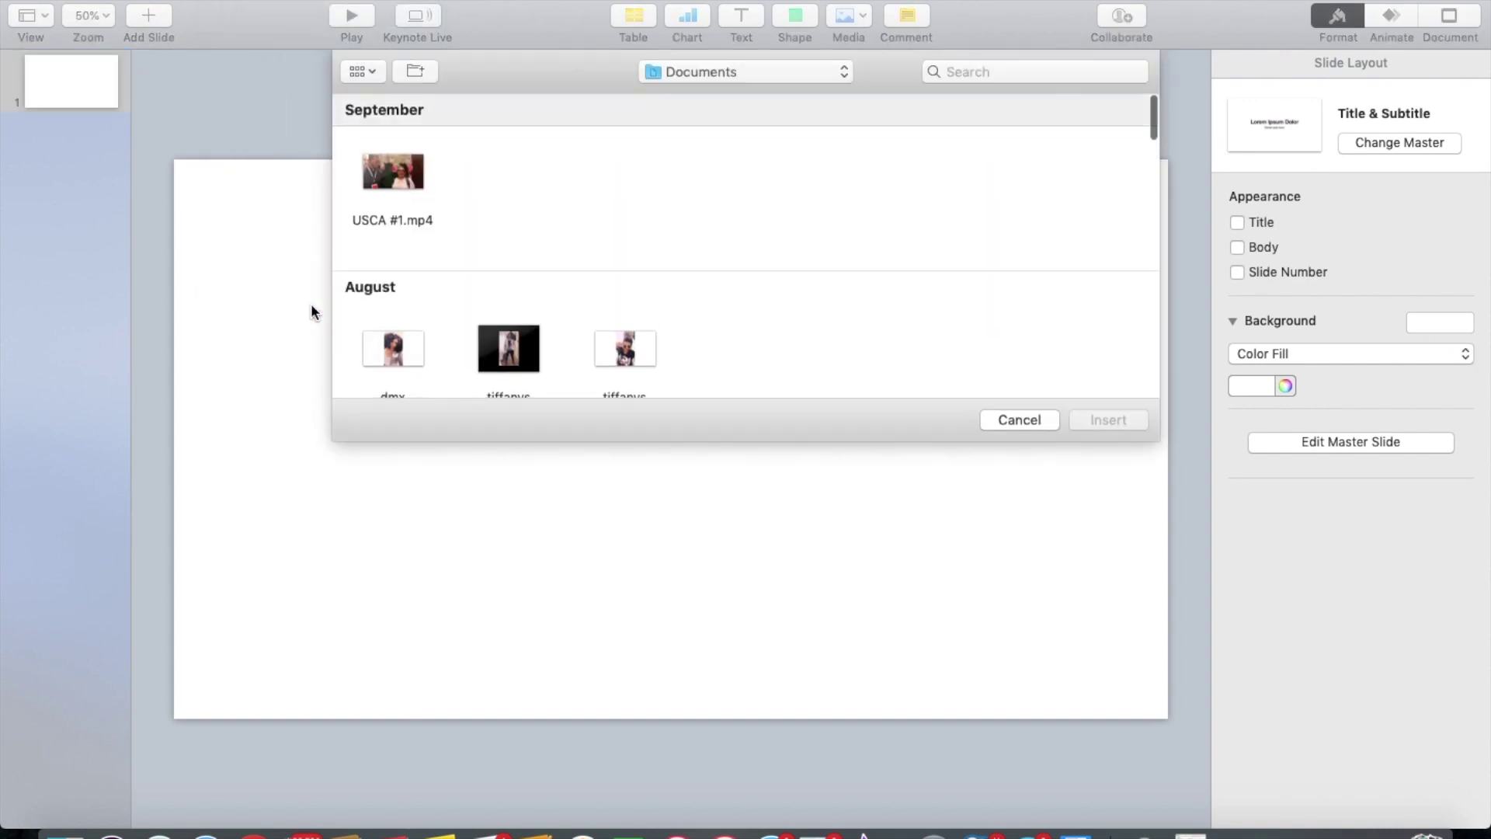
{"action": "scroll", "coordinate": [589, 274], "scroll_direction": "down", "scroll_amount": 3}
{"action": "left_click", "coordinate": [737, 72]}
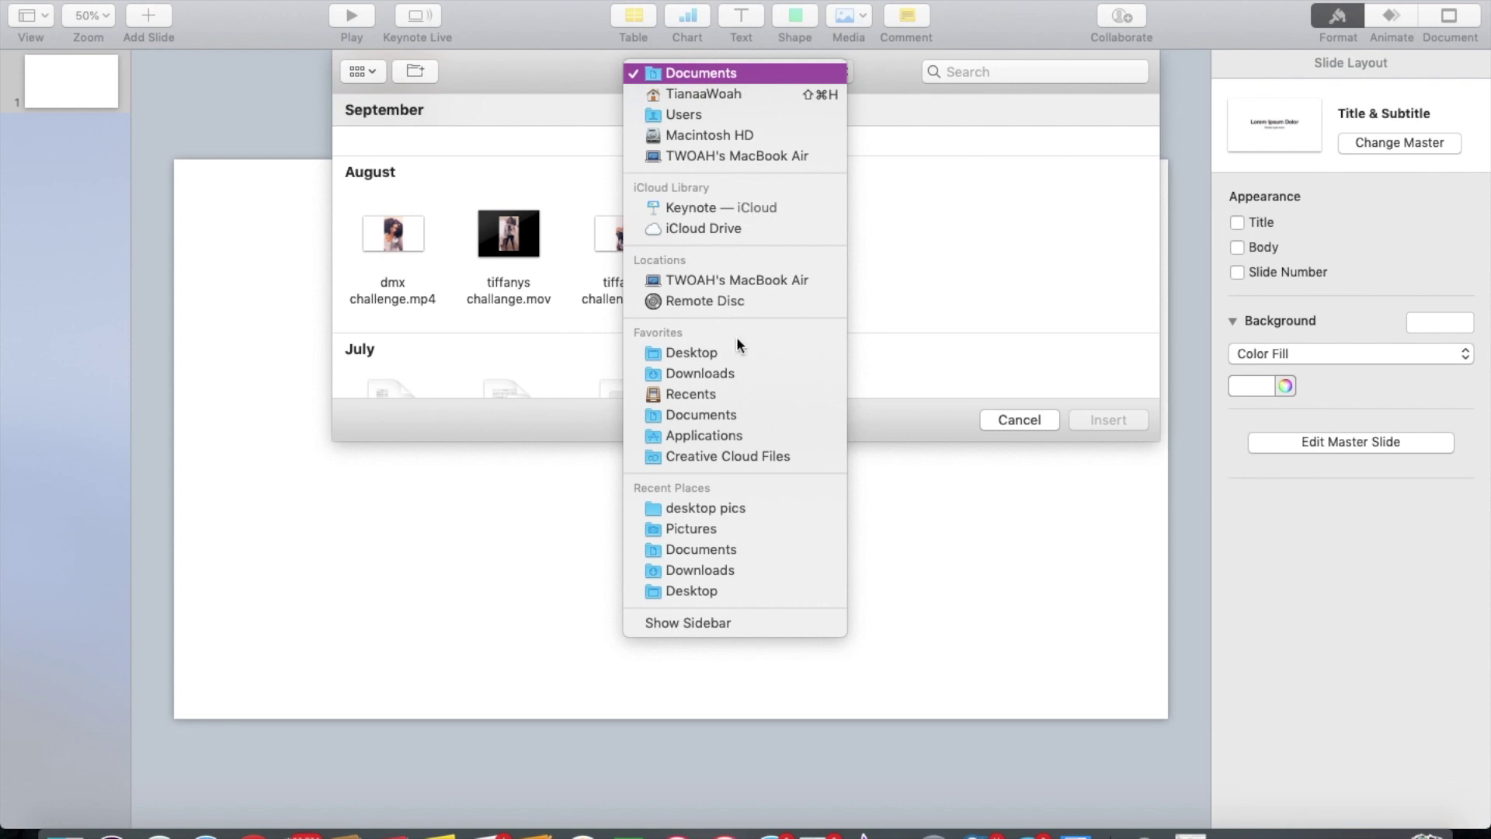
{"action": "left_click", "coordinate": [736, 377]}
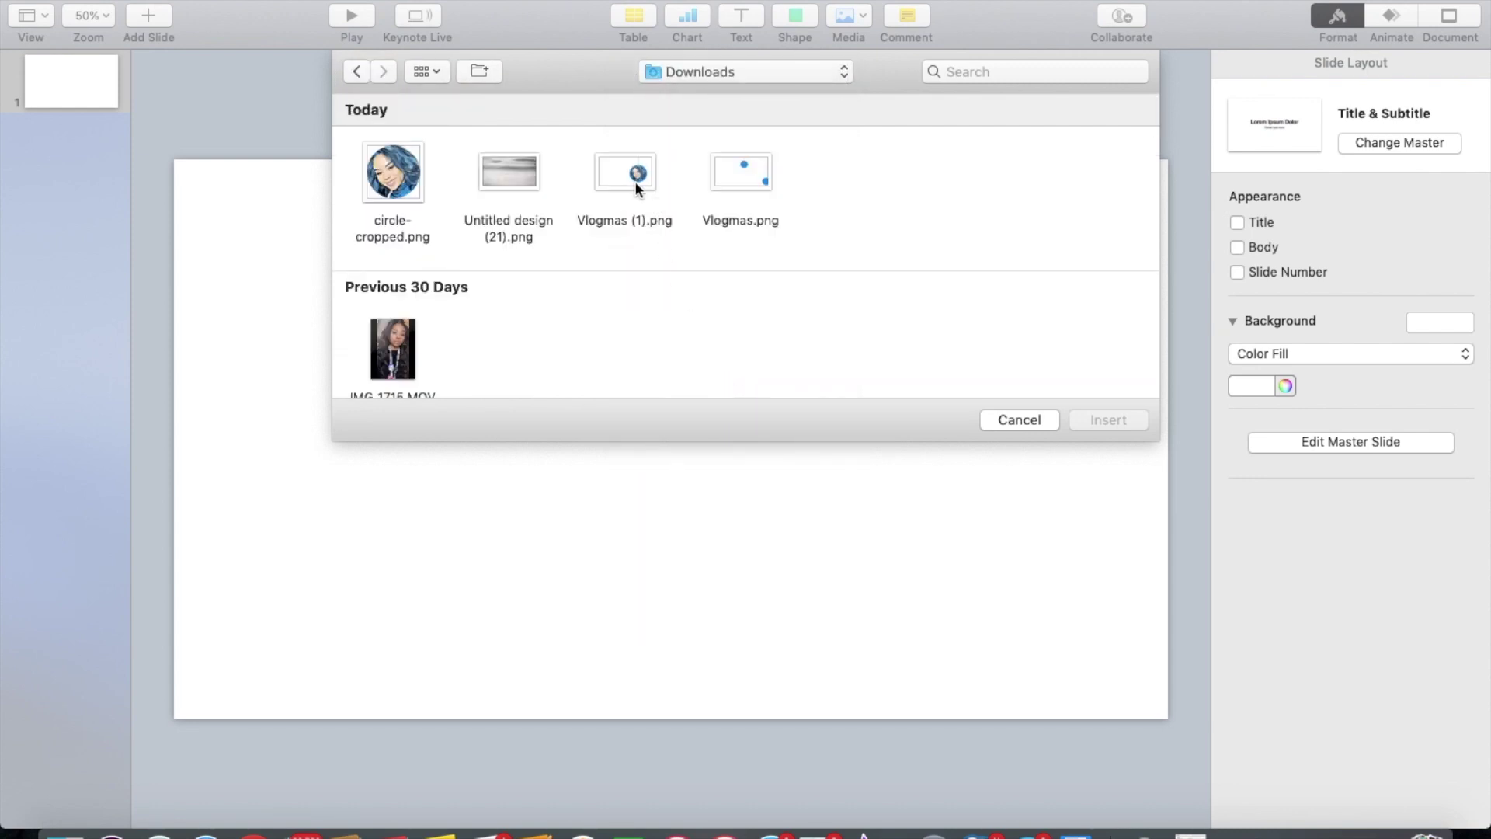
{"action": "left_click", "coordinate": [504, 173]}
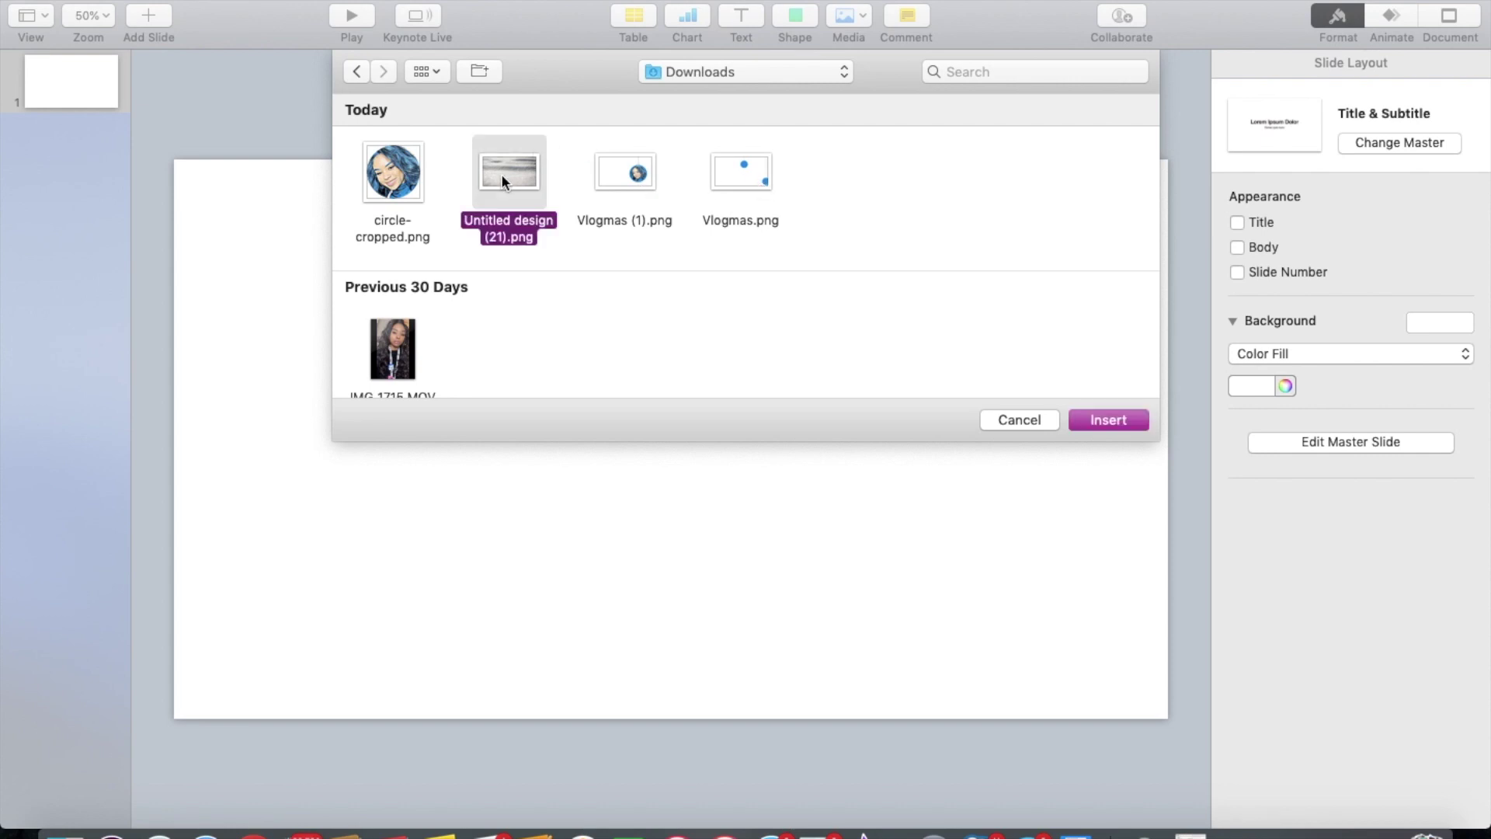
{"action": "left_click", "coordinate": [1109, 420]}
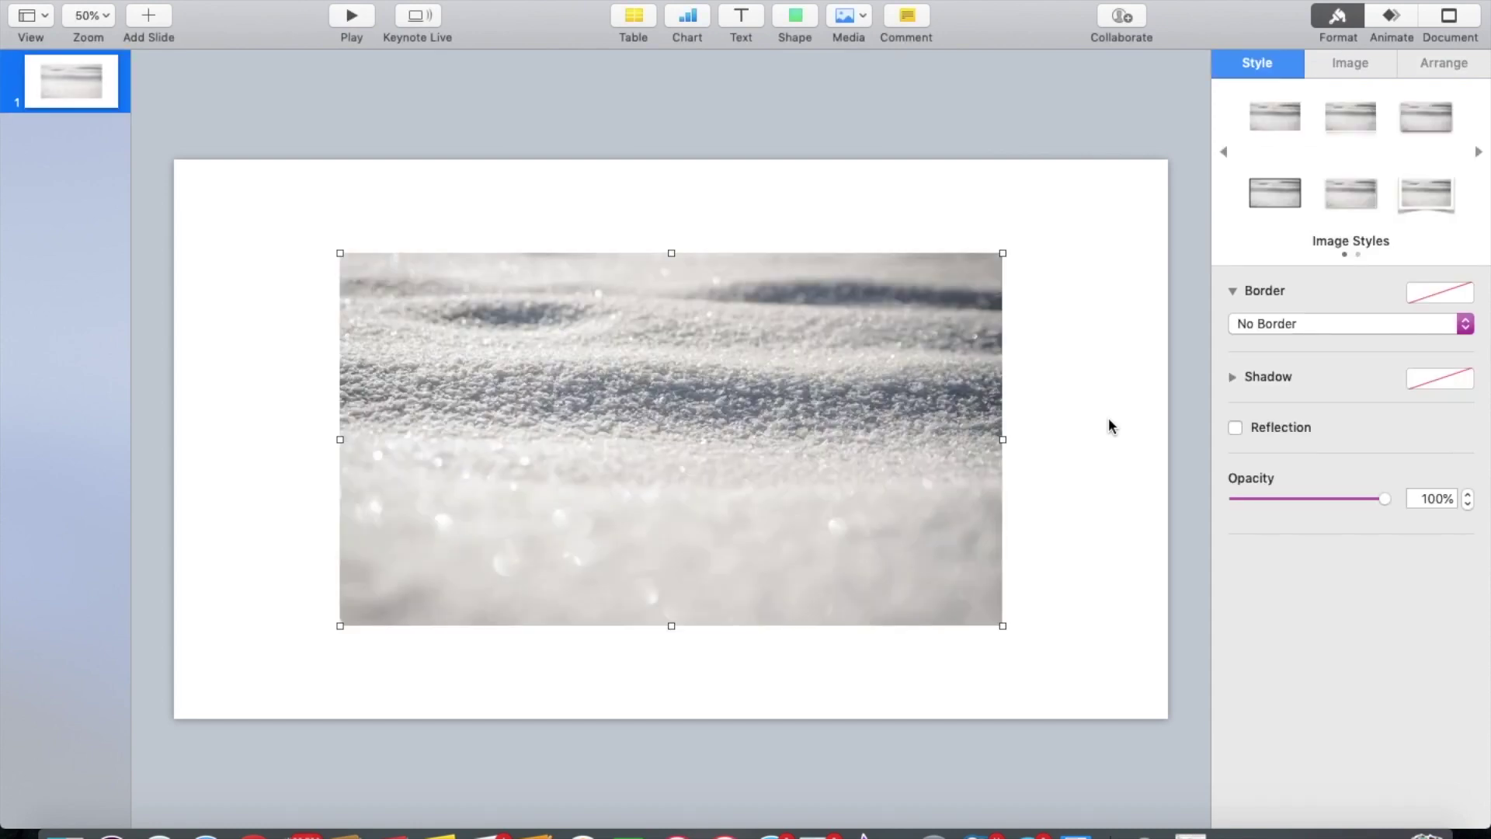
{"action": "left_click_drag", "start_coordinate": [340, 253], "coordinate": [156, 206]}
{"action": "left_click_drag", "start_coordinate": [1003, 625], "coordinate": [952, 618]}
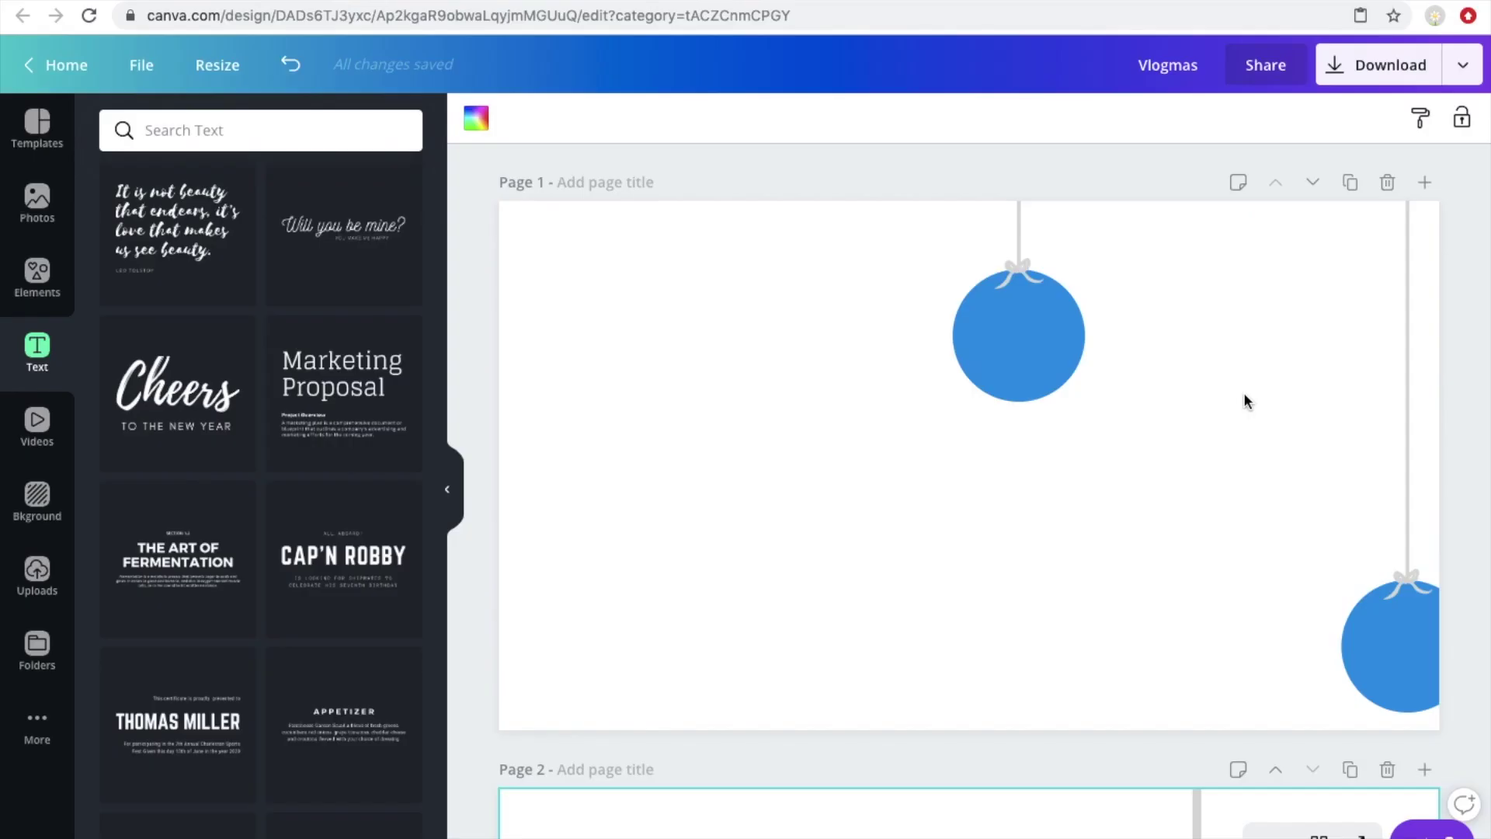
In the Vlogmas design in Canva, recolor the upper ornament circle on page 1 to light blue #aaddfa
{"action": "left_click", "coordinate": [1051, 358]}
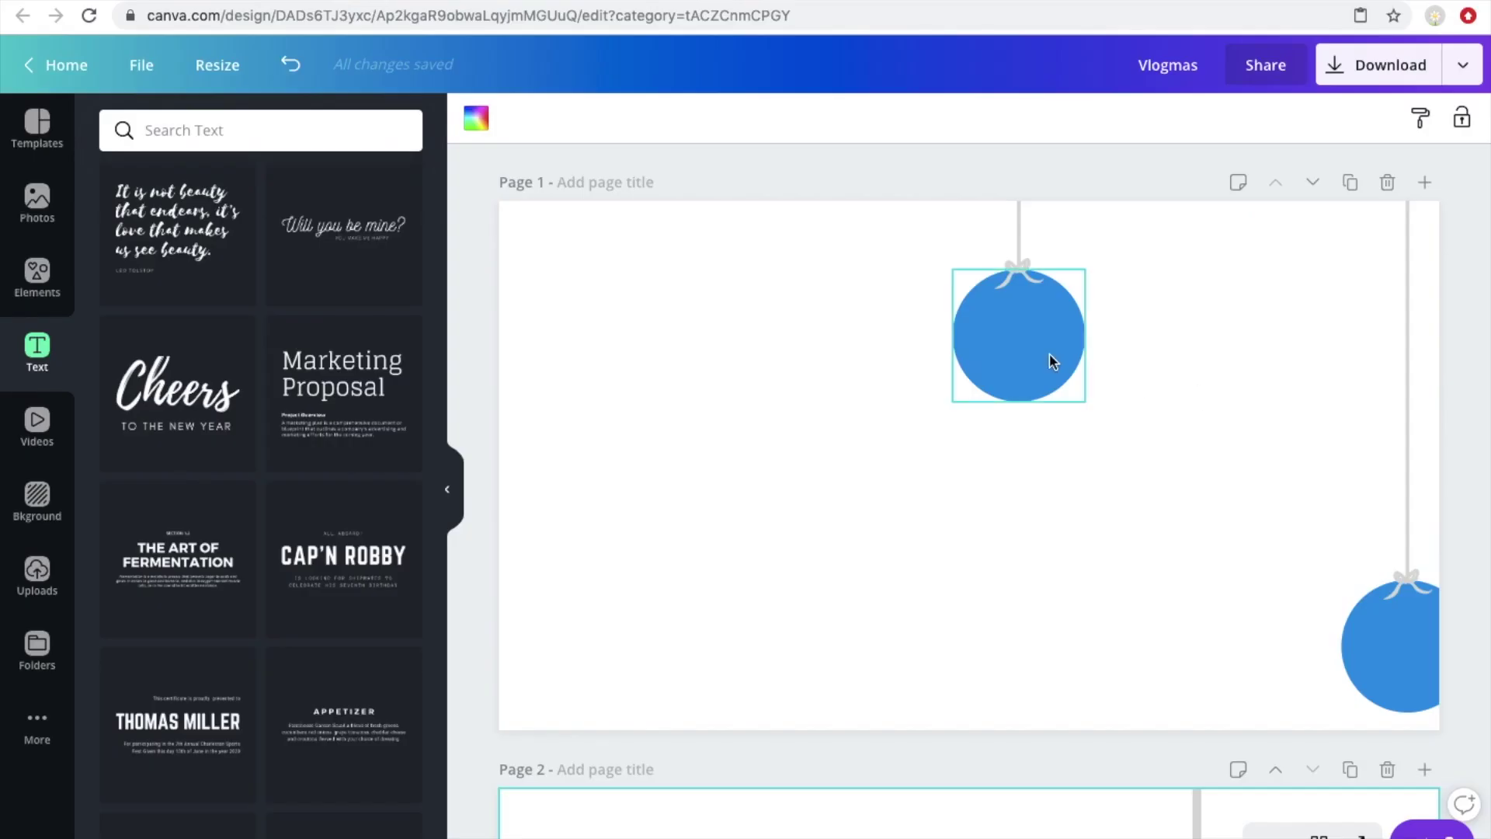
{"action": "left_click", "coordinate": [476, 118]}
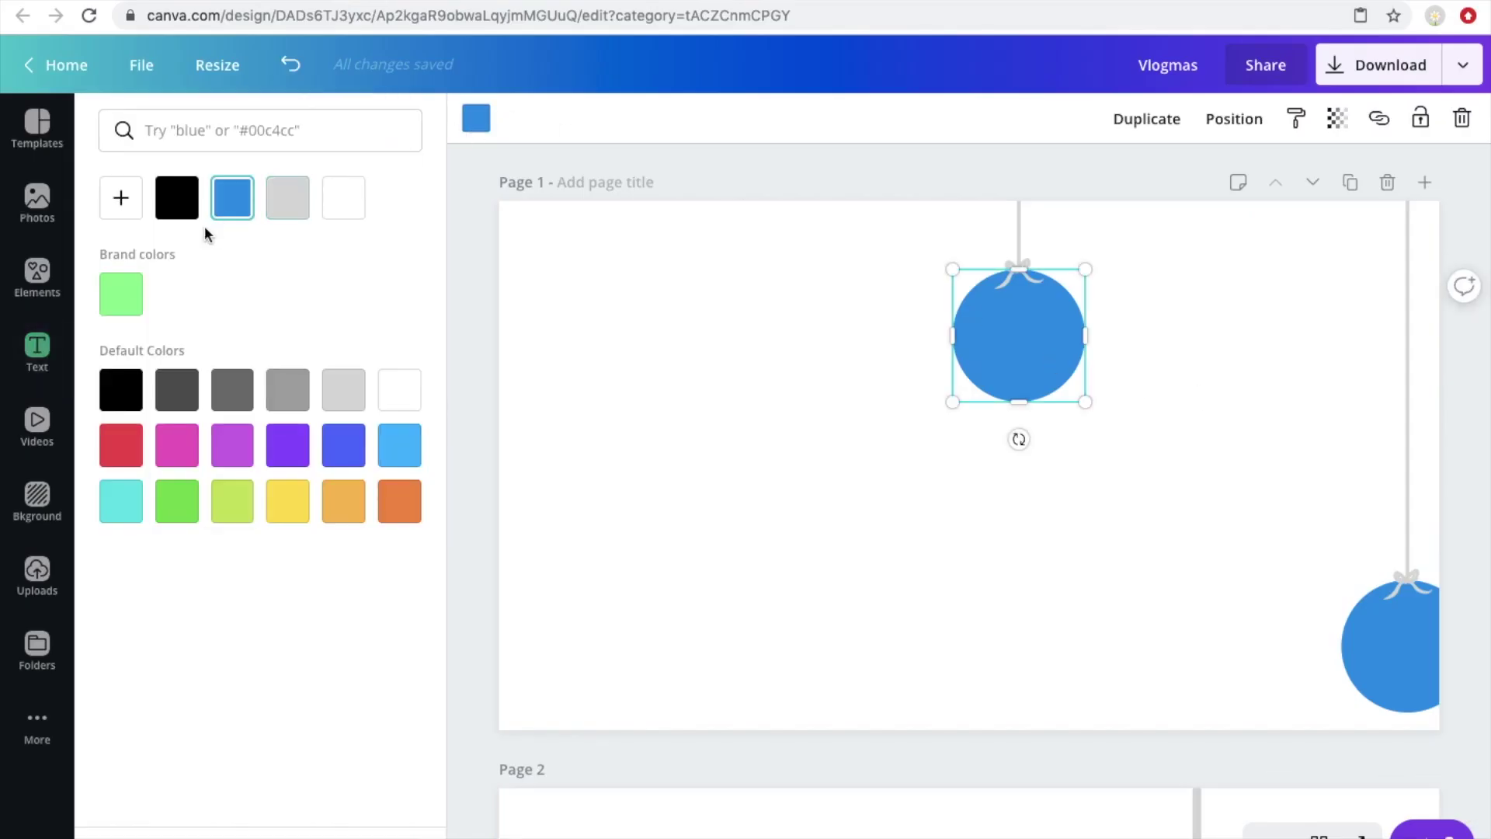
{"action": "left_click", "coordinate": [124, 211]}
{"action": "left_click_drag", "start_coordinate": [383, 256], "coordinate": [205, 251]}
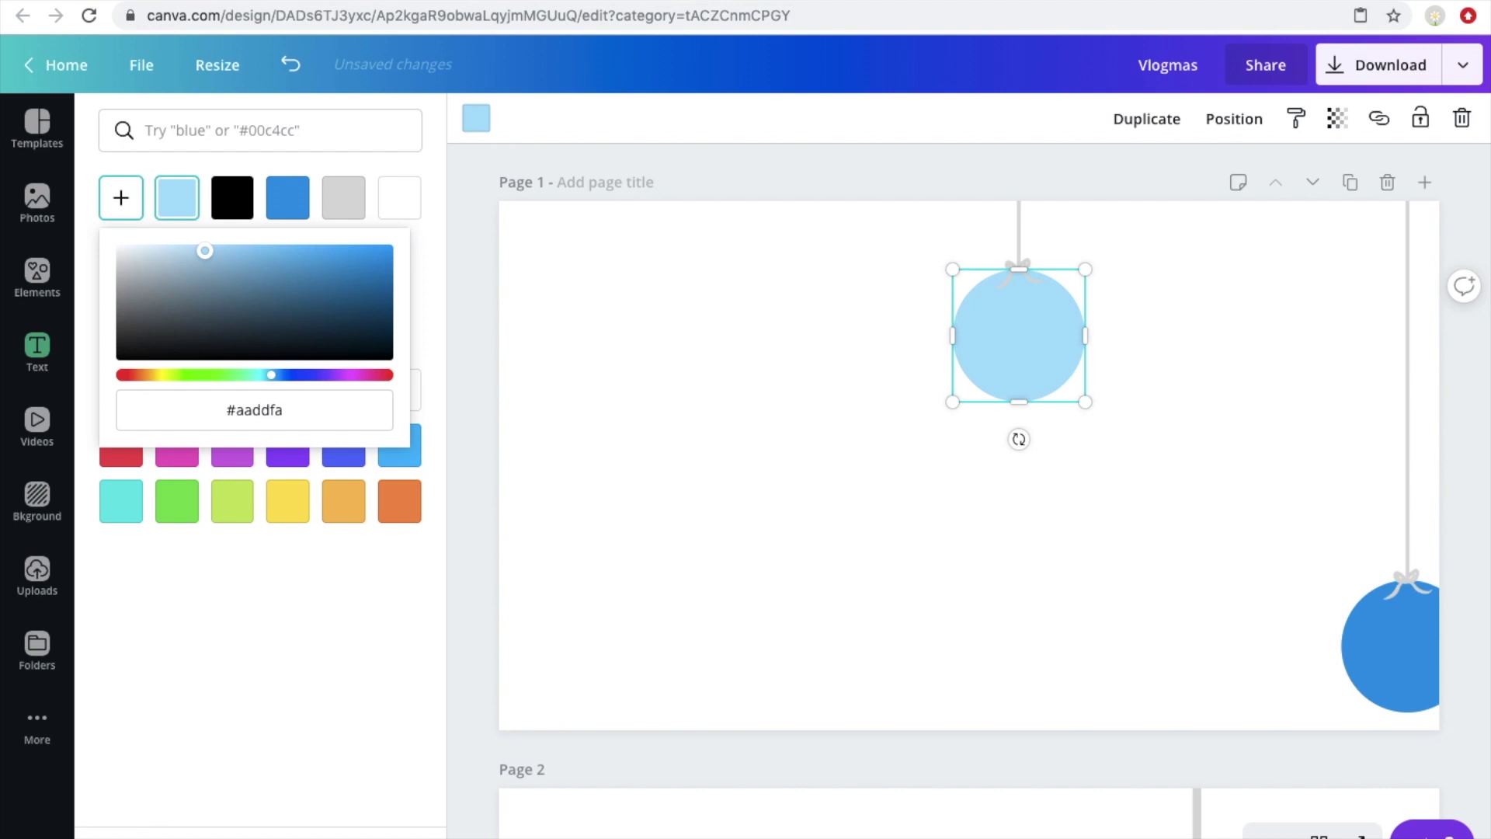
Recolor the lower ornament circle at the edge of page 1 to the slightly darker blue #70bde8
{"action": "left_click", "coordinate": [1398, 688]}
{"action": "left_click", "coordinate": [163, 199]}
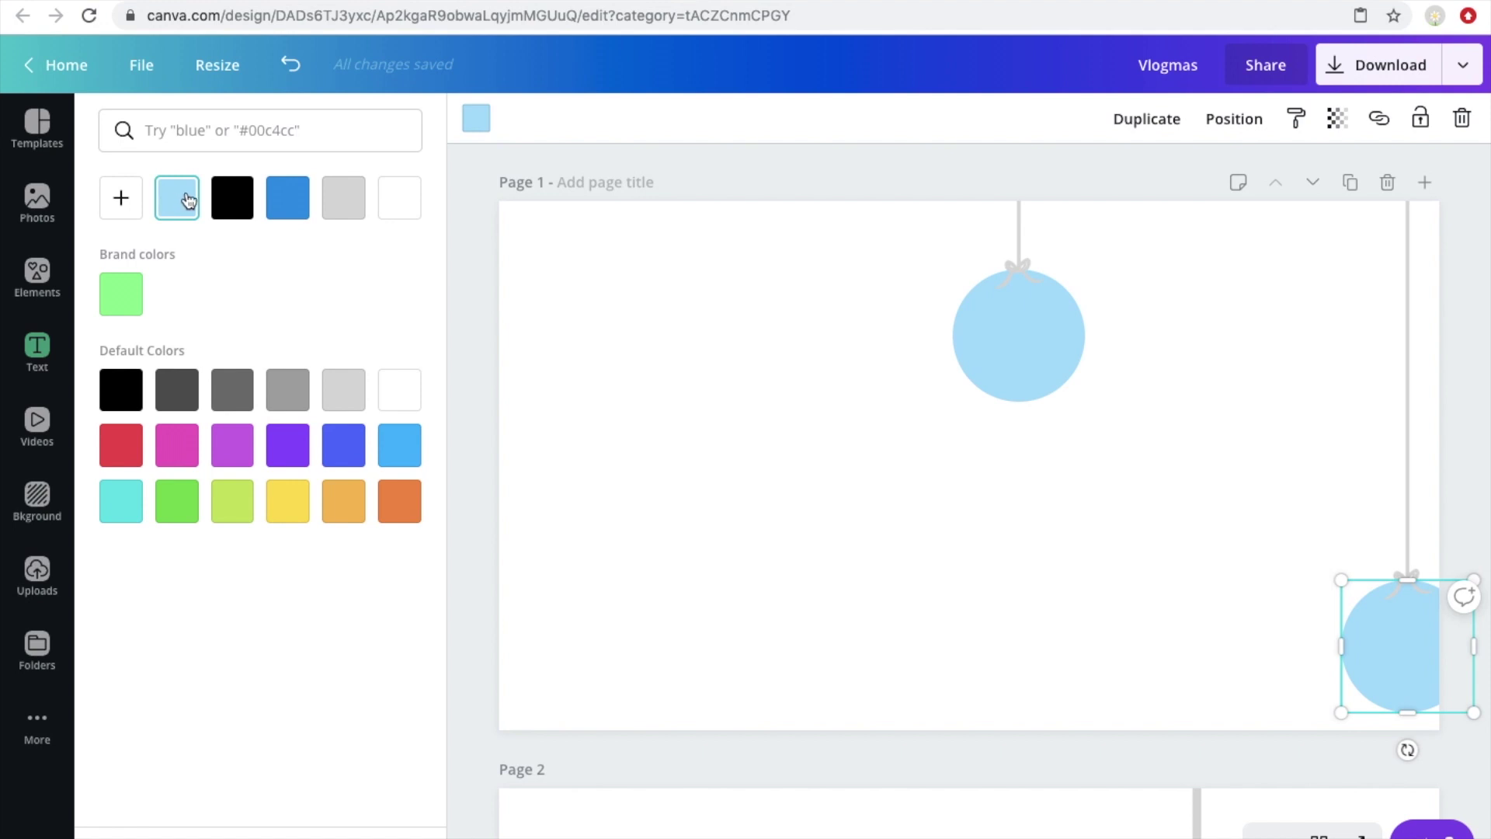
{"action": "left_click", "coordinate": [120, 198]}
{"action": "left_click_drag", "start_coordinate": [202, 256], "coordinate": [254, 254]}
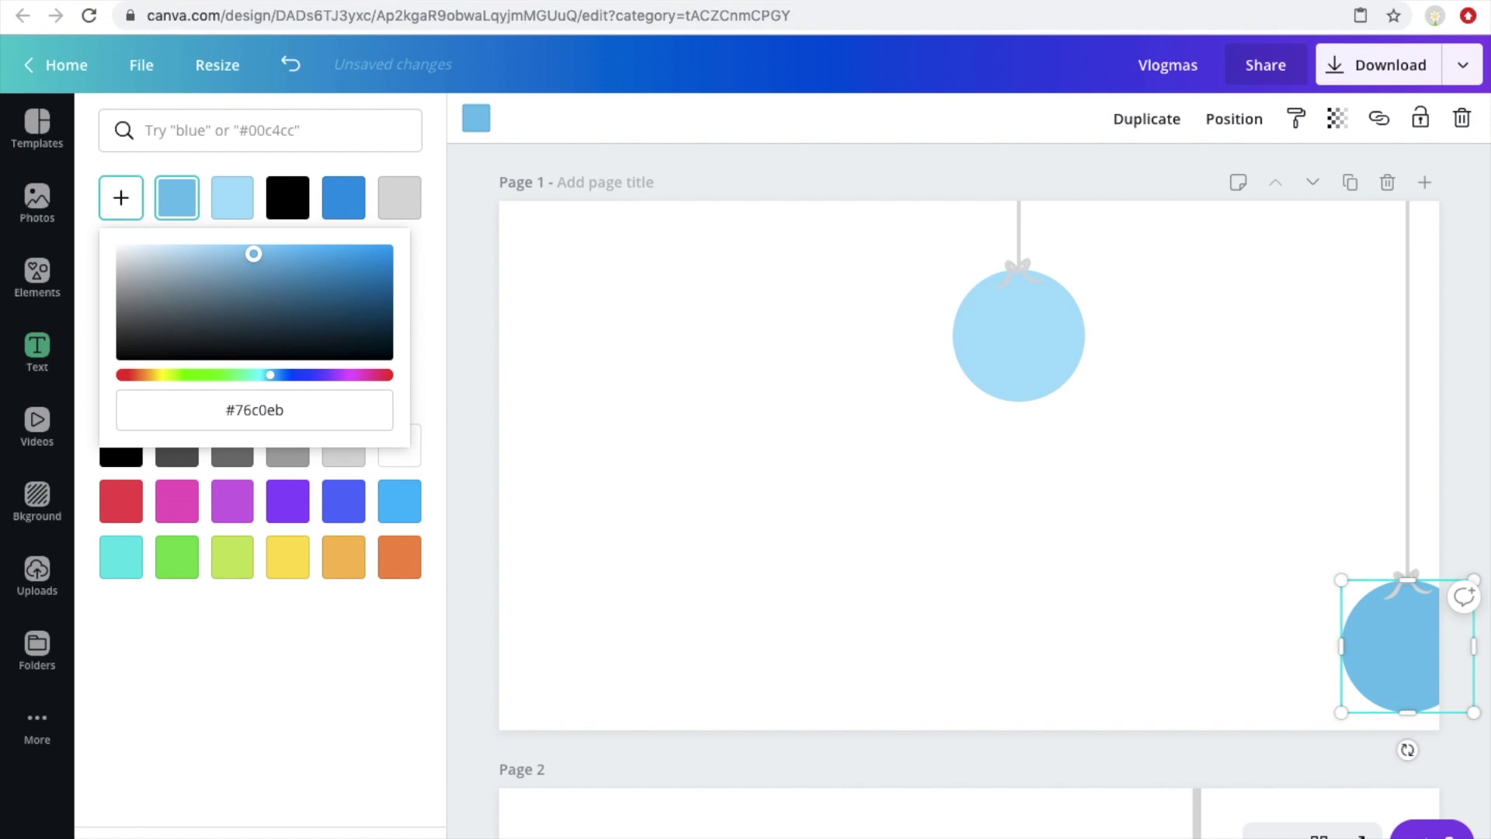
{"action": "left_click_drag", "start_coordinate": [254, 254], "coordinate": [259, 255]}
{"action": "left_click", "coordinate": [953, 165]}
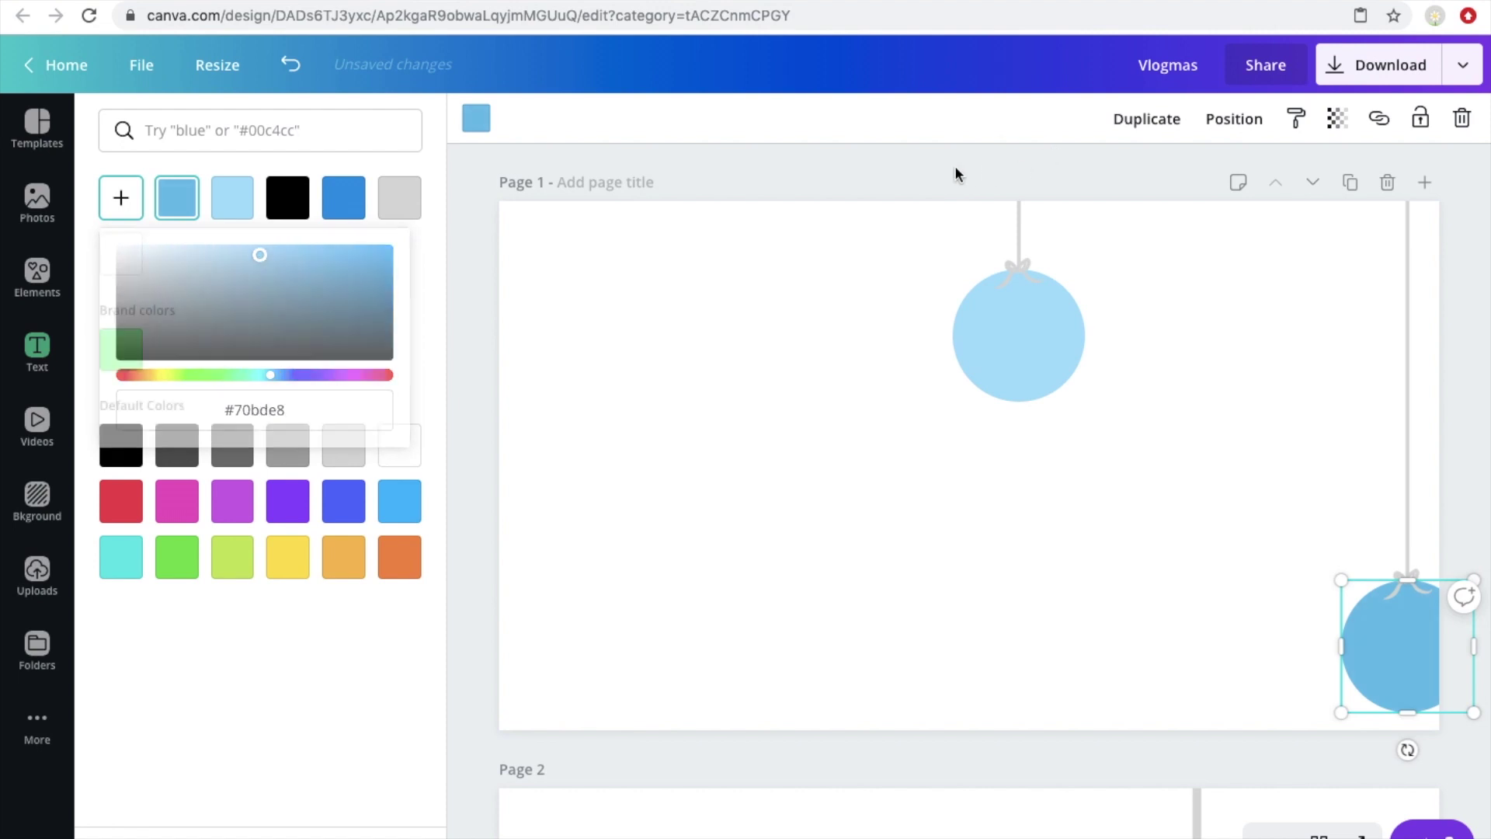
Download only page 1 as a PNG with a transparent background
{"action": "left_click", "coordinate": [1361, 86]}
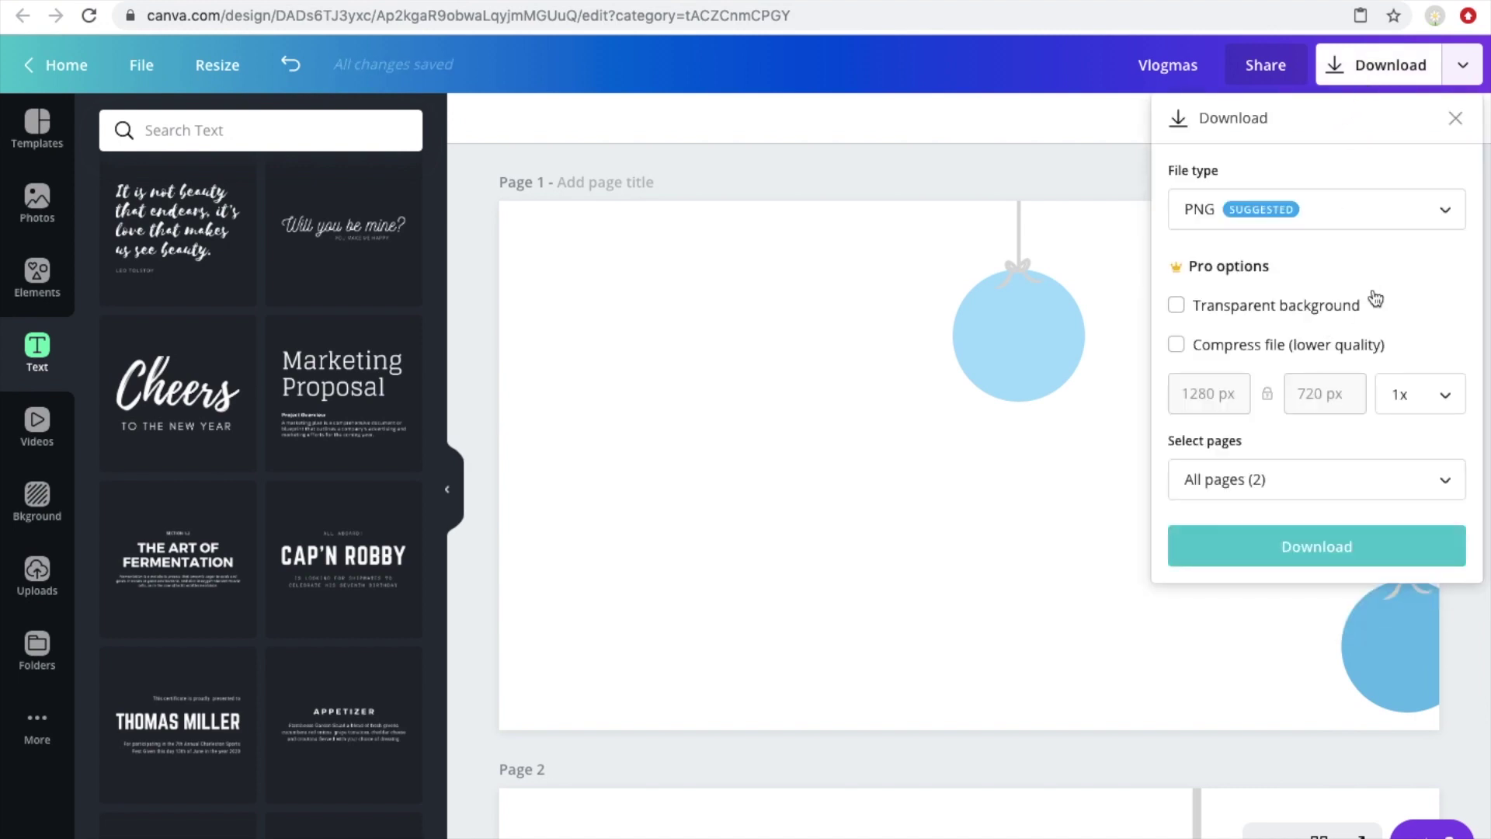
{"action": "left_click", "coordinate": [1176, 306]}
{"action": "left_click", "coordinate": [1235, 486]}
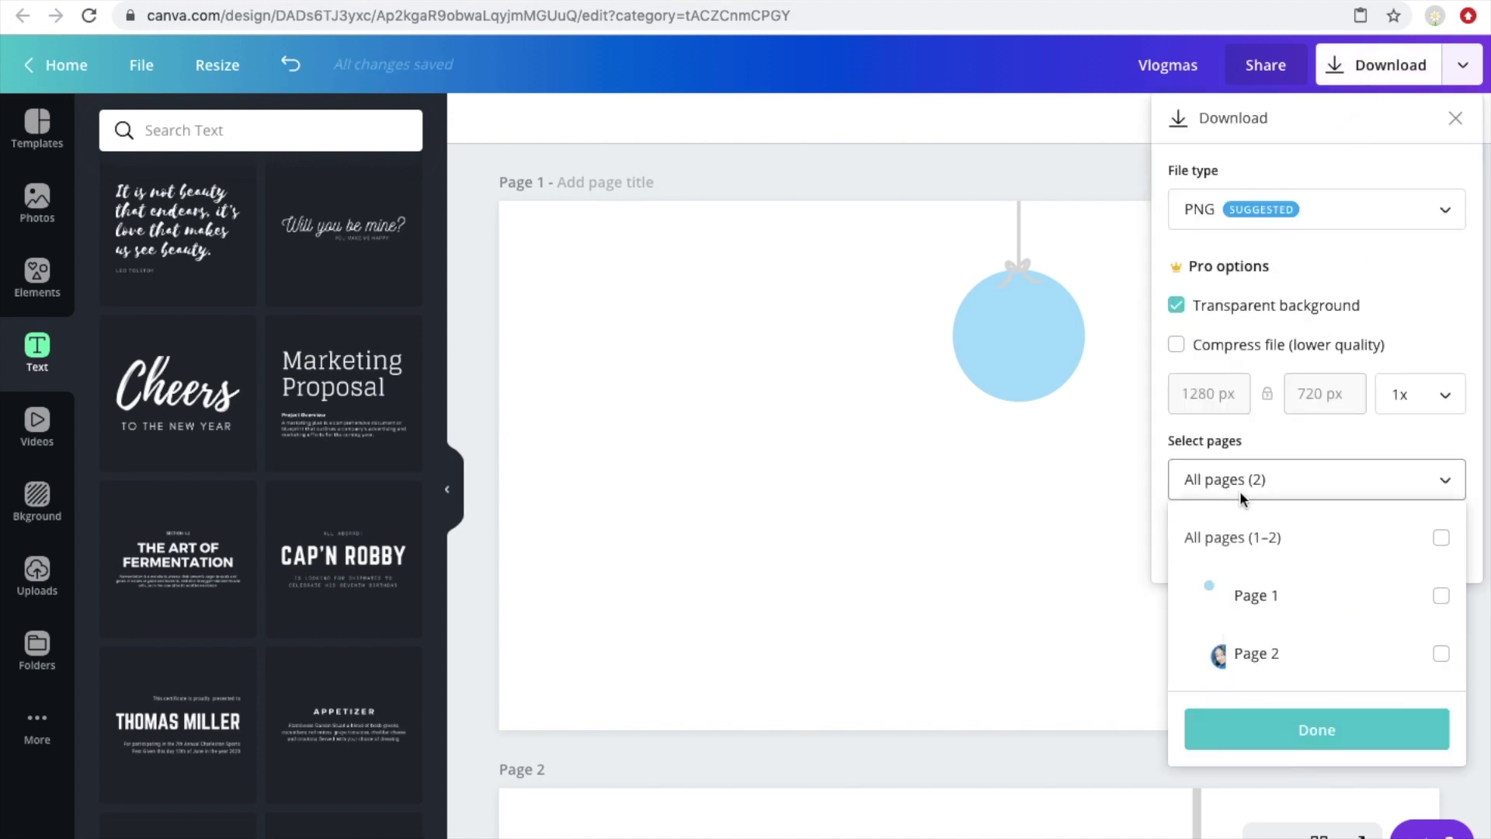
{"action": "left_click", "coordinate": [1238, 594]}
{"action": "left_click", "coordinate": [1270, 726]}
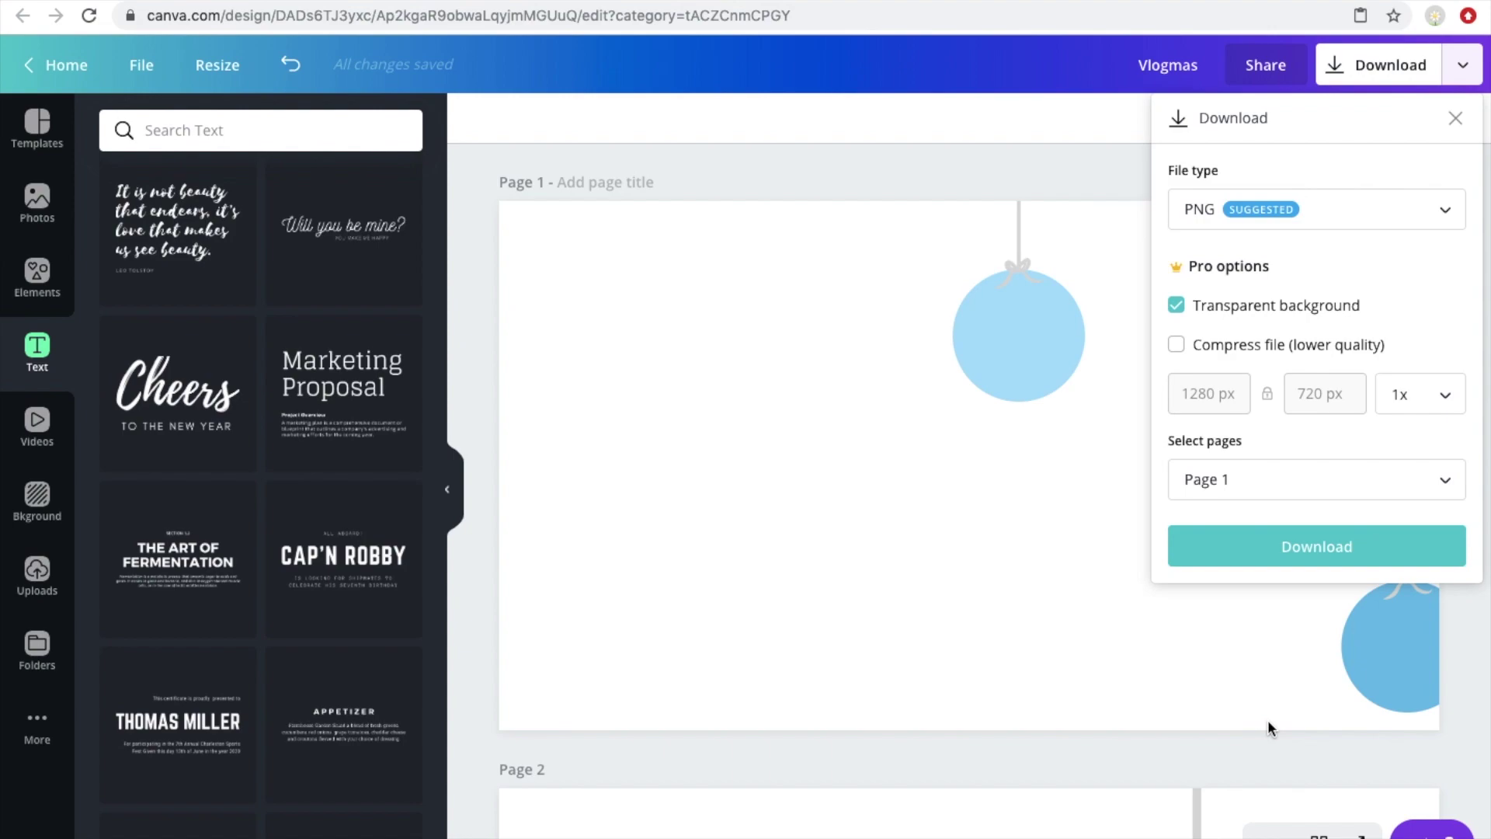
{"action": "left_click", "coordinate": [1269, 543]}
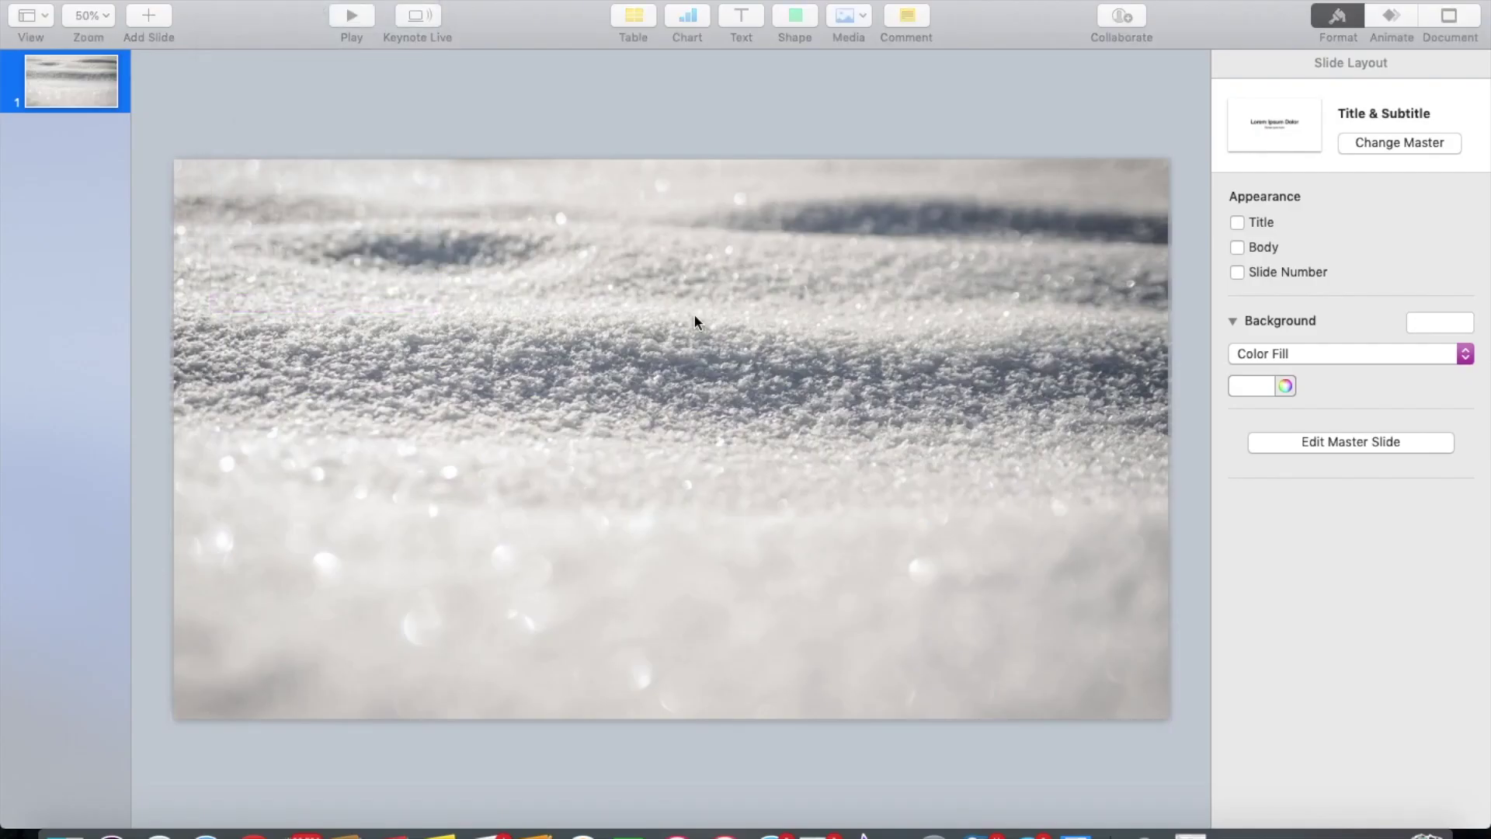
Switch to Keynote and insert Vlogmas (5).png, the two-ornament image, from Downloads onto the snow slide
{"action": "key", "text": "super+shift+v"}
{"action": "left_click", "coordinate": [1075, 178]}
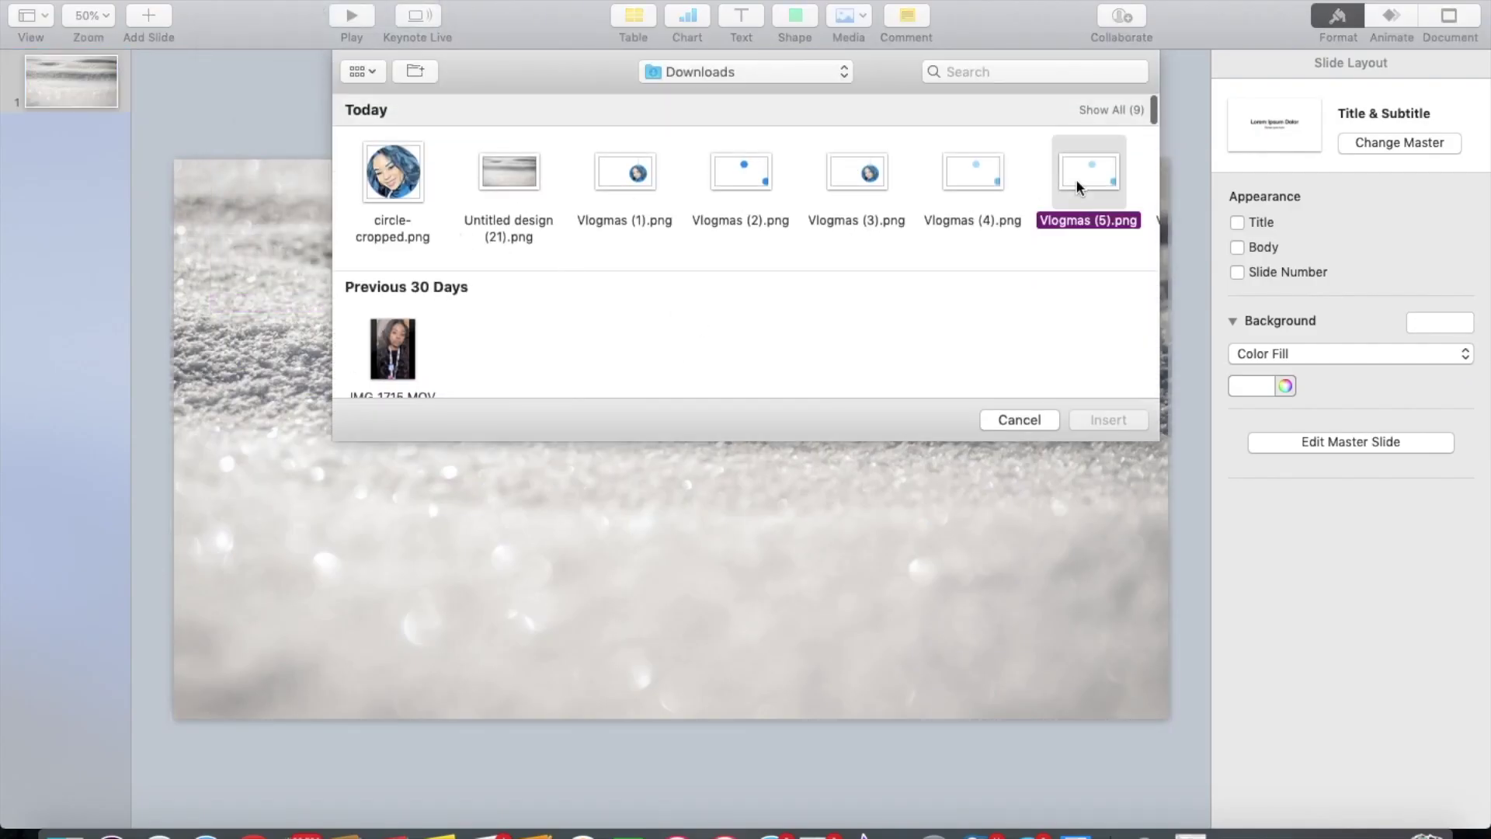
{"action": "left_click", "coordinate": [1122, 420]}
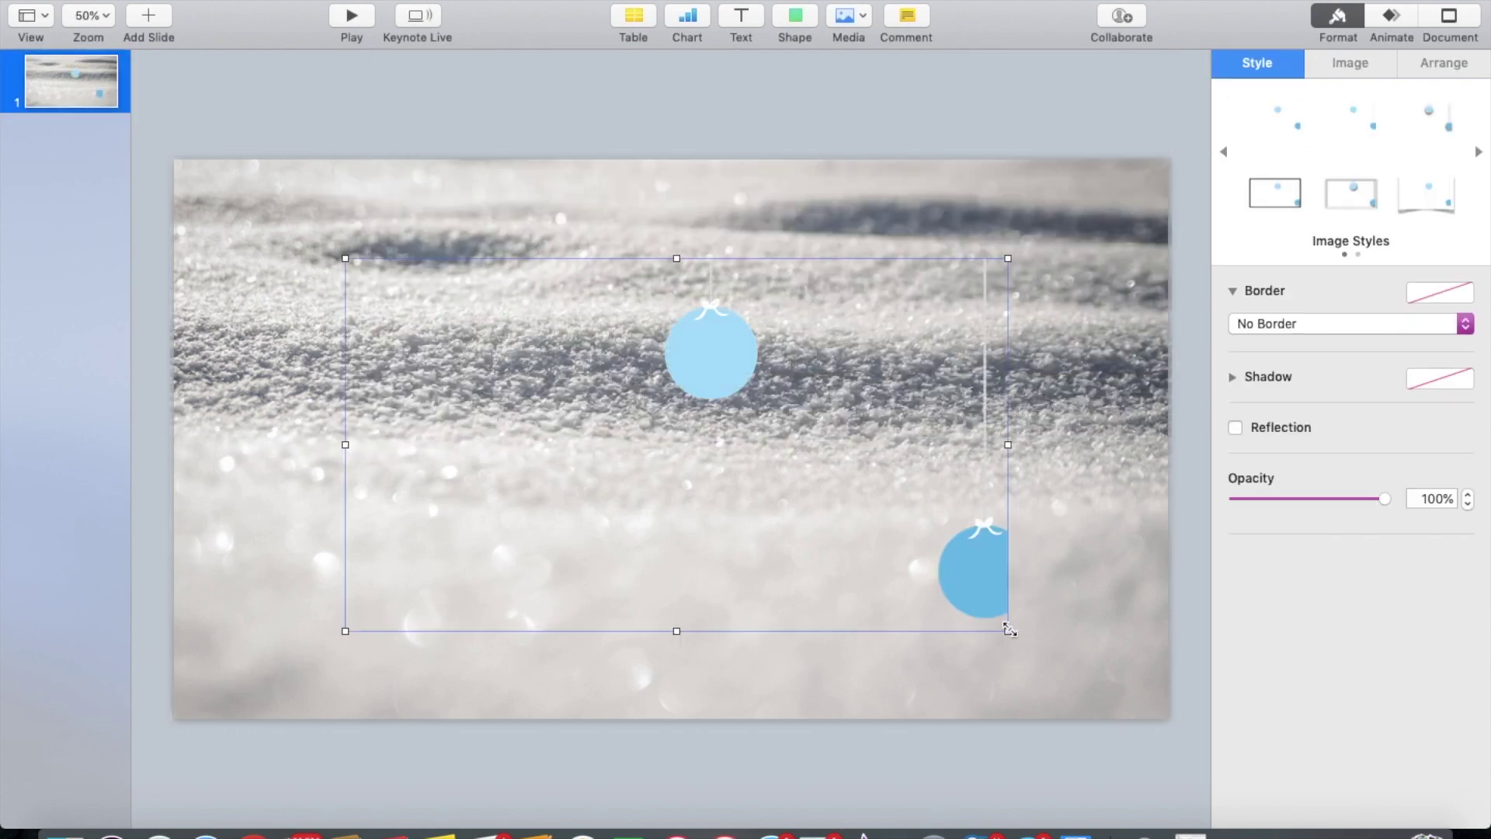
Enlarge the two-ornament image to cover the slide and position it so the strings hang from the slide's upper edge
{"action": "left_click_drag", "start_coordinate": [1010, 632], "coordinate": [1238, 759]}
{"action": "left_click_drag", "start_coordinate": [822, 392], "coordinate": [709, 294]}
{"action": "left_click_drag", "start_coordinate": [221, 679], "coordinate": [90, 741]}
{"action": "mouse_move", "coordinate": [686, 320]}
{"action": "left_mouse_down"}
{"action": "mouse_move", "coordinate": [724, 310]}
{"action": "mouse_move", "coordinate": [711, 306]}
{"action": "left_mouse_up"}
{"action": "left_click", "coordinate": [1015, 113]}
{"action": "left_click_drag", "start_coordinate": [1129, 641], "coordinate": [1131, 643]}
{"action": "left_click", "coordinate": [1205, 660]}
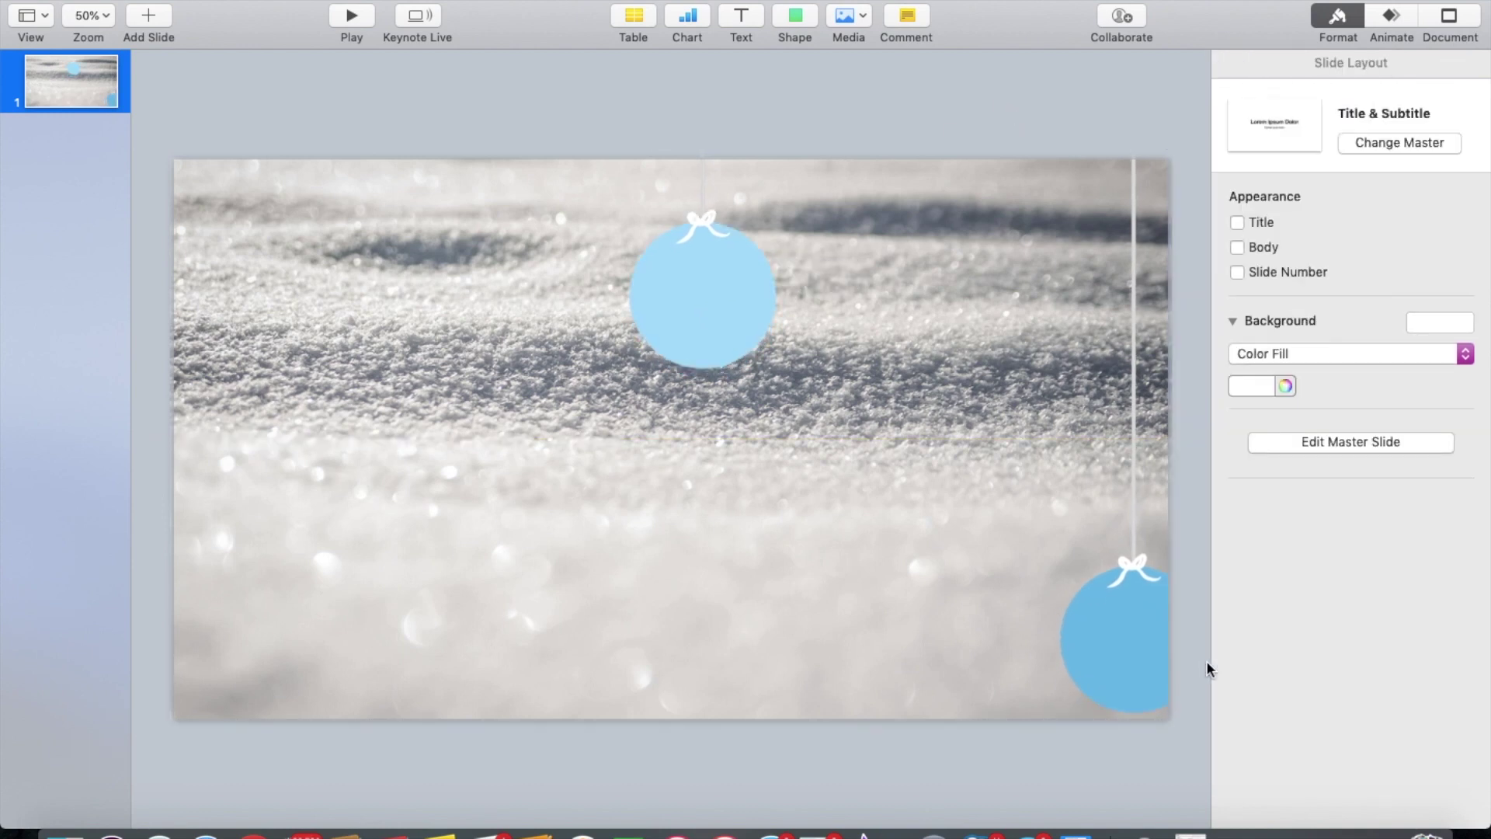
{"action": "left_click_drag", "start_coordinate": [709, 282], "coordinate": [710, 293]}
{"action": "left_click", "coordinate": [775, 91]}
Insert the portrait ornament image Vlogmas (6).png from Downloads onto the slide
{"action": "left_click", "coordinate": [233, 2]}
{"action": "left_click", "coordinate": [349, 300]}
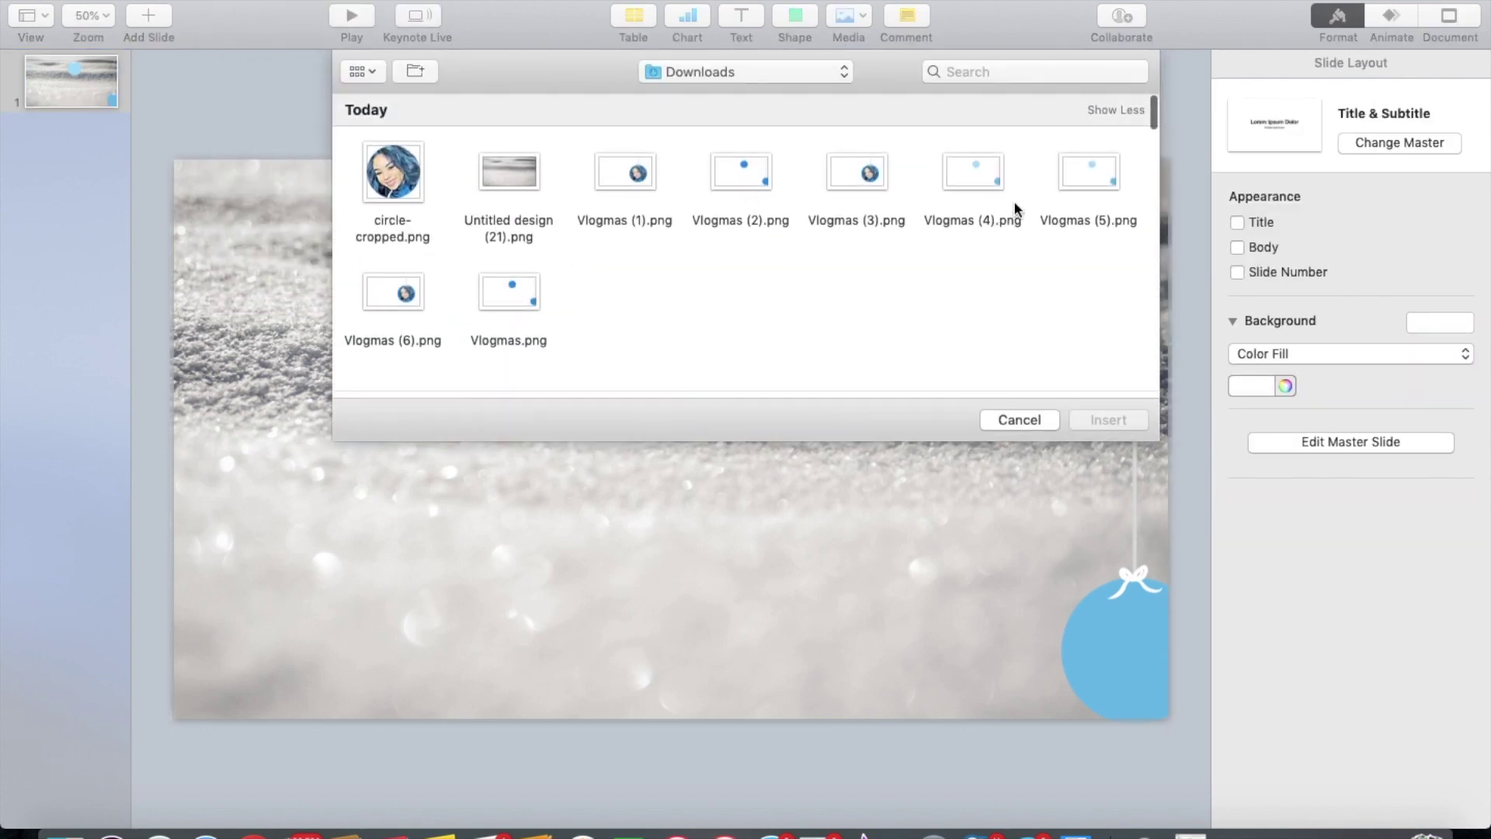
{"action": "left_click", "coordinate": [410, 318]}
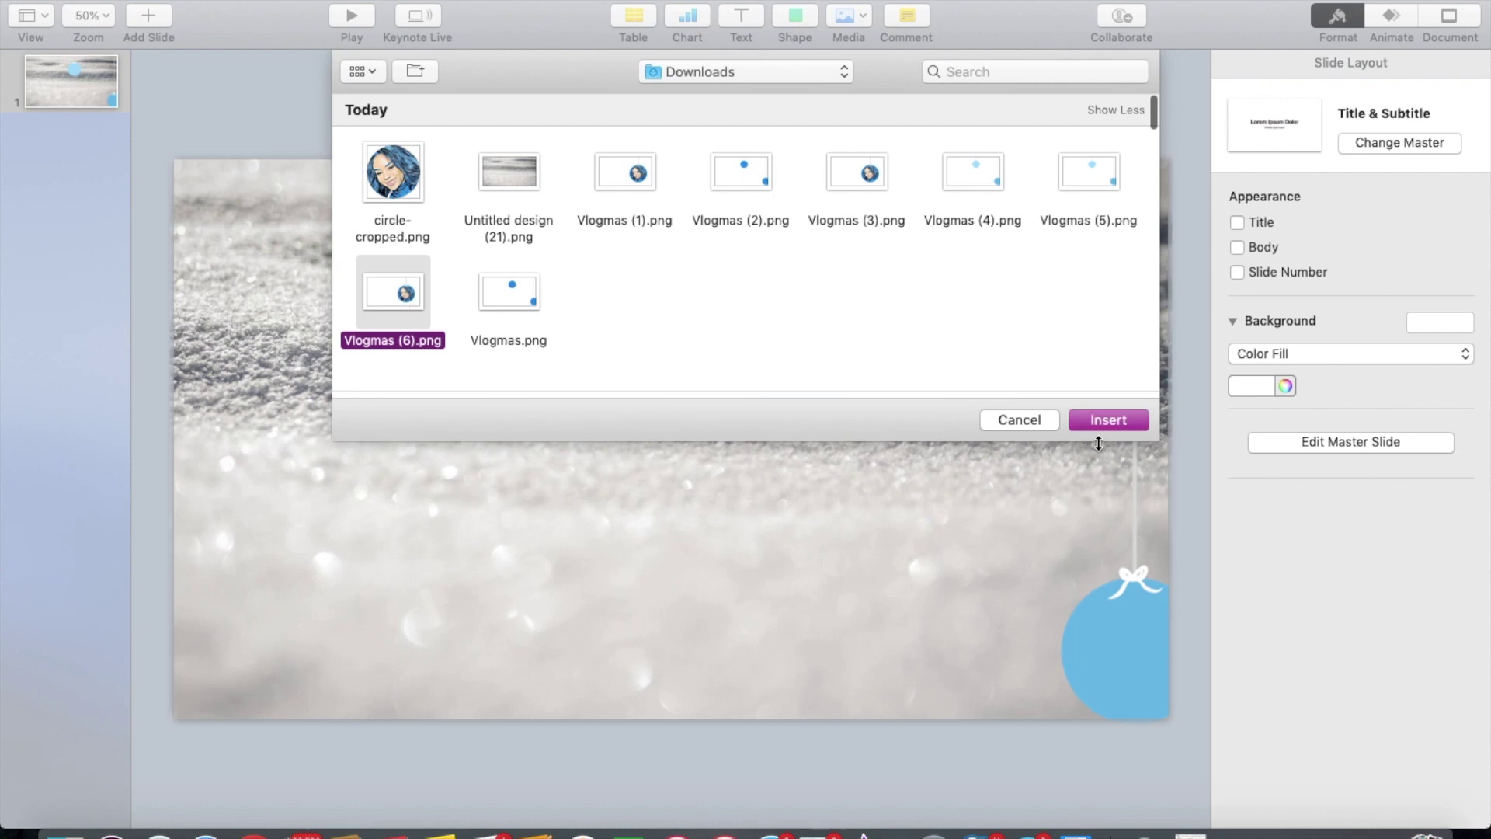
{"action": "left_click", "coordinate": [1115, 422]}
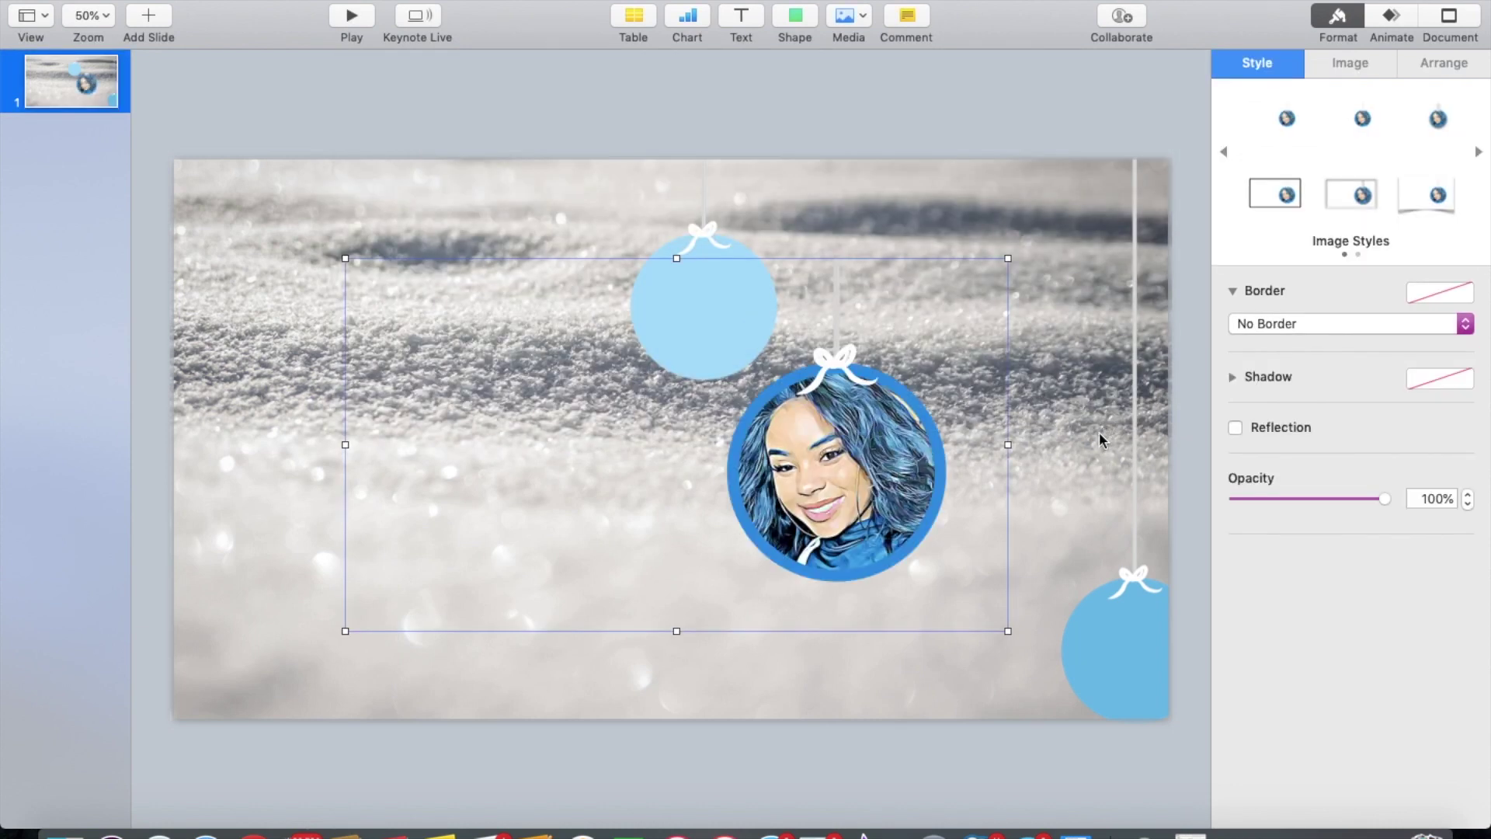
Scale the portrait ornament image to about the slide's size and place the portrait between the two blue ornaments
{"action": "left_click_drag", "start_coordinate": [1008, 258], "coordinate": [1165, 102]}
{"action": "left_click_drag", "start_coordinate": [984, 408], "coordinate": [877, 488]}
{"action": "left_click_drag", "start_coordinate": [238, 452], "coordinate": [80, 466]}
{"action": "mouse_move", "coordinate": [856, 486]}
{"action": "left_mouse_down"}
{"action": "mouse_move", "coordinate": [874, 508]}
{"action": "mouse_move", "coordinate": [869, 492]}
{"action": "left_mouse_up"}
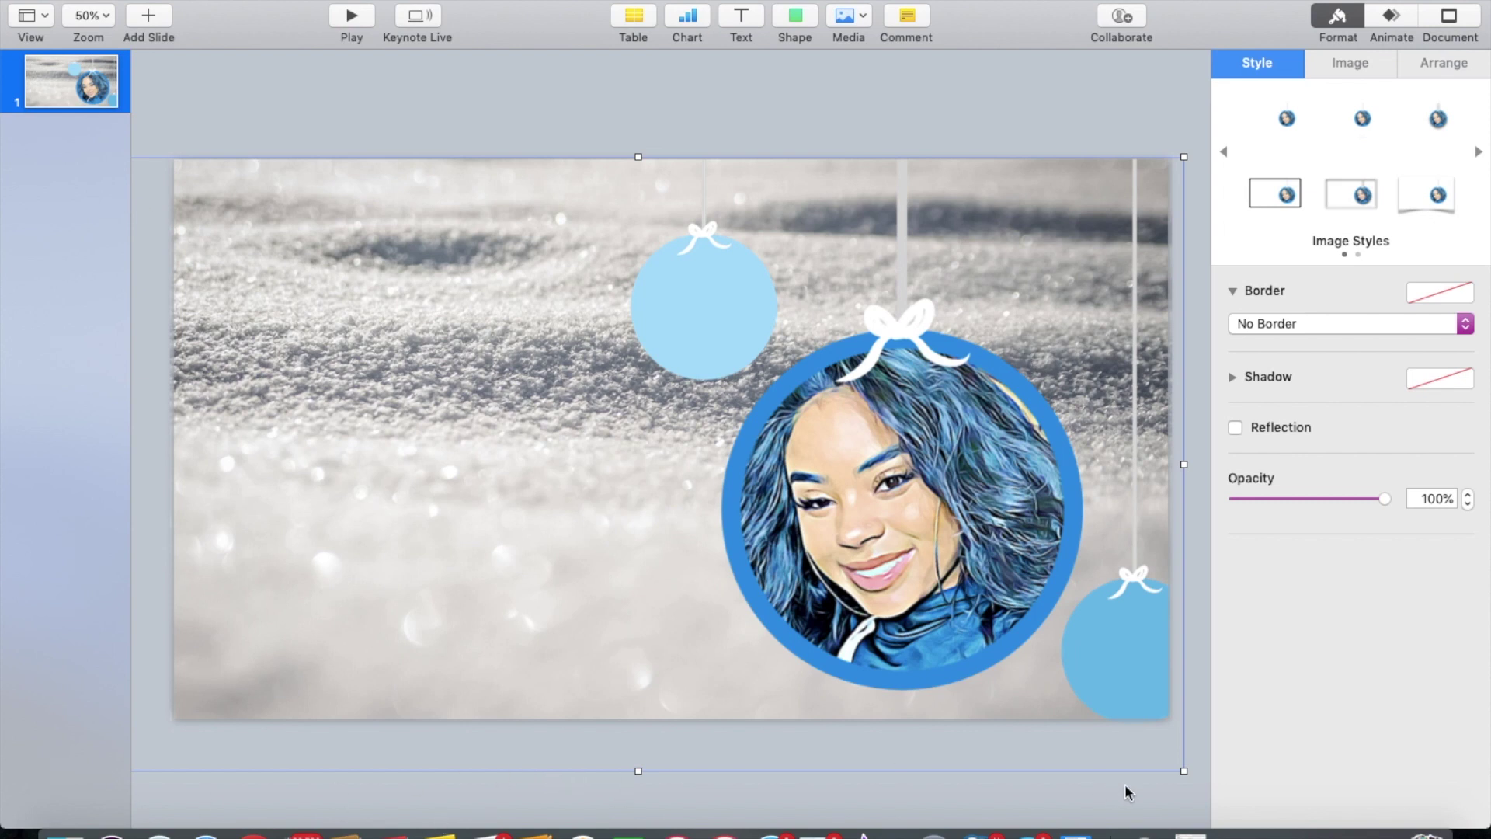
{"action": "left_click_drag", "start_coordinate": [1183, 770], "coordinate": [1091, 719]}
{"action": "left_click_drag", "start_coordinate": [915, 511], "coordinate": [988, 519]}
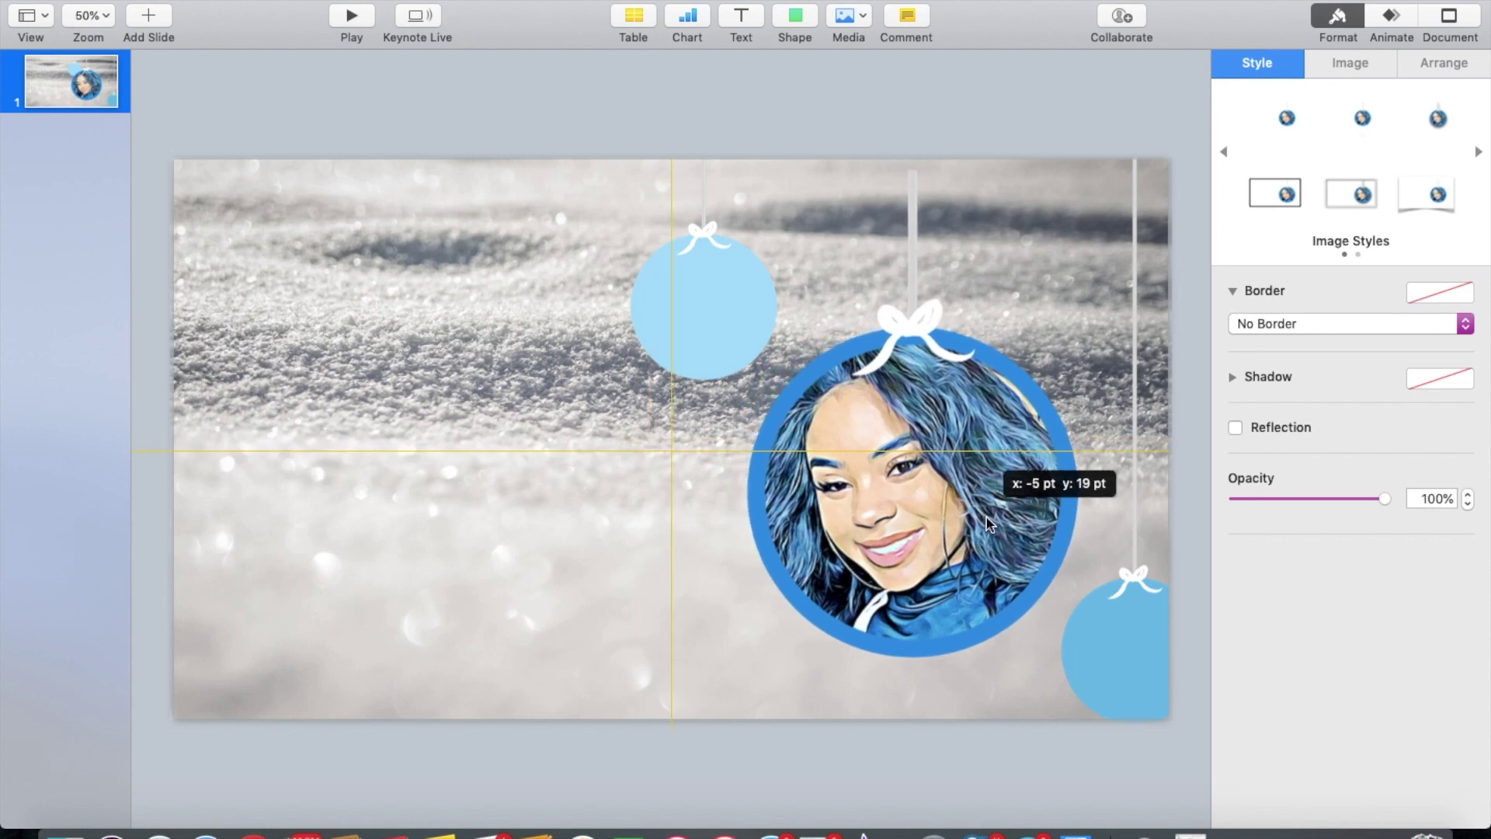
{"action": "left_click_drag", "start_coordinate": [986, 517], "coordinate": [986, 517]}
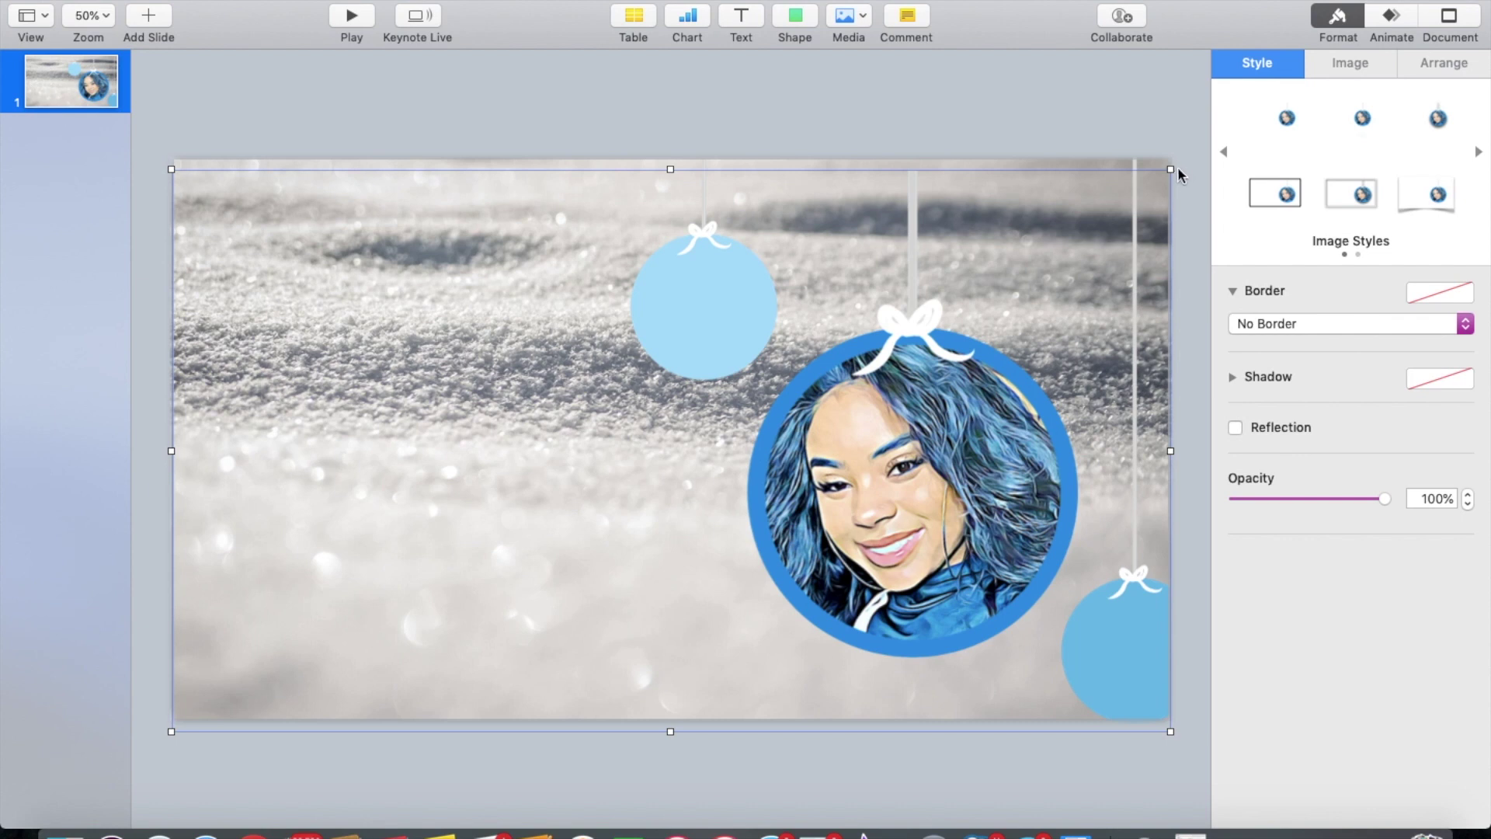
{"action": "left_click_drag", "start_coordinate": [1169, 173], "coordinate": [1204, 149]}
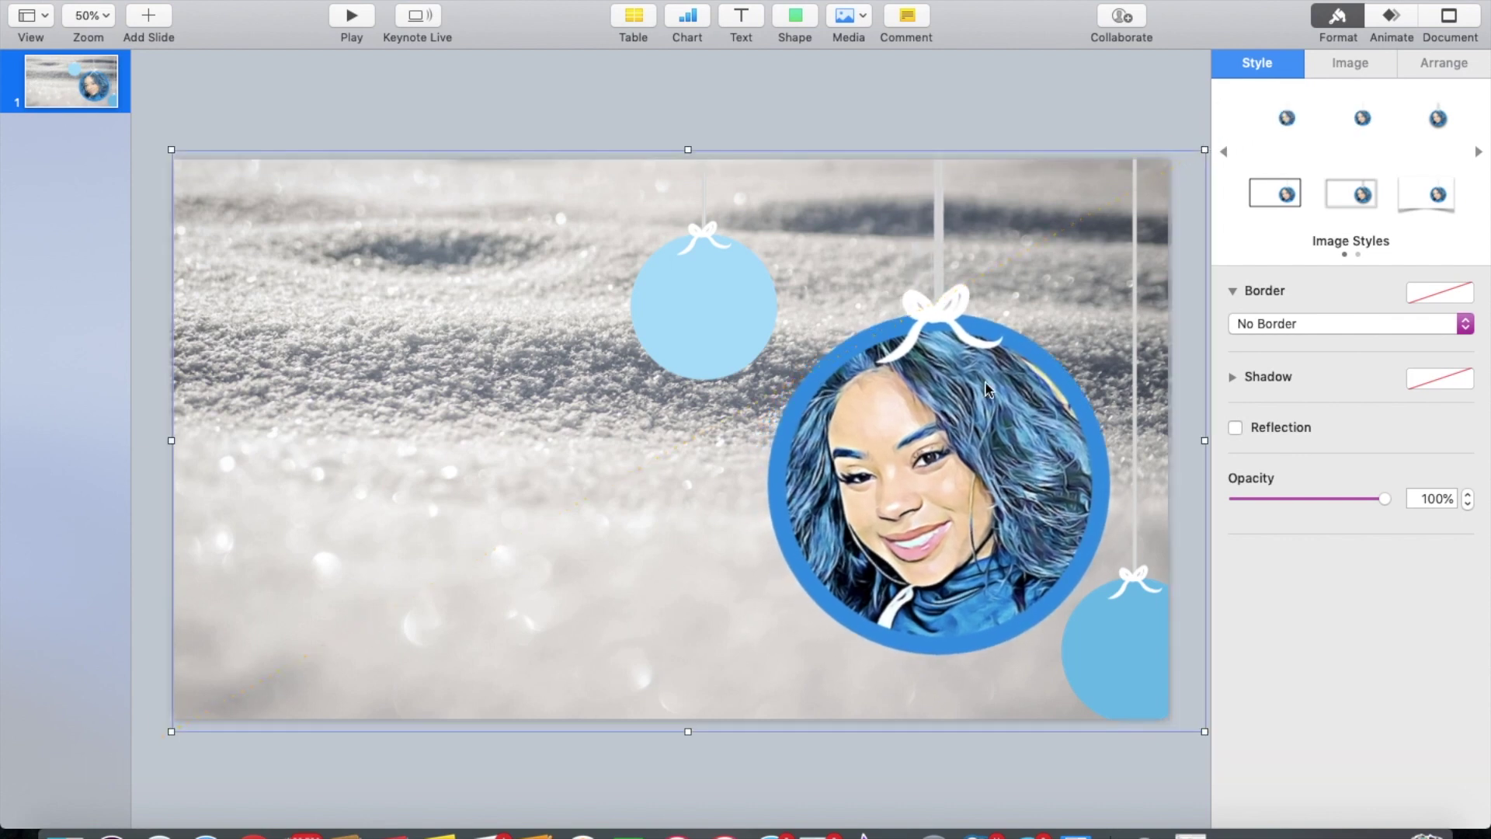
{"action": "left_click_drag", "start_coordinate": [950, 449], "coordinate": [929, 452]}
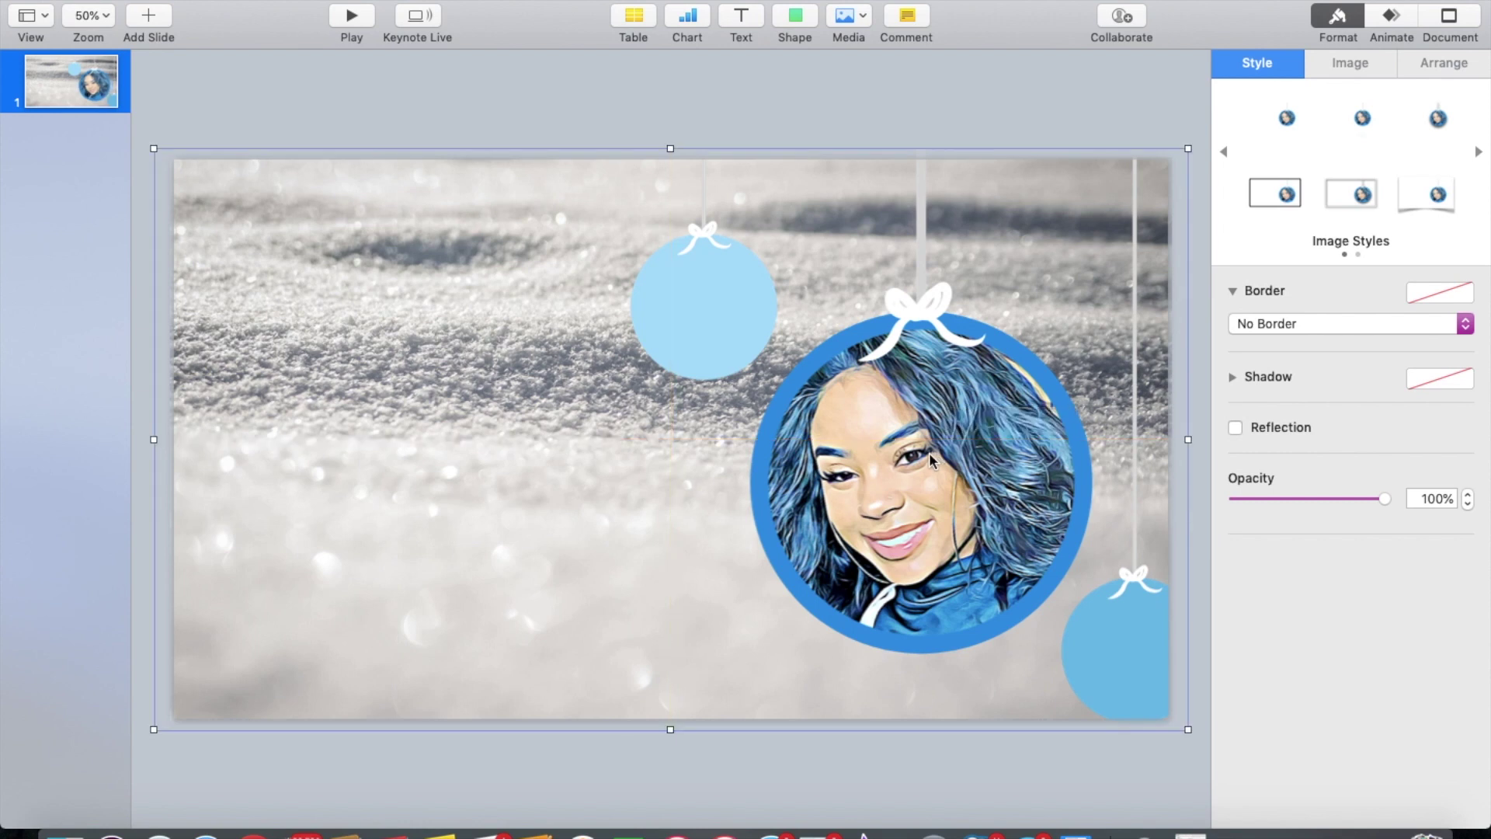
In Canva, recolor the ring around the portrait on page 2 to white and its bow to light blue
{"action": "left_click", "coordinate": [1208, 509]}
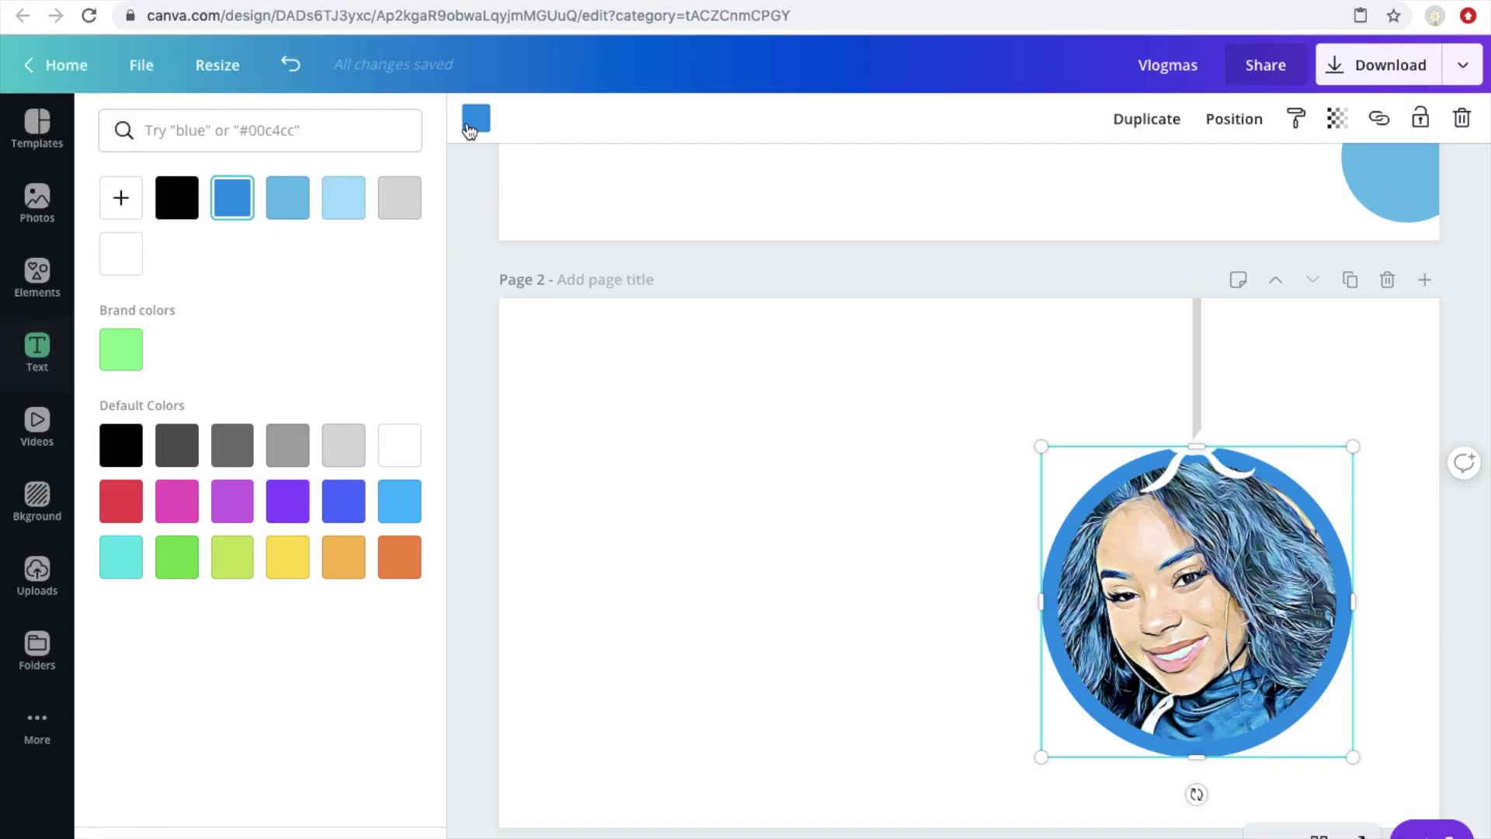
{"action": "left_click", "coordinate": [396, 458]}
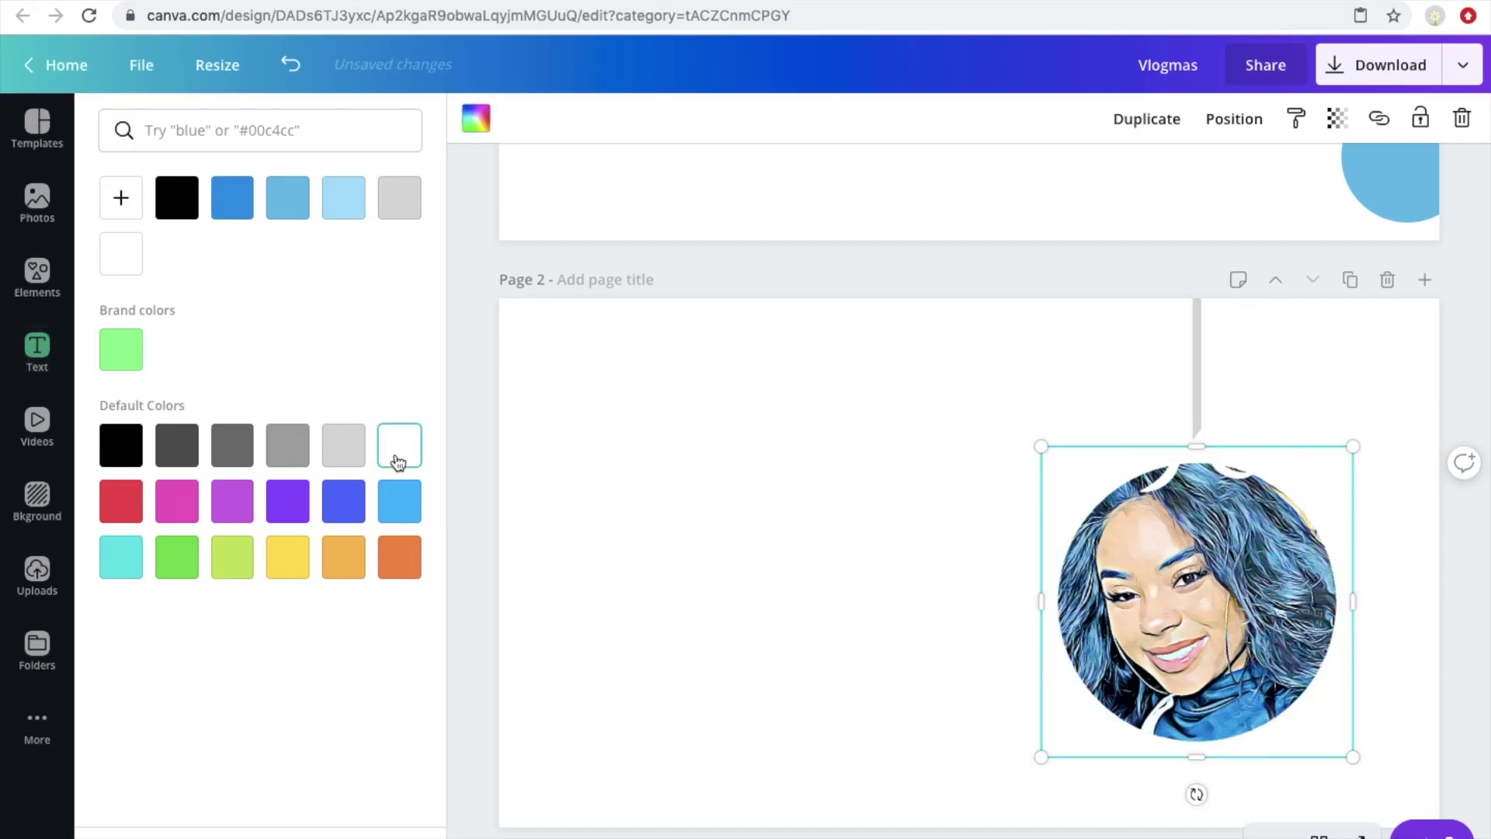
{"action": "left_click", "coordinate": [1184, 466]}
{"action": "left_click", "coordinate": [363, 214]}
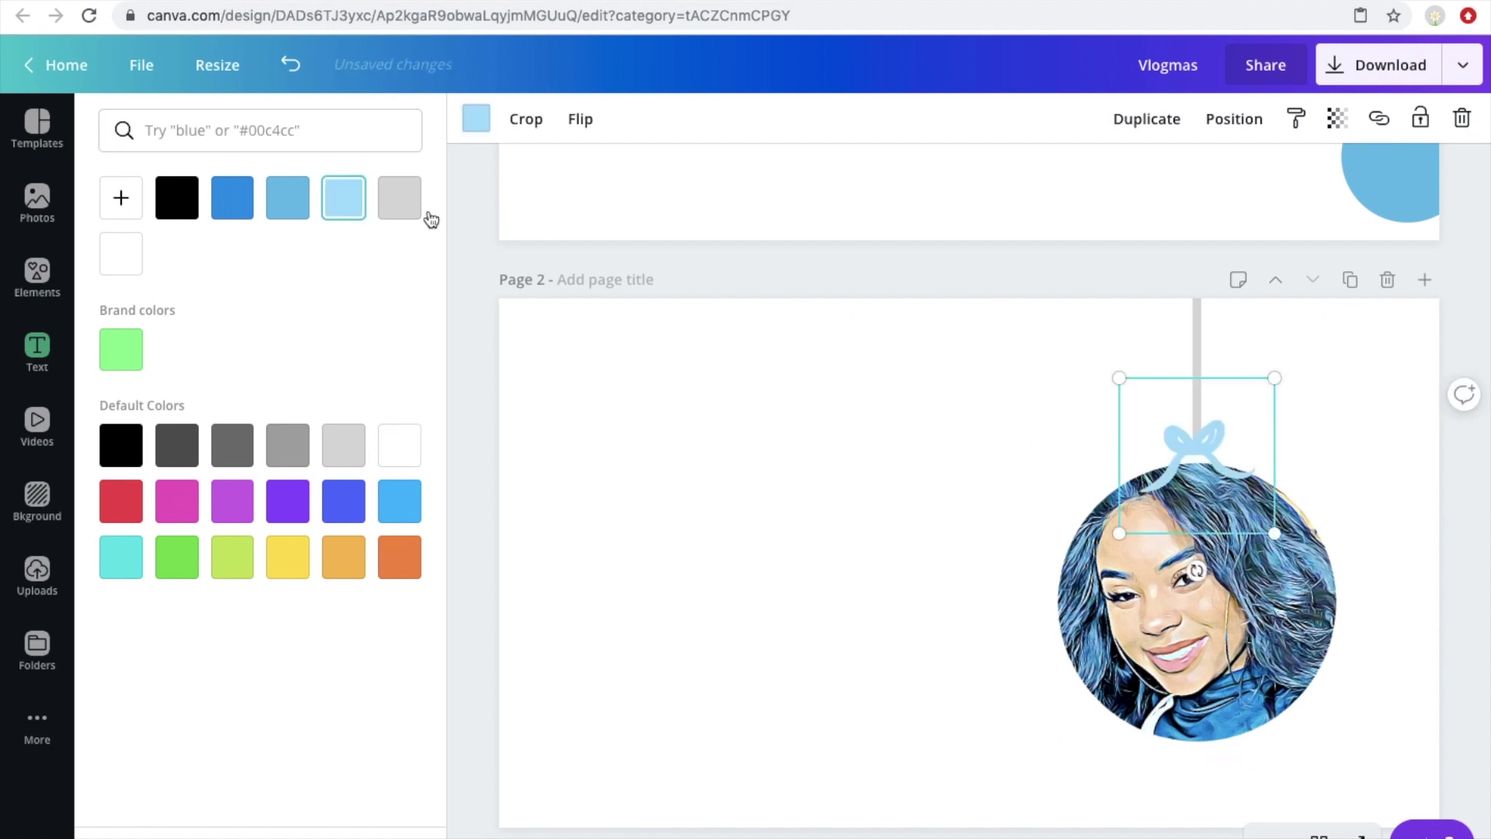
Check the colors on both pages against each other and download the recolored portrait ornament
{"action": "scroll", "coordinate": [617, 370], "scroll_direction": "up", "scroll_amount": 3}
{"action": "scroll", "coordinate": [618, 379], "scroll_direction": "up", "scroll_amount": 3}
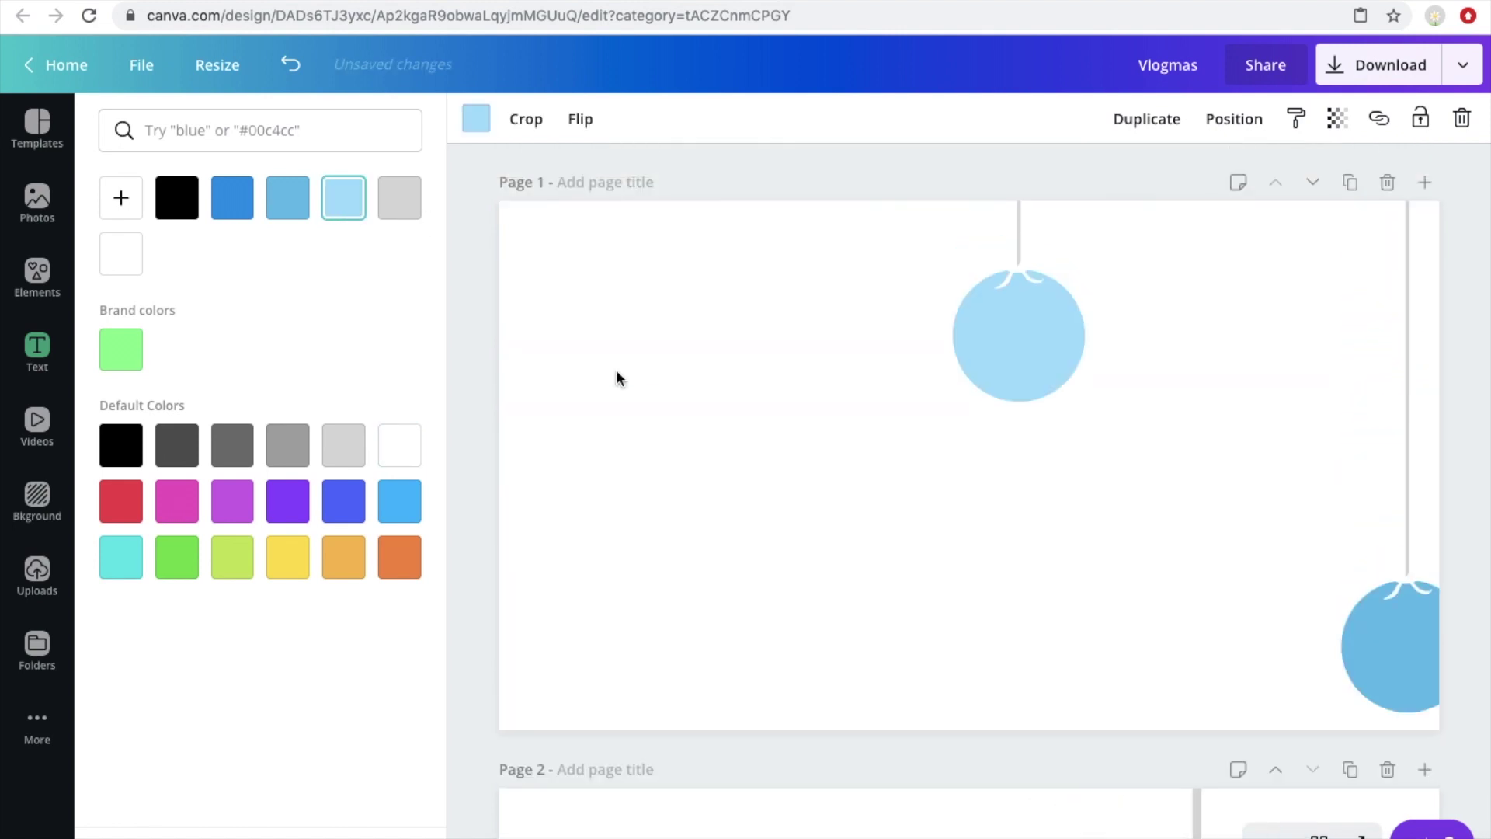
{"action": "scroll", "coordinate": [618, 378], "scroll_direction": "down", "scroll_amount": 6}
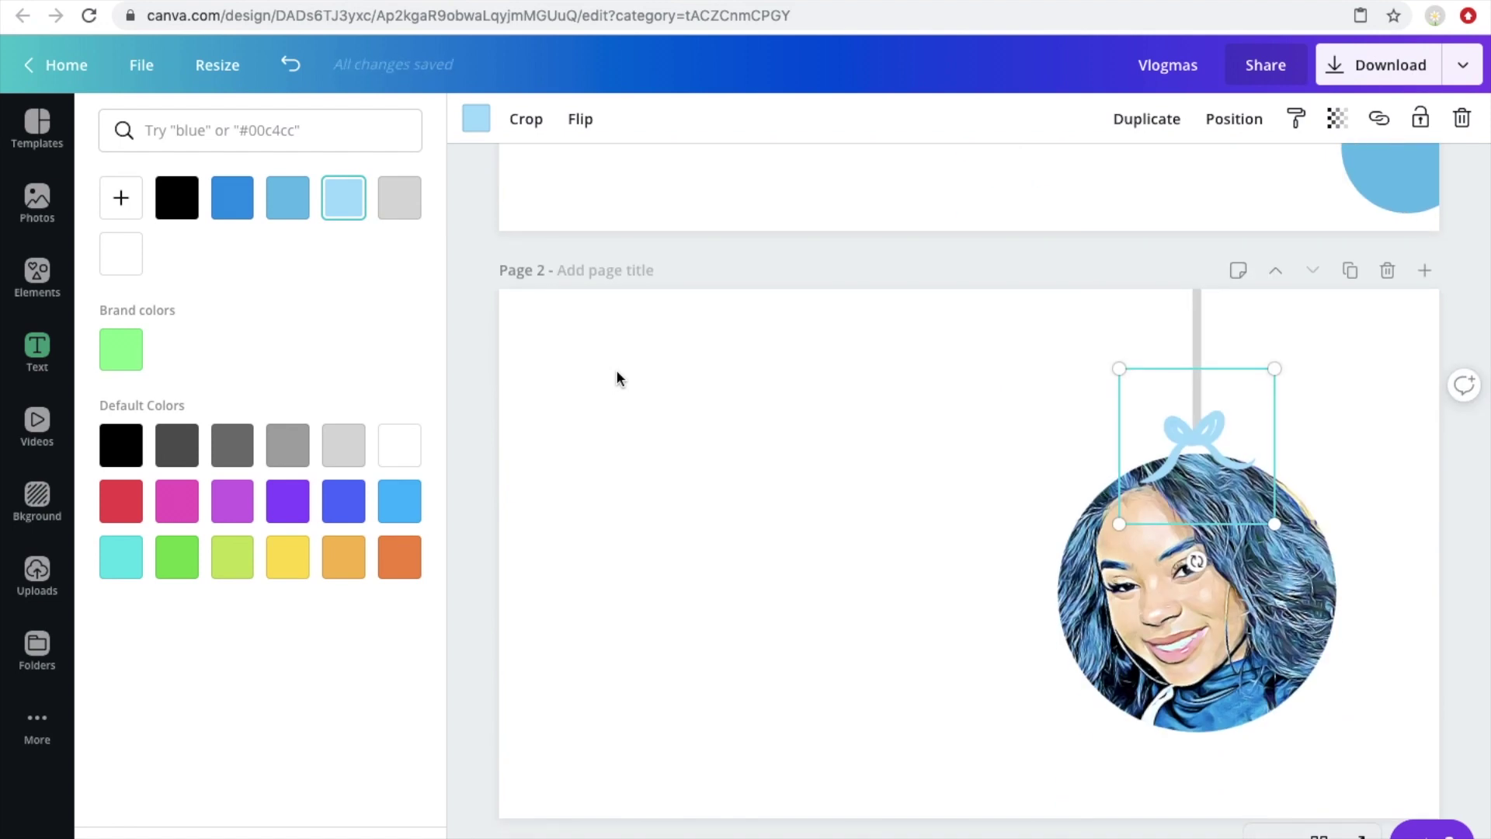
{"action": "left_click", "coordinate": [1461, 78]}
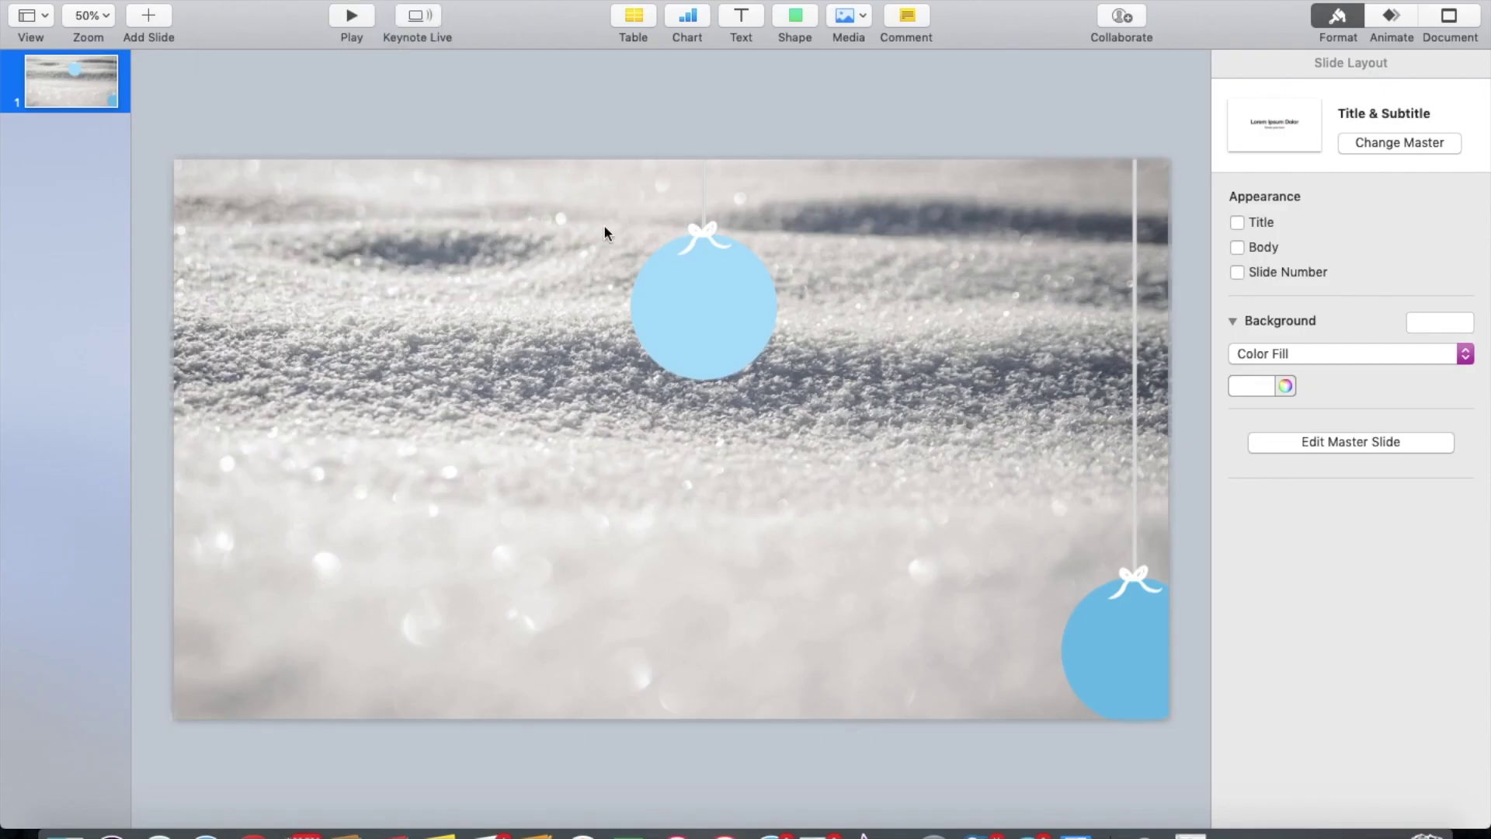
In Keynote, insert the recolored portrait ornament image, enlarge it to the slide's size and align it with the slide edges
{"action": "left_click", "coordinate": [626, 291]}
{"action": "left_click", "coordinate": [1093, 421]}
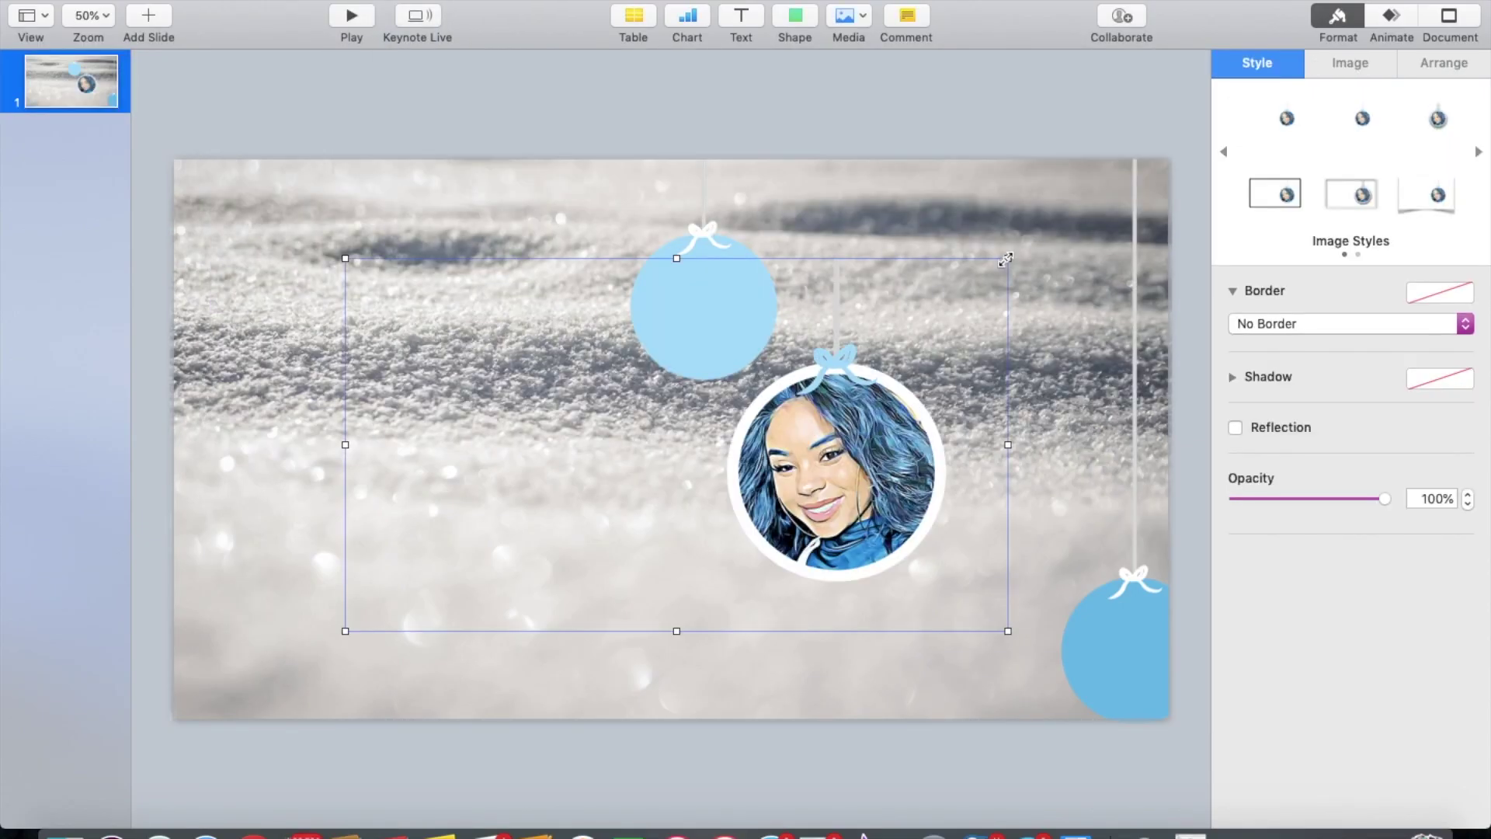
{"action": "left_click_drag", "start_coordinate": [1008, 261], "coordinate": [1142, 148]}
{"action": "left_click_drag", "start_coordinate": [343, 633], "coordinate": [174, 718]}
{"action": "left_click_drag", "start_coordinate": [907, 508], "coordinate": [876, 518]}
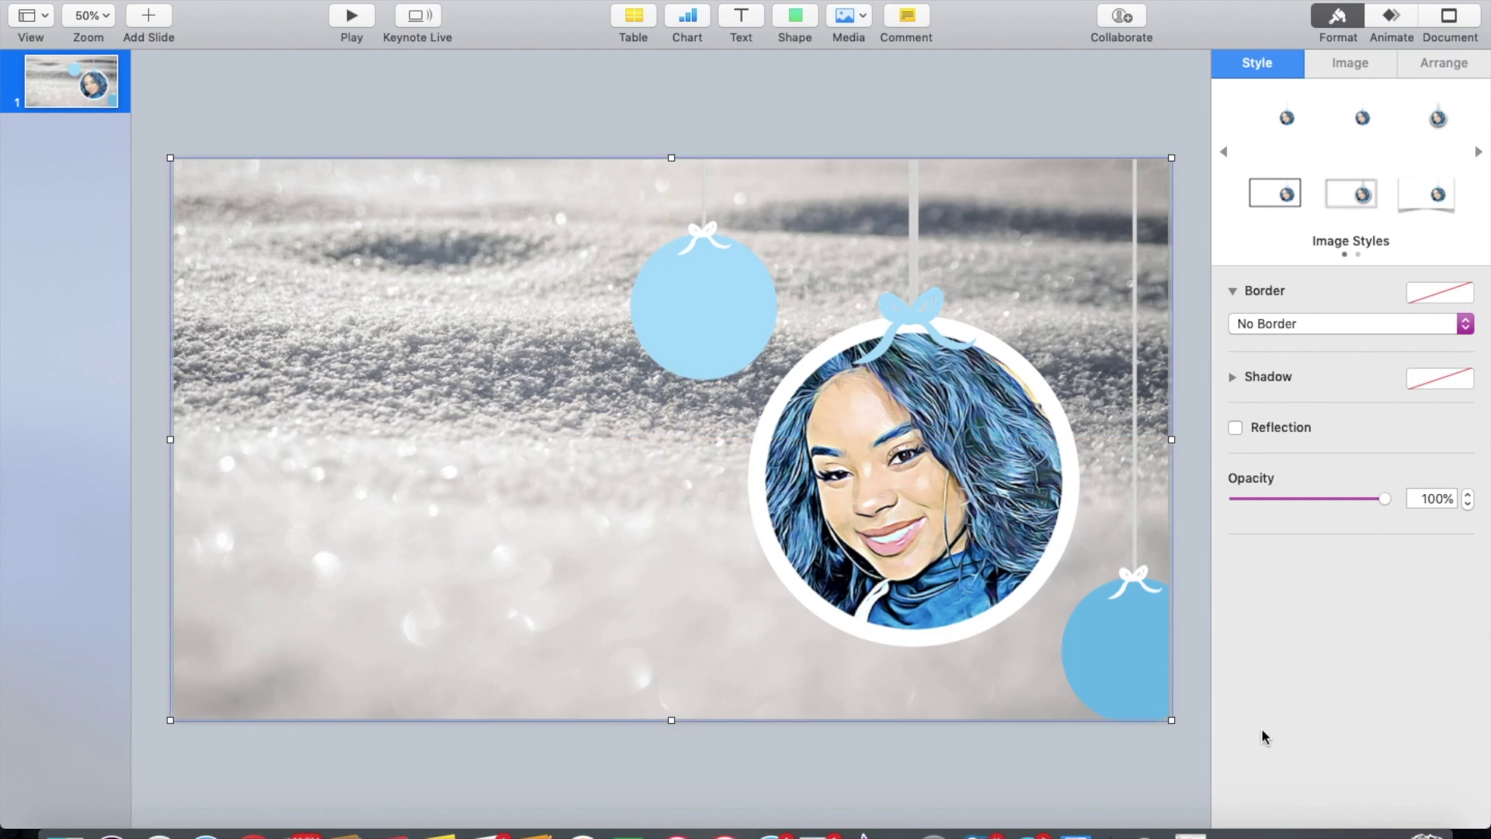
Check the ornament layers over the snow background in Keynote and look over the circle-cropped portrait on the Image Online page
{"action": "left_click", "coordinate": [1063, 788]}
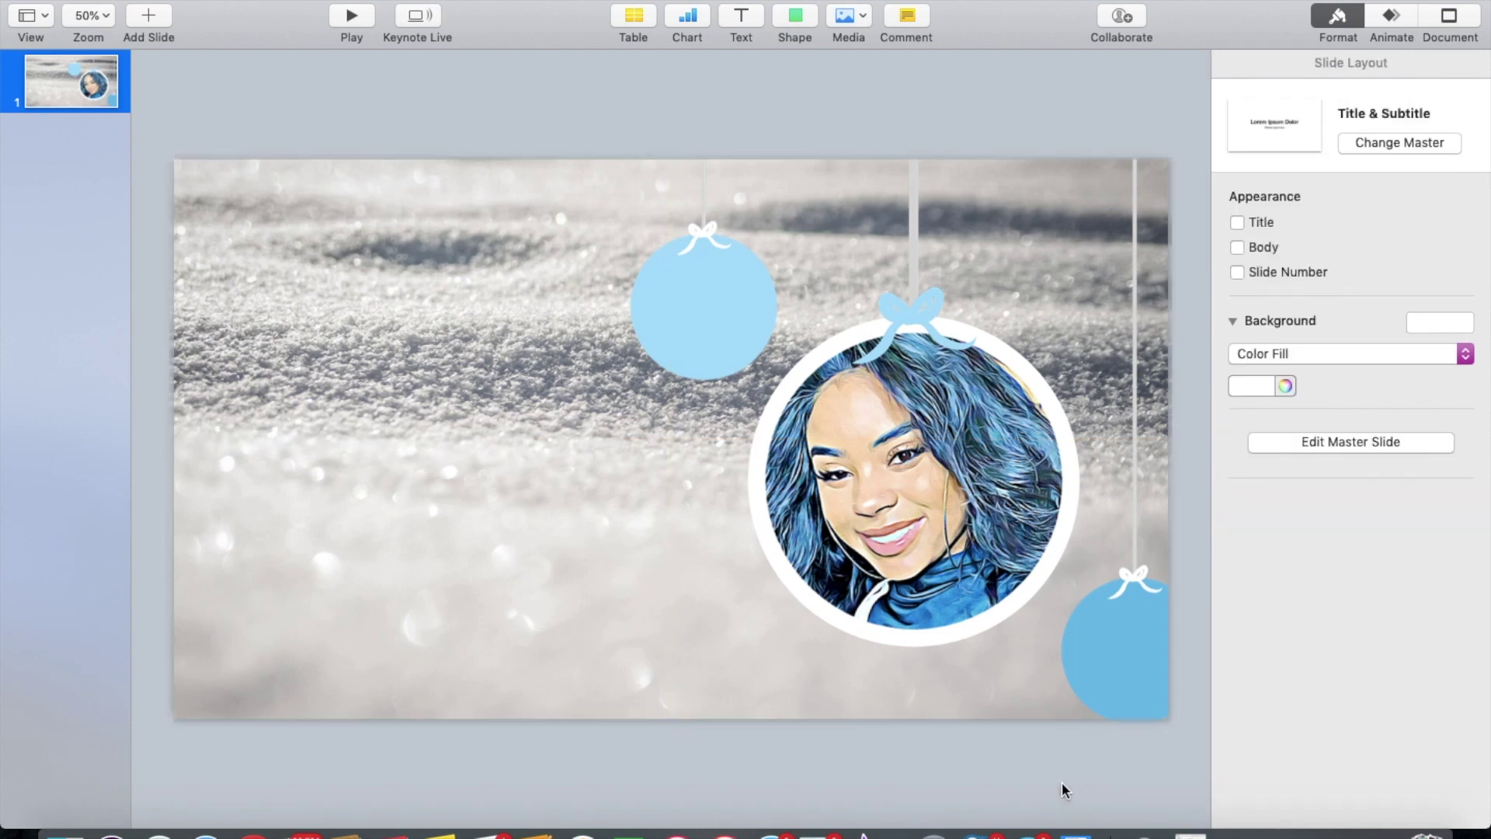
{"action": "left_click", "coordinate": [703, 200]}
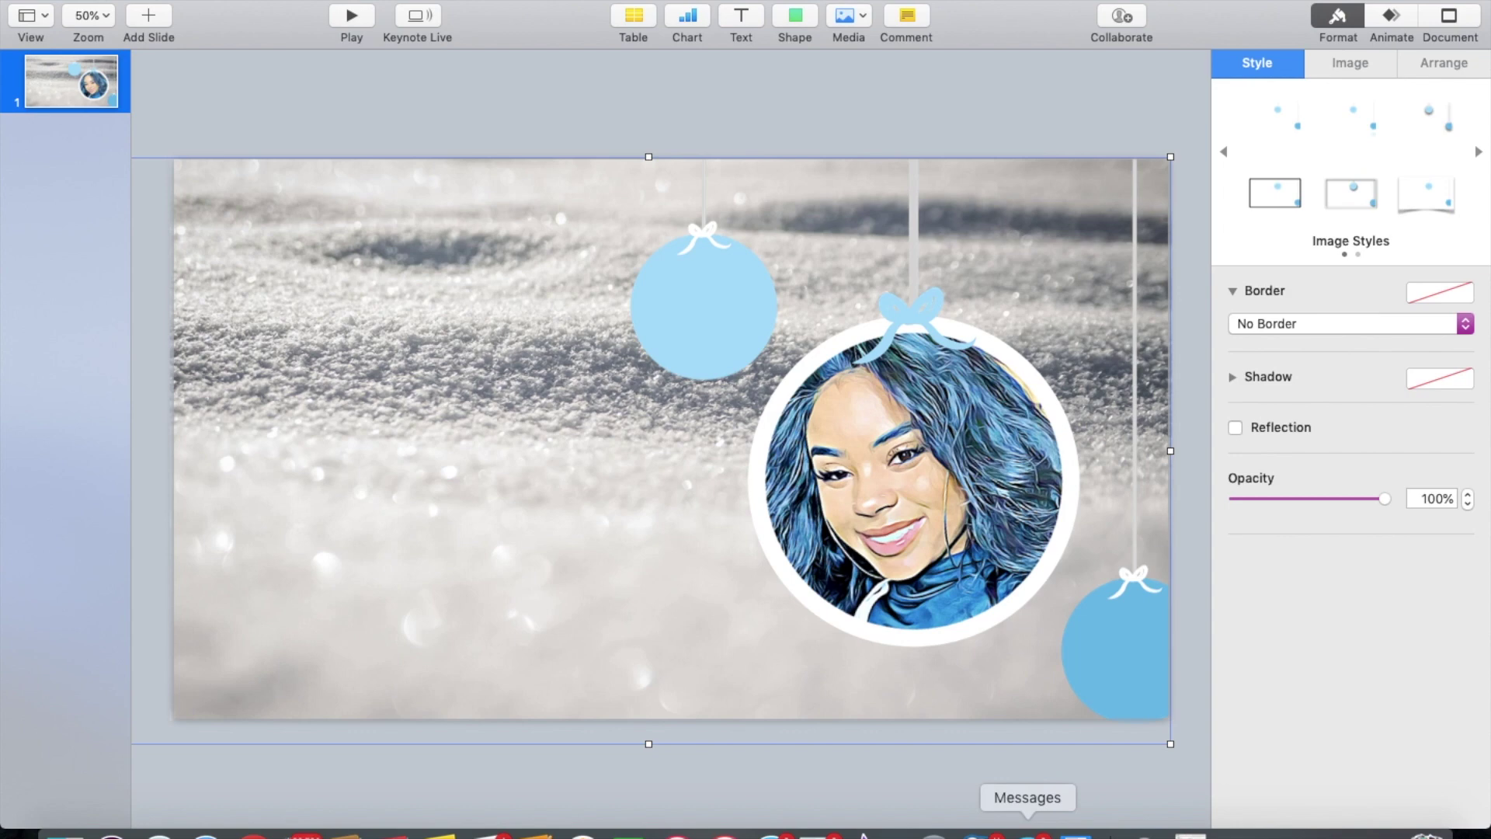
{"action": "left_click", "coordinate": [304, 140]}
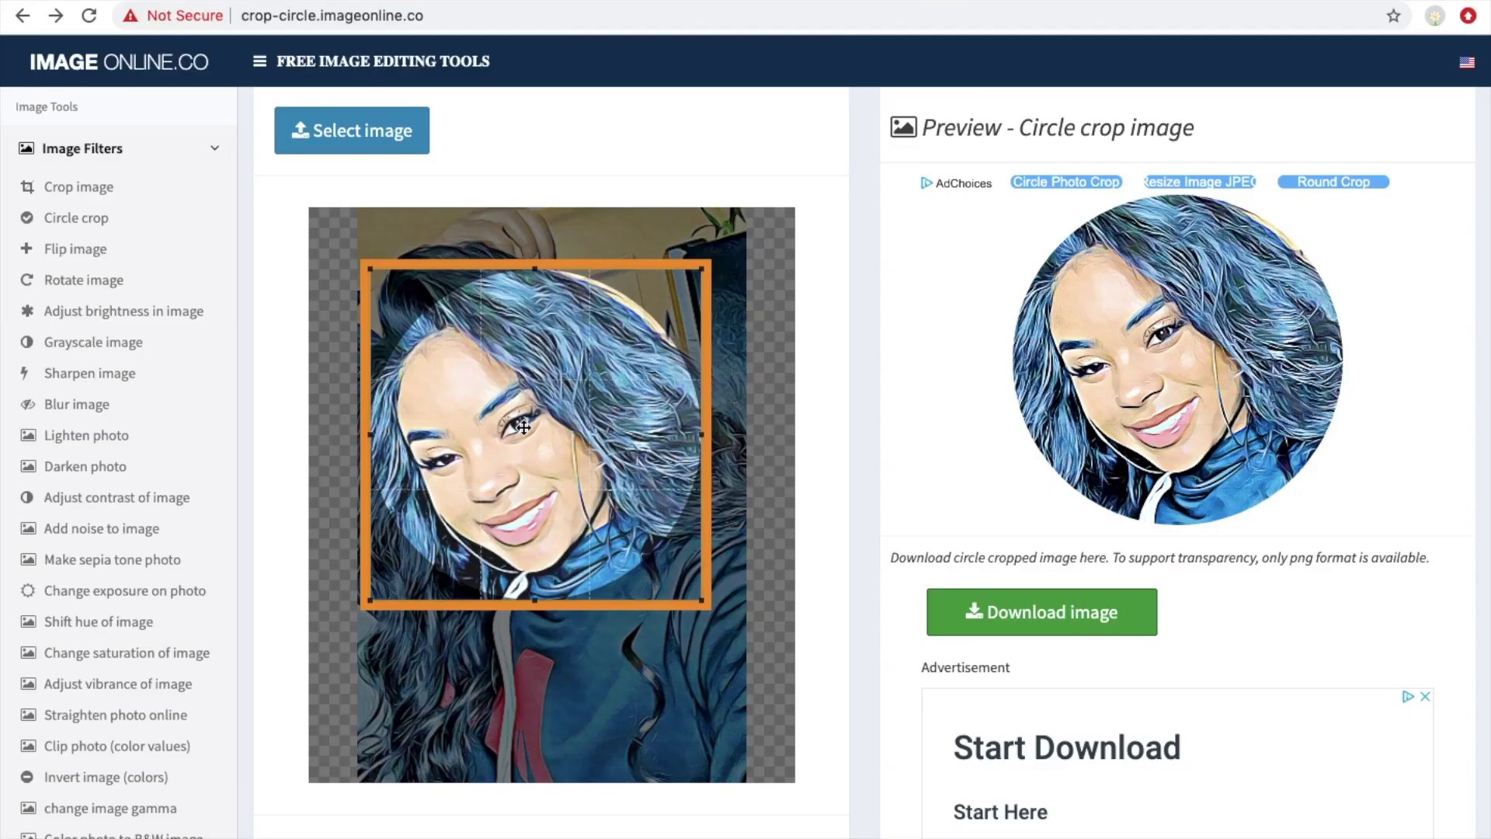
{"action": "scroll", "coordinate": [557, 432], "scroll_direction": "up", "scroll_amount": 3}
{"action": "scroll", "coordinate": [557, 433], "scroll_direction": "down", "scroll_amount": 3}
{"action": "scroll", "coordinate": [558, 432], "scroll_direction": "up", "scroll_amount": 4}
{"action": "scroll", "coordinate": [558, 433], "scroll_direction": "down", "scroll_amount": 4}
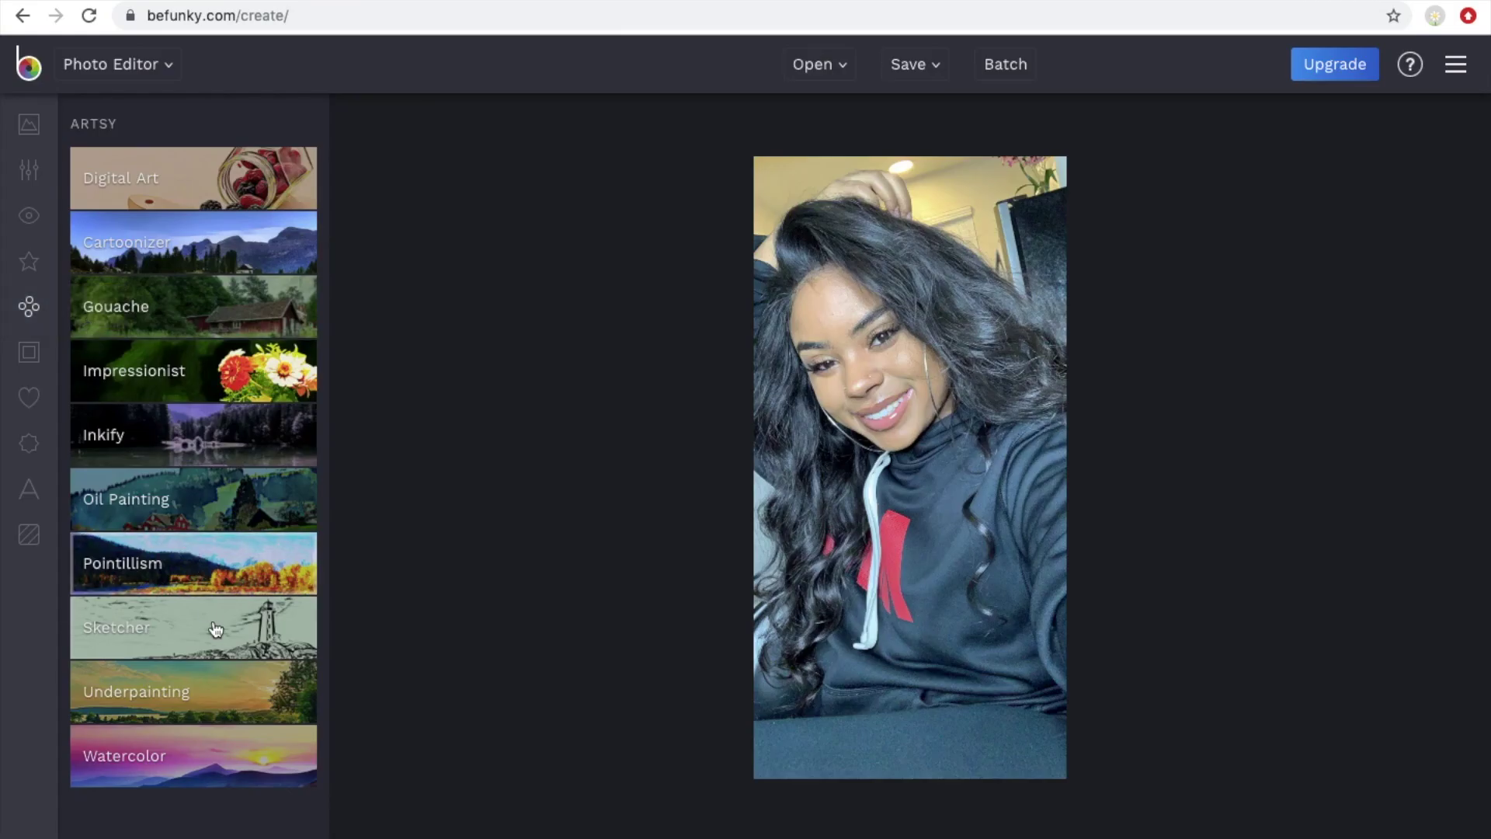
In BeFunky, look through the Underpainting and Gouache categories of the Artsy effects
{"action": "left_click", "coordinate": [220, 691]}
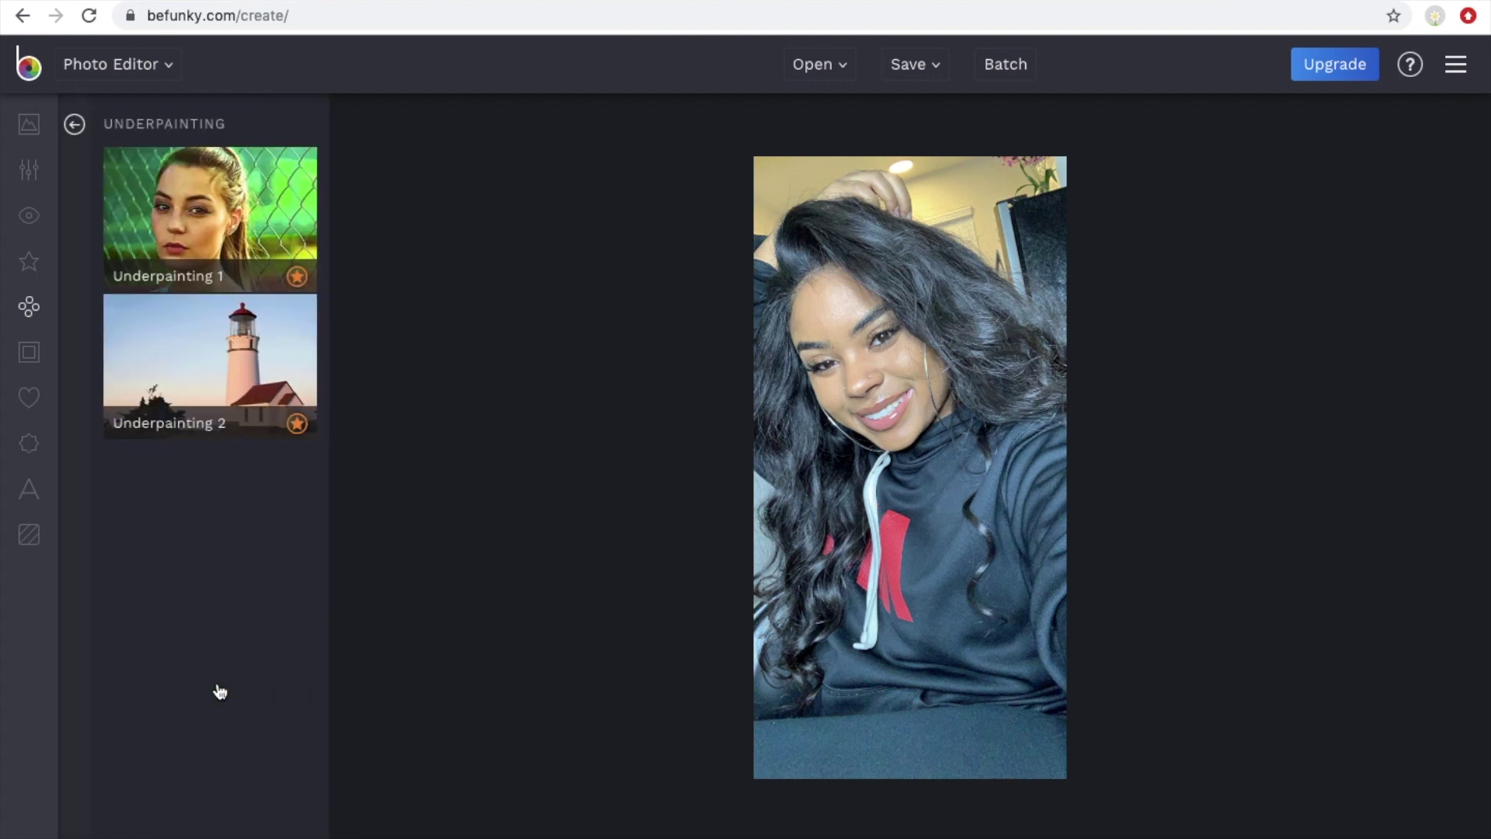
{"action": "left_click", "coordinate": [31, 306]}
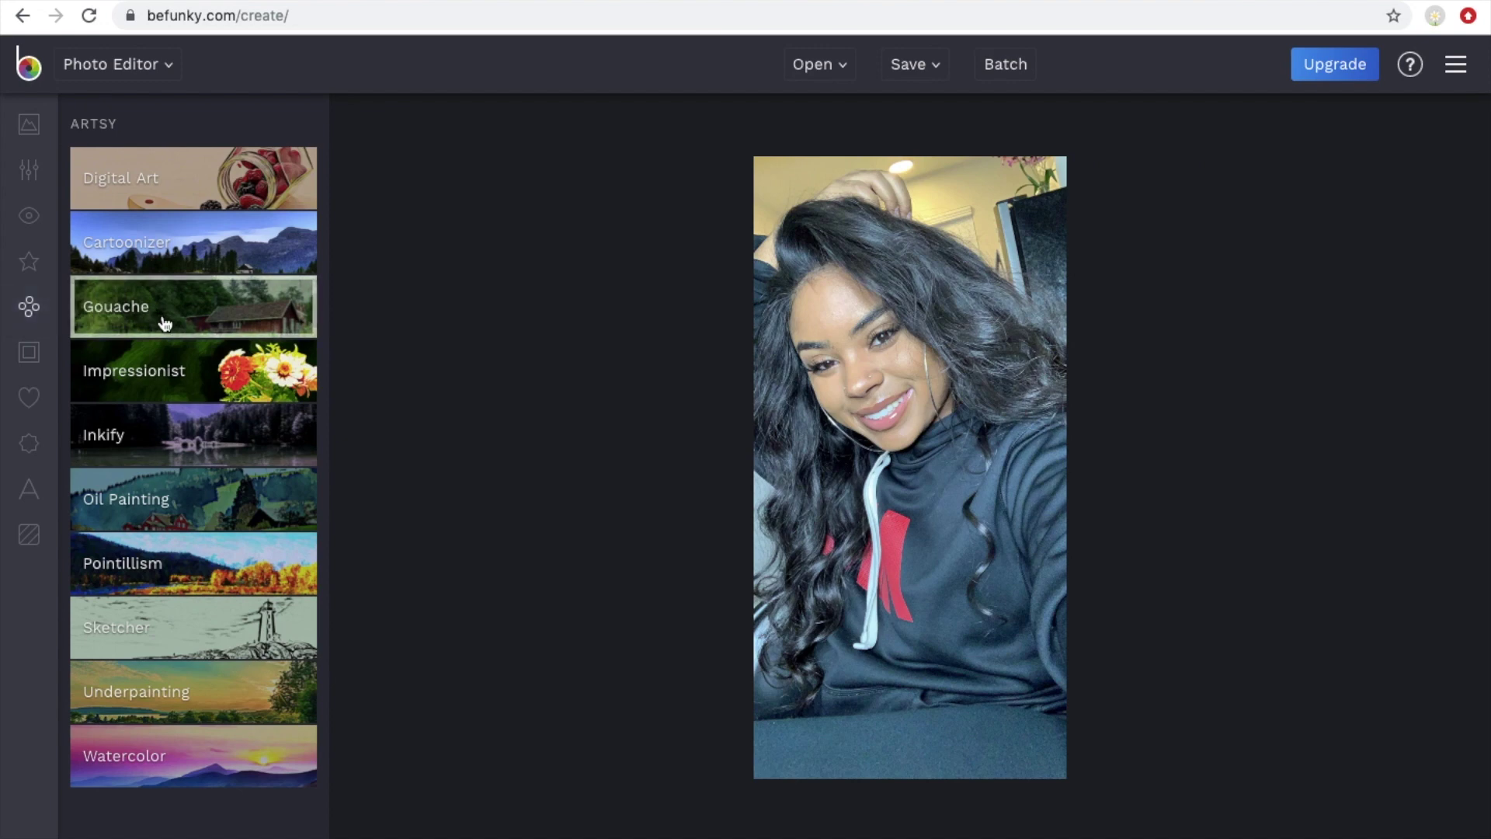
{"action": "left_click", "coordinate": [165, 323]}
{"action": "left_click", "coordinate": [36, 317]}
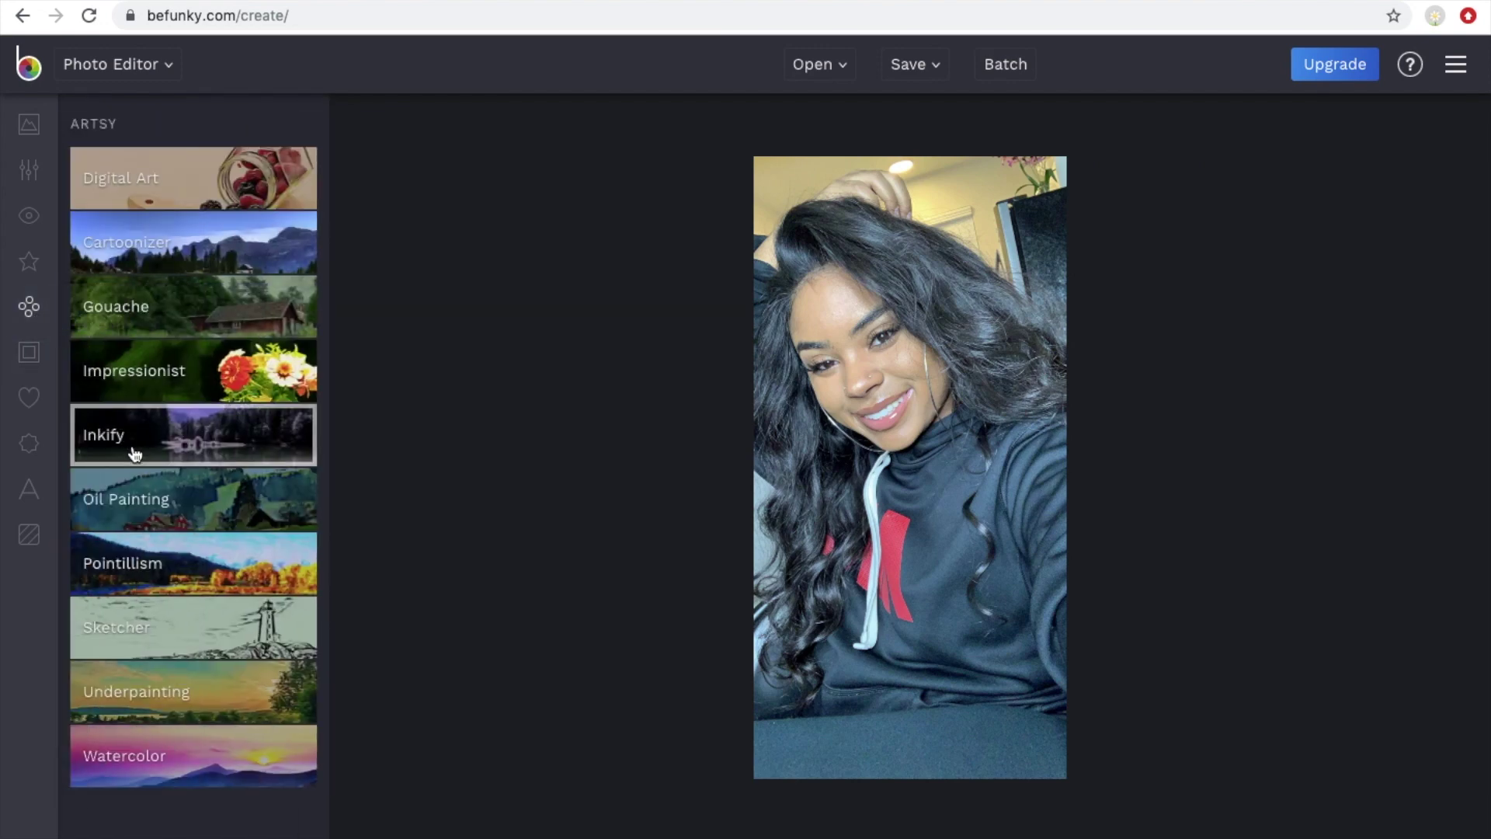
Try the Digital Art effect Oil Painting DLX on the portrait photo
{"action": "left_click", "coordinate": [140, 194]}
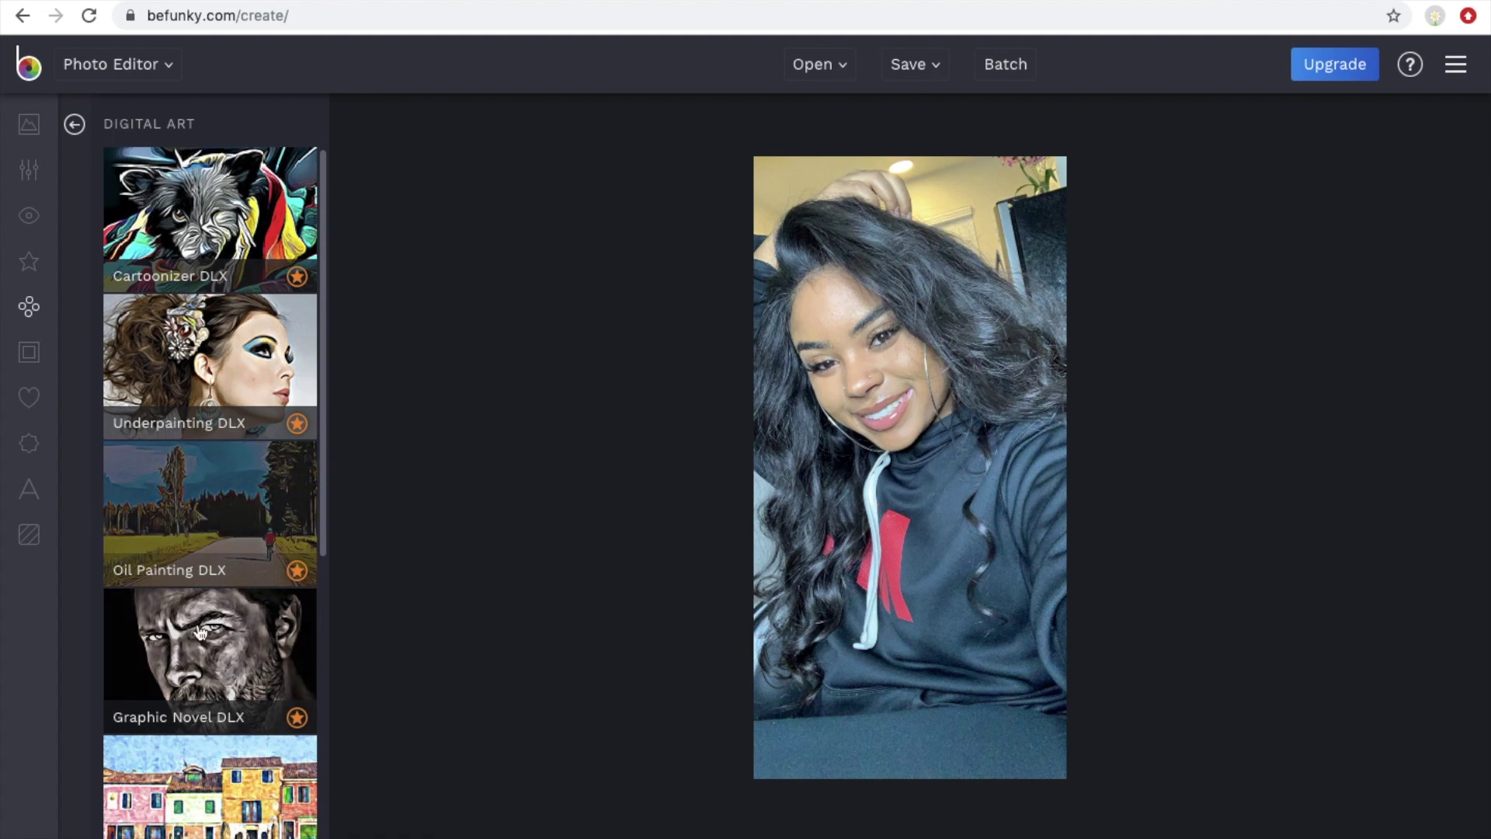
{"action": "scroll", "coordinate": [202, 598], "scroll_direction": "down", "scroll_amount": 1}
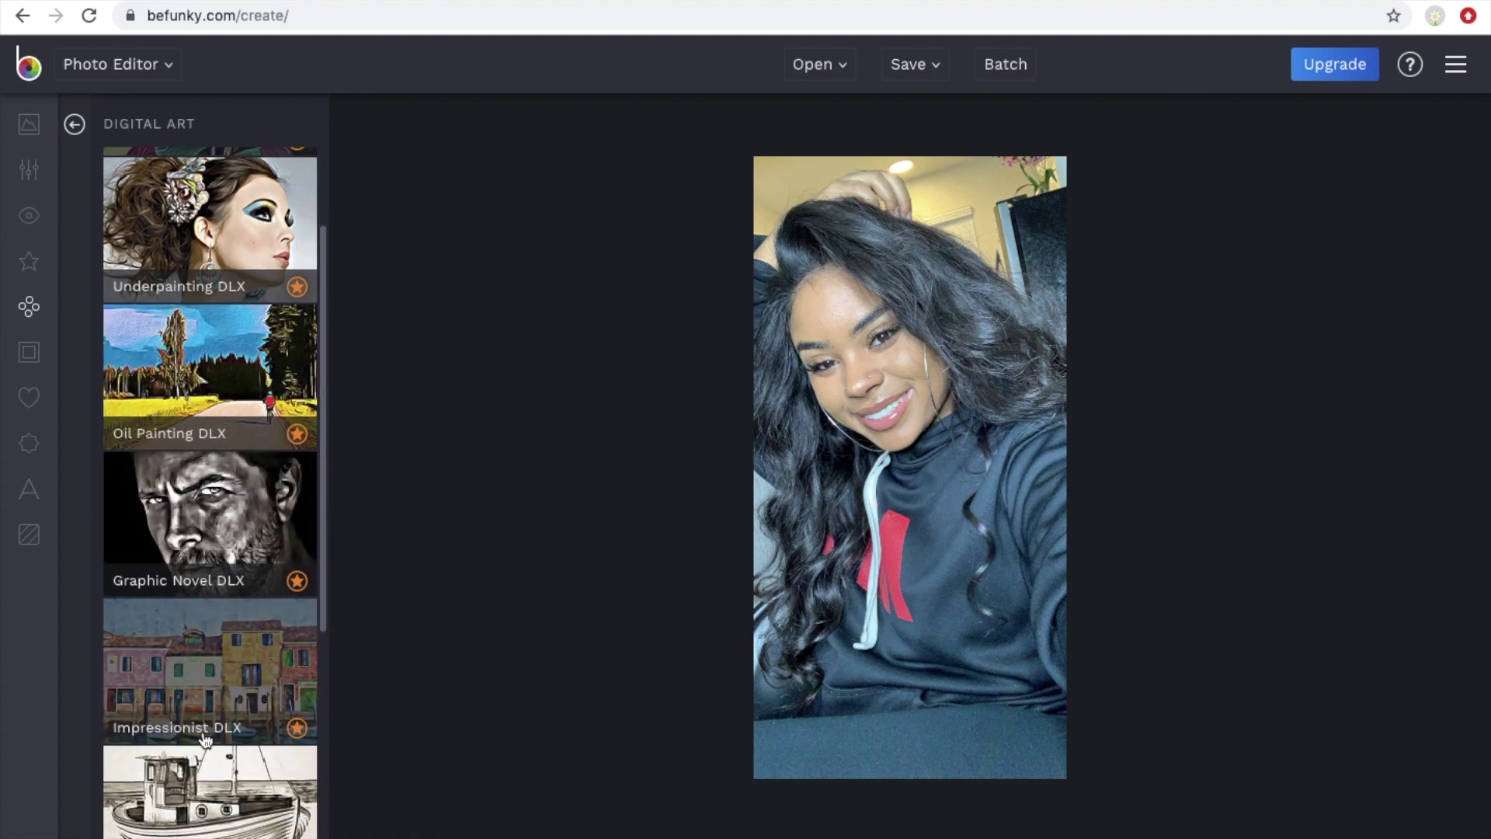
{"action": "left_click", "coordinate": [190, 331]}
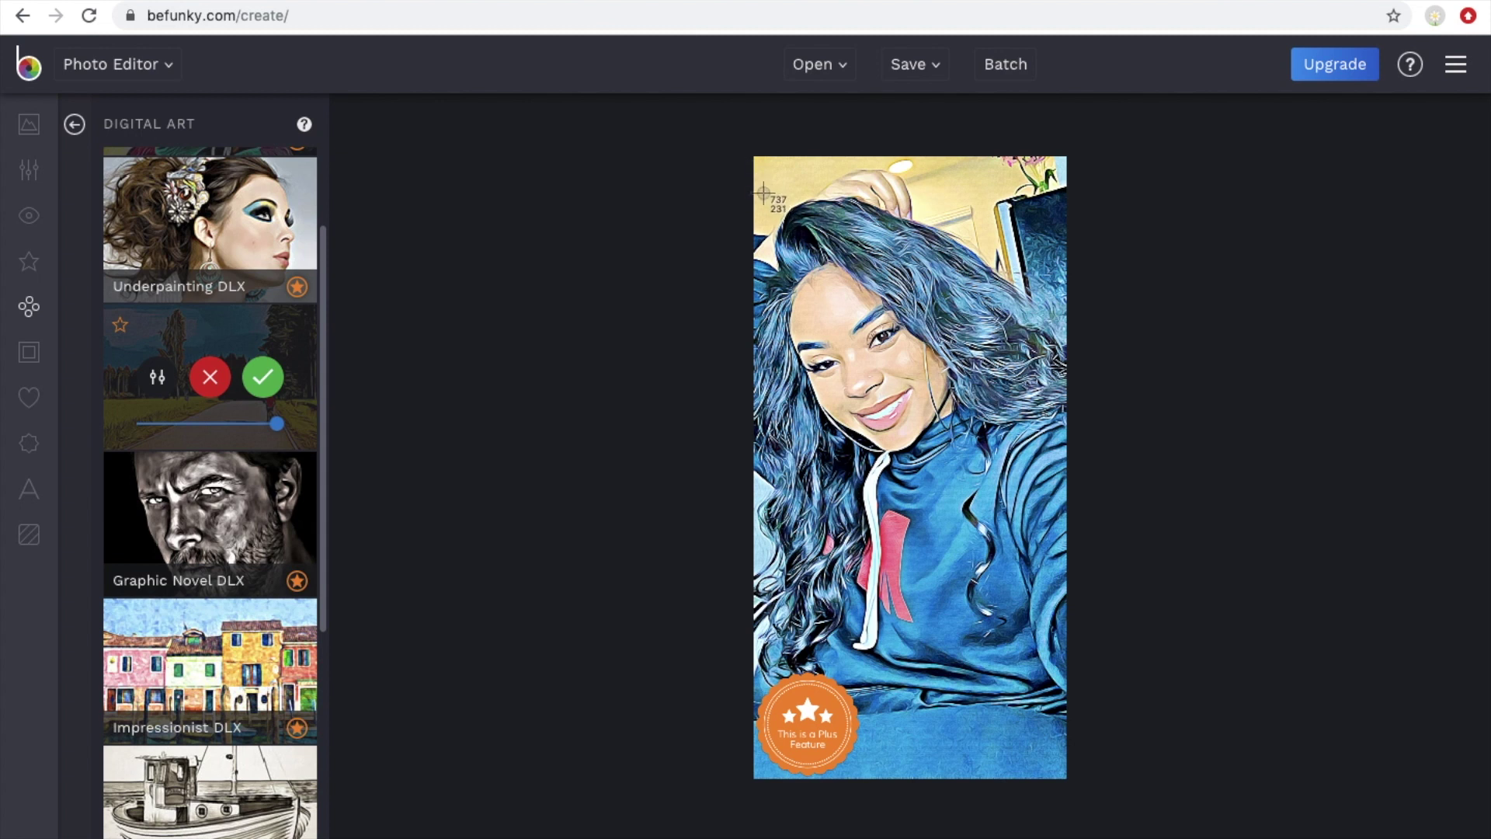
{"action": "left_click_drag", "start_coordinate": [759, 190], "coordinate": [1053, 498]}
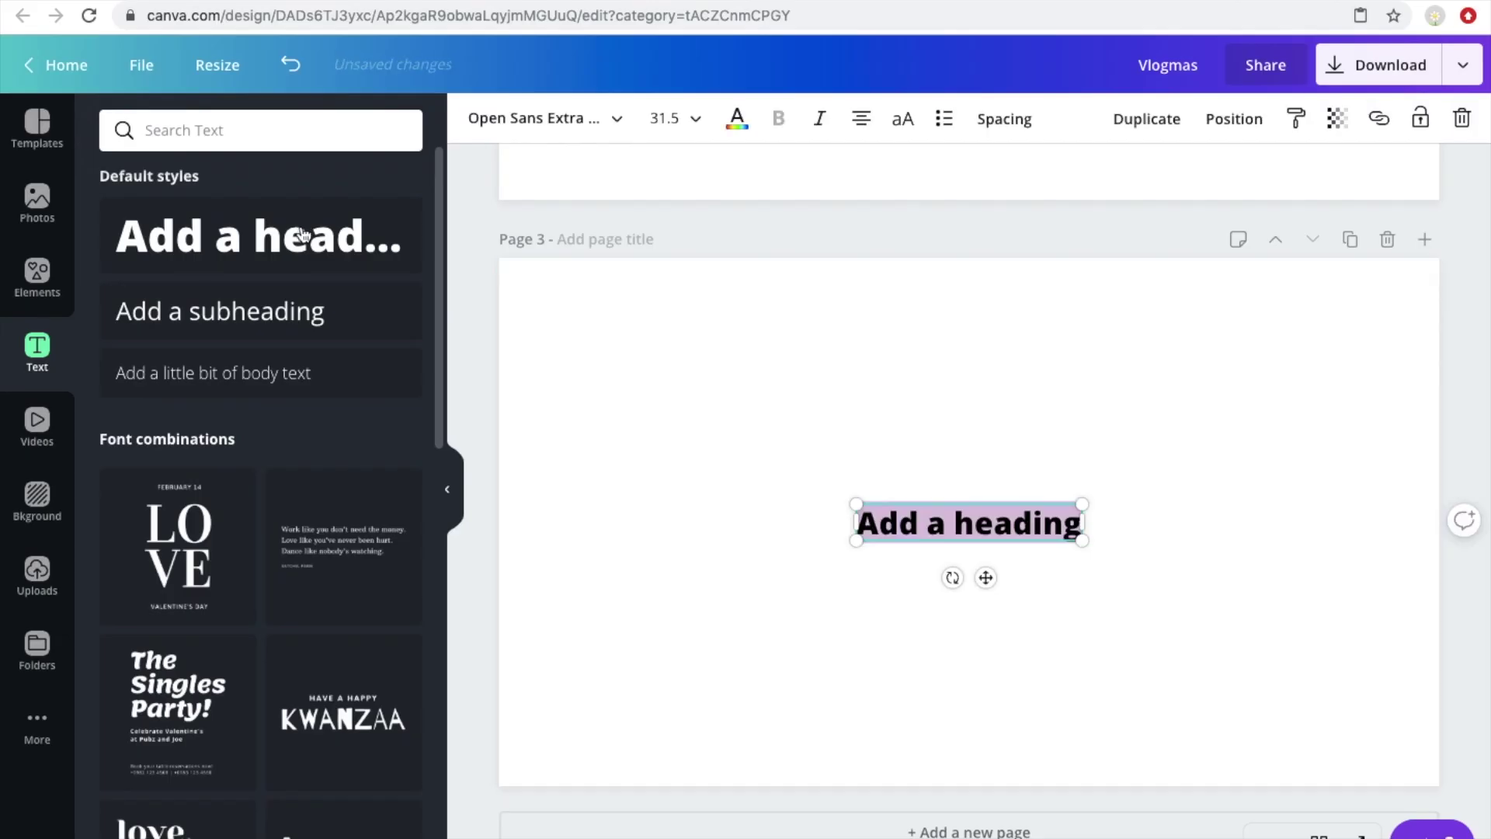
In Canva, set the font of the heading on page 3 to Playlist Script
{"action": "left_click", "coordinate": [605, 134]}
{"action": "type", "text": "pl"}
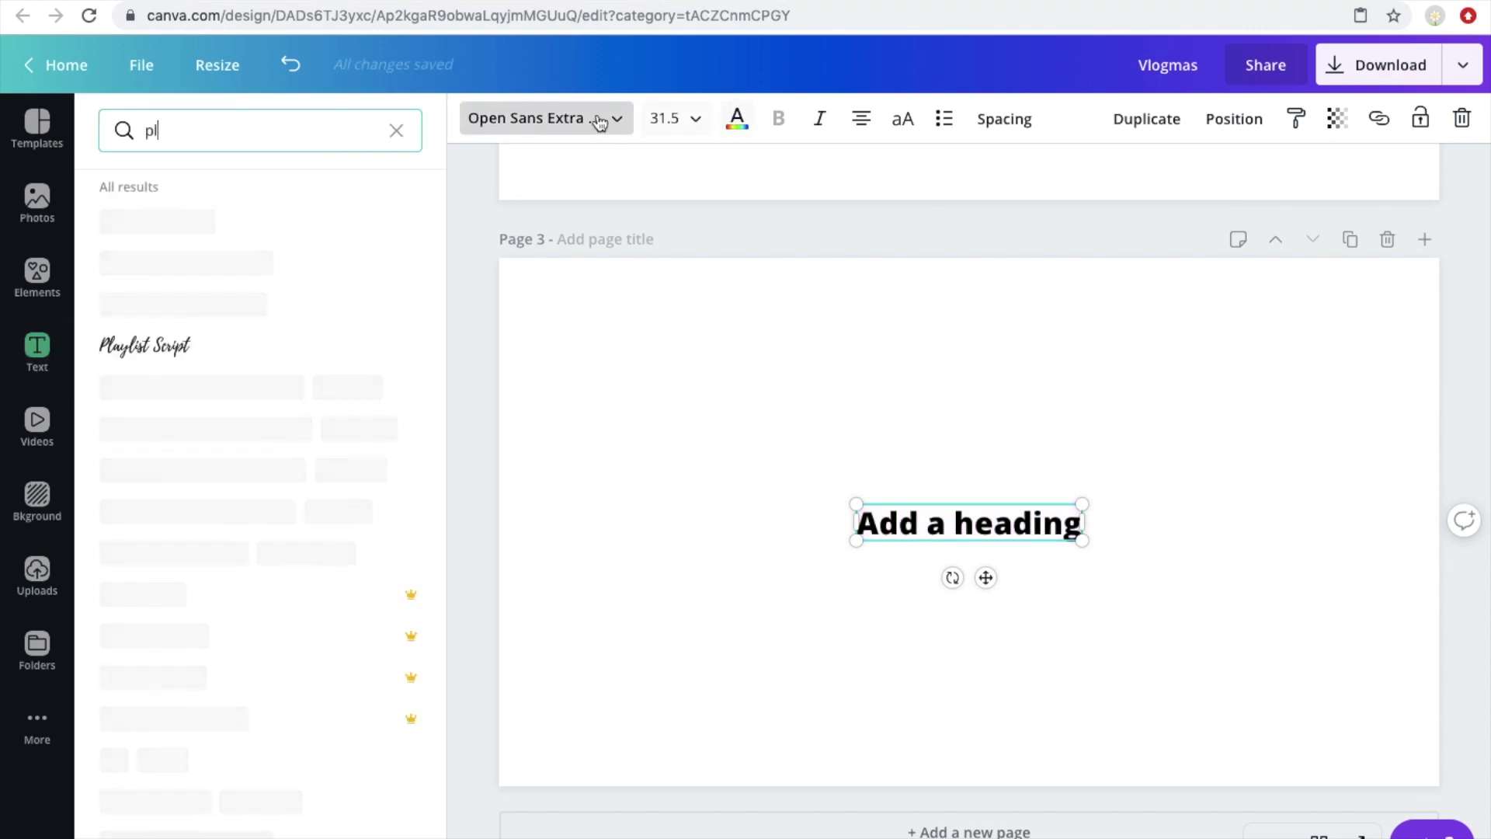
{"action": "left_click", "coordinate": [166, 345]}
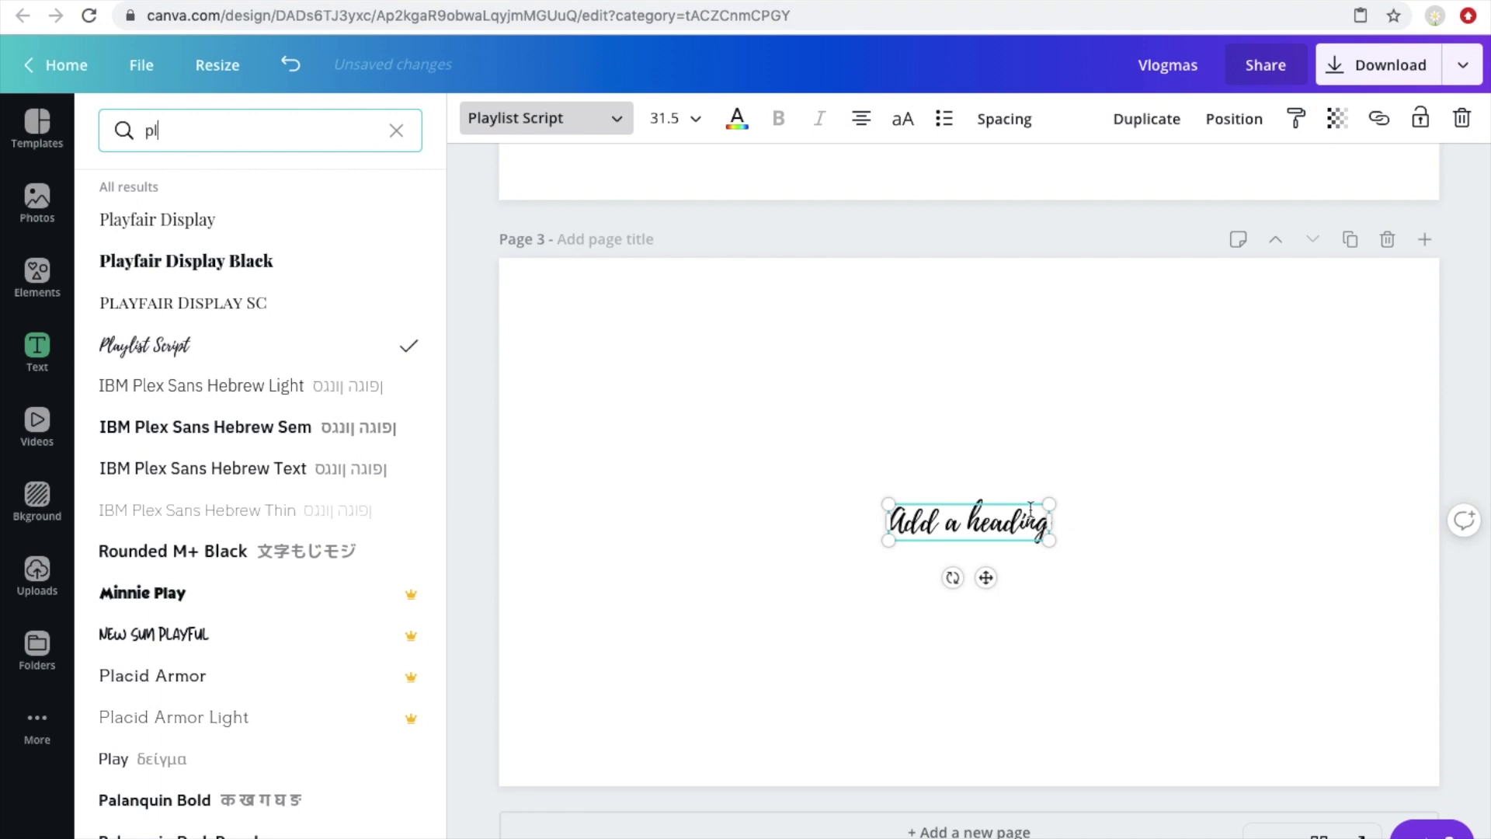
Replace the heading's placeholder text with "Vlogmas"
{"action": "triple_click", "coordinate": [996, 511]}
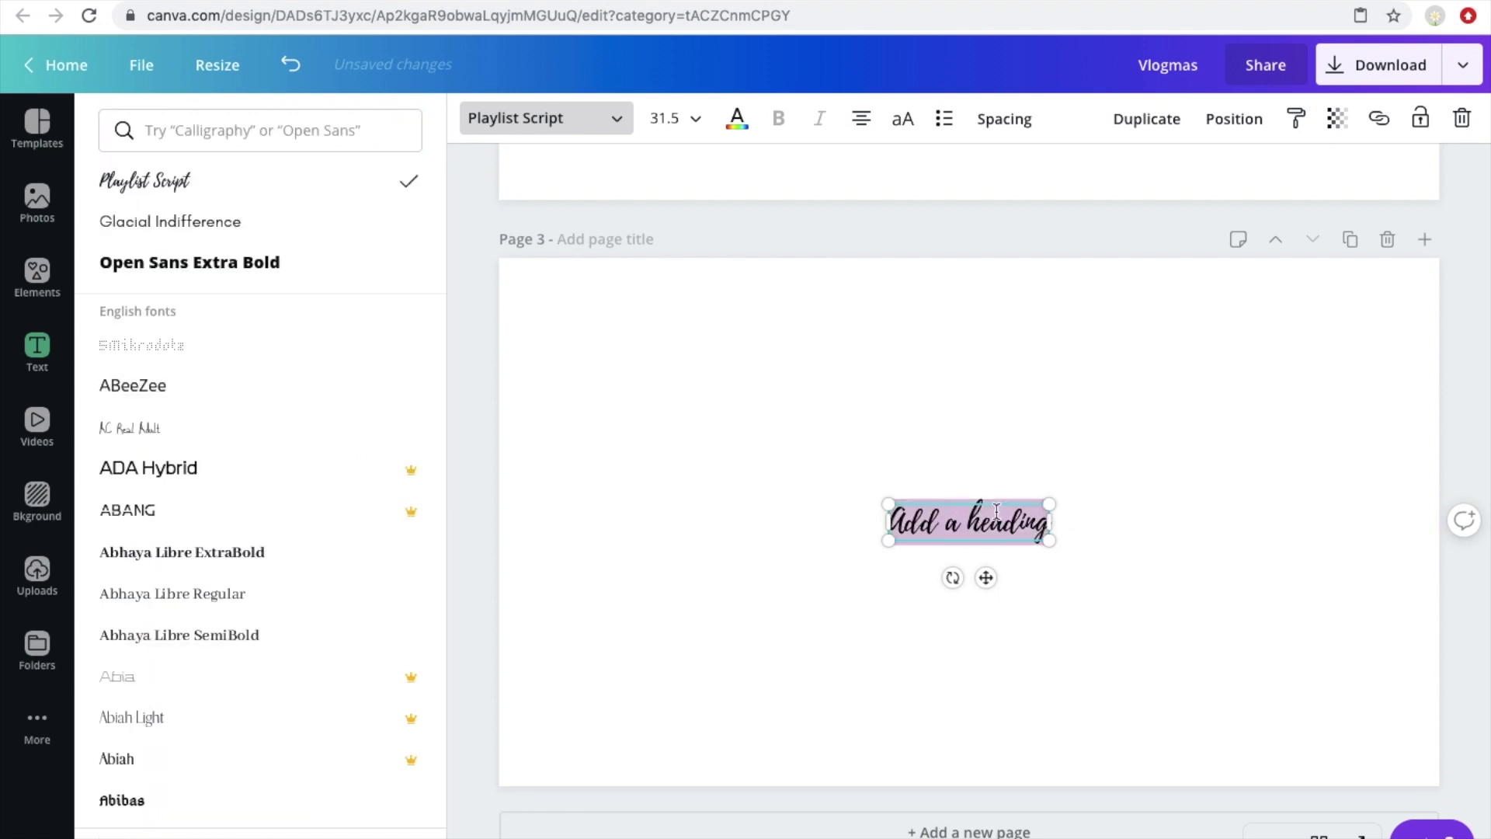
{"action": "type", "text": "VLOG"}
{"action": "key", "text": "BackSpace"}
{"action": "key", "text": "BackSpace"}
{"action": "key", "text": "BackSpace"}
{"action": "type", "text": "logmas"}
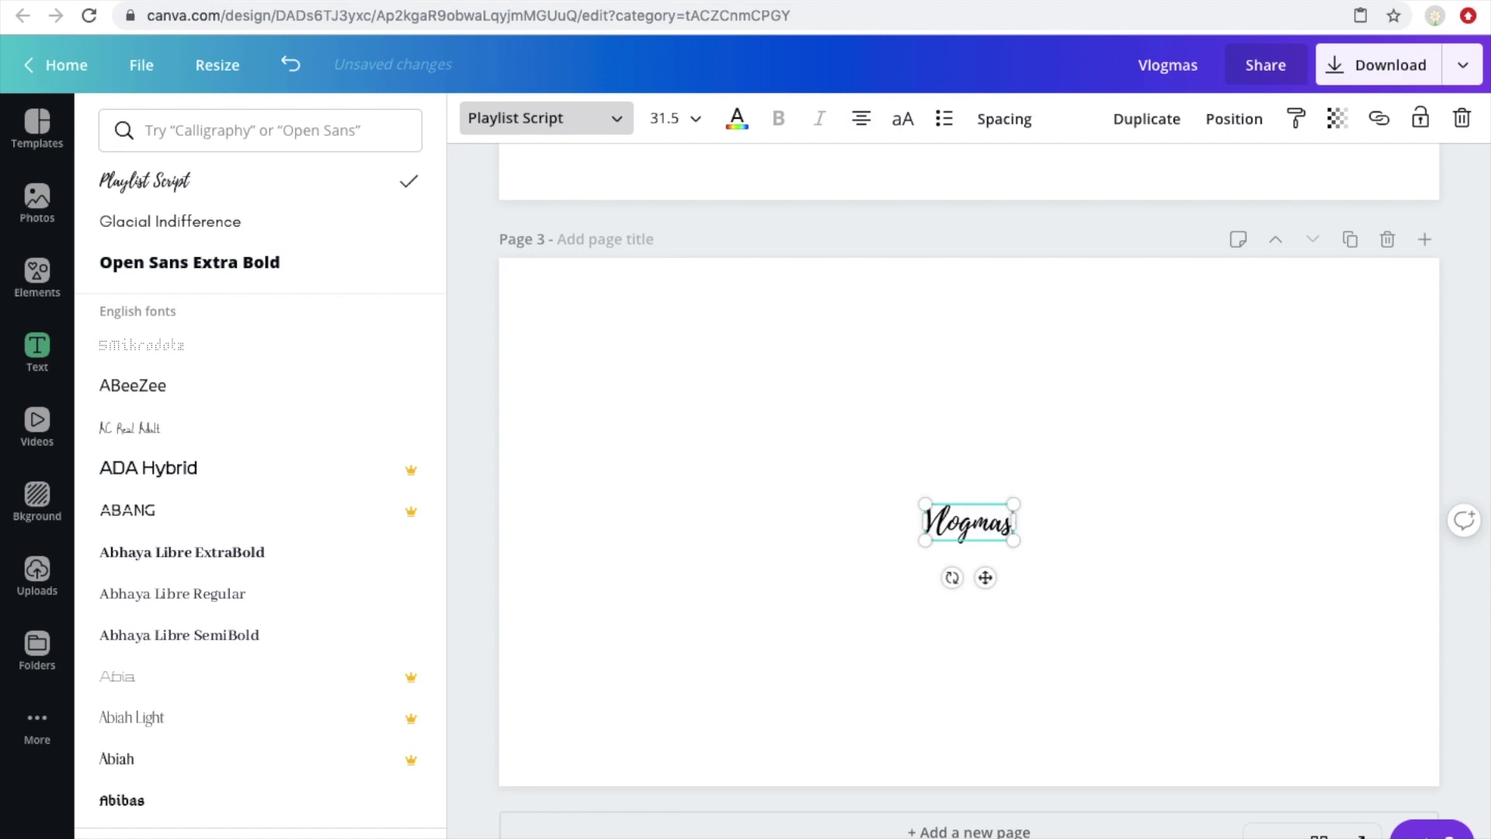
Set the font size of the Vlogmas text to 104
{"action": "left_click", "coordinate": [689, 126]}
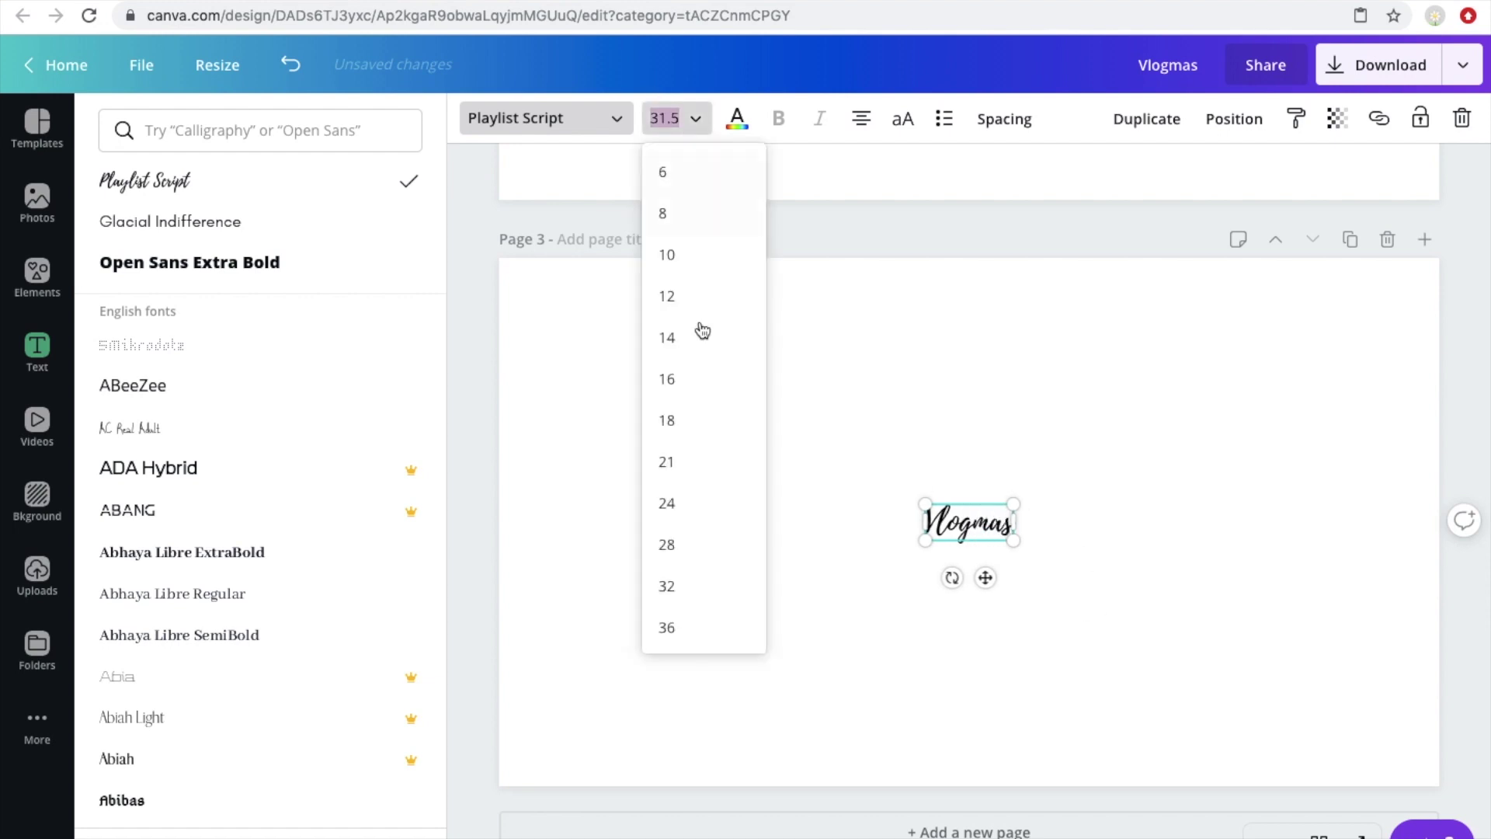
{"action": "left_click", "coordinate": [702, 591]}
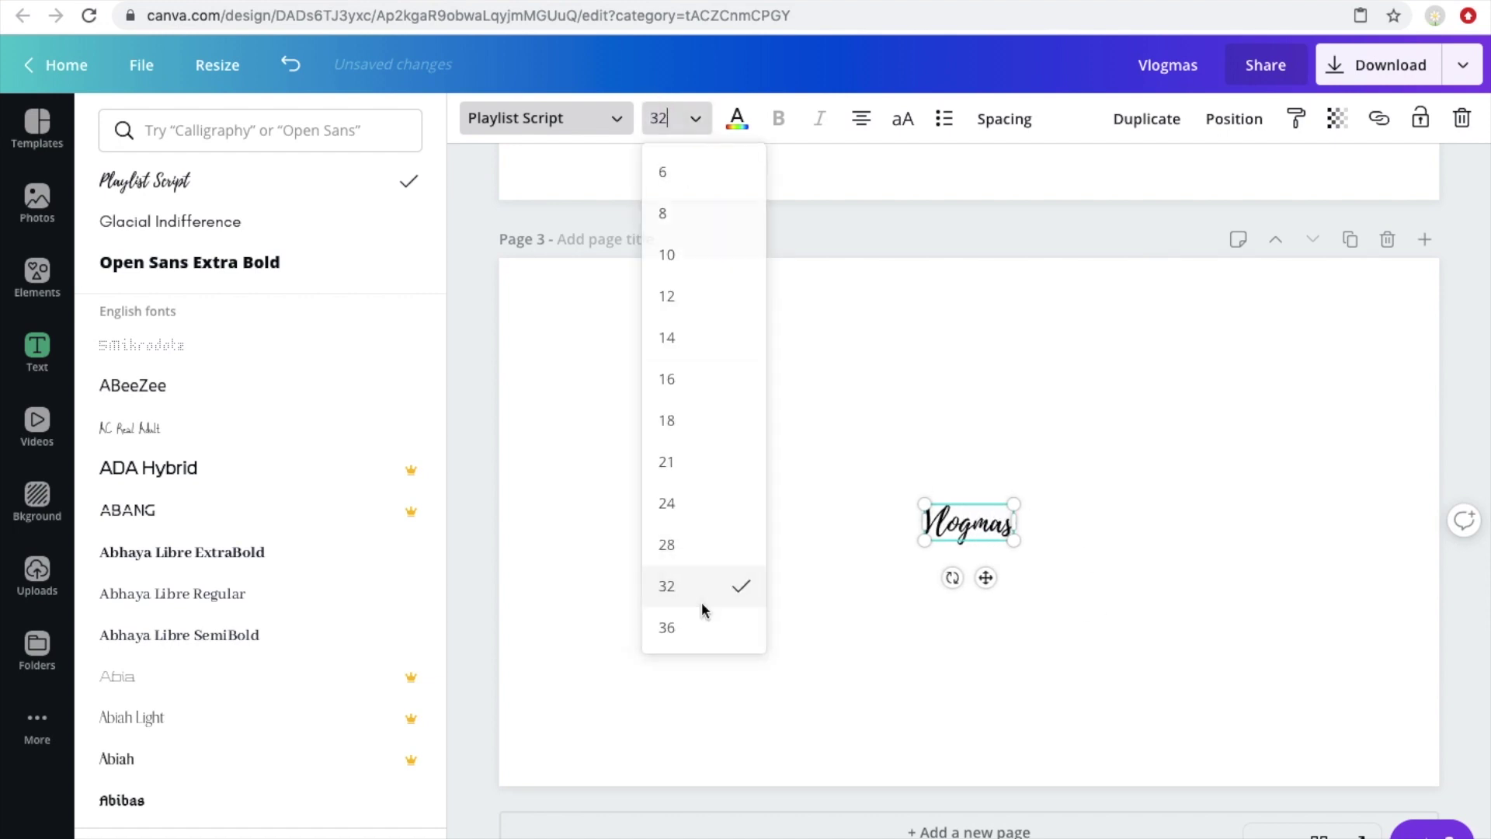
{"action": "left_click", "coordinate": [662, 118]}
{"action": "scroll", "coordinate": [727, 563], "scroll_direction": "down", "scroll_amount": 3}
{"action": "left_click", "coordinate": [727, 560]}
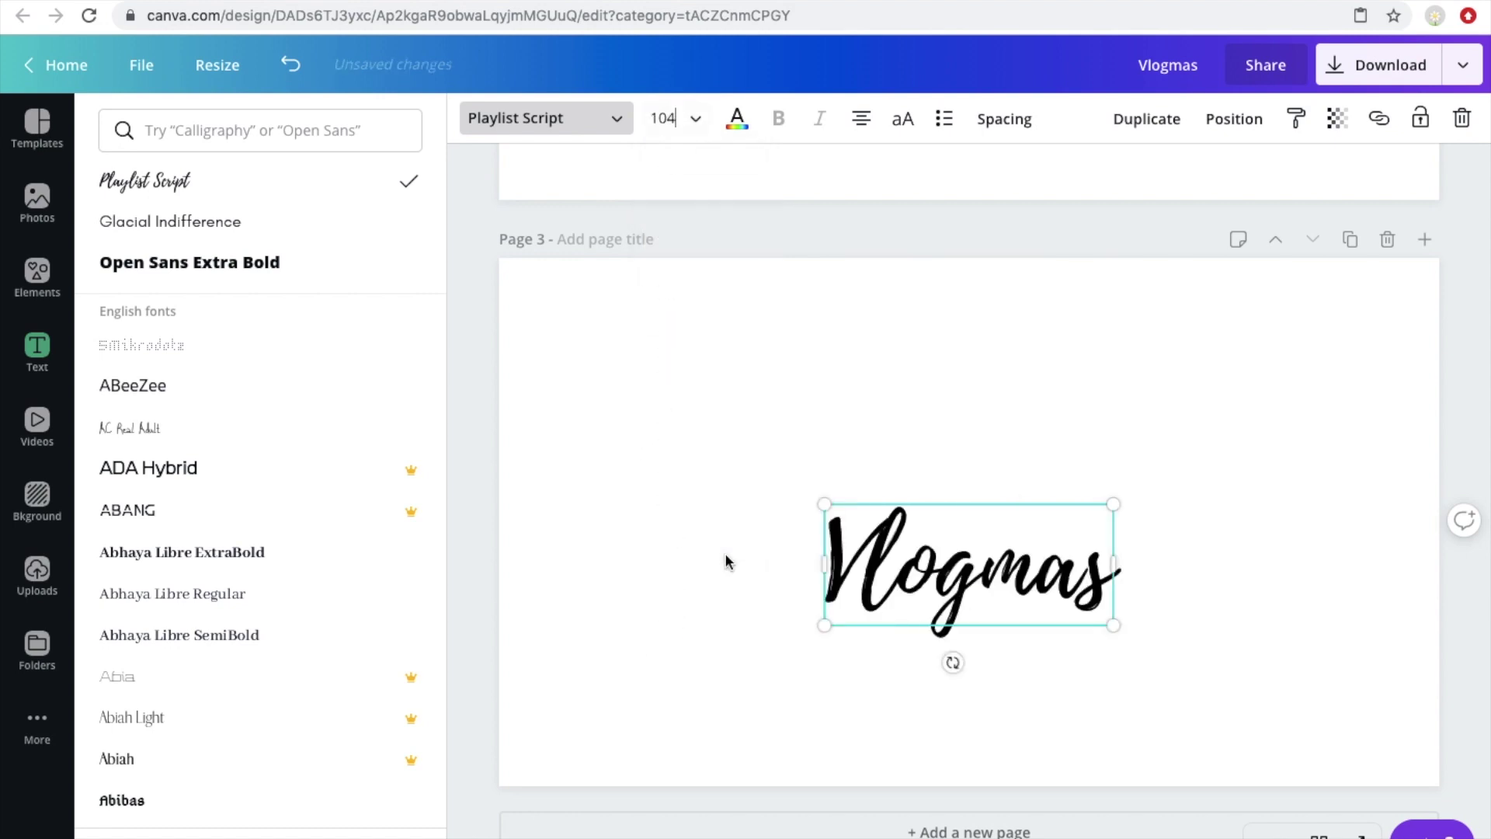
Enlarge the Vlogmas text to size 132 on the left half of page 3 and tilt it slightly counterclockwise
{"action": "left_click", "coordinate": [965, 482]}
{"action": "left_click_drag", "start_coordinate": [982, 560], "coordinate": [741, 519]}
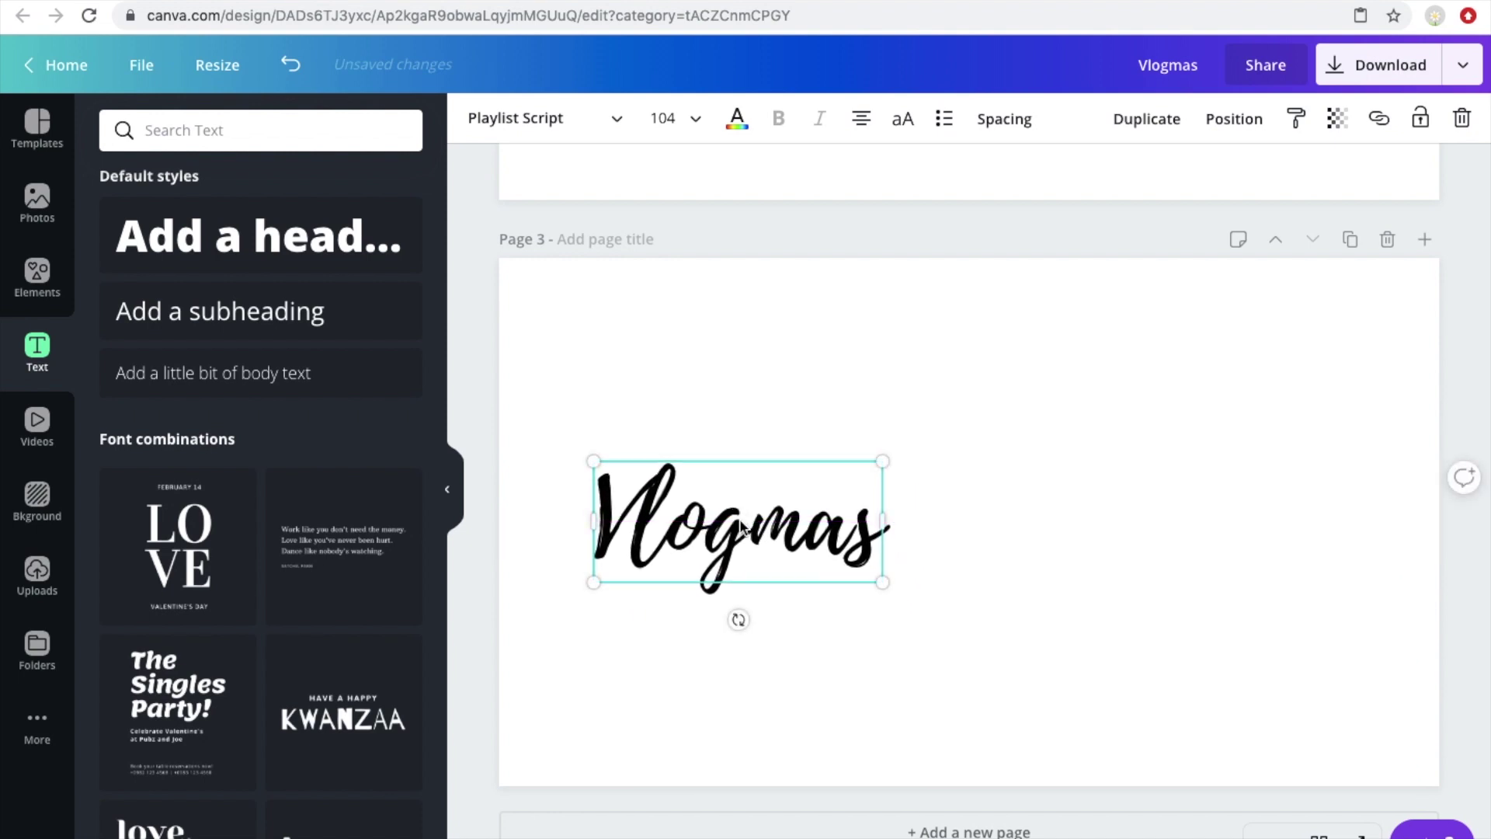
{"action": "left_click_drag", "start_coordinate": [570, 609], "coordinate": [533, 666]}
{"action": "left_click_drag", "start_coordinate": [775, 525], "coordinate": [799, 513]}
{"action": "left_click_drag", "start_coordinate": [735, 636], "coordinate": [761, 626]}
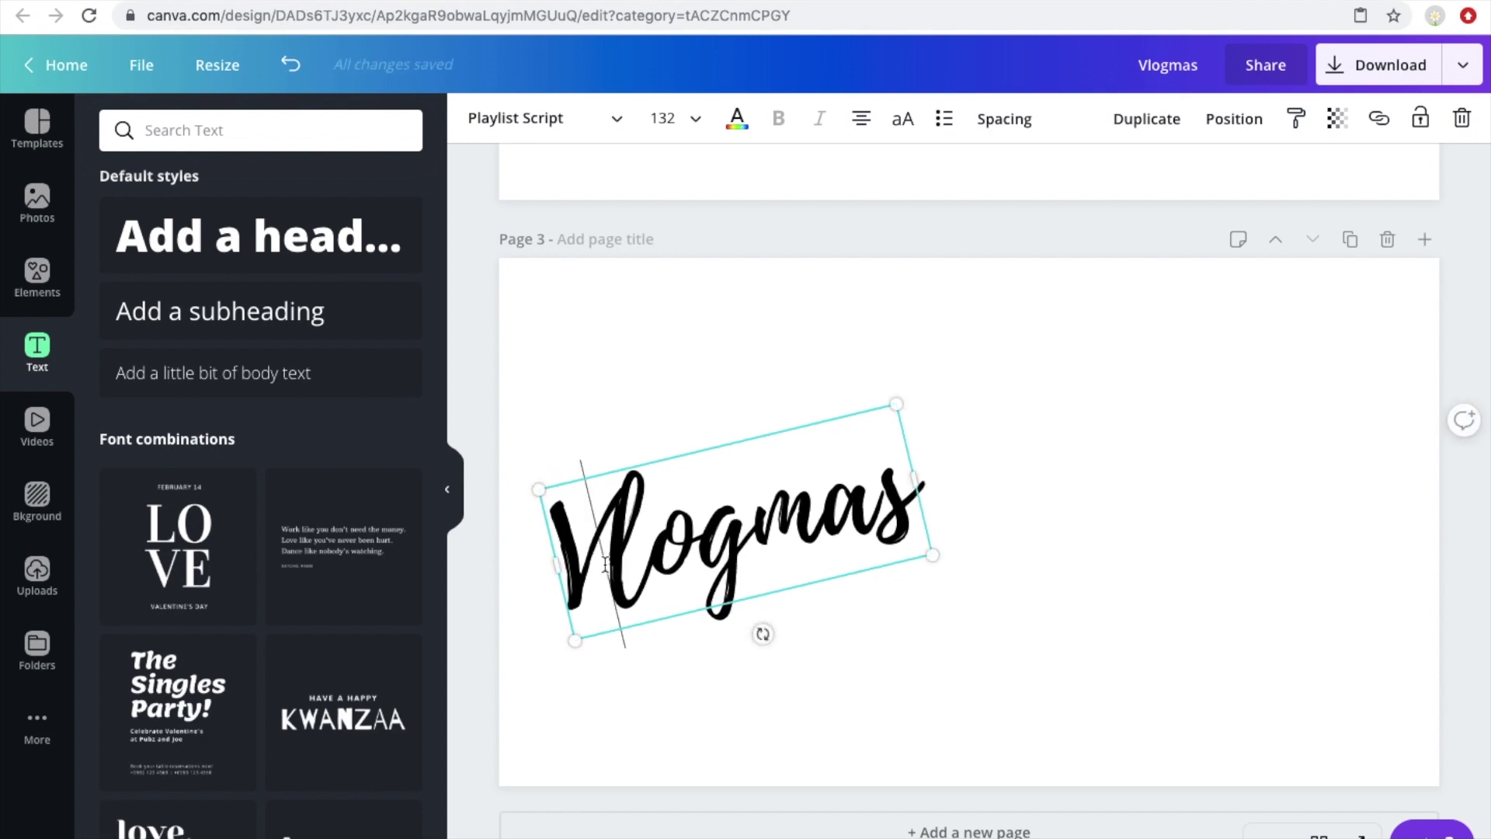
{"action": "left_click", "coordinate": [737, 376]}
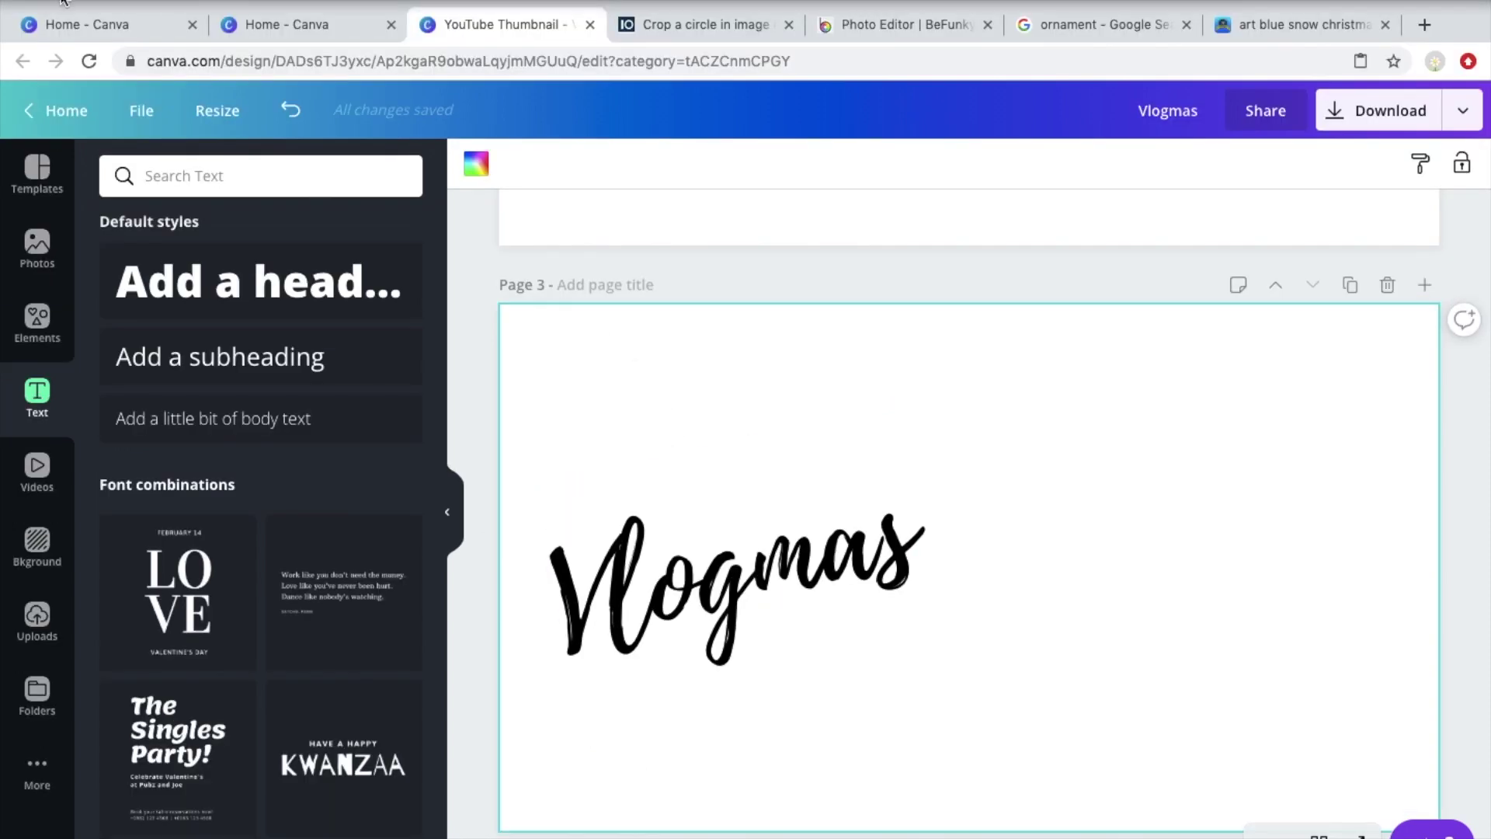
Position the tilted Vlogmas text, at size 161, on page 1 to the left of the ornaments
{"action": "left_click", "coordinate": [62, 5]}
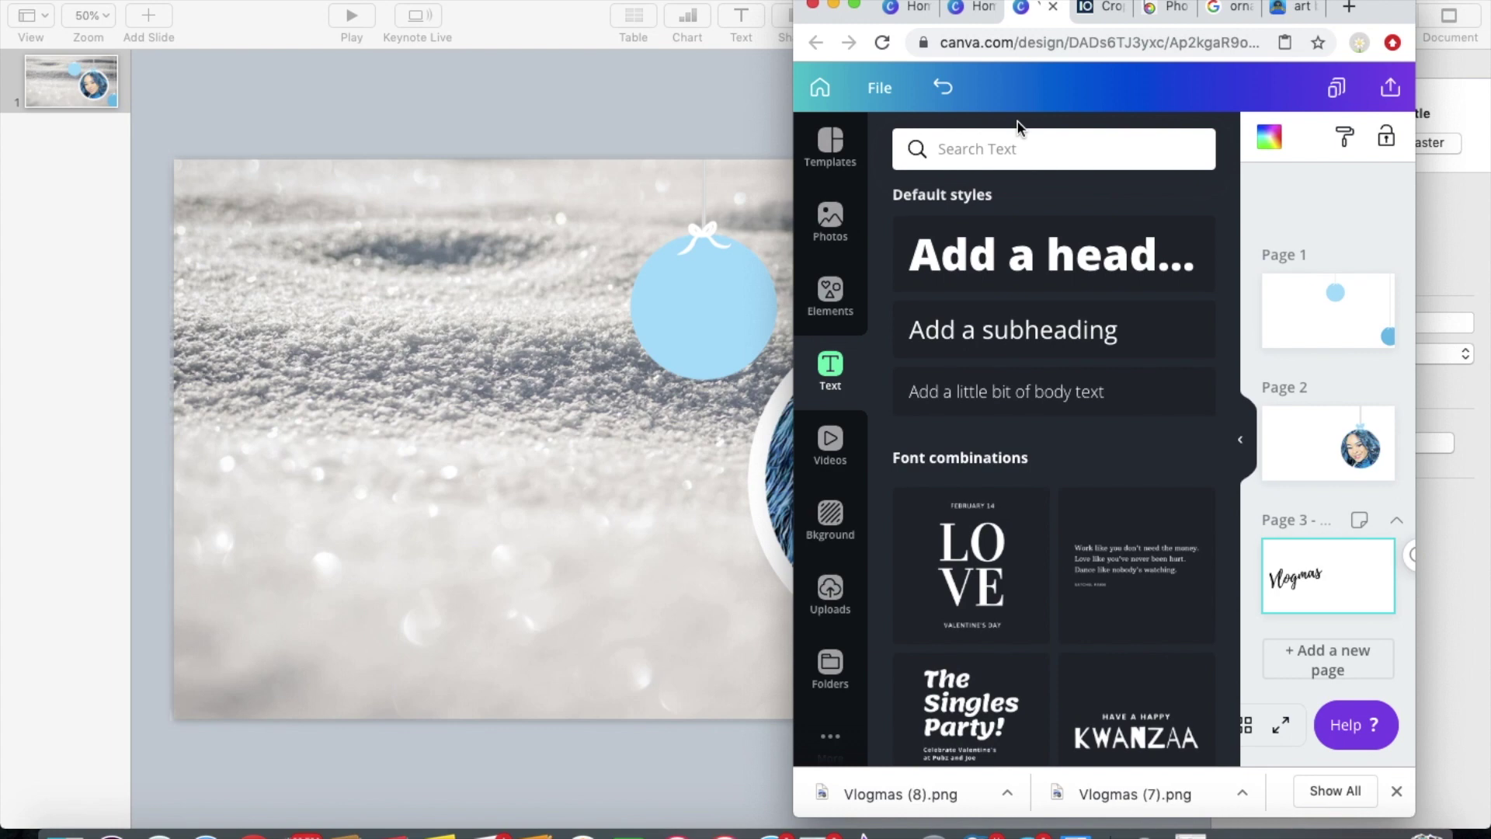
{"action": "left_click", "coordinate": [853, 6]}
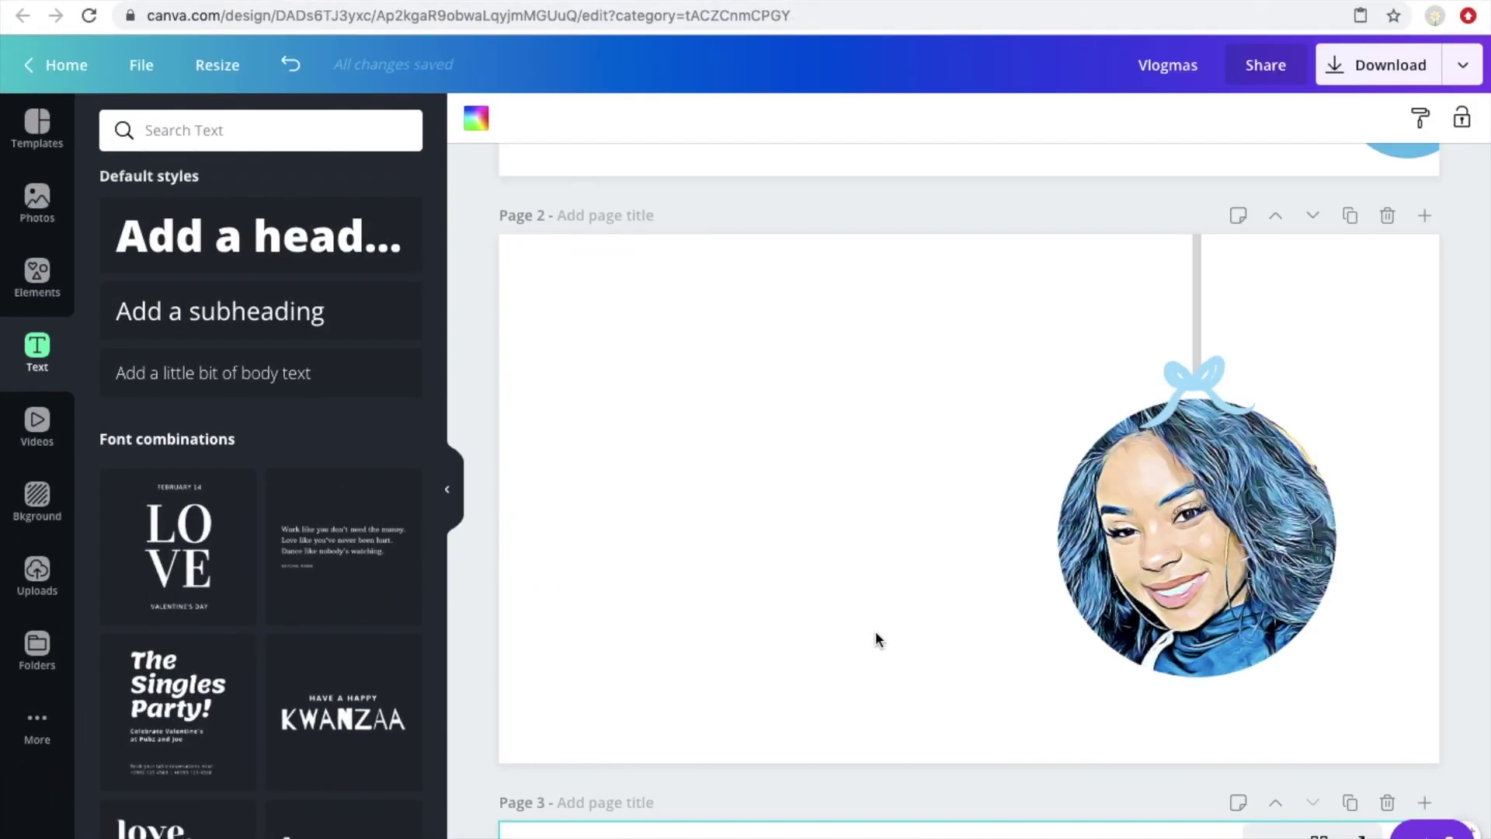
{"action": "scroll", "coordinate": [798, 497], "scroll_direction": "up", "scroll_amount": 5}
{"action": "left_click_drag", "start_coordinate": [798, 497], "coordinate": [682, 537]}
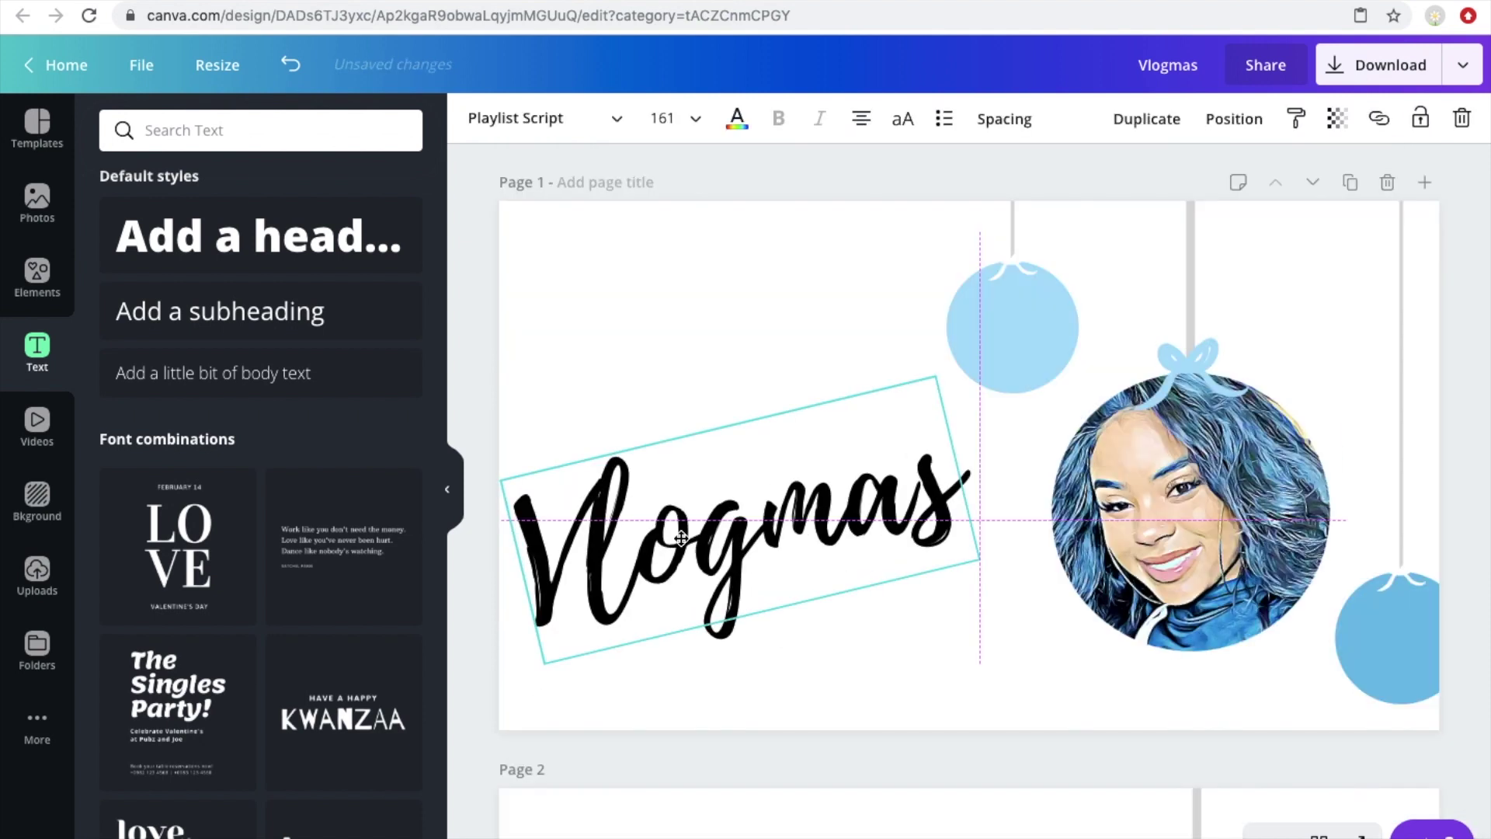
Recolor the Vlogmas text on page 1 to the custom dark red #b23d3d
{"action": "double_click", "coordinate": [681, 538]}
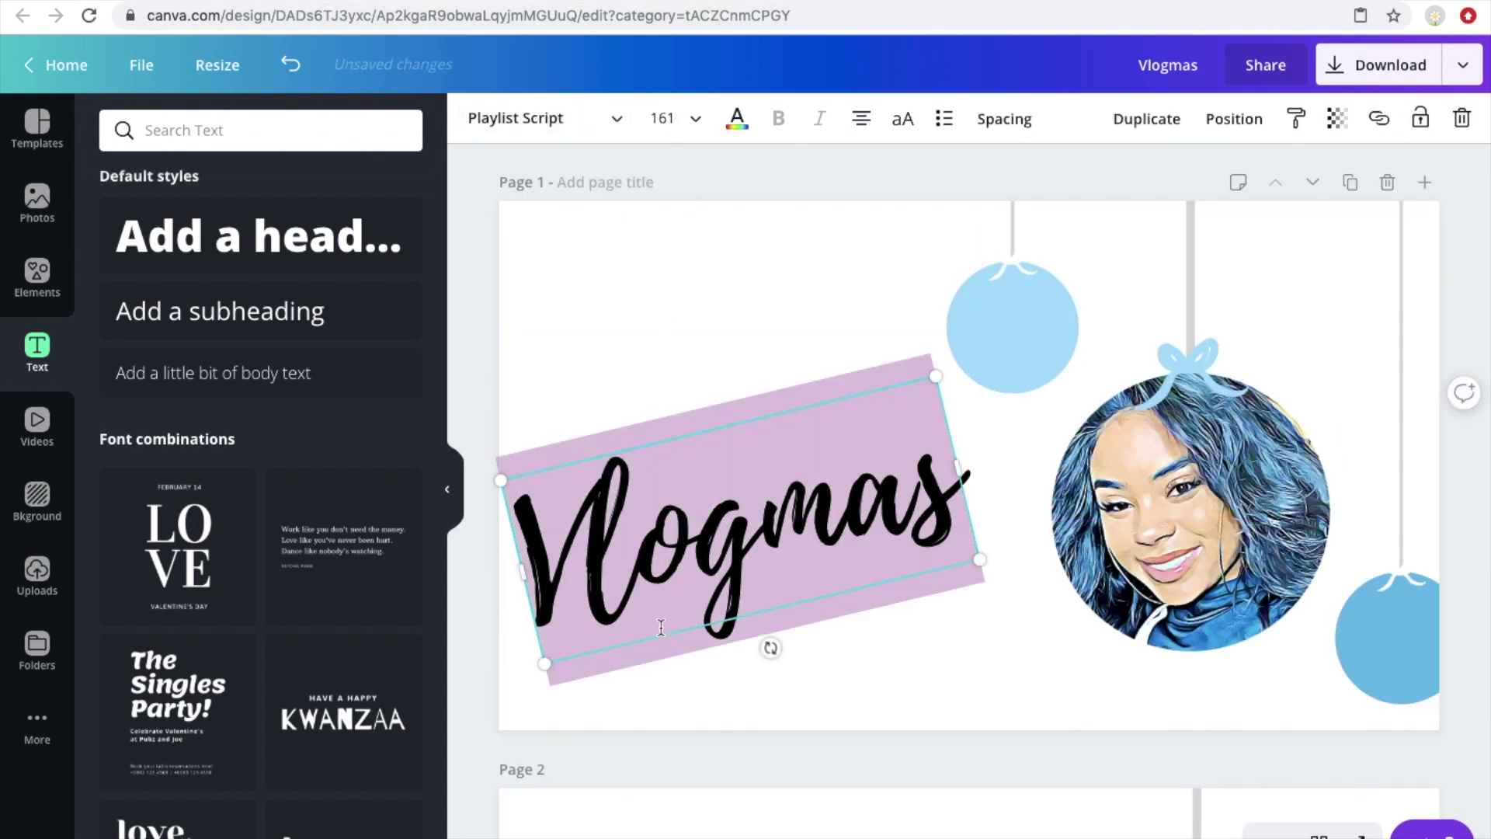
{"action": "left_click", "coordinate": [737, 121]}
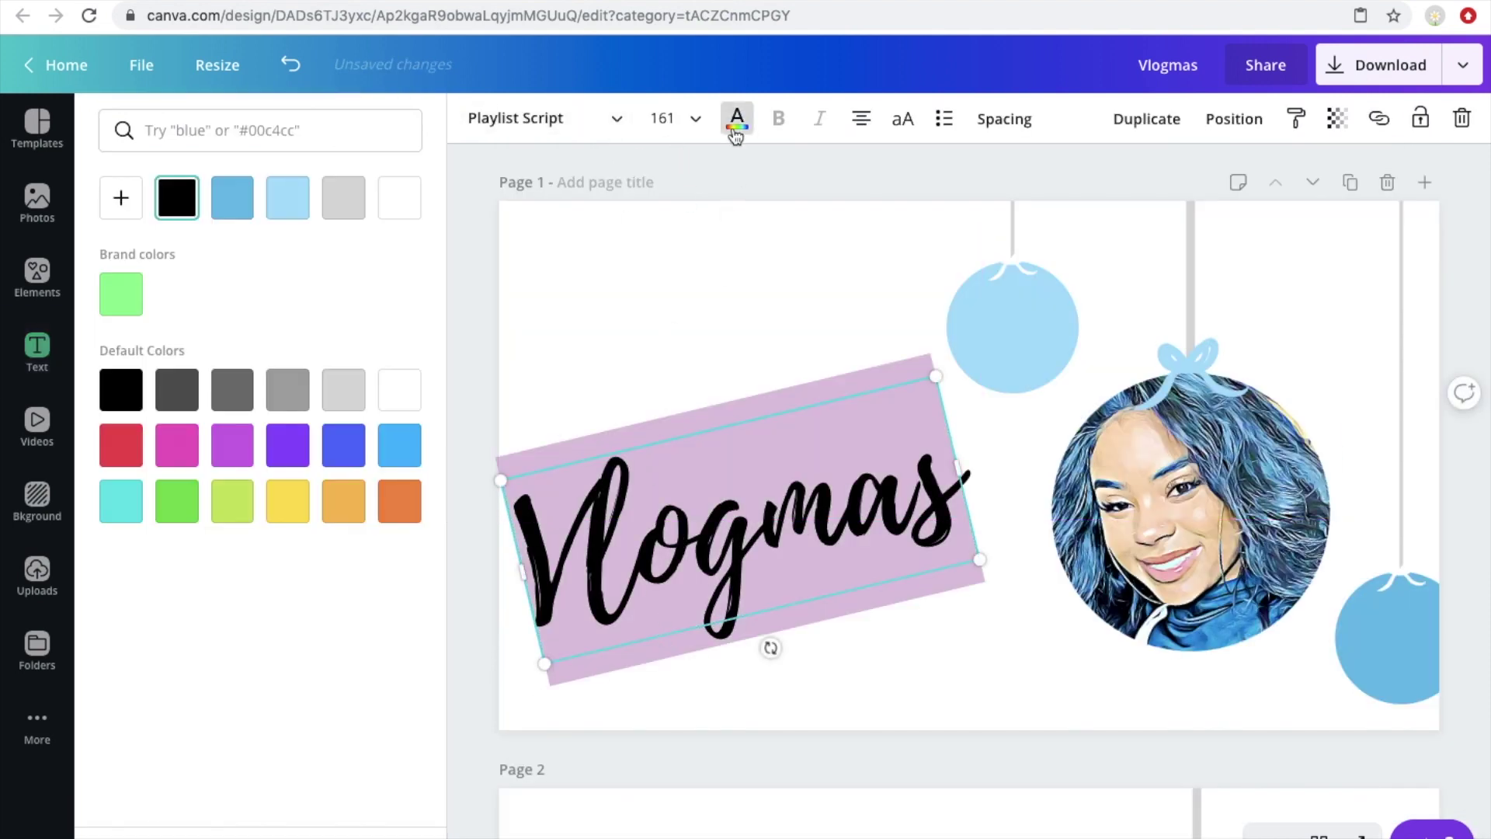
{"action": "left_click", "coordinate": [124, 202]}
{"action": "left_click_drag", "start_coordinate": [148, 356], "coordinate": [124, 334]}
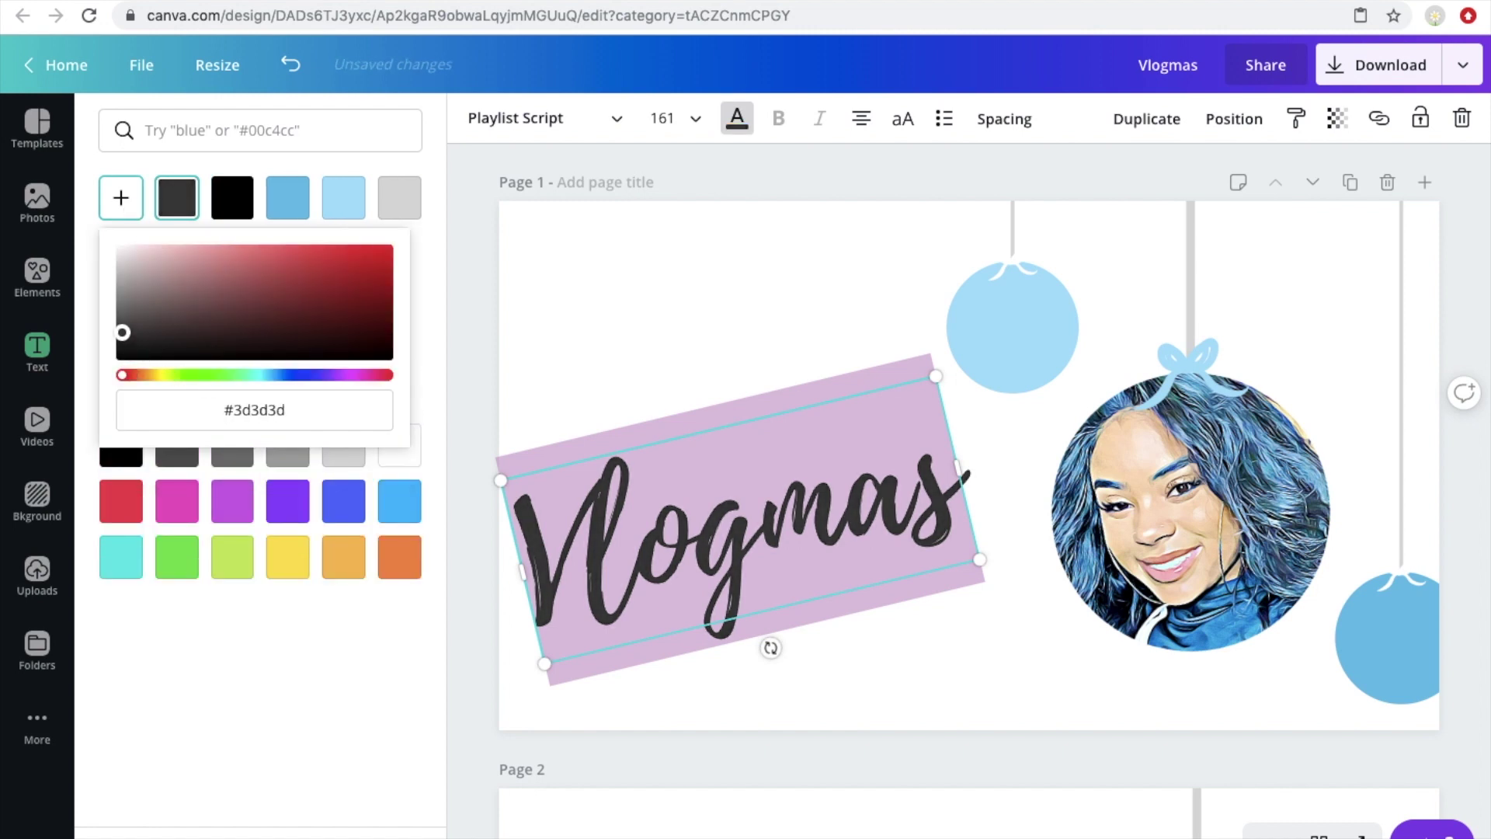
{"action": "left_click_drag", "start_coordinate": [114, 335], "coordinate": [76, 400]}
{"action": "left_click_drag", "start_coordinate": [218, 323], "coordinate": [321, 269]}
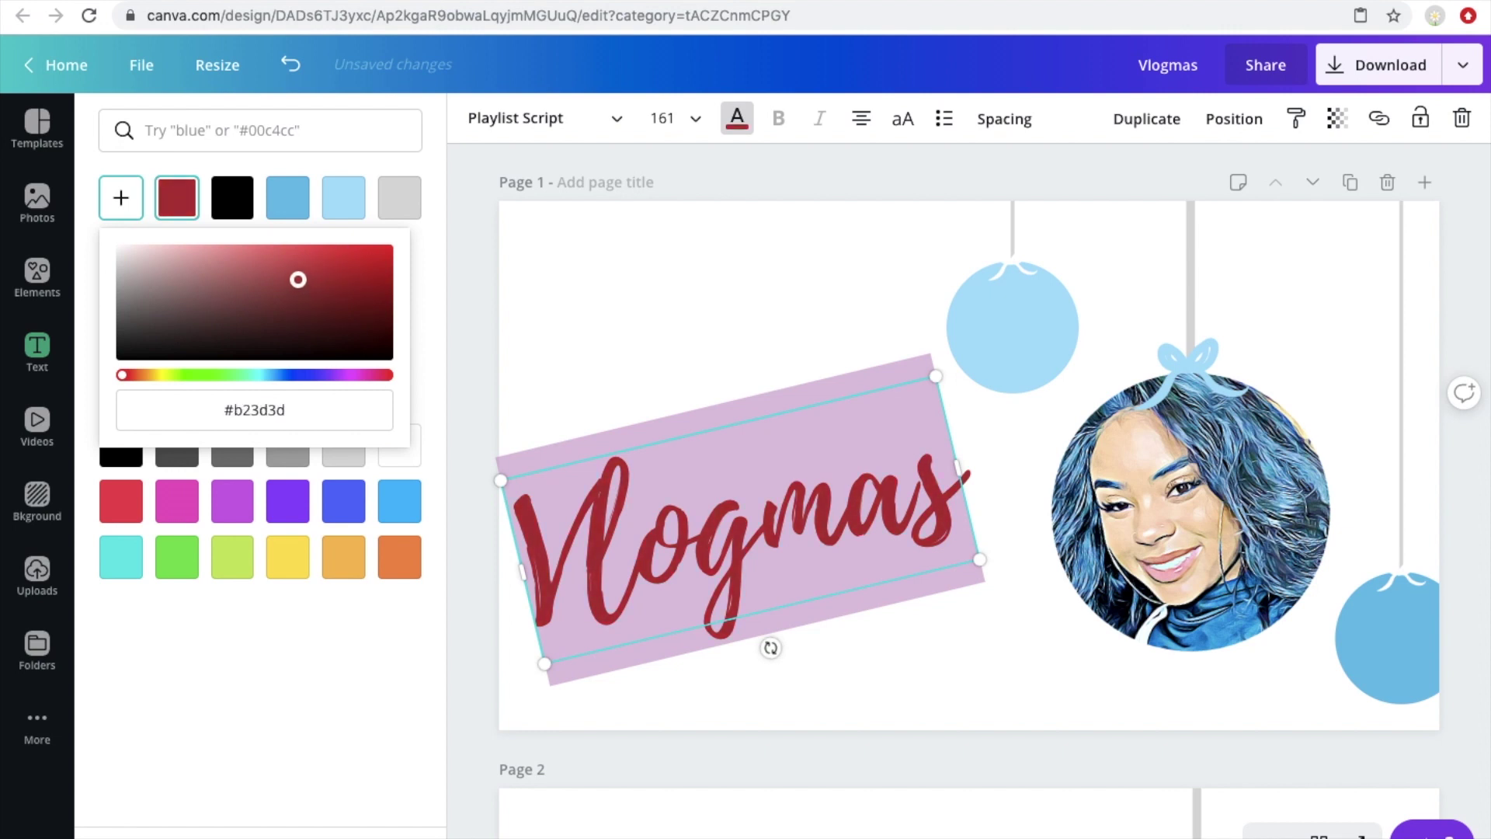
{"action": "left_click", "coordinate": [714, 293]}
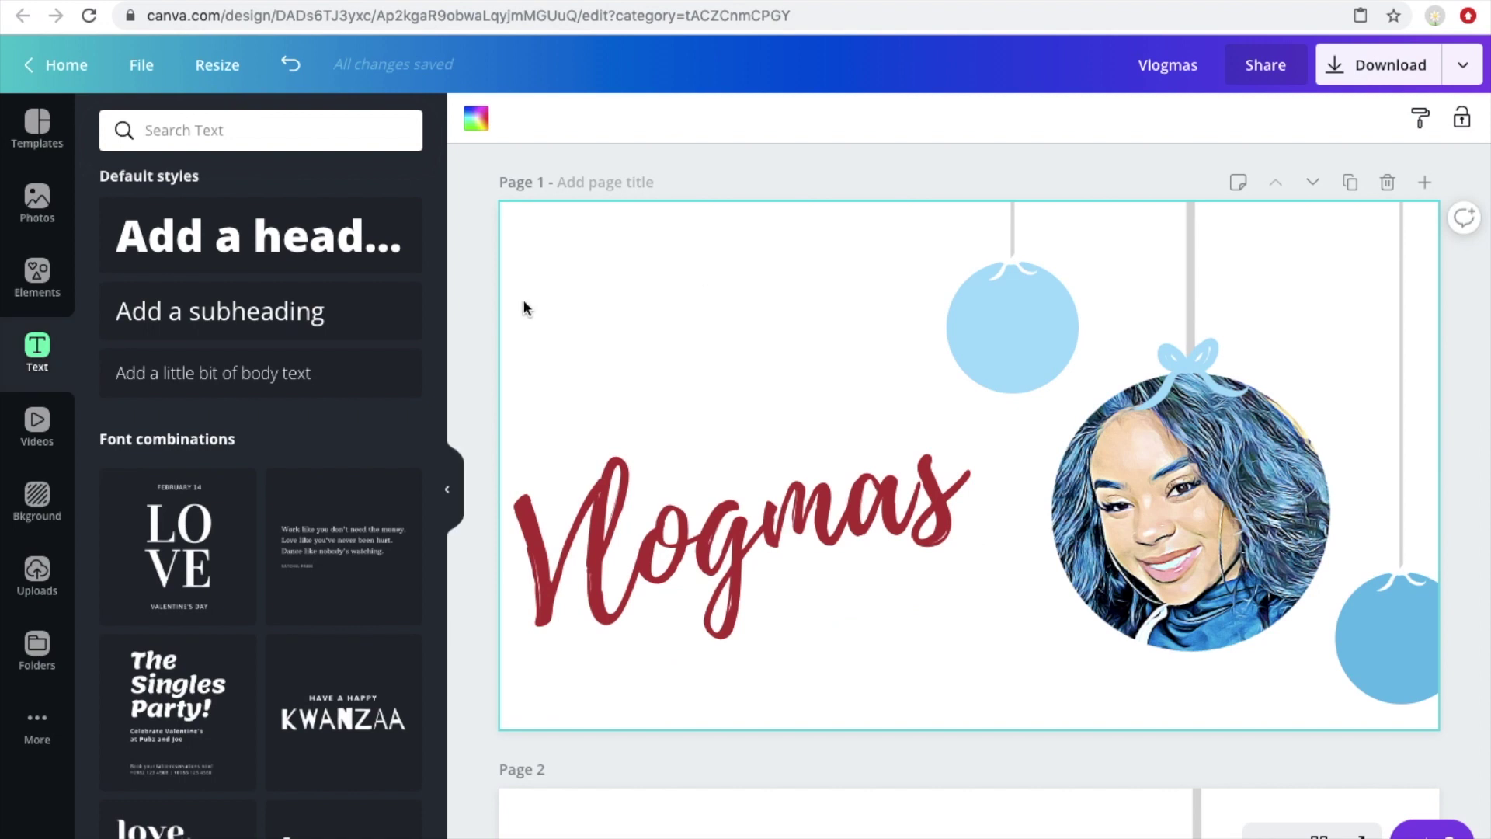
Apply the recently used snow photo as the background of page 1
{"action": "left_click", "coordinate": [38, 509]}
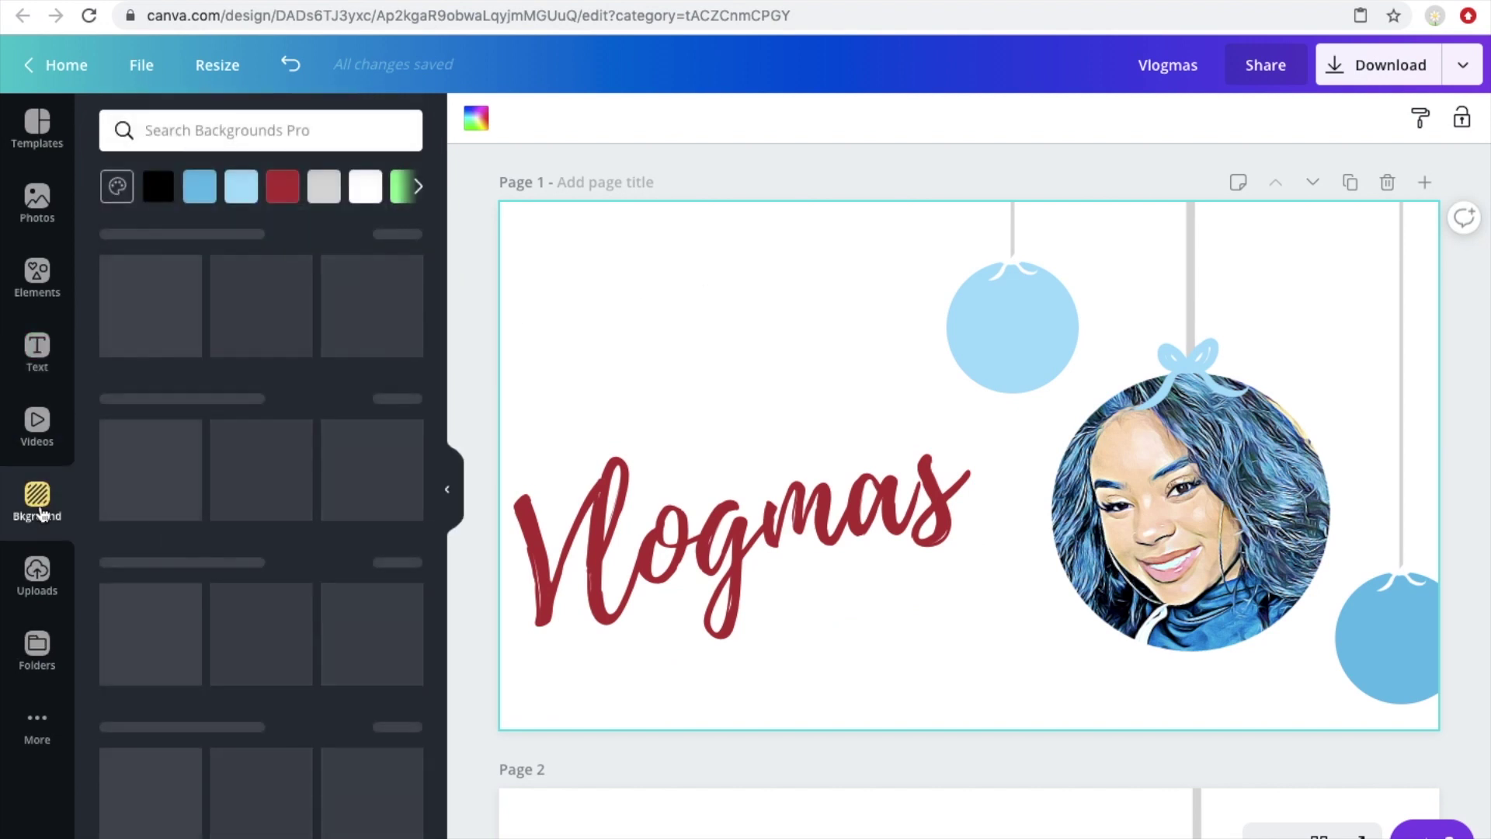
{"action": "left_click", "coordinate": [166, 298]}
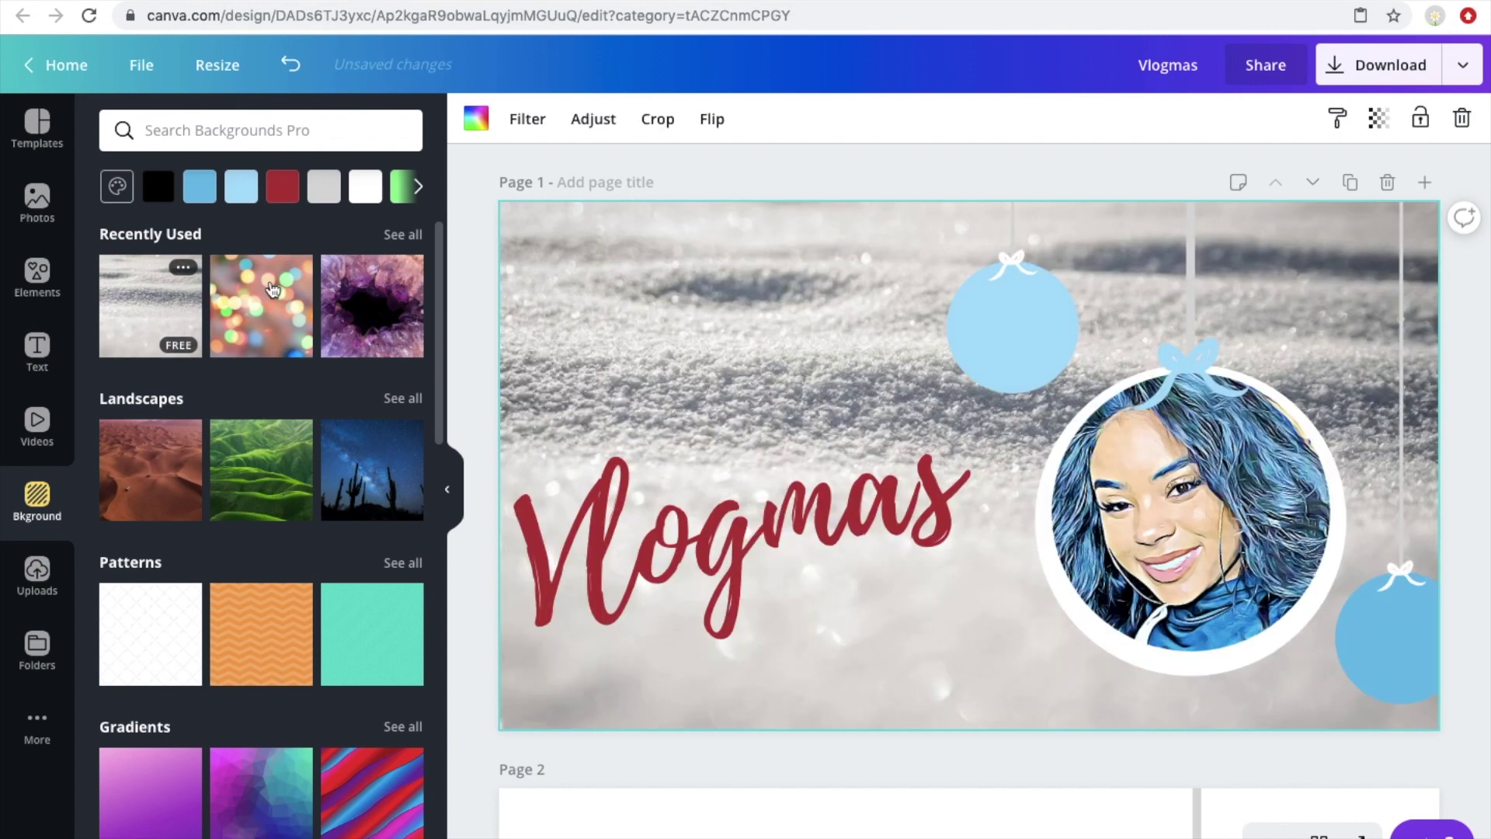
{"action": "left_click", "coordinate": [1150, 536]}
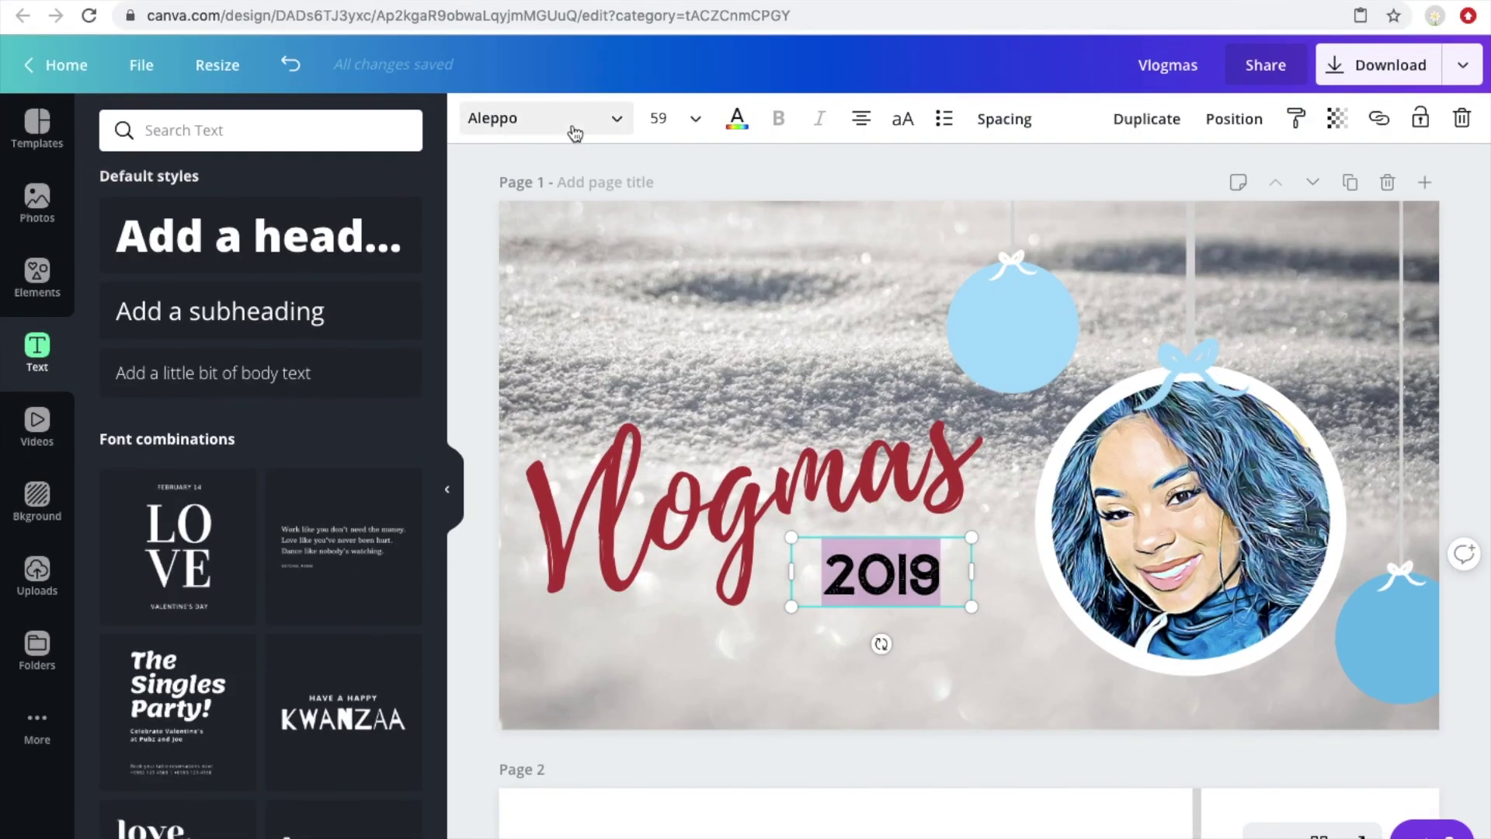
Try the Afrah Light and Anchorage fonts on the 2019 text on page 1
{"action": "left_click", "coordinate": [544, 163]}
{"action": "scroll", "coordinate": [310, 675], "scroll_direction": "down", "scroll_amount": 5}
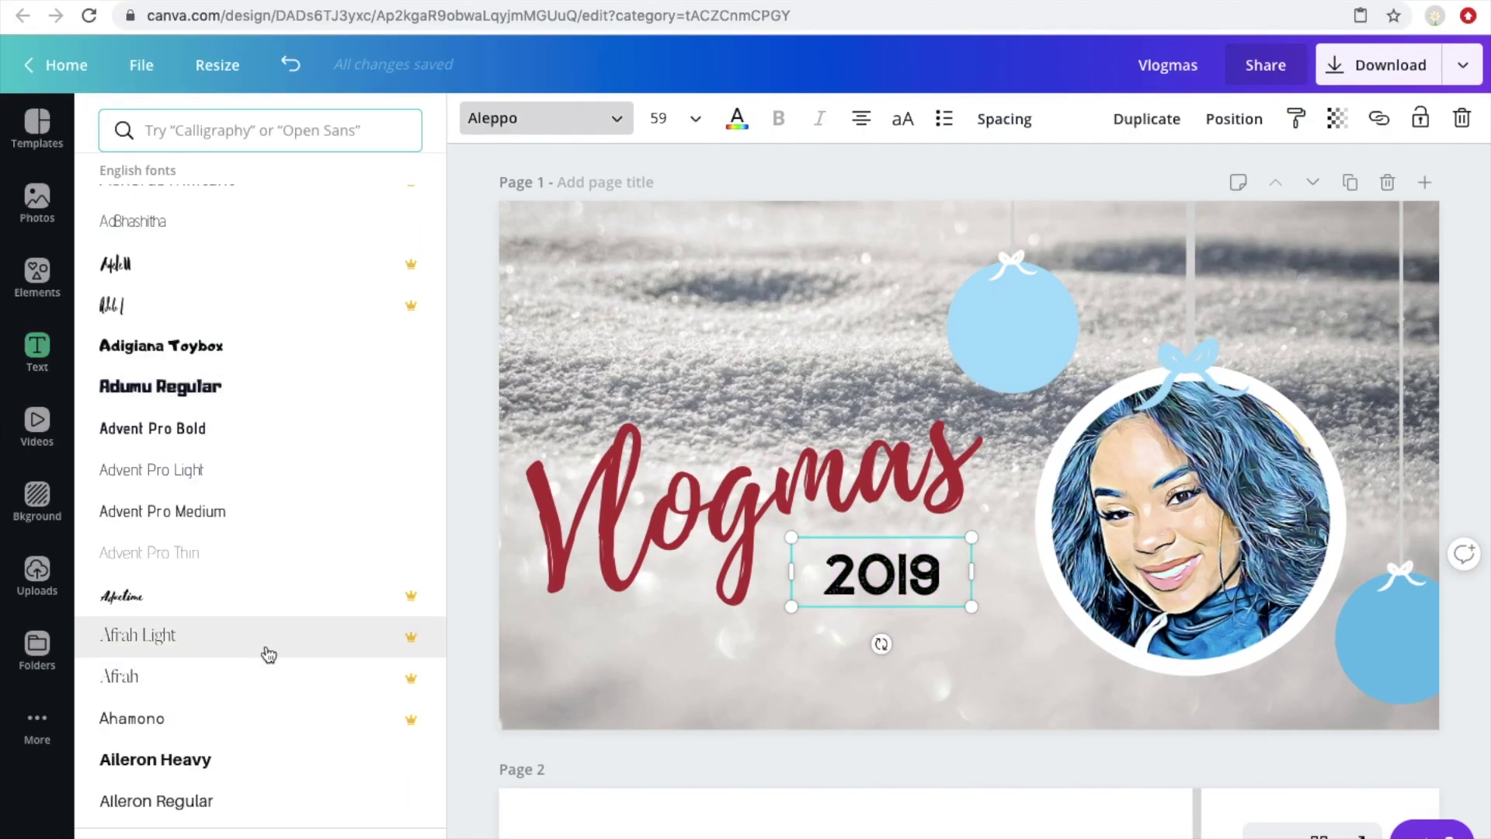
{"action": "left_click", "coordinate": [266, 646]}
{"action": "scroll", "coordinate": [257, 649], "scroll_direction": "down", "scroll_amount": 4}
{"action": "scroll", "coordinate": [254, 644], "scroll_direction": "down", "scroll_amount": 10}
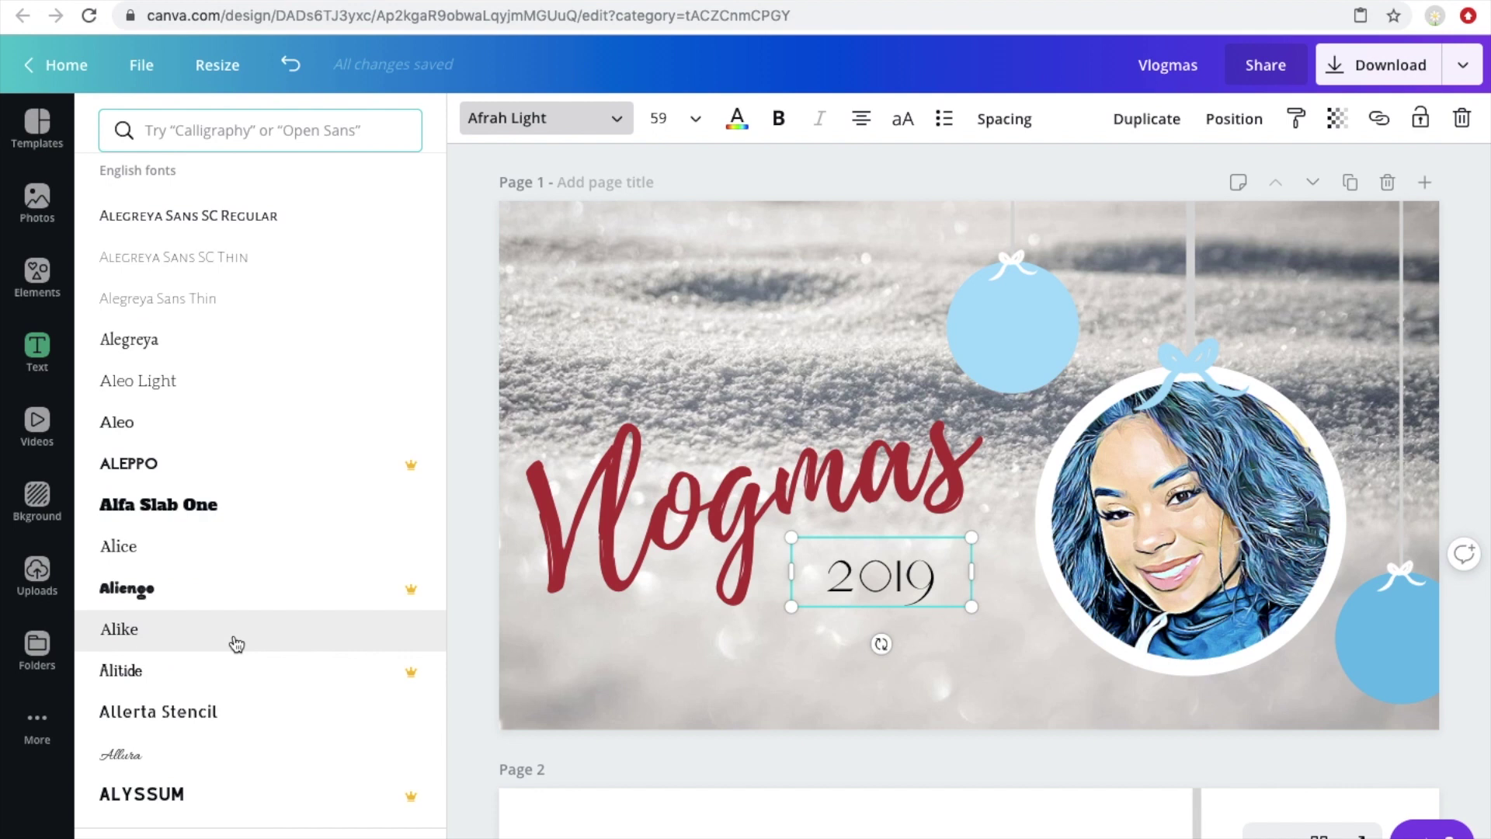
{"action": "scroll", "coordinate": [233, 656], "scroll_direction": "down", "scroll_amount": 4}
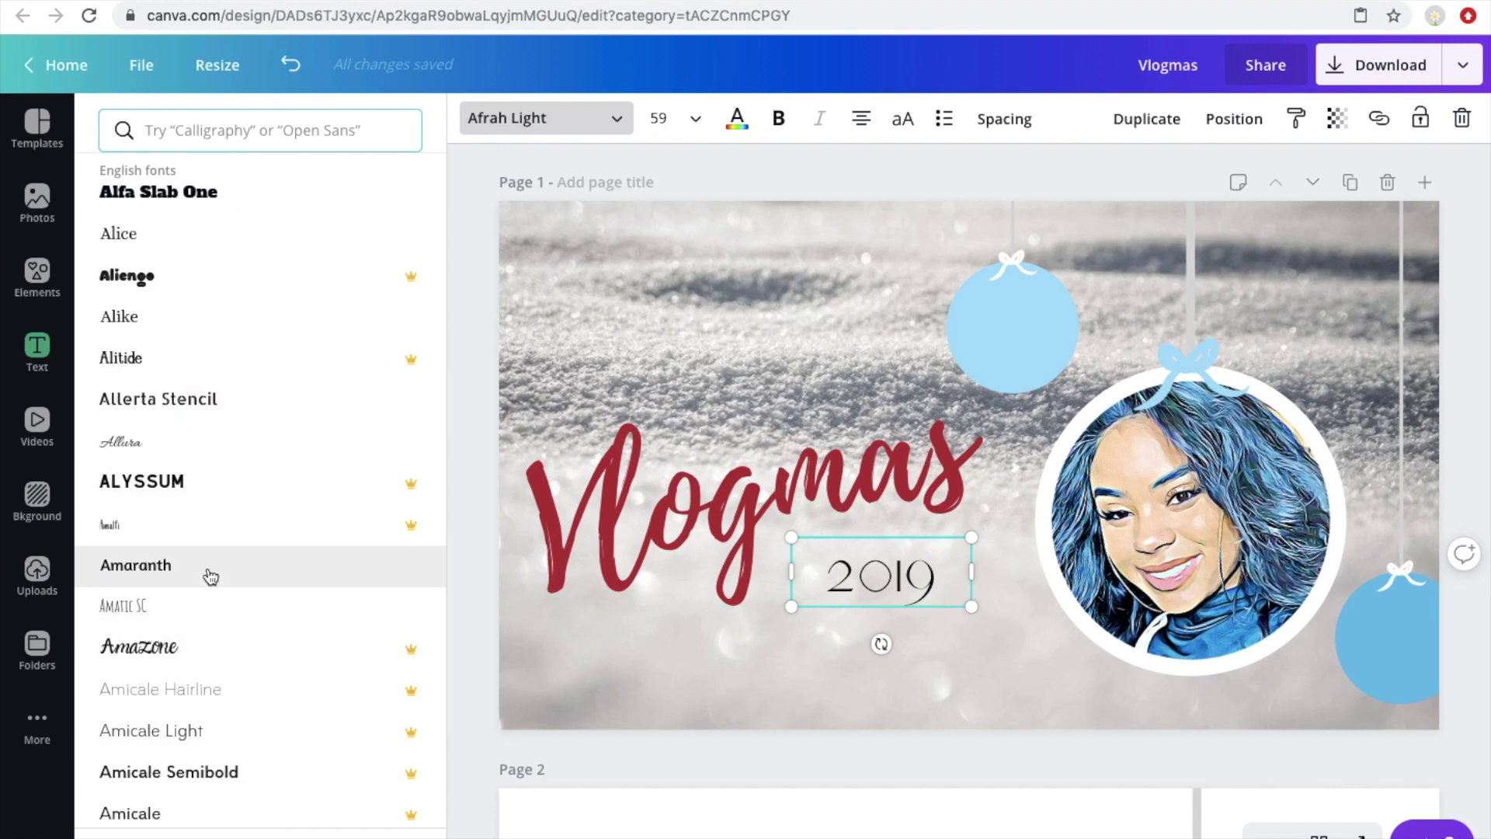
{"action": "scroll", "coordinate": [209, 579], "scroll_direction": "down", "scroll_amount": 5}
{"action": "left_click", "coordinate": [211, 606]}
{"action": "left_click", "coordinate": [211, 655]}
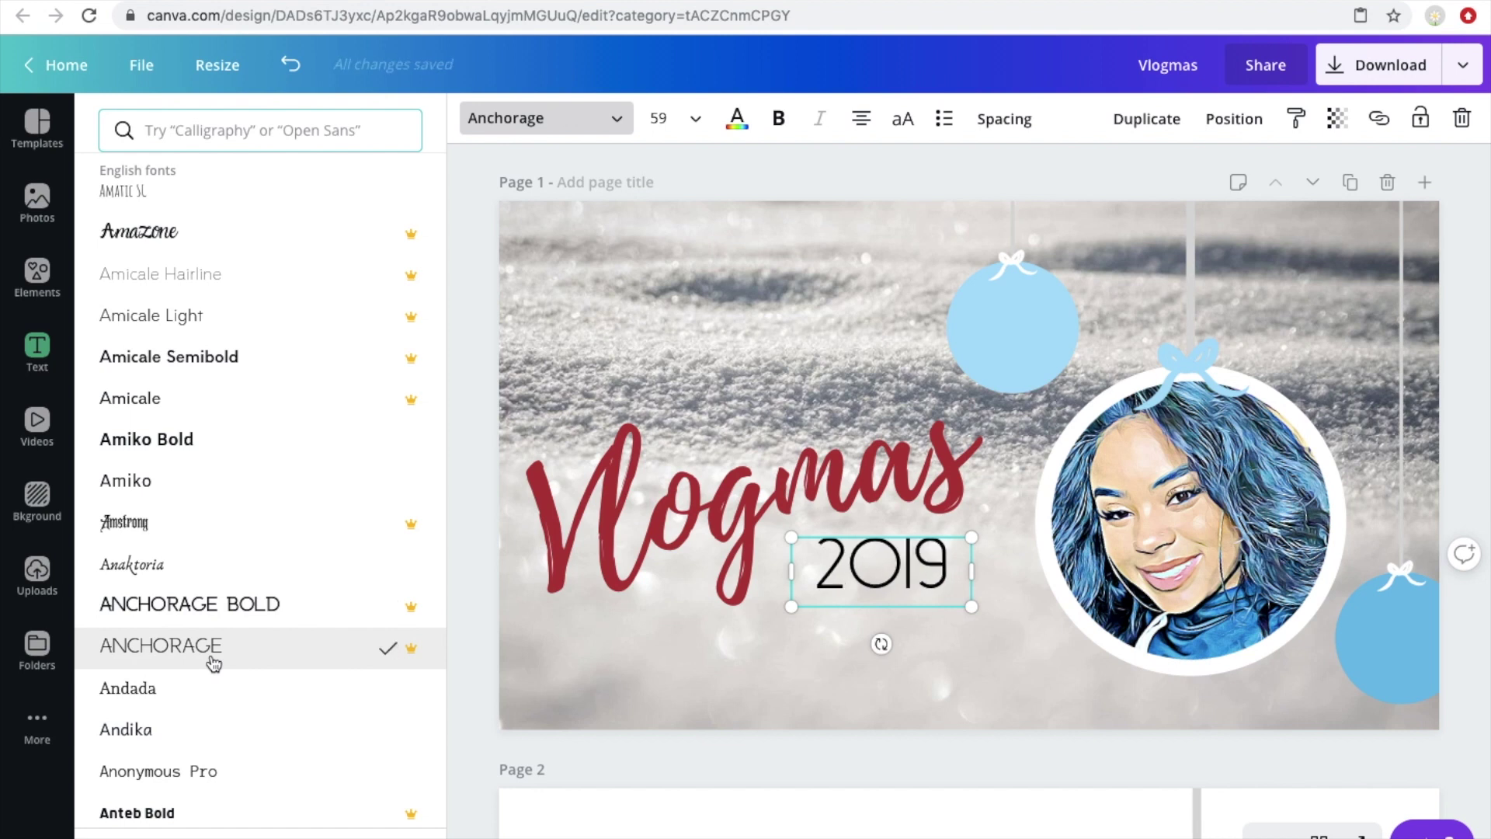
Try the Anton and Architects Daughter fonts on the 2019 text
{"action": "scroll", "coordinate": [213, 662], "scroll_direction": "down", "scroll_amount": 4}
{"action": "left_click", "coordinate": [208, 635]}
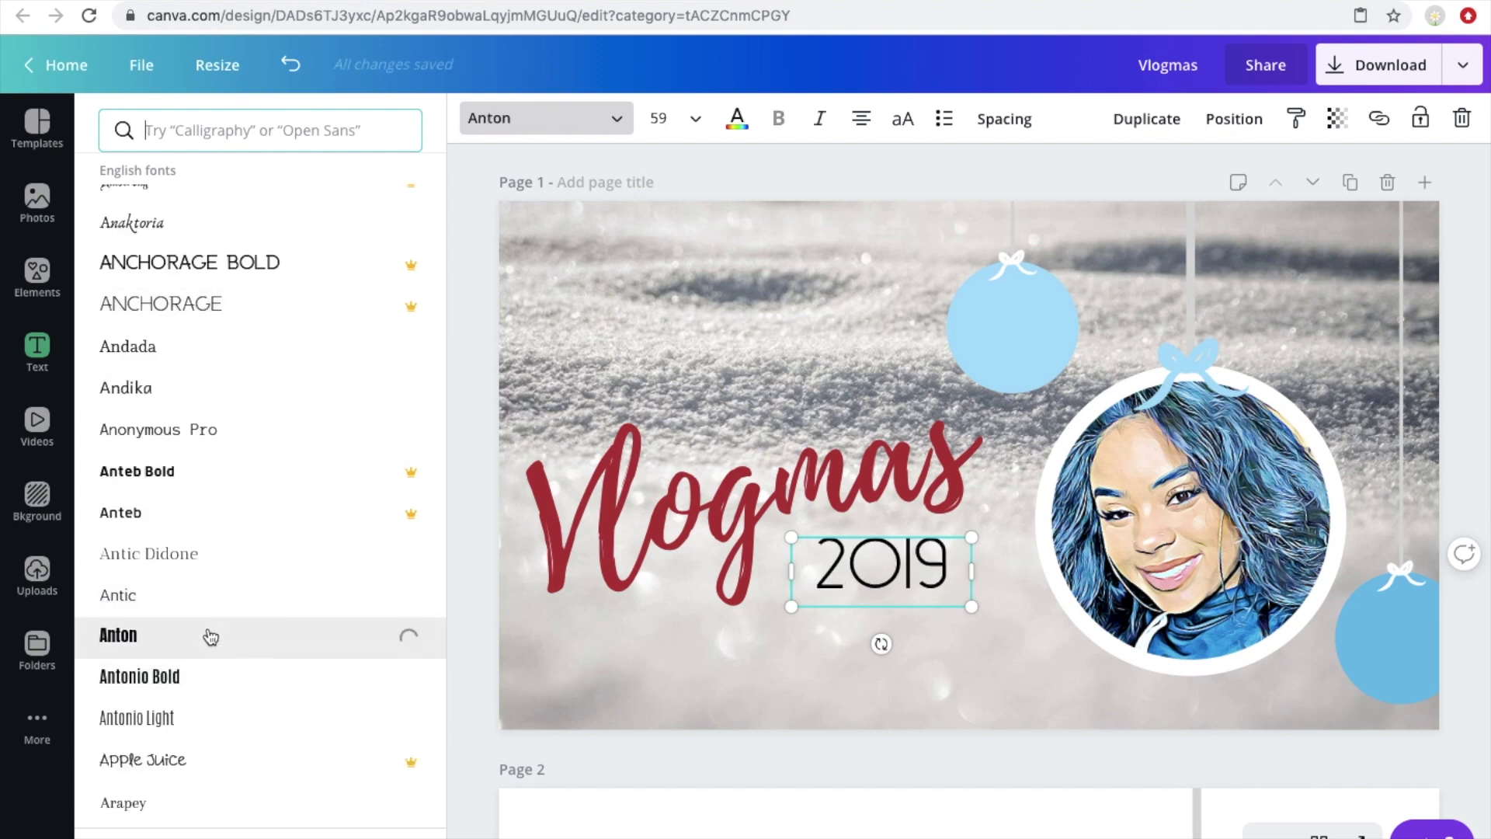
{"action": "scroll", "coordinate": [209, 637], "scroll_direction": "down", "scroll_amount": 4}
{"action": "left_click", "coordinate": [208, 630]}
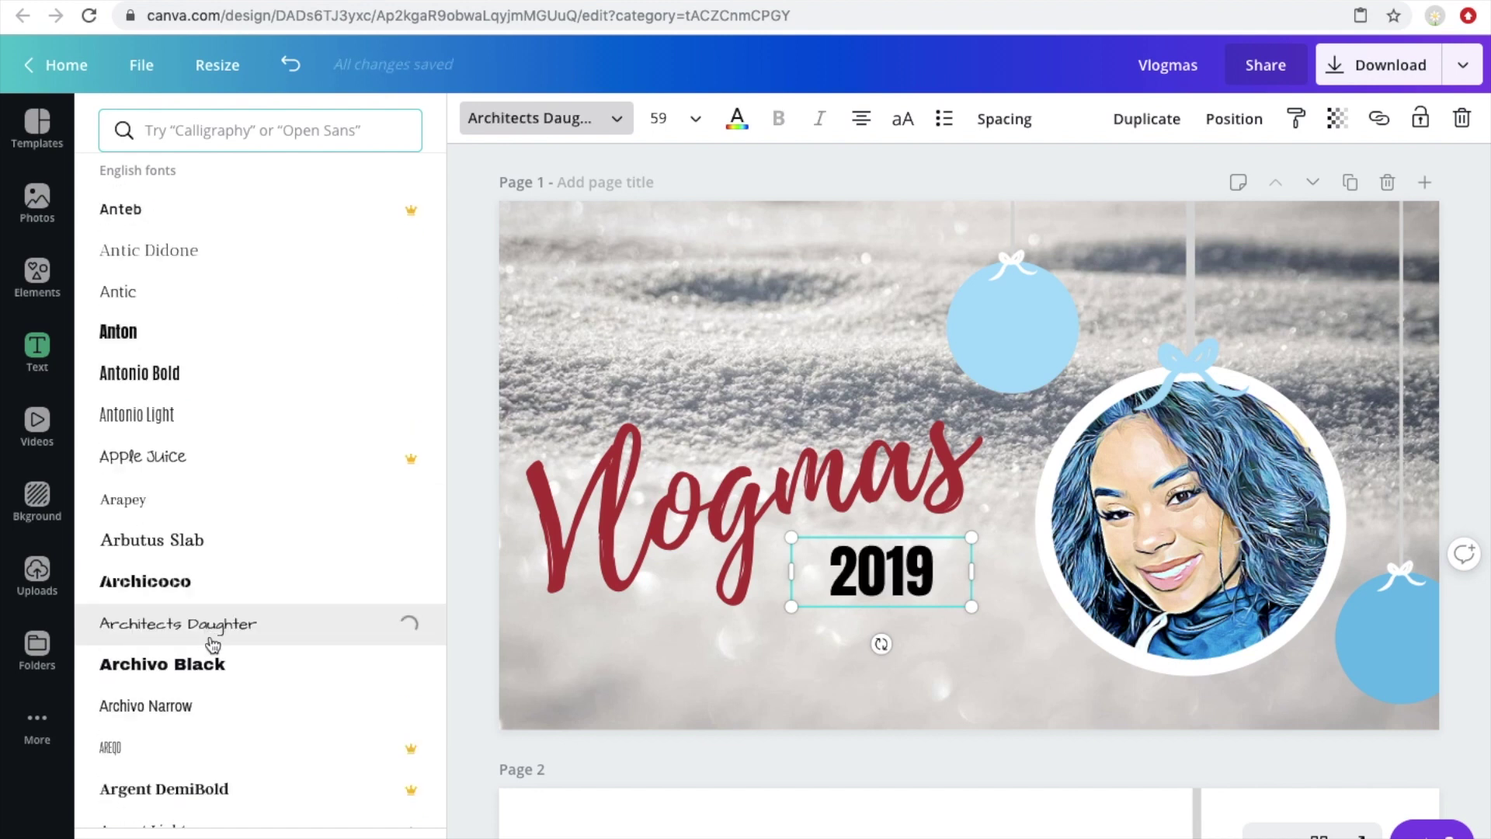
Set the font of the 2019 text on page 1 to Antonio Light
{"action": "left_click", "coordinate": [184, 475]}
{"action": "left_click", "coordinate": [174, 417]}
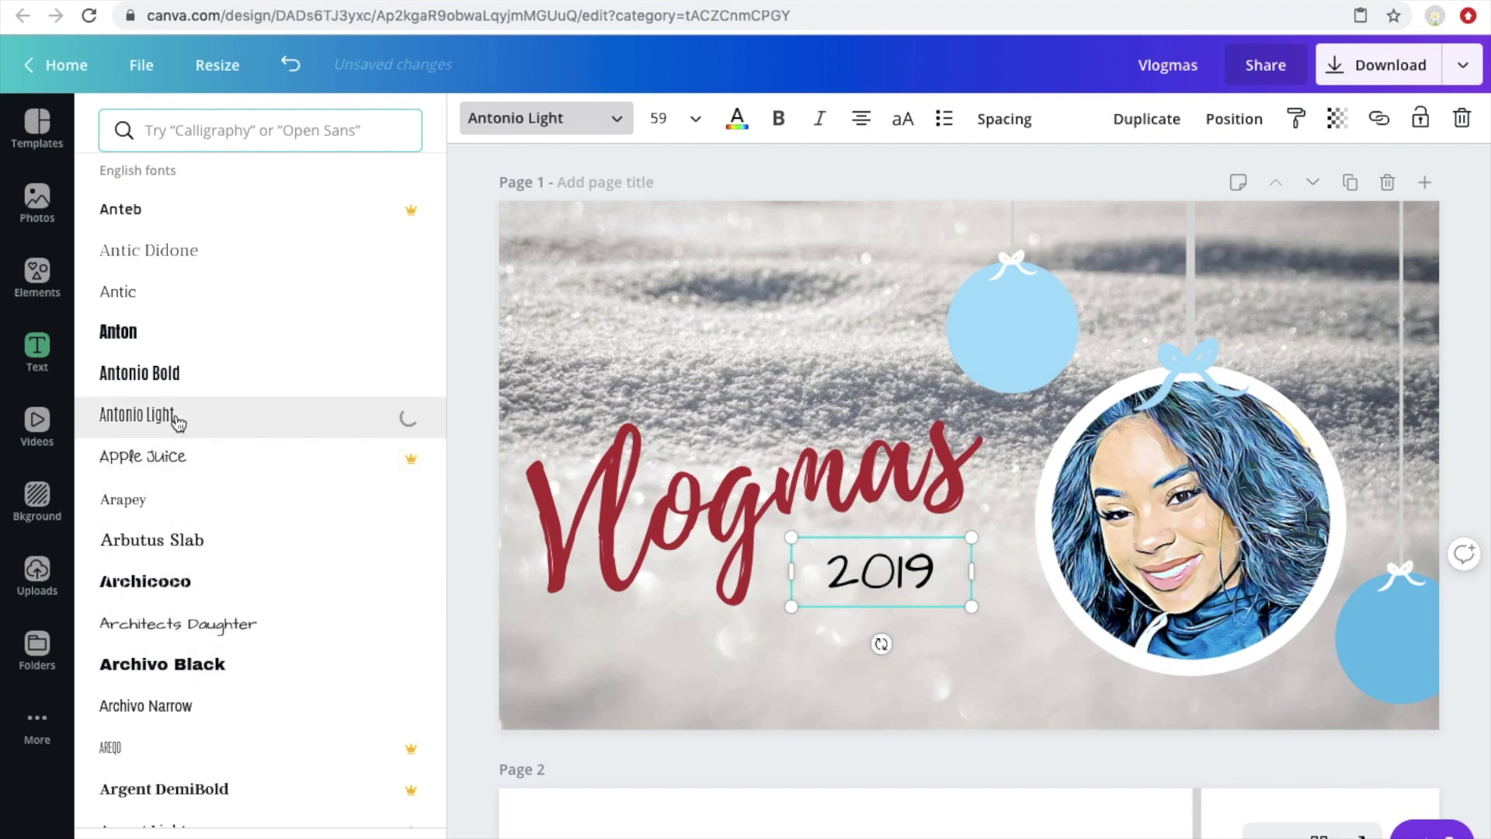
{"action": "left_click", "coordinate": [174, 375]}
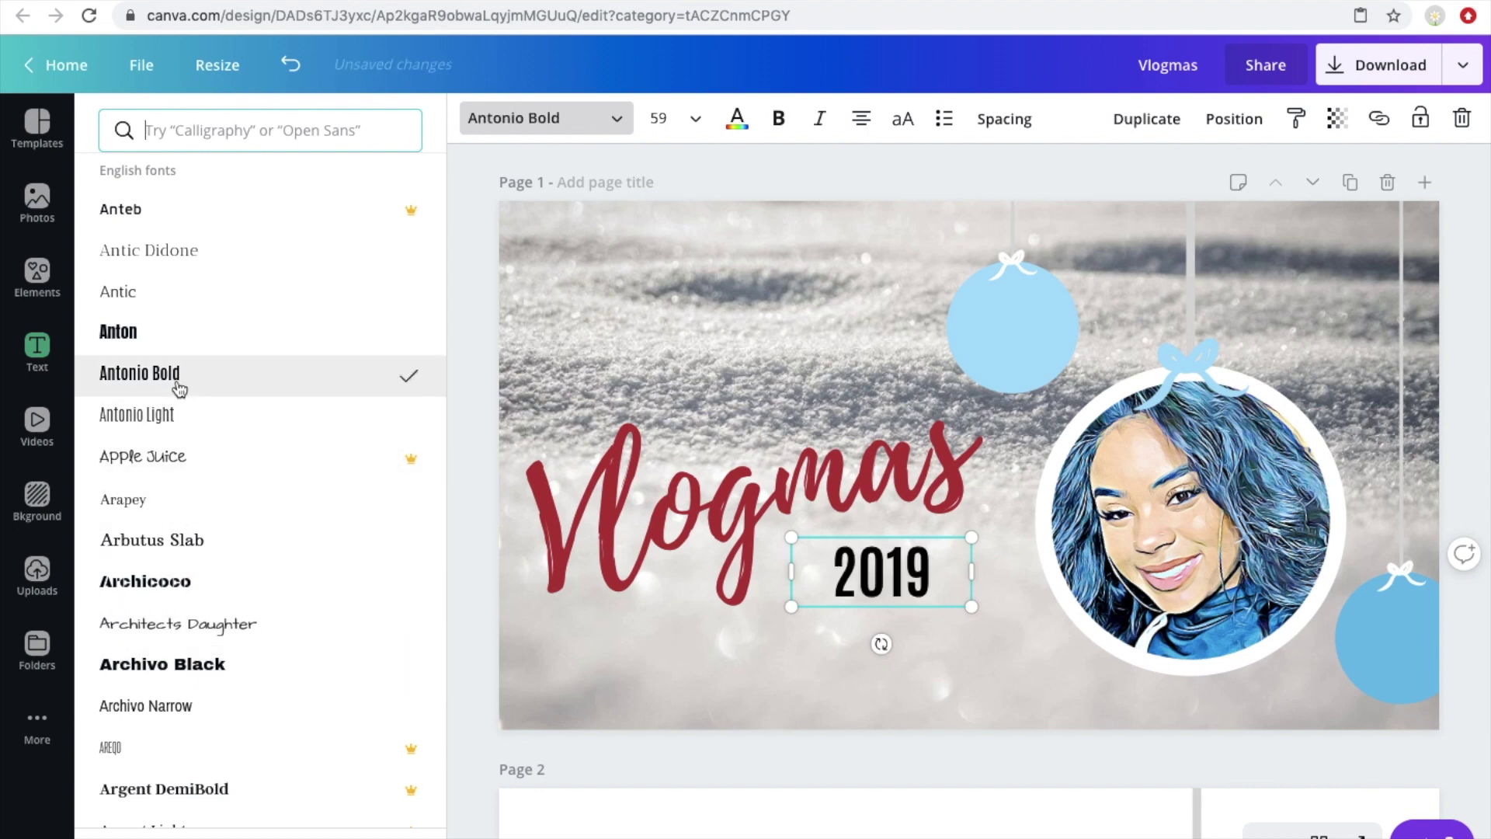
{"action": "left_click", "coordinate": [174, 416]}
Recolor the 2019 text with the third shade, a dark gray, of the default colors
{"action": "double_click", "coordinate": [894, 588]}
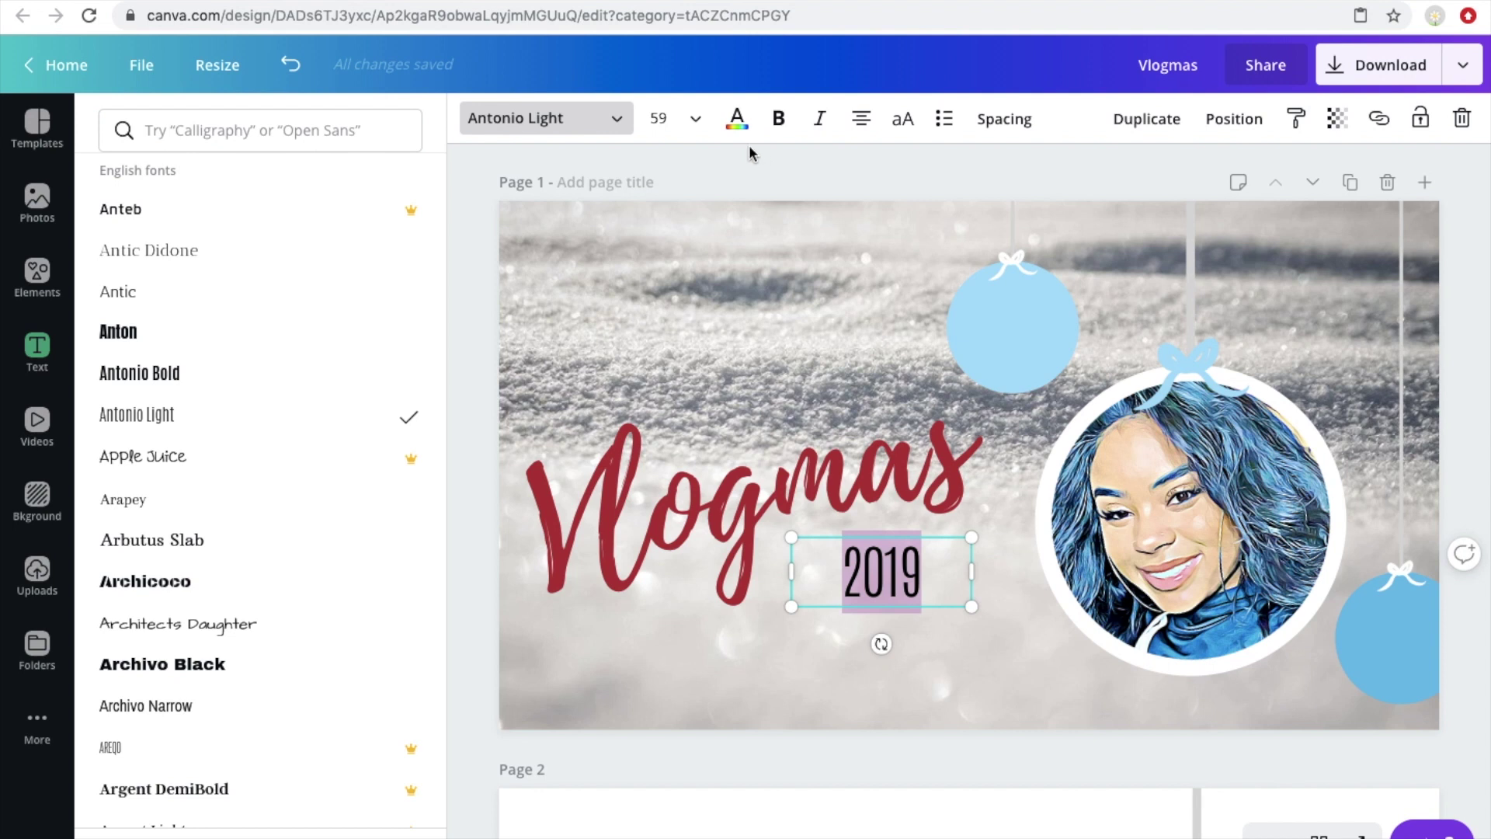
{"action": "left_click", "coordinate": [737, 120]}
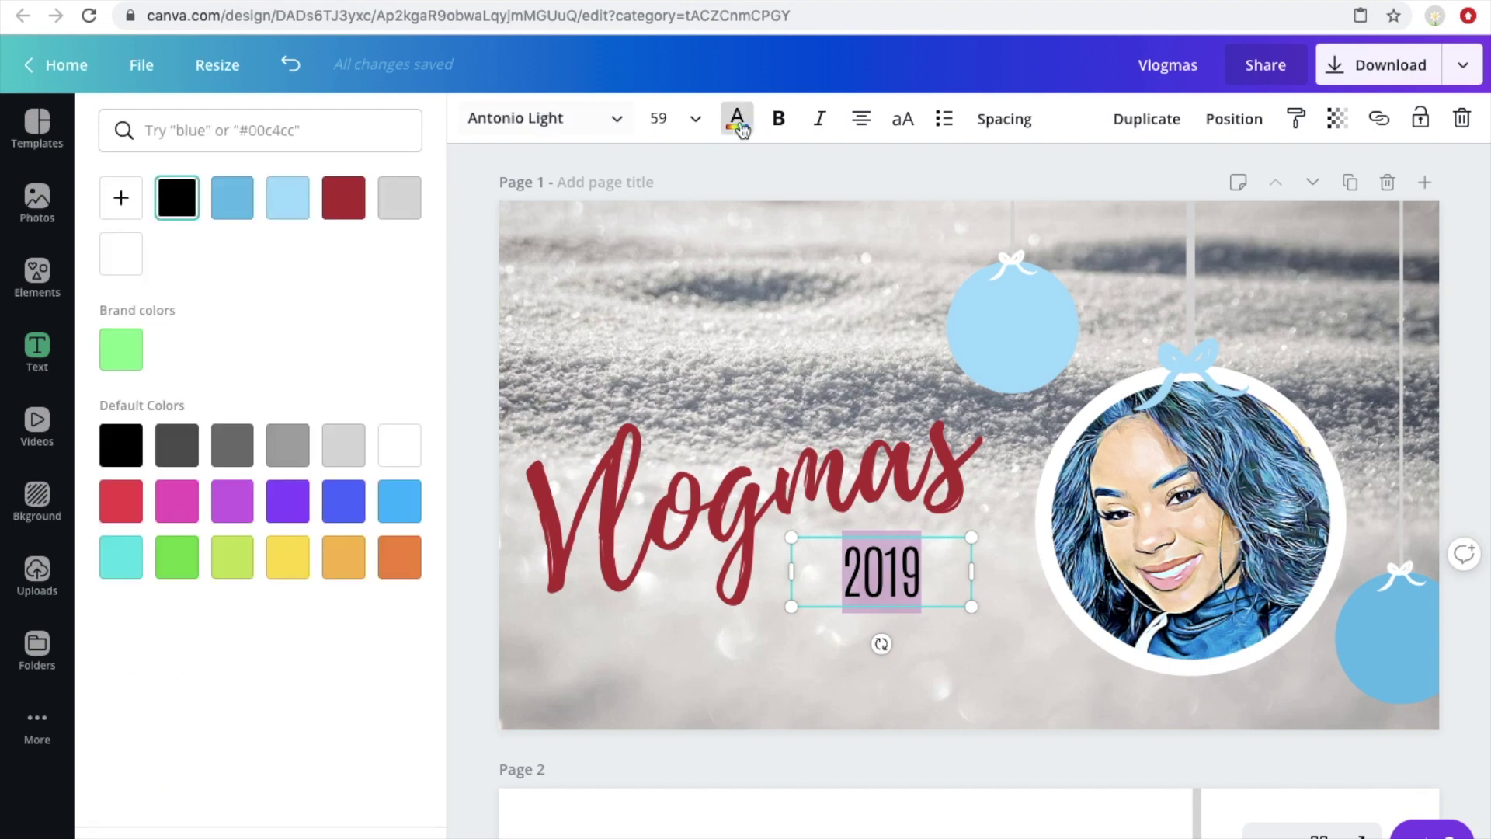
{"action": "left_click", "coordinate": [225, 455]}
{"action": "left_click", "coordinate": [307, 454]}
{"action": "left_click", "coordinate": [232, 444]}
{"action": "left_click", "coordinate": [792, 666]}
Enlarge the 2019 text to size 88.9 and position it just below the right half of the Vlogmas text
{"action": "left_click", "coordinate": [855, 590]}
{"action": "left_click_drag", "start_coordinate": [760, 575], "coordinate": [734, 575]}
{"action": "left_click_drag", "start_coordinate": [971, 606], "coordinate": [1004, 643]}
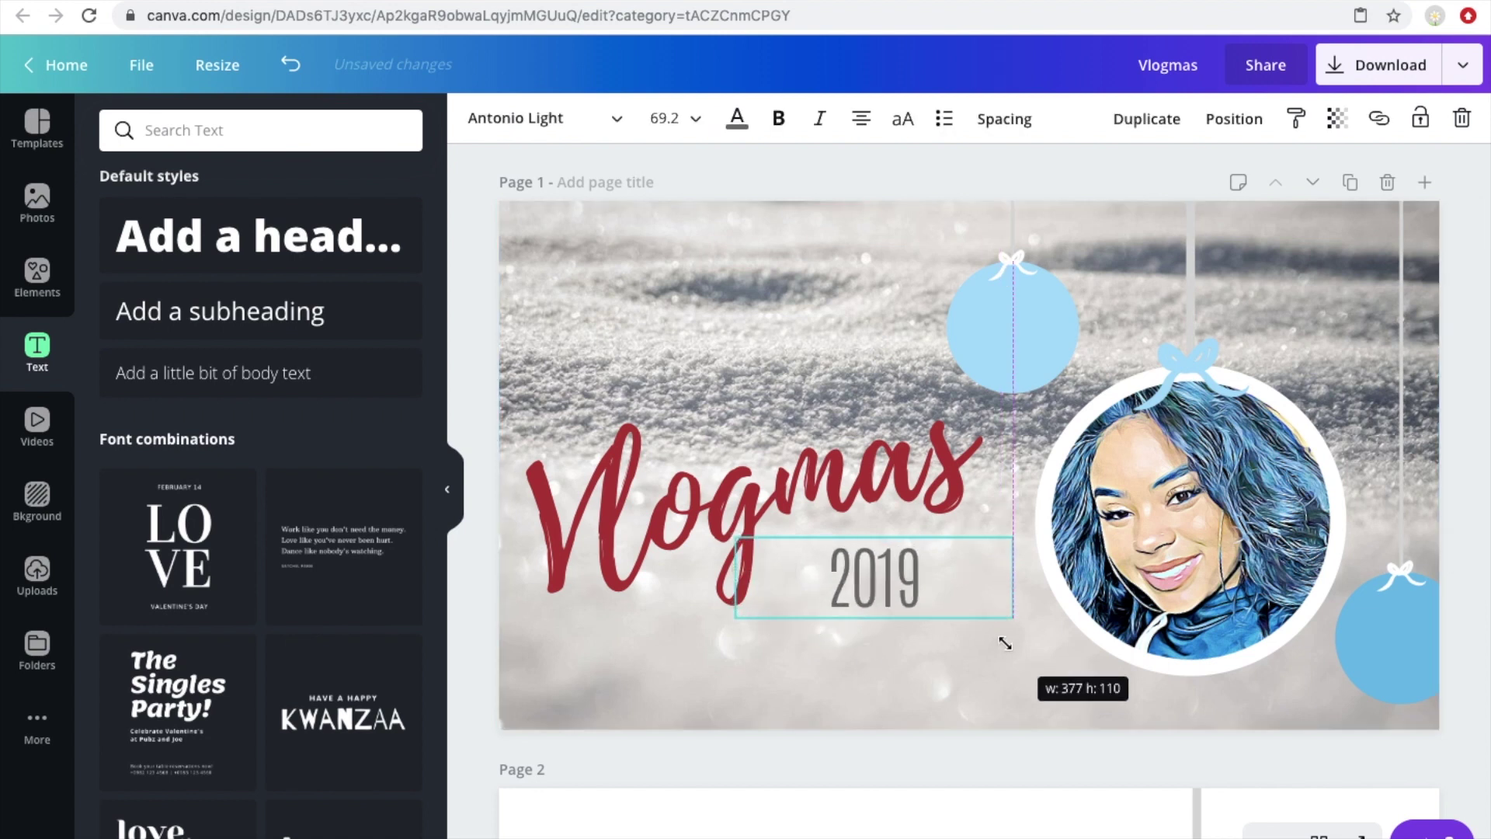
{"action": "left_click_drag", "start_coordinate": [895, 586], "coordinate": [891, 583]}
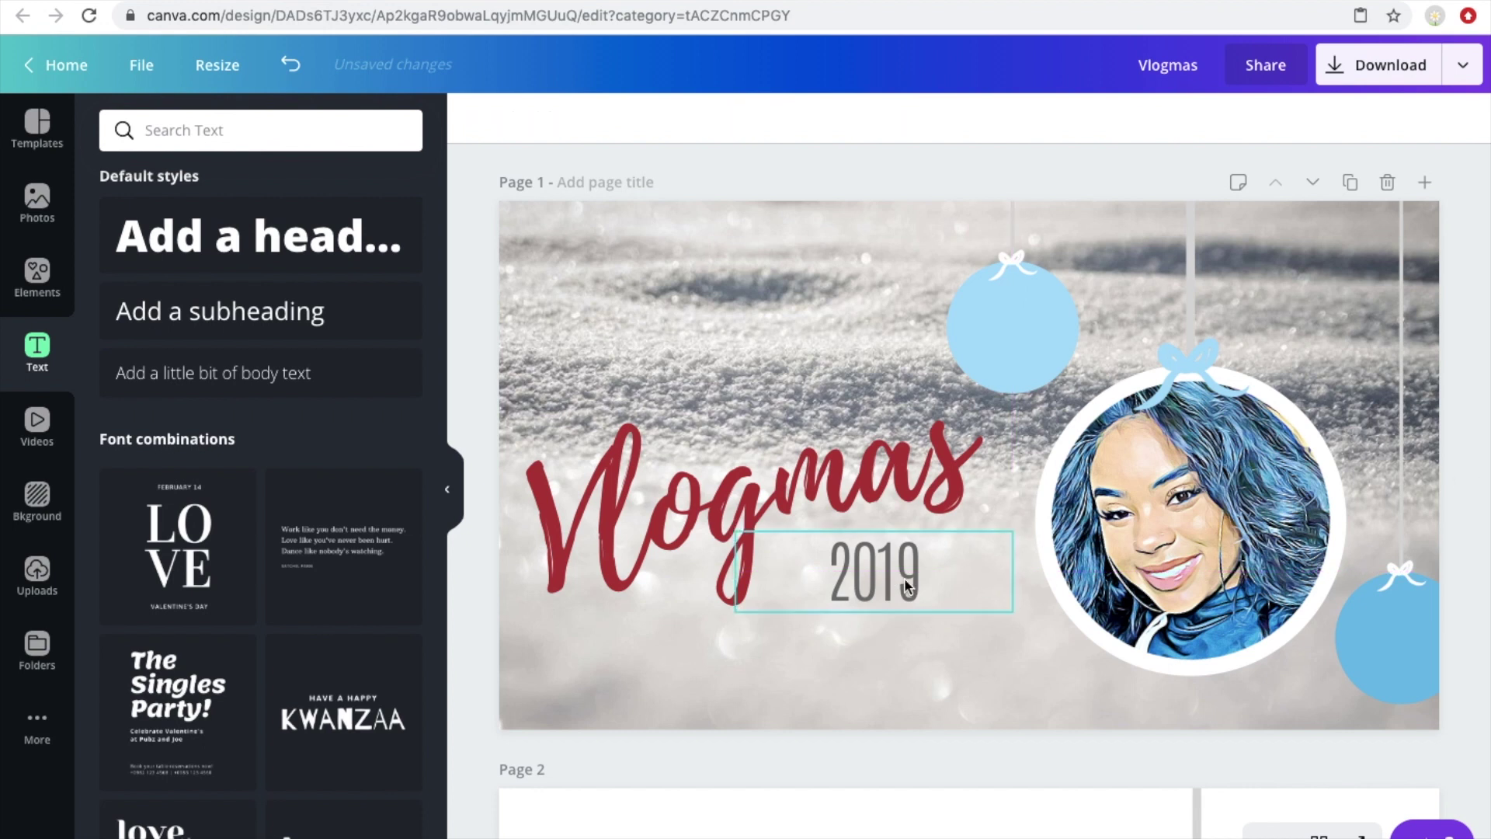
{"action": "left_click_drag", "start_coordinate": [904, 582], "coordinate": [891, 581]}
Recolor the Vlogmas text on page 1 with the bright blue from the default colors
{"action": "left_click", "coordinate": [851, 473]}
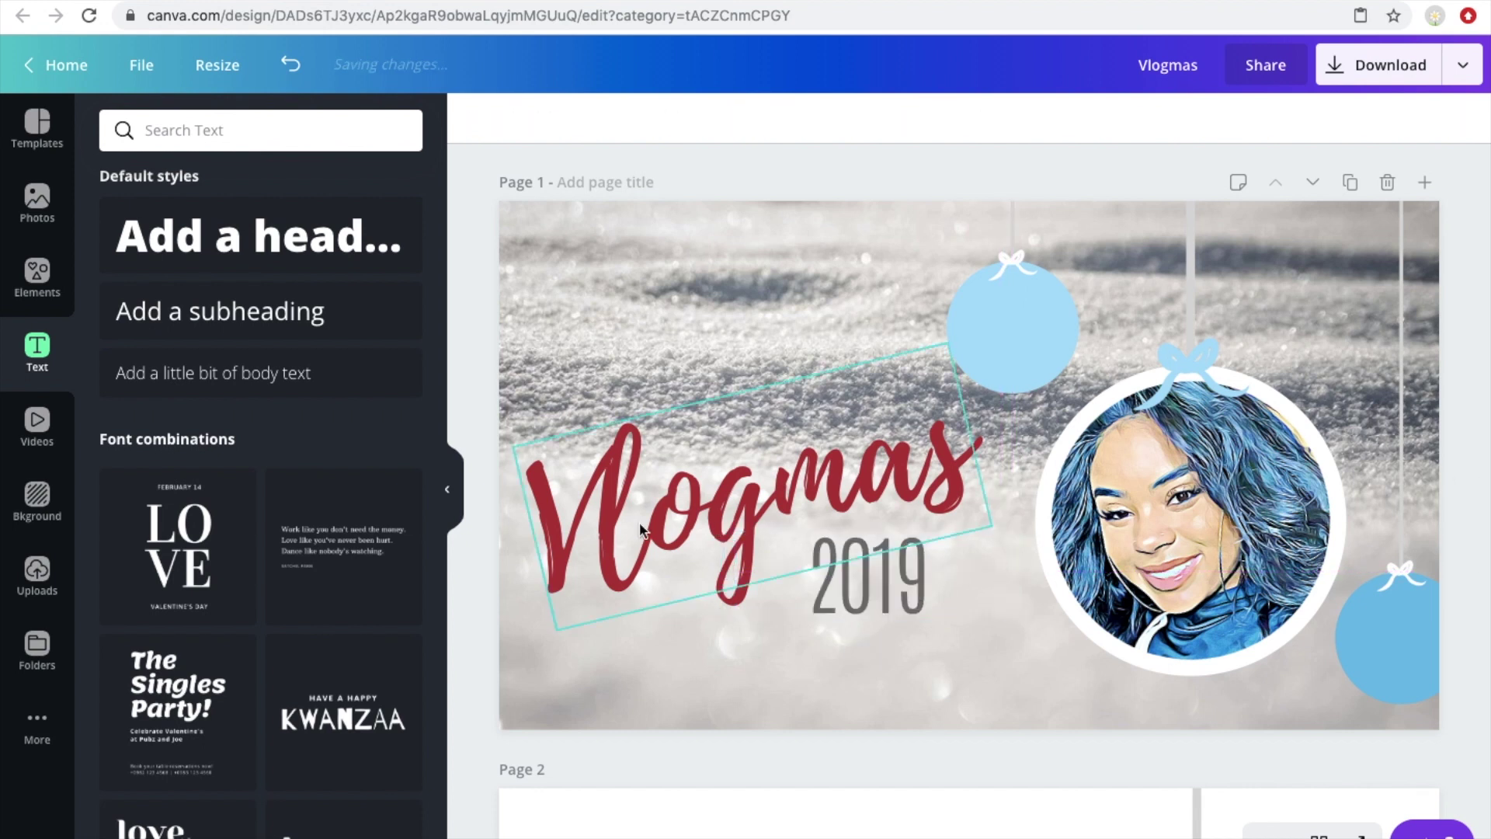
{"action": "left_click", "coordinate": [730, 134]}
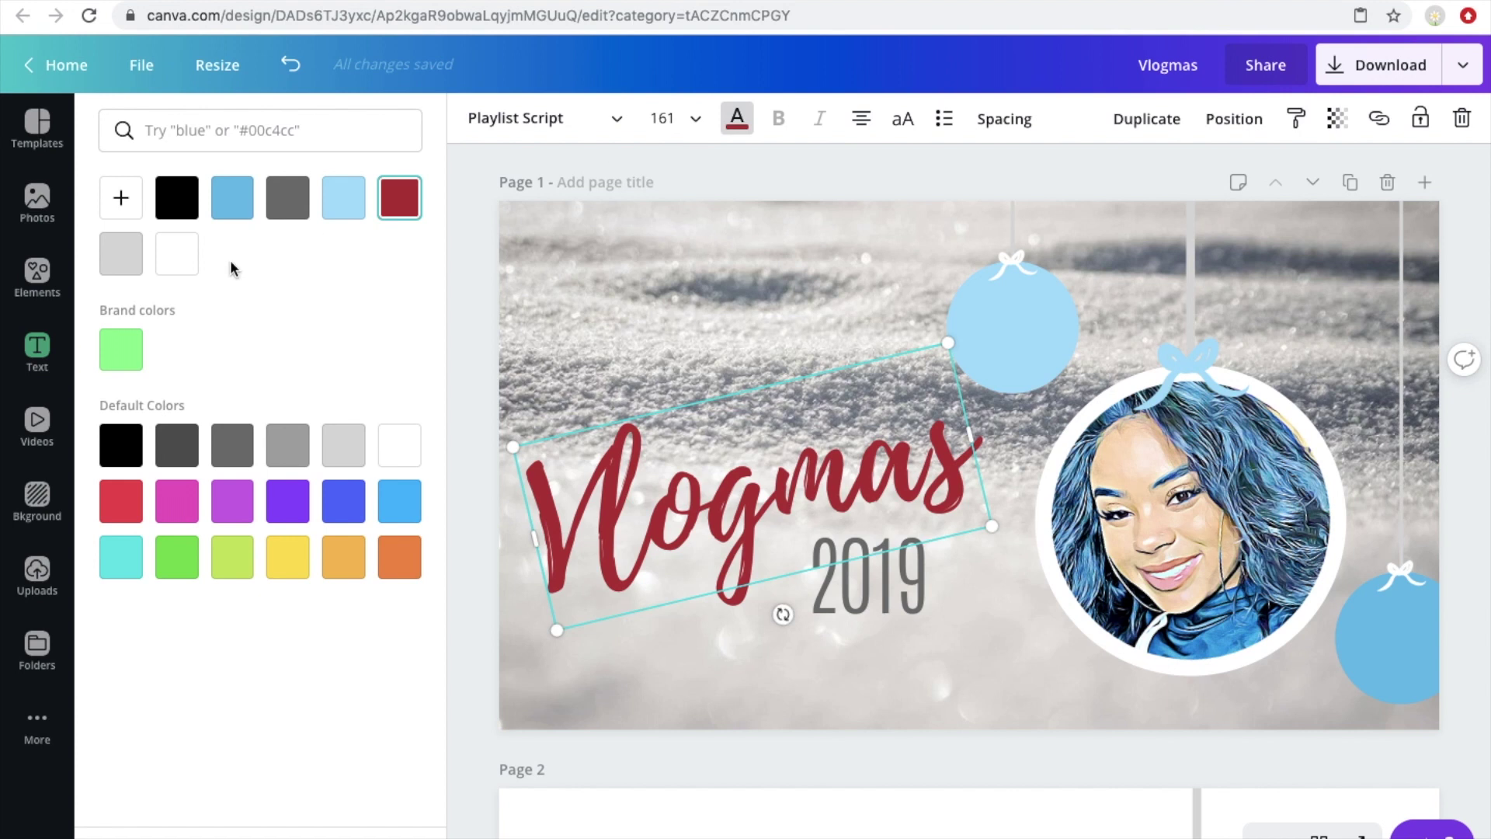
{"action": "left_click", "coordinate": [345, 215]}
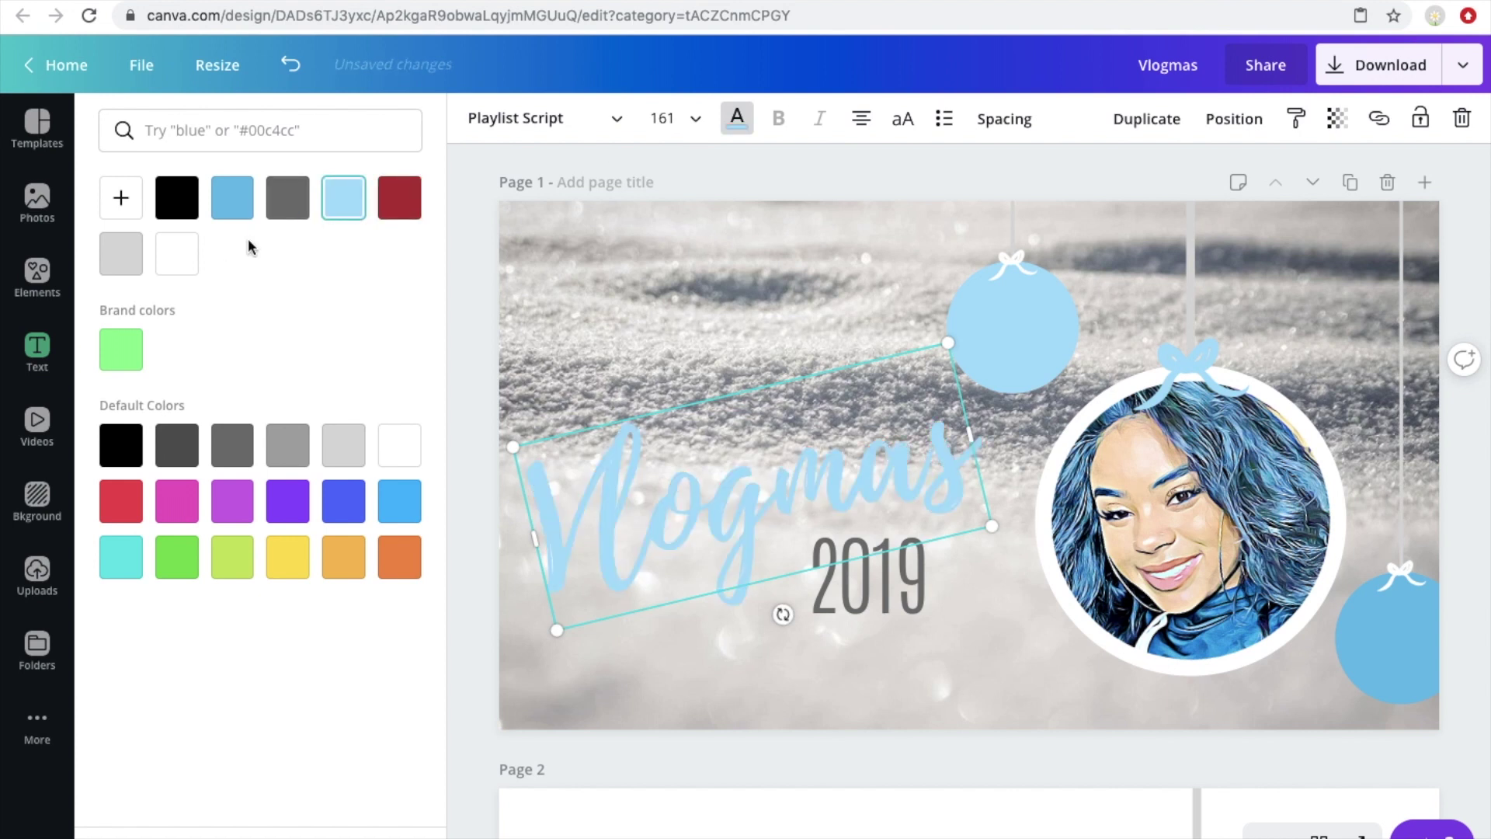
{"action": "left_click", "coordinate": [387, 511]}
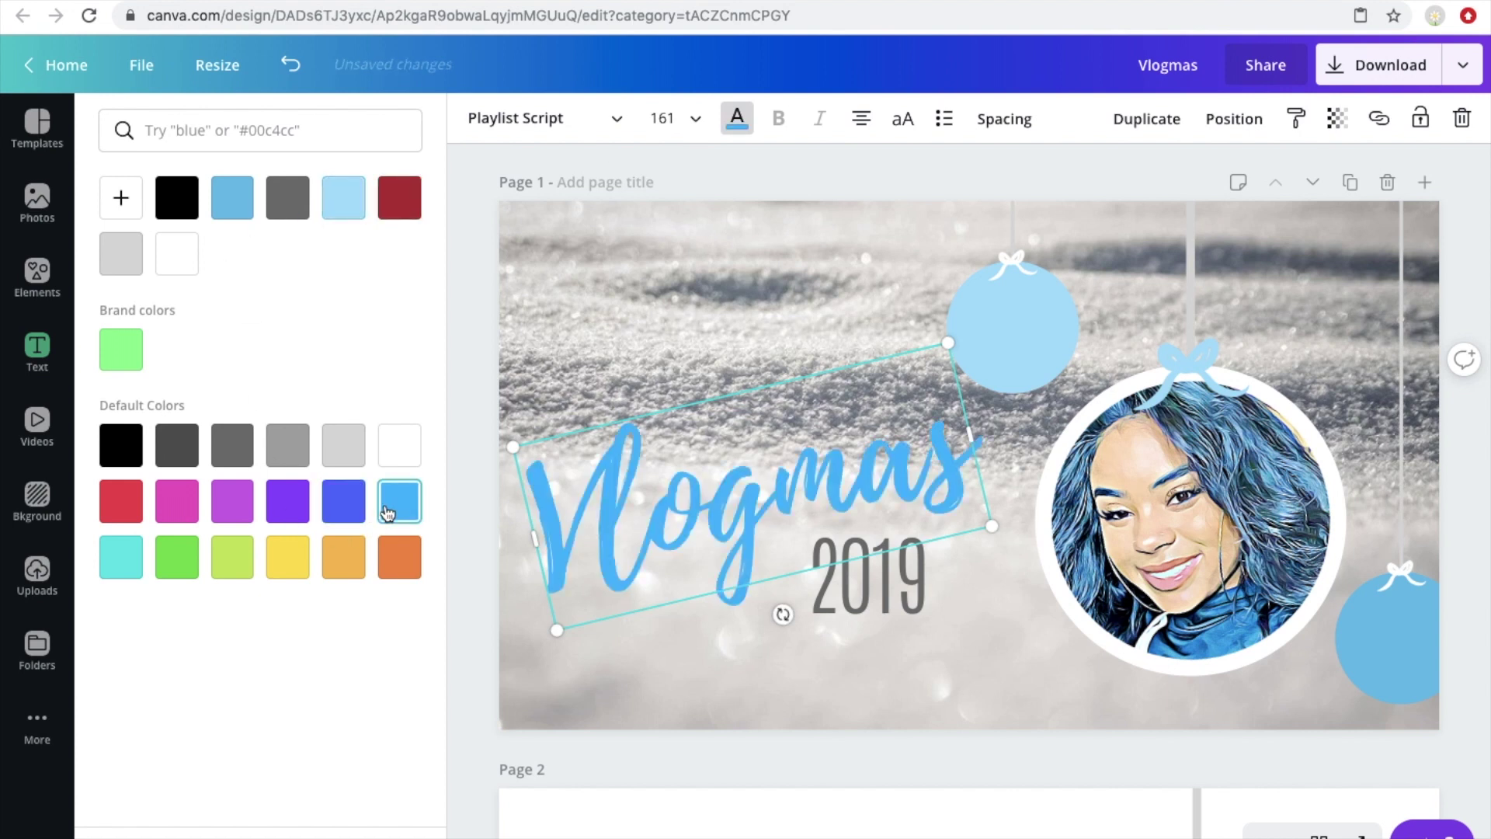
{"action": "left_click", "coordinate": [1442, 553]}
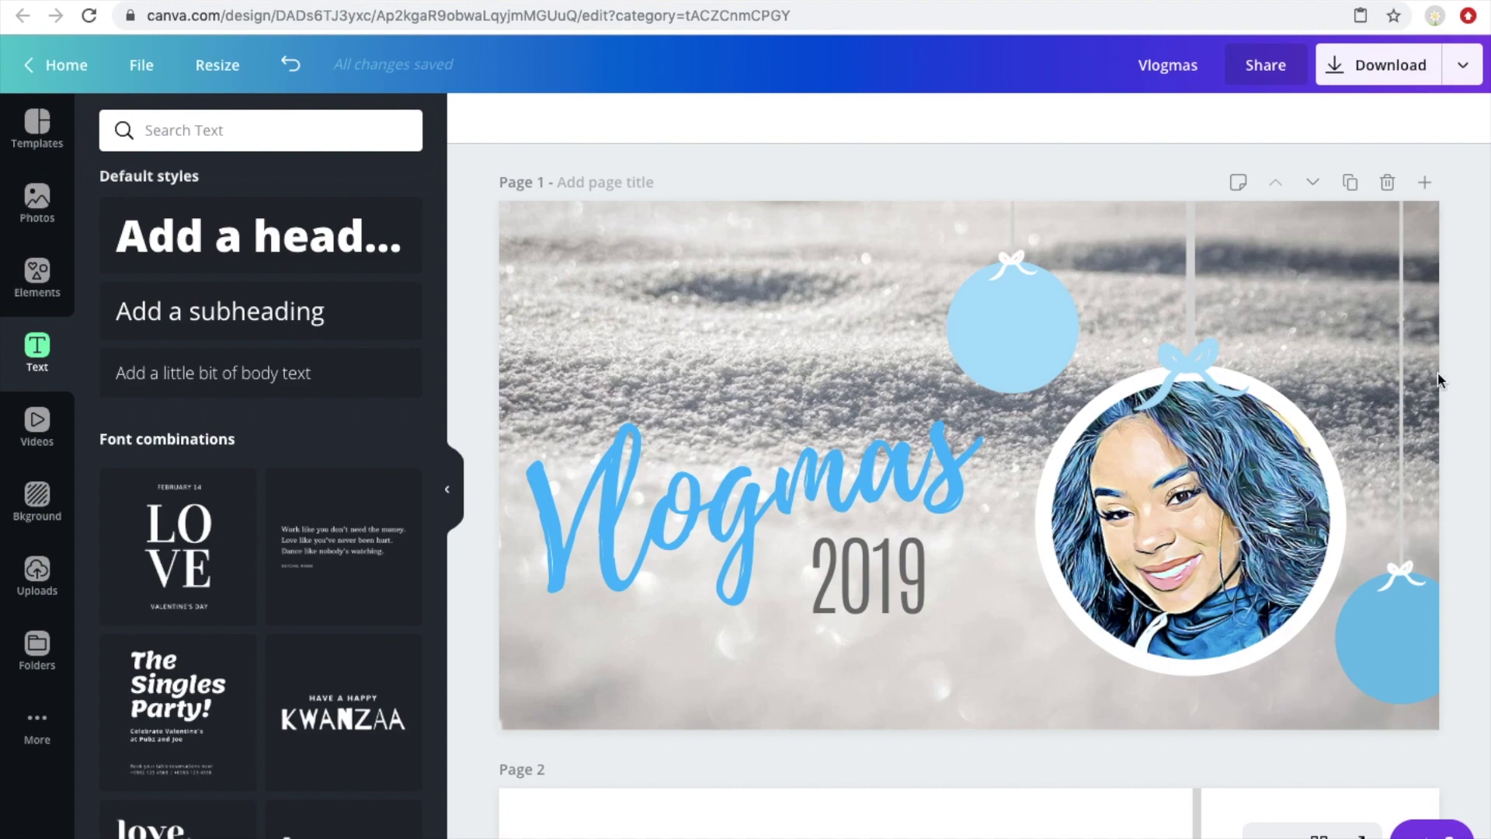
Move the blue Vlogmas text from page 1 down to the left part of empty page 3
{"action": "scroll", "coordinate": [1437, 371], "scroll_direction": "down", "scroll_amount": 5}
{"action": "scroll", "coordinate": [1438, 371], "scroll_direction": "up", "scroll_amount": 3}
{"action": "scroll", "coordinate": [1439, 381], "scroll_direction": "down", "scroll_amount": 3}
{"action": "scroll", "coordinate": [1439, 380], "scroll_direction": "up", "scroll_amount": 3}
{"action": "scroll", "coordinate": [1439, 381], "scroll_direction": "down", "scroll_amount": 2}
{"action": "scroll", "coordinate": [1437, 371], "scroll_direction": "down", "scroll_amount": 1}
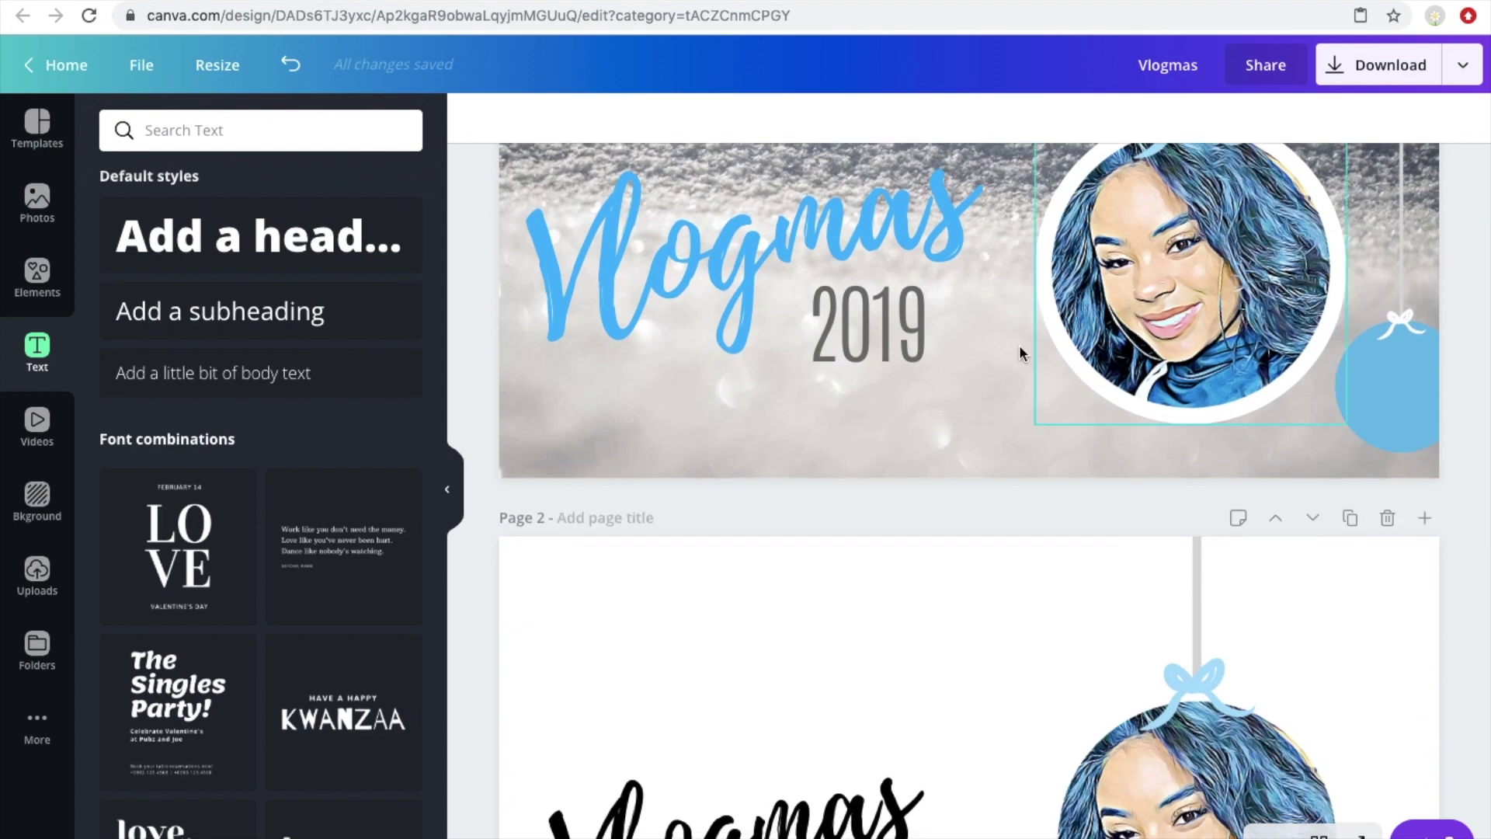
{"action": "left_click", "coordinate": [810, 225]}
{"action": "left_click_drag", "start_coordinate": [809, 225], "coordinate": [818, 609]}
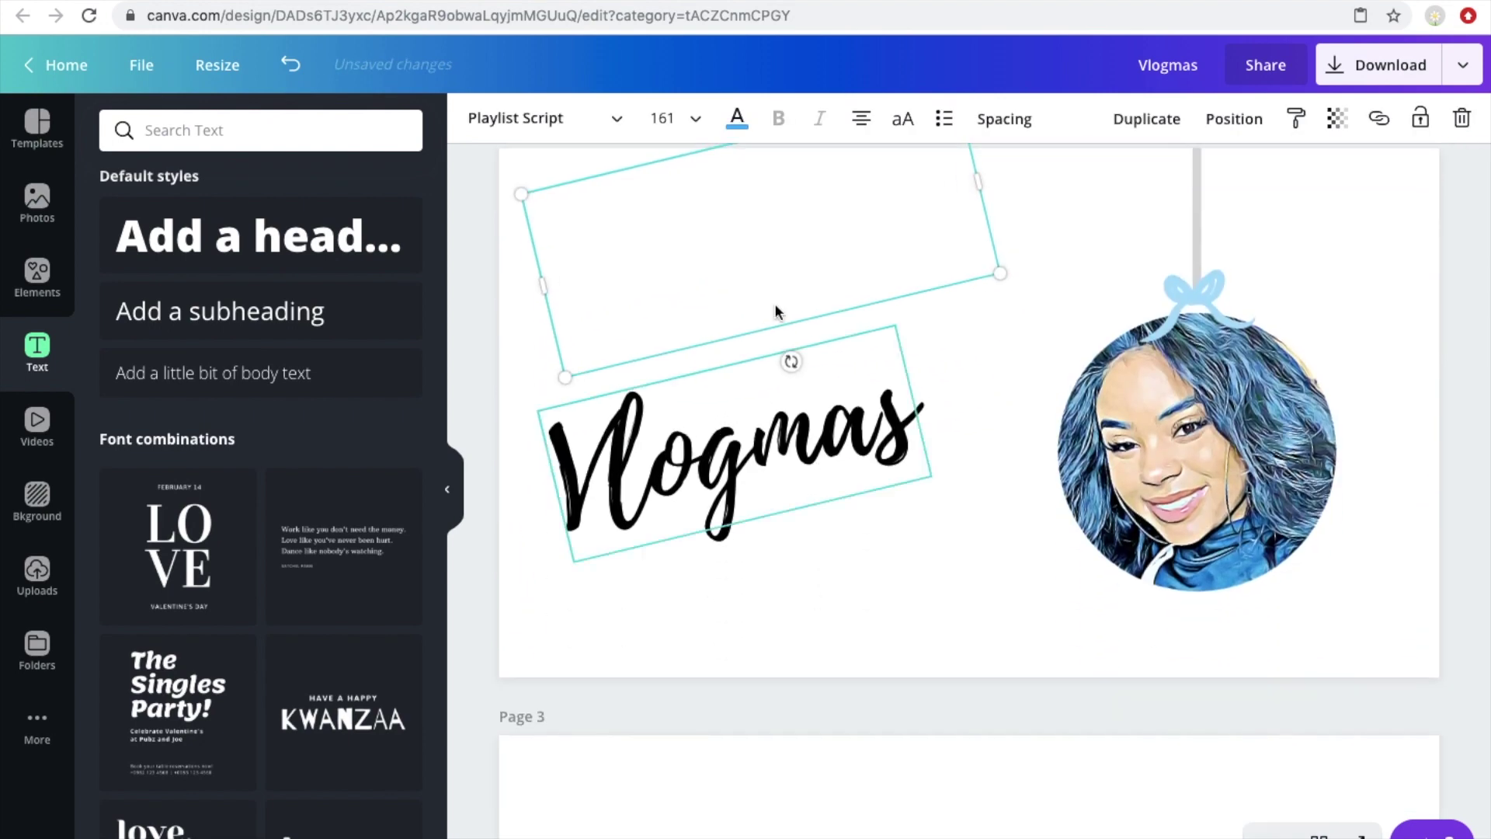
{"action": "left_click_drag", "start_coordinate": [776, 290], "coordinate": [802, 799]}
{"action": "left_click_drag", "start_coordinate": [802, 456], "coordinate": [794, 713]}
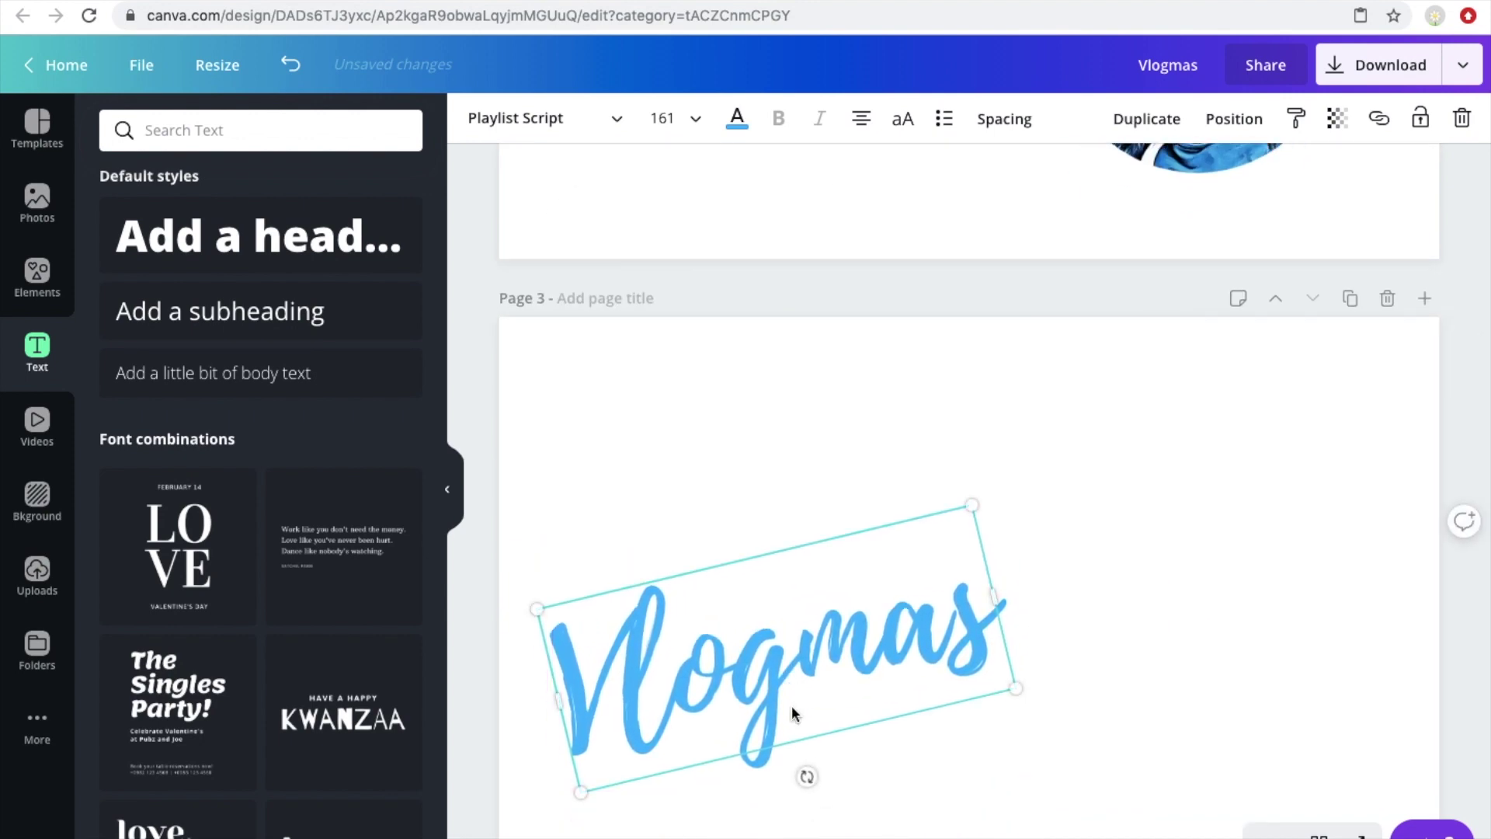
Shift the blue Vlogmas text slightly upward on page 3
{"action": "scroll", "coordinate": [792, 712], "scroll_direction": "up", "scroll_amount": 12}
{"action": "scroll", "coordinate": [792, 713], "scroll_direction": "down", "scroll_amount": 5}
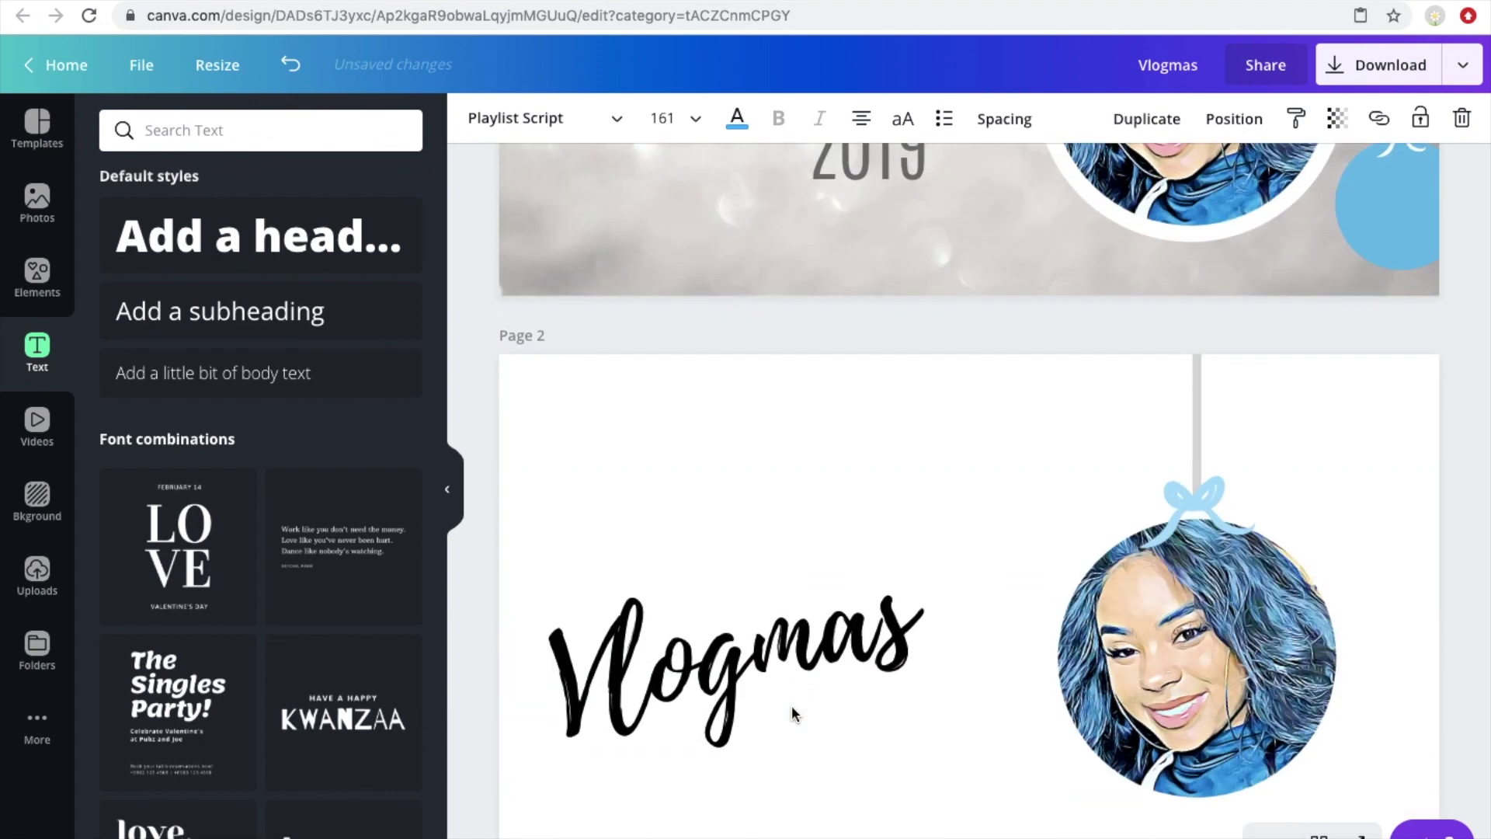
{"action": "scroll", "coordinate": [791, 706], "scroll_direction": "down", "scroll_amount": 10}
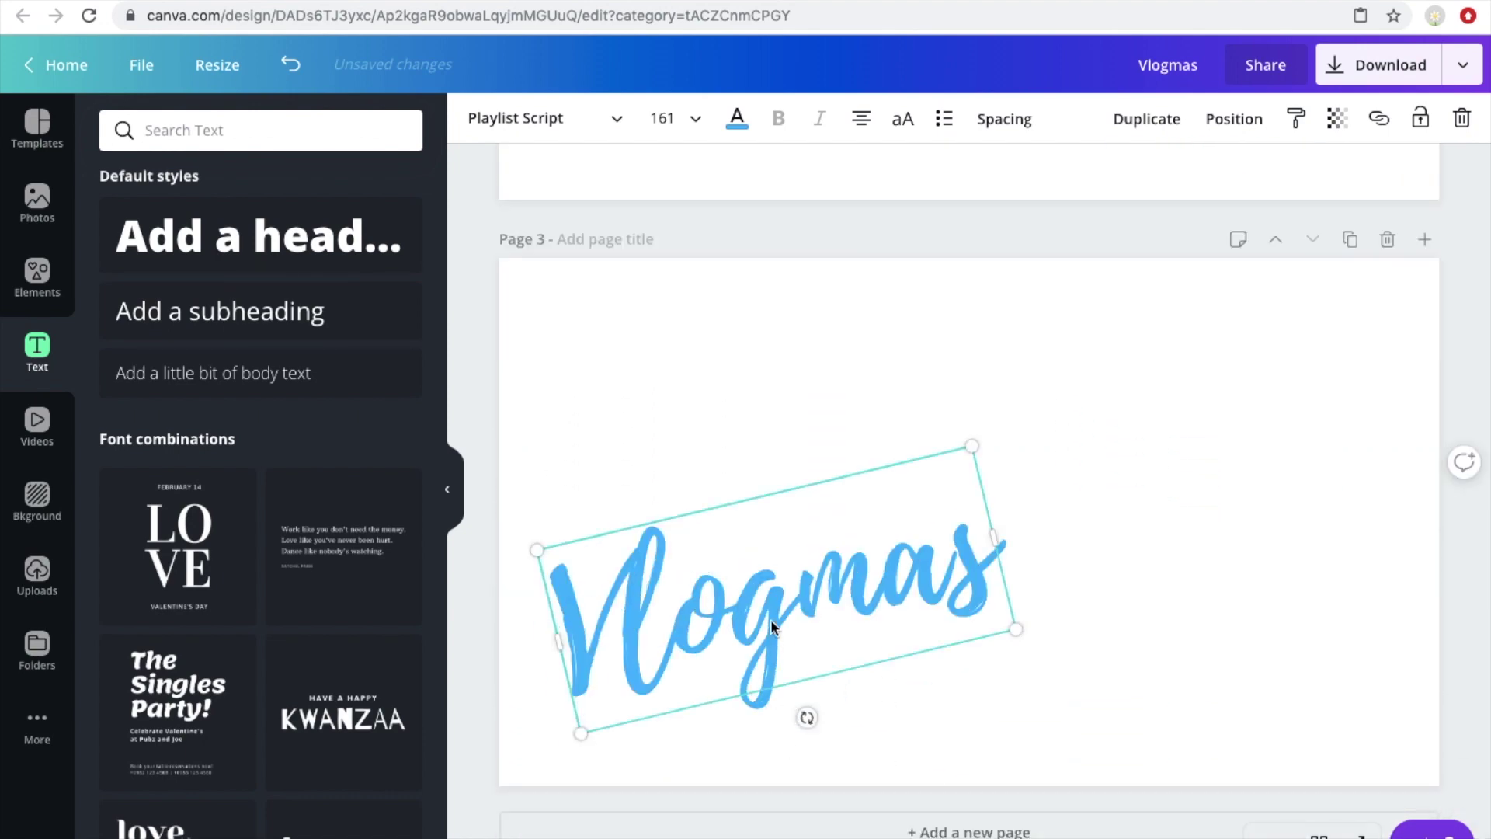
{"action": "left_click_drag", "start_coordinate": [772, 623], "coordinate": [771, 608]}
{"action": "left_click", "coordinate": [1455, 420]}
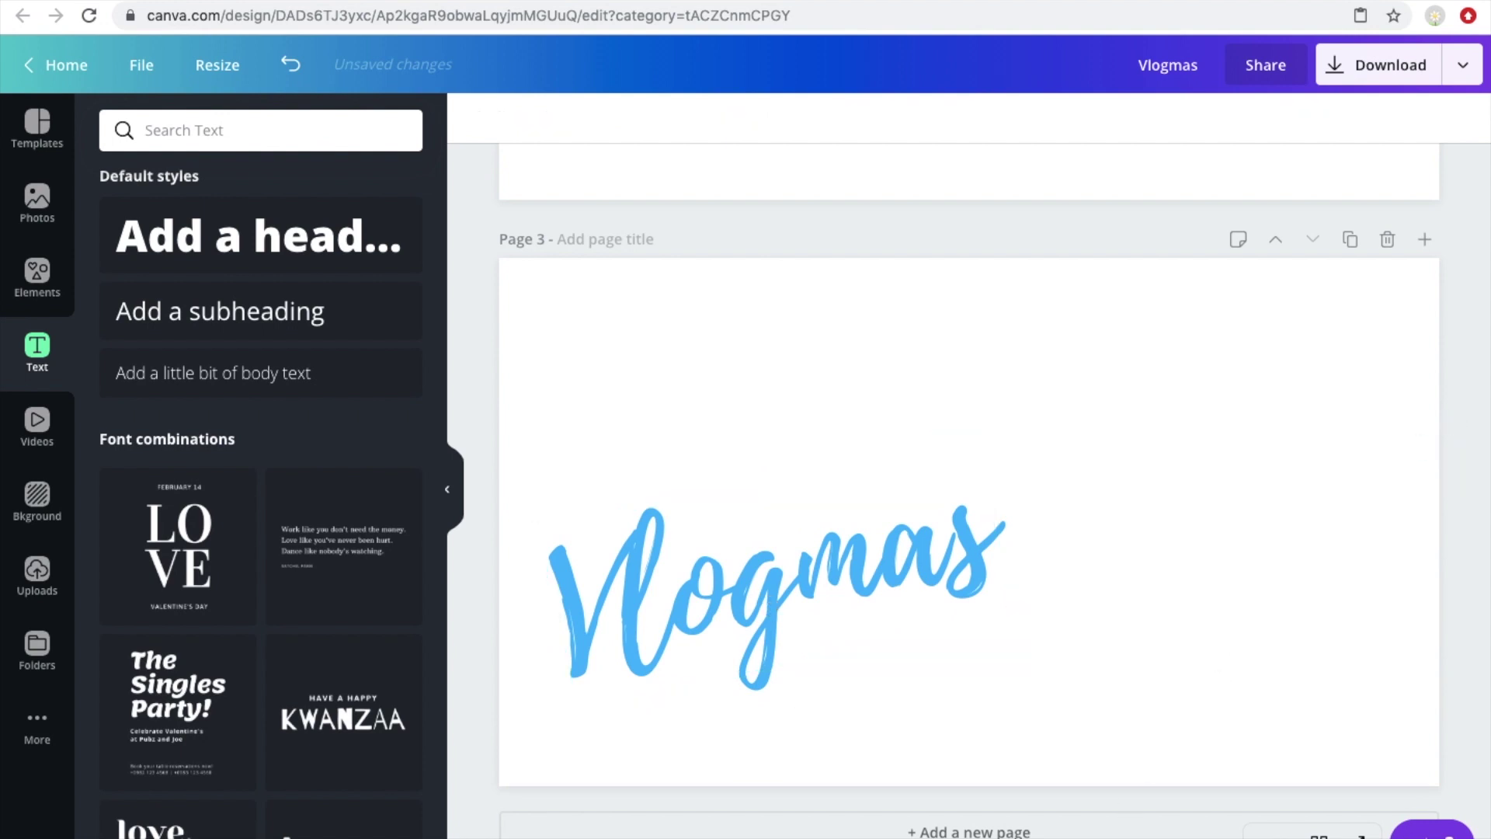
Add a blank page 4 and move the 2019 text from page 1 onto it, slightly below the middle
{"action": "left_click", "coordinate": [974, 829]}
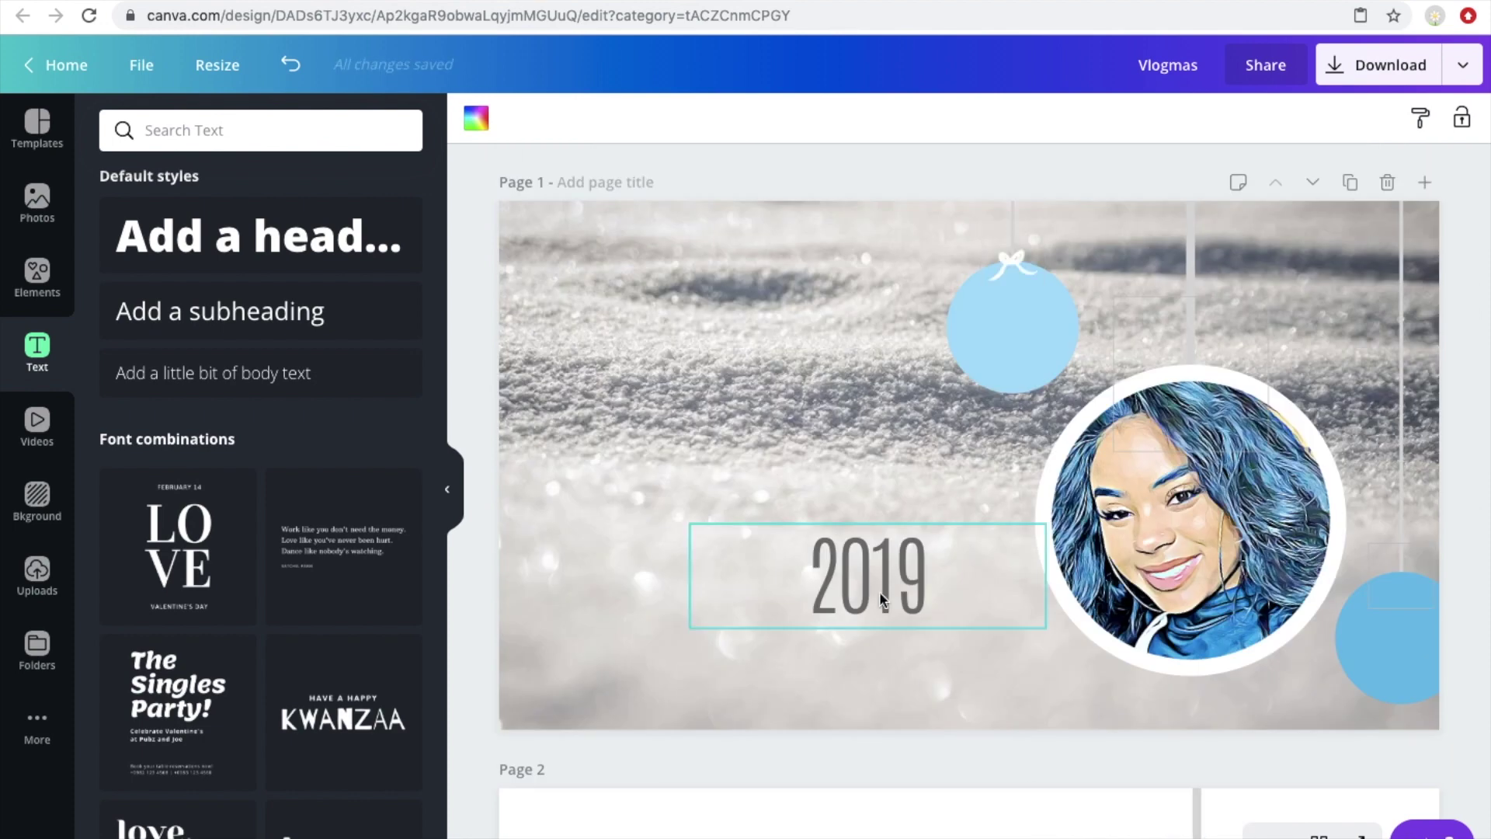
{"action": "left_click", "coordinate": [882, 608]}
{"action": "left_click_drag", "start_coordinate": [882, 607], "coordinate": [876, 731]}
{"action": "scroll", "coordinate": [876, 732], "scroll_direction": "down", "scroll_amount": 3}
{"action": "left_click_drag", "start_coordinate": [879, 480], "coordinate": [883, 800]}
{"action": "scroll", "coordinate": [881, 749], "scroll_direction": "down", "scroll_amount": 4}
{"action": "left_click_drag", "start_coordinate": [874, 489], "coordinate": [874, 692]}
{"action": "scroll", "coordinate": [874, 691], "scroll_direction": "down", "scroll_amount": 3}
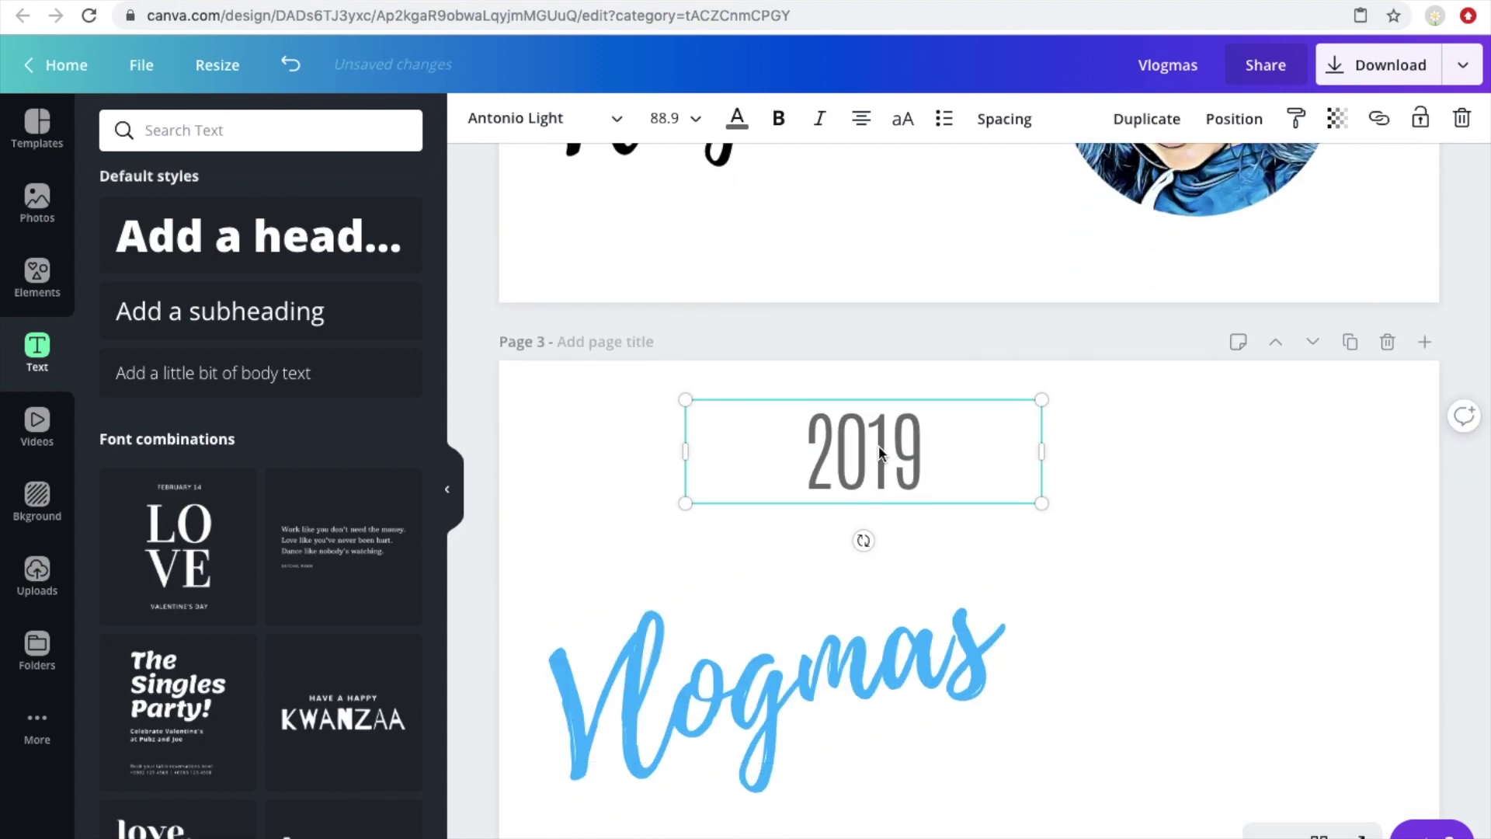
{"action": "left_click_drag", "start_coordinate": [880, 453], "coordinate": [879, 660]}
{"action": "scroll", "coordinate": [879, 667], "scroll_direction": "down", "scroll_amount": 4}
{"action": "left_click_drag", "start_coordinate": [903, 450], "coordinate": [906, 769]}
{"action": "scroll", "coordinate": [905, 769], "scroll_direction": "down", "scroll_amount": 4}
{"action": "left_click_drag", "start_coordinate": [915, 529], "coordinate": [913, 825]}
{"action": "scroll", "coordinate": [913, 786], "scroll_direction": "down", "scroll_amount": 2}
{"action": "left_click_drag", "start_coordinate": [897, 644], "coordinate": [896, 627]}
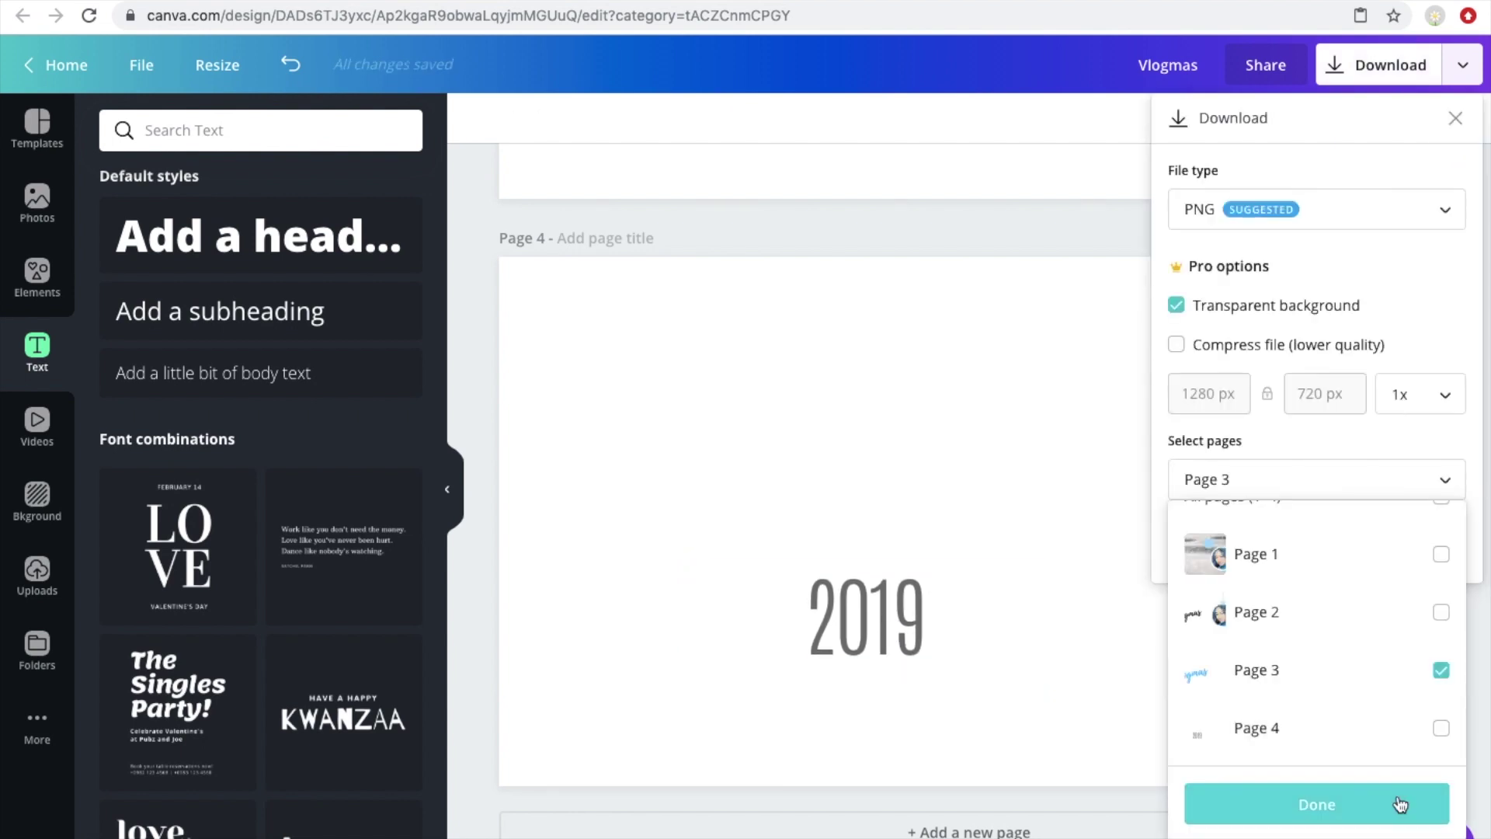
Download only page 3 as a PNG with a transparent background
{"action": "left_click", "coordinate": [1399, 811]}
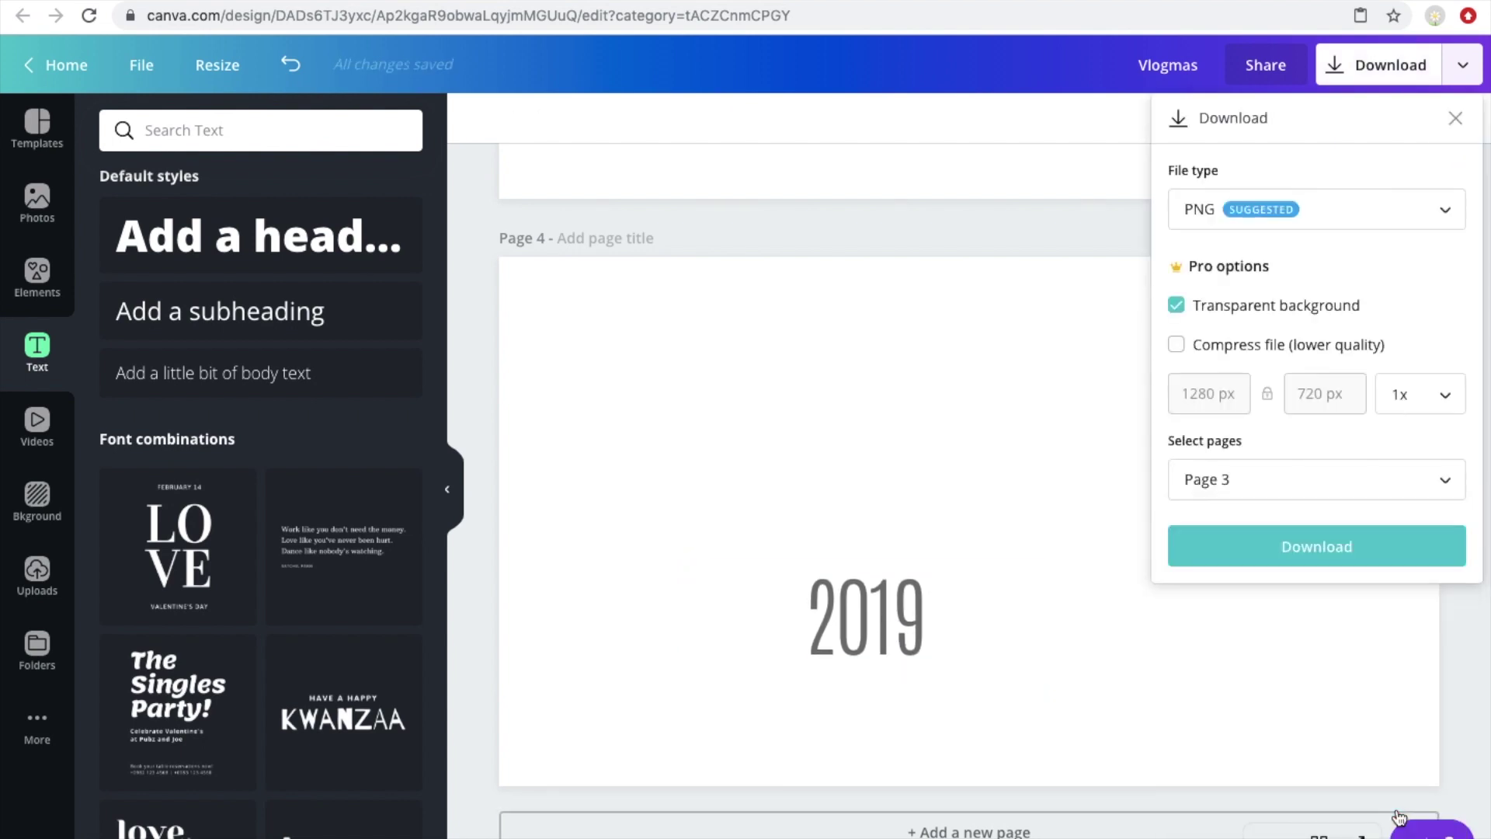
{"action": "left_click", "coordinate": [1312, 532]}
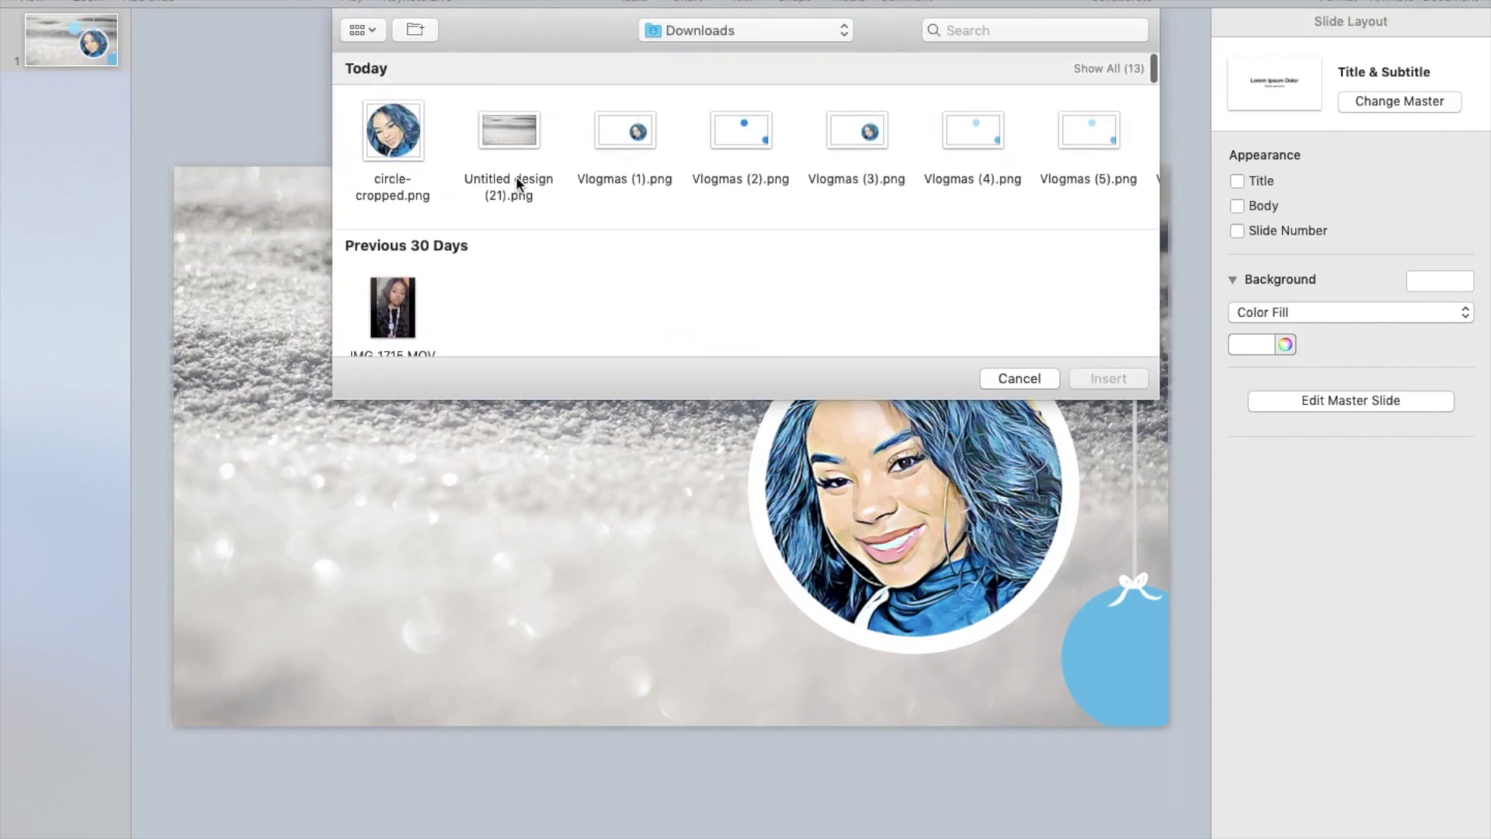
In Keynote, insert the image Vlogmas (9).png from the Downloads folder onto the slide
{"action": "scroll", "coordinate": [740, 140], "scroll_direction": "right", "scroll_amount": 3}
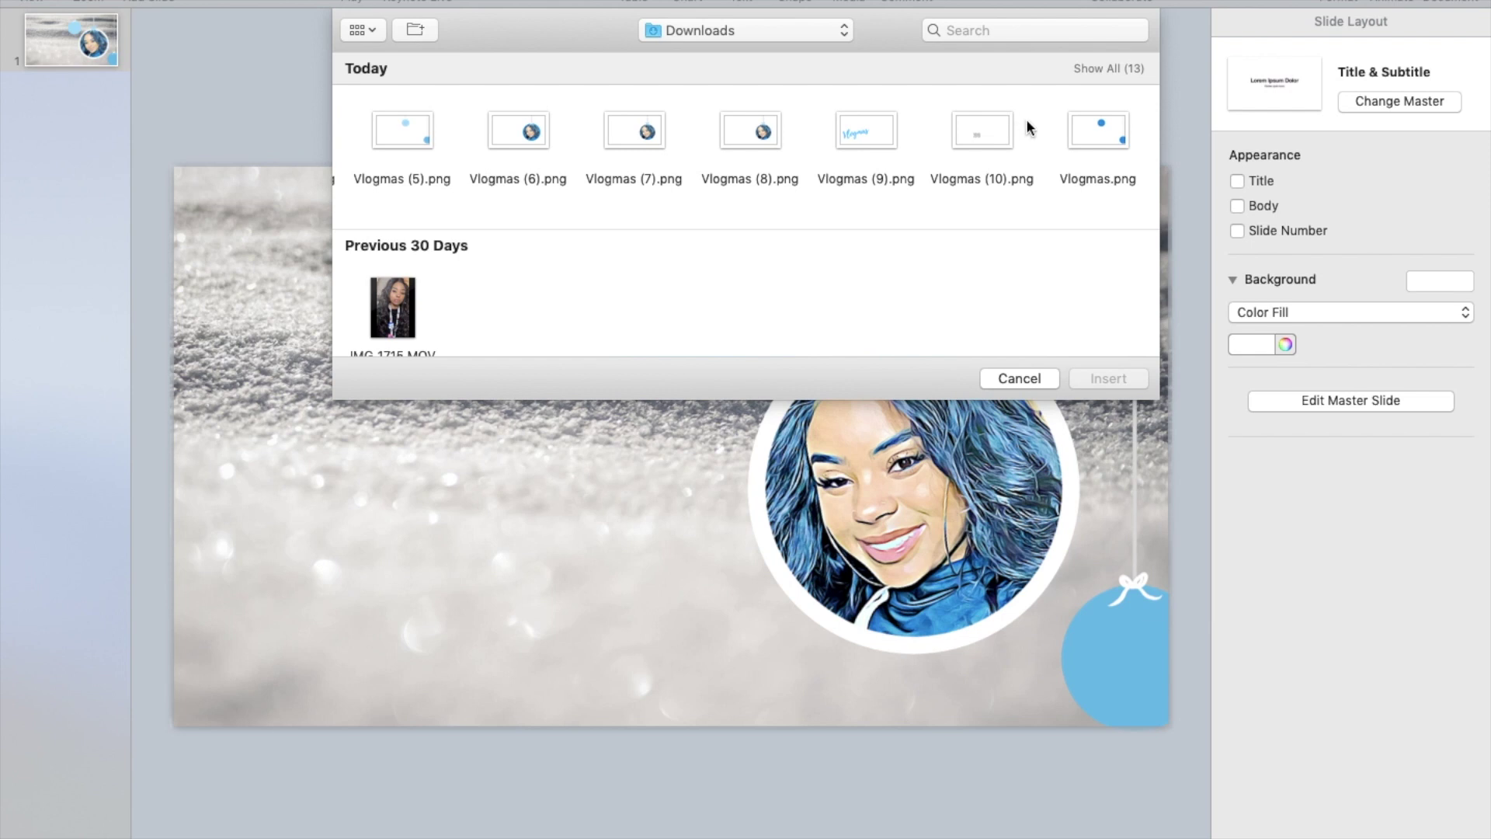
{"action": "left_click", "coordinate": [994, 135]}
{"action": "left_click", "coordinate": [872, 133]}
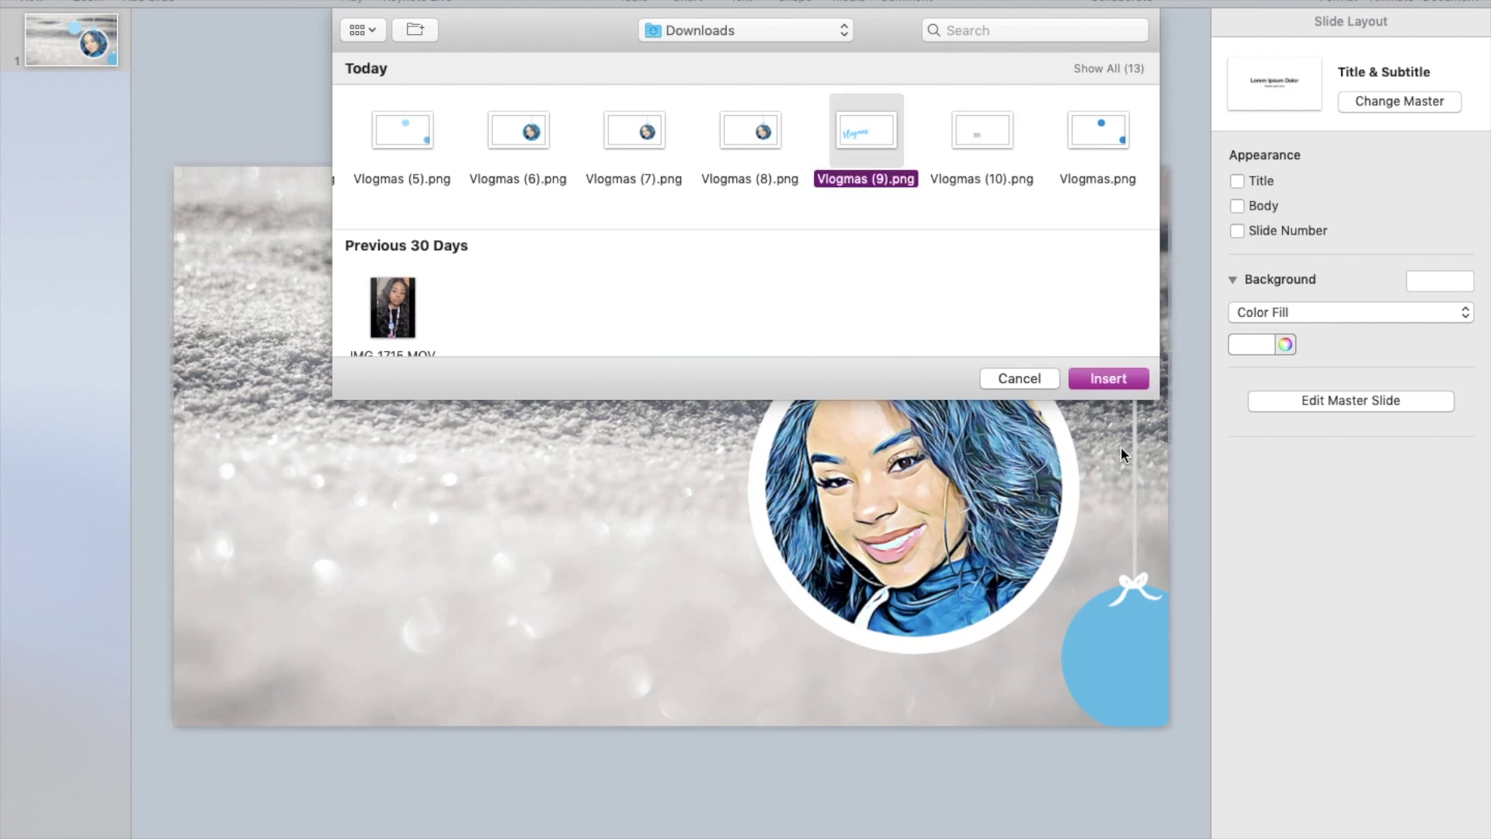
{"action": "left_click", "coordinate": [1109, 384]}
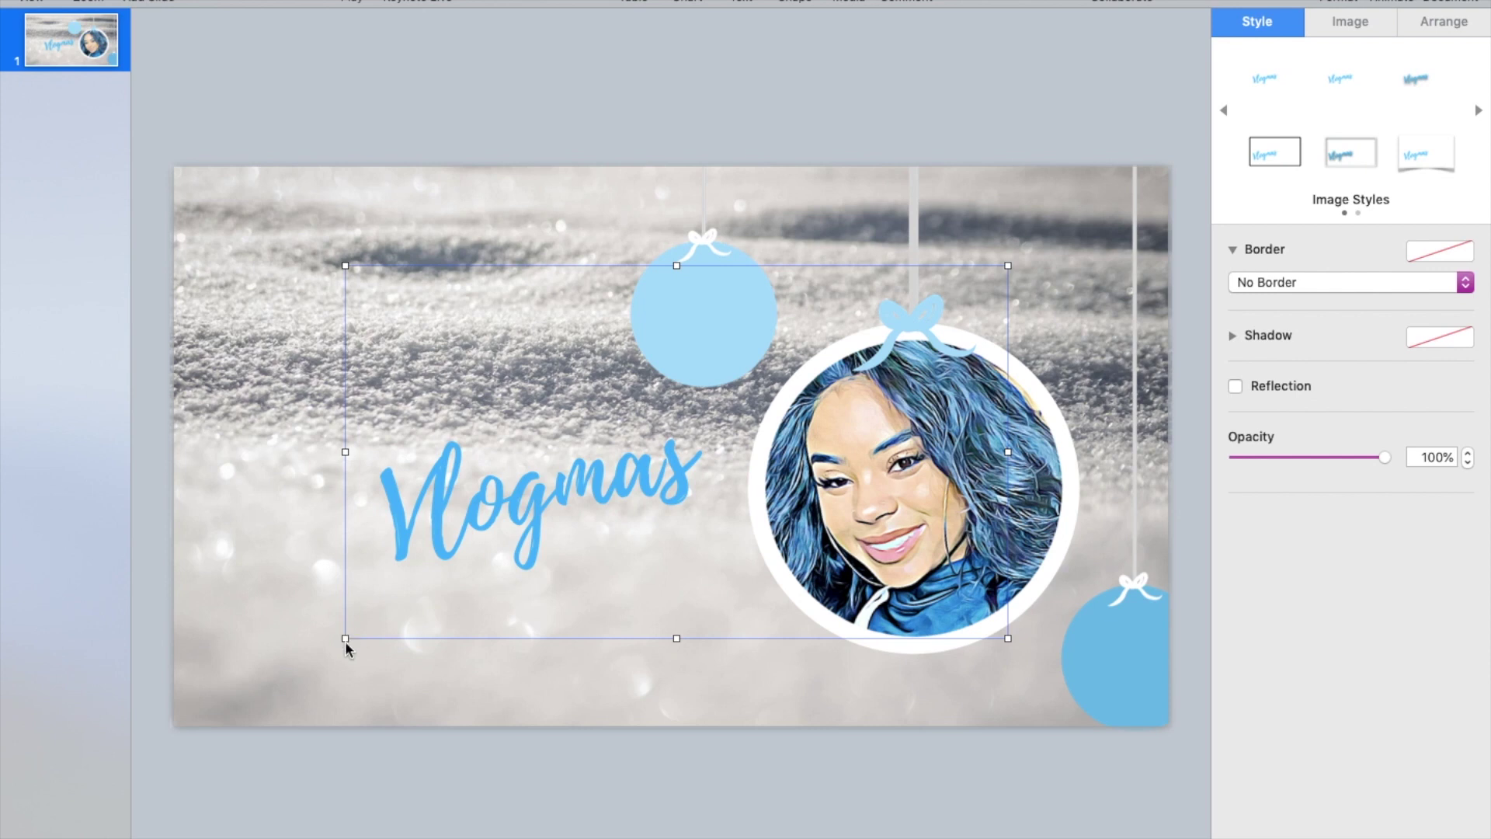
Enlarge the Vlogmas image to about the slide's size and place its lettering to the left of the portrait ornament
{"action": "left_click_drag", "start_coordinate": [345, 639], "coordinate": [65, 769]}
{"action": "left_click_drag", "start_coordinate": [355, 575], "coordinate": [439, 486]}
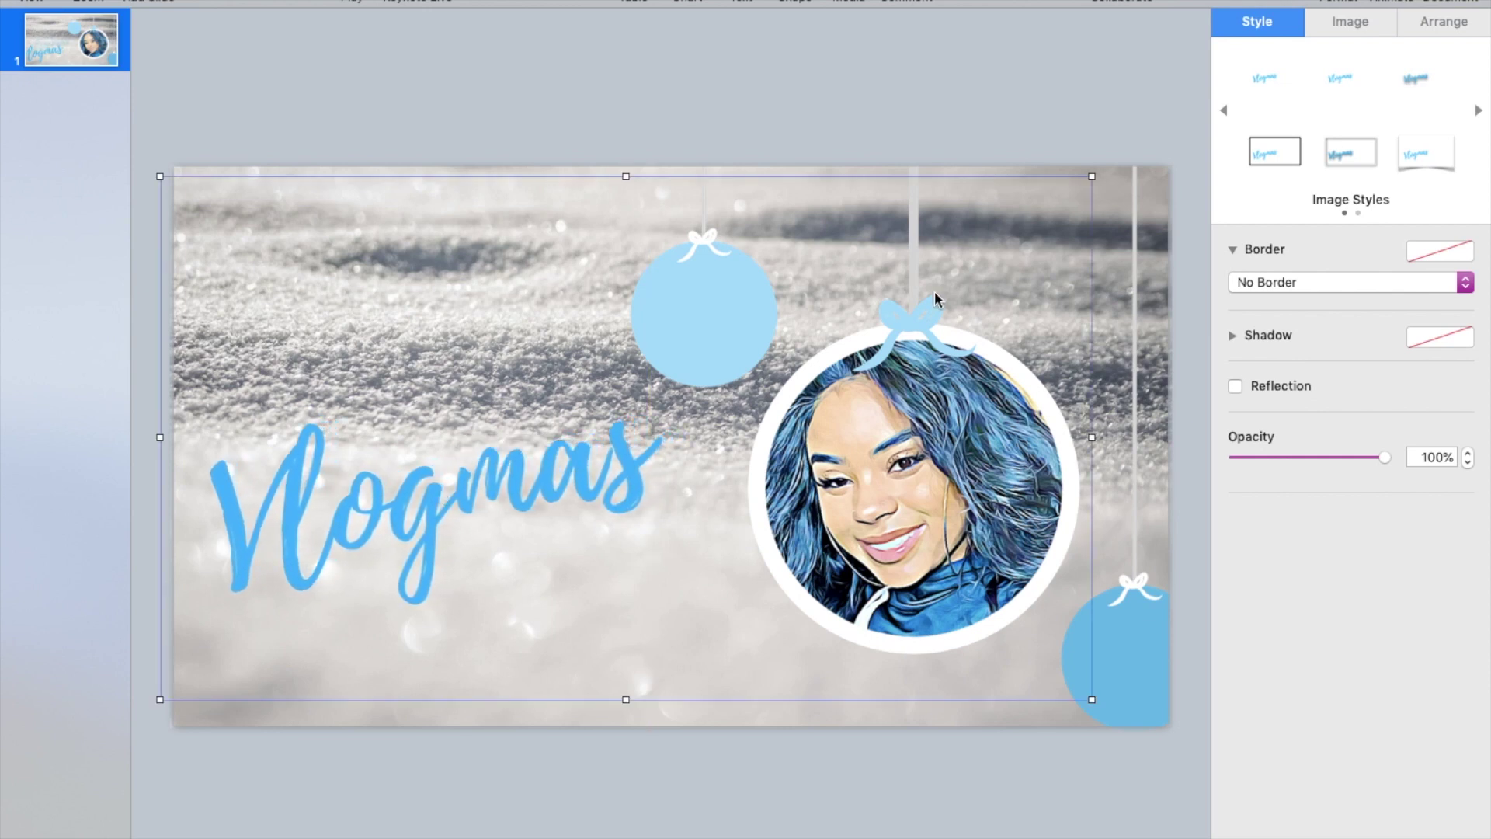
{"action": "left_click_drag", "start_coordinate": [1091, 177], "coordinate": [1154, 140]}
{"action": "mouse_move", "coordinate": [404, 488]}
{"action": "left_mouse_down"}
{"action": "mouse_move", "coordinate": [391, 518]}
{"action": "mouse_move", "coordinate": [385, 497]}
{"action": "left_mouse_up"}
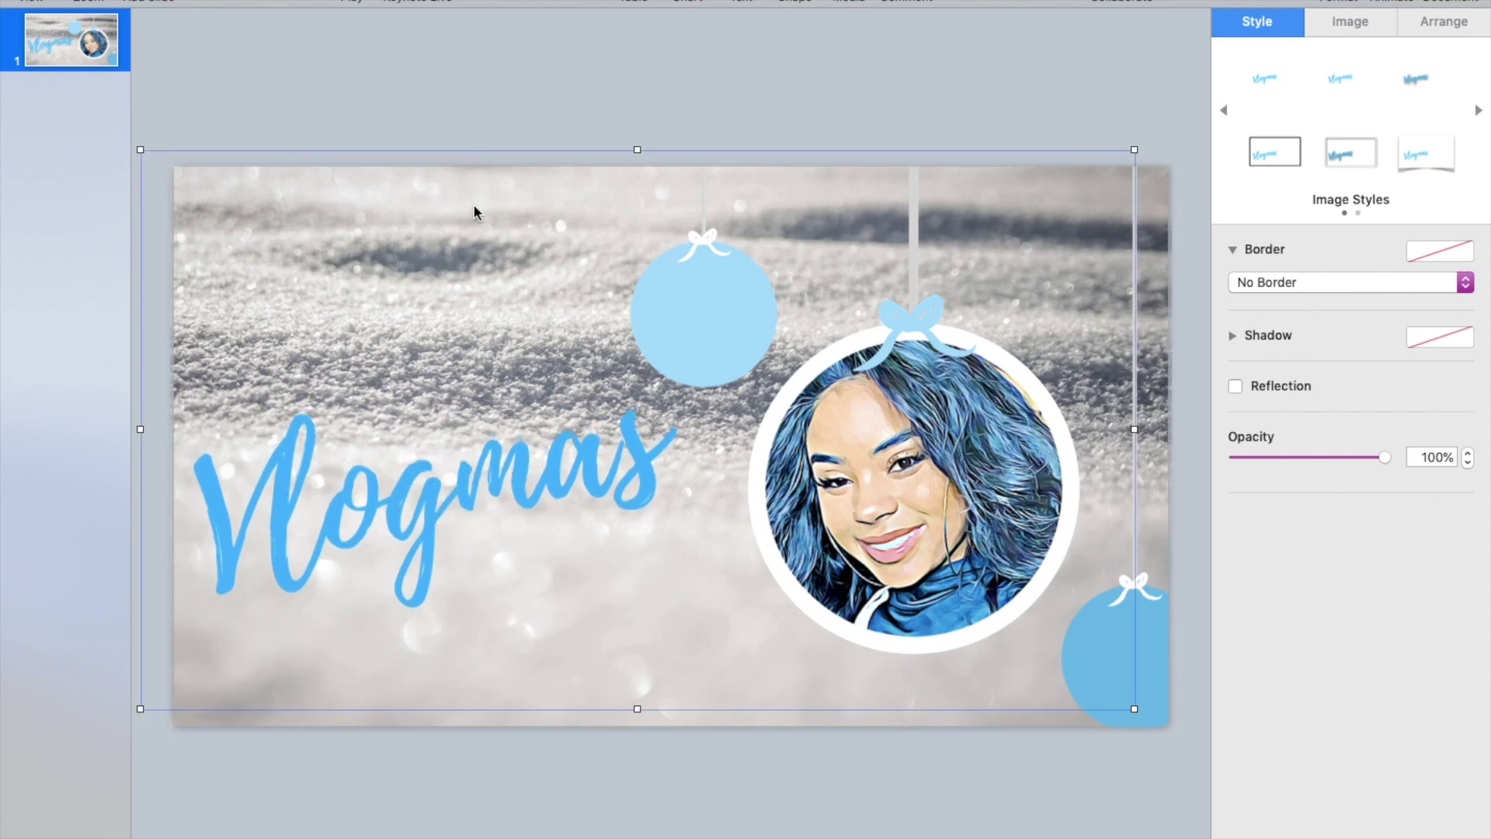
{"action": "left_click", "coordinate": [572, 85]}
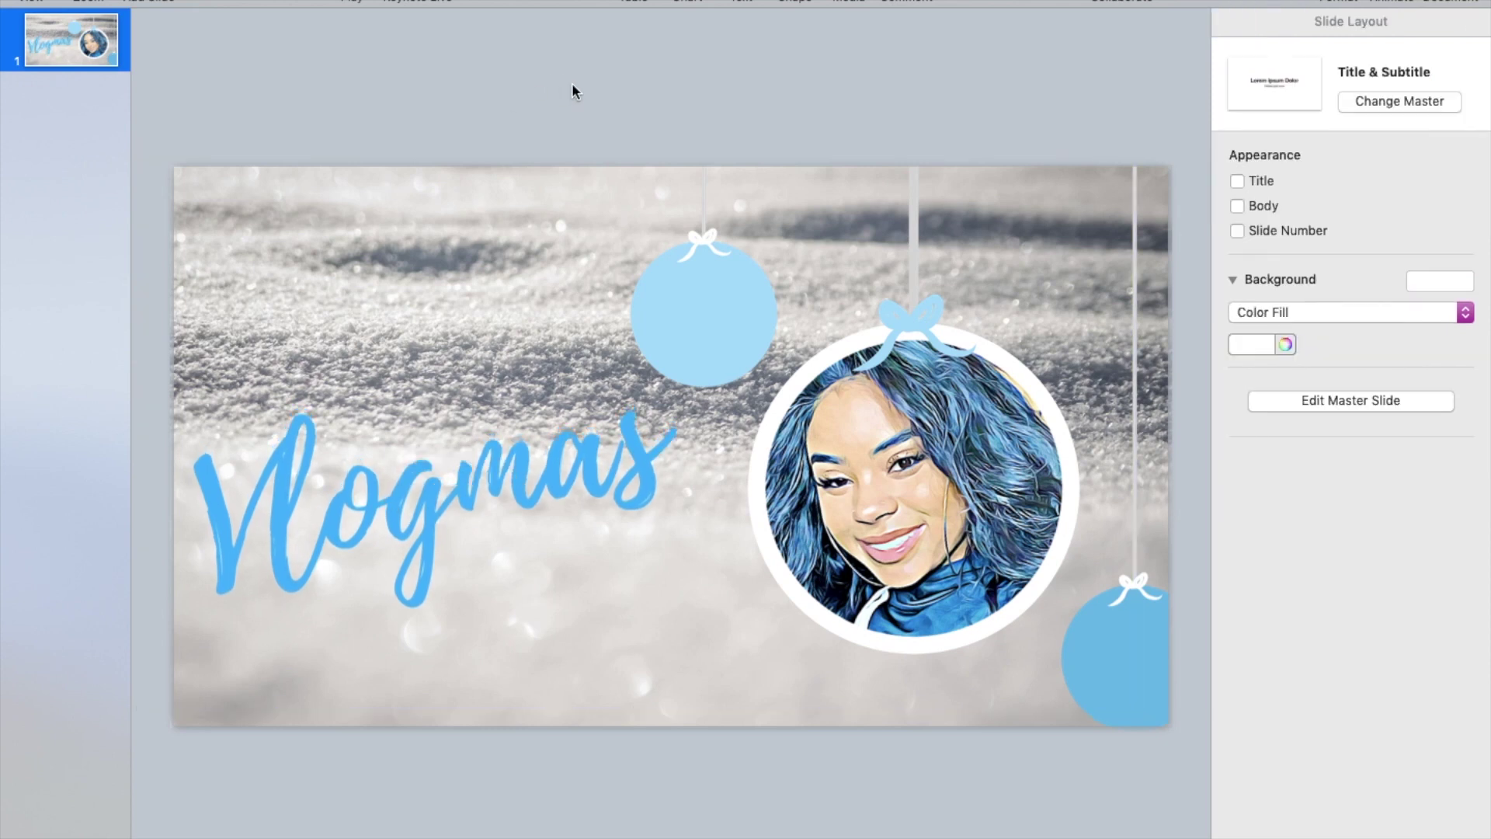
{"action": "left_click", "coordinate": [490, 537]}
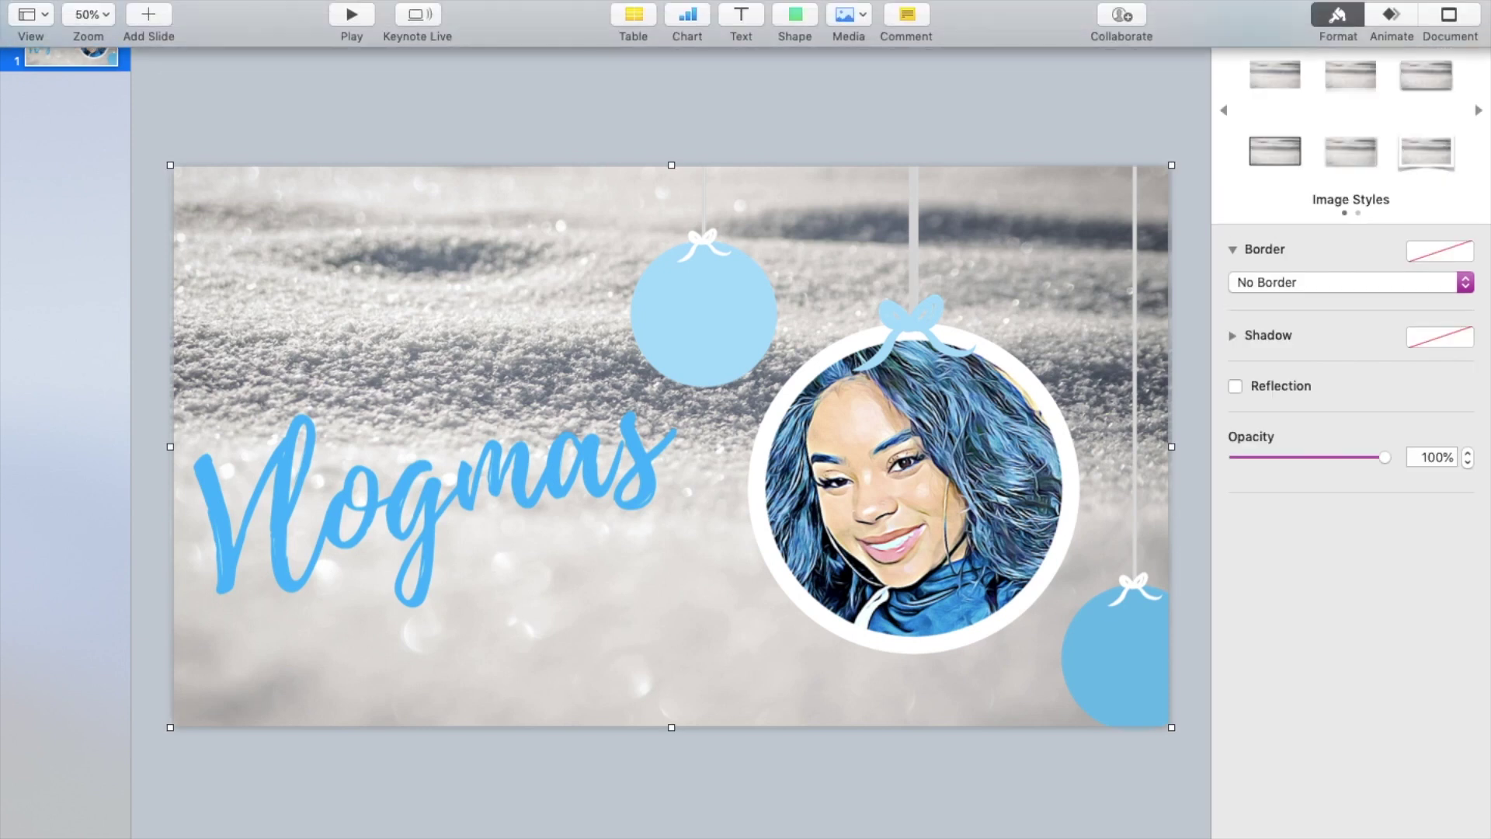
Insert the image Vlogmas (10).png from the Downloads folder onto the slide
{"action": "left_click", "coordinate": [233, 8]}
{"action": "left_click", "coordinate": [292, 305]}
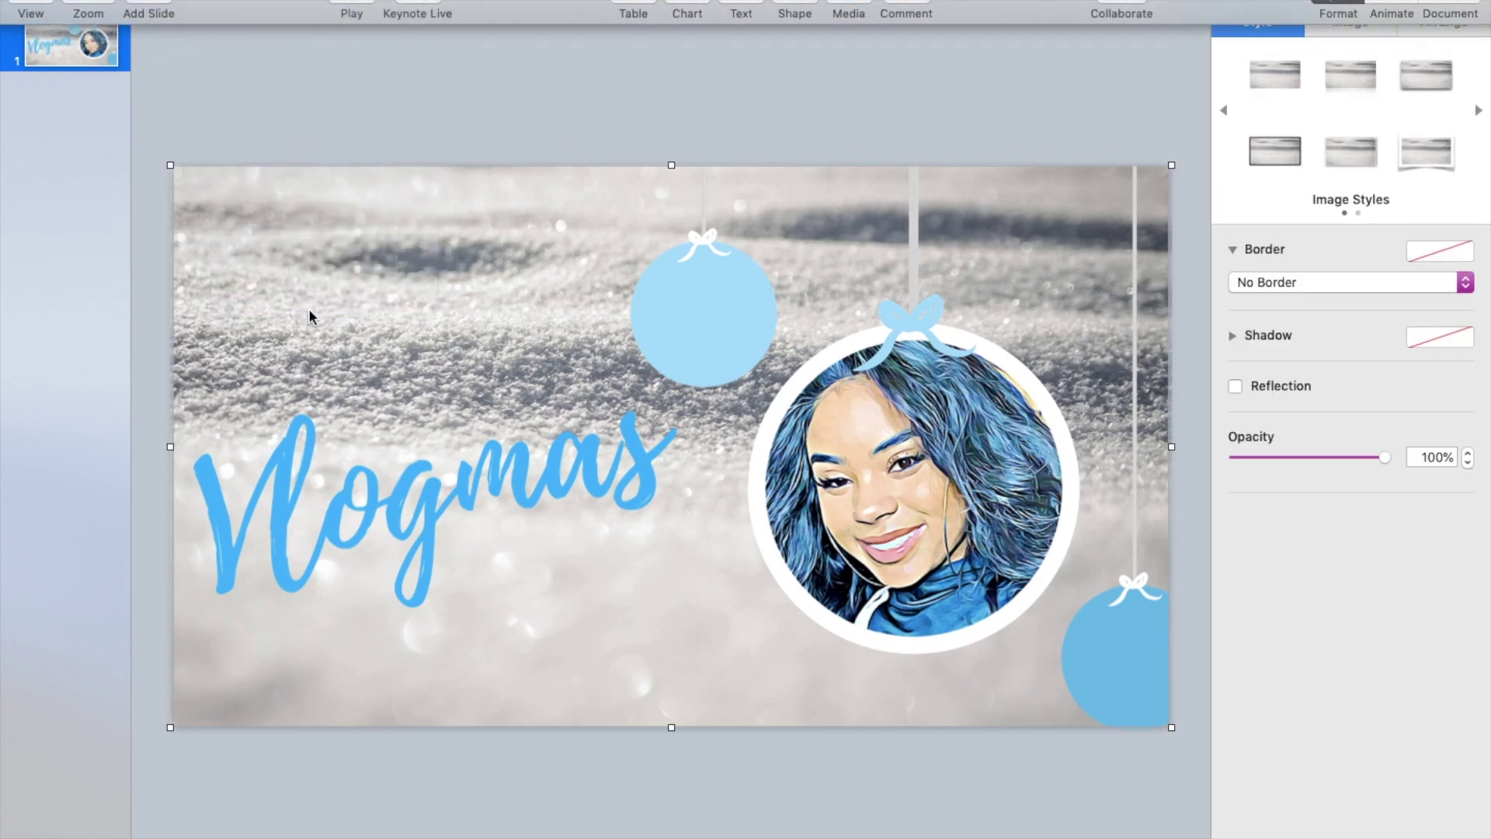
{"action": "left_click", "coordinate": [870, 251]}
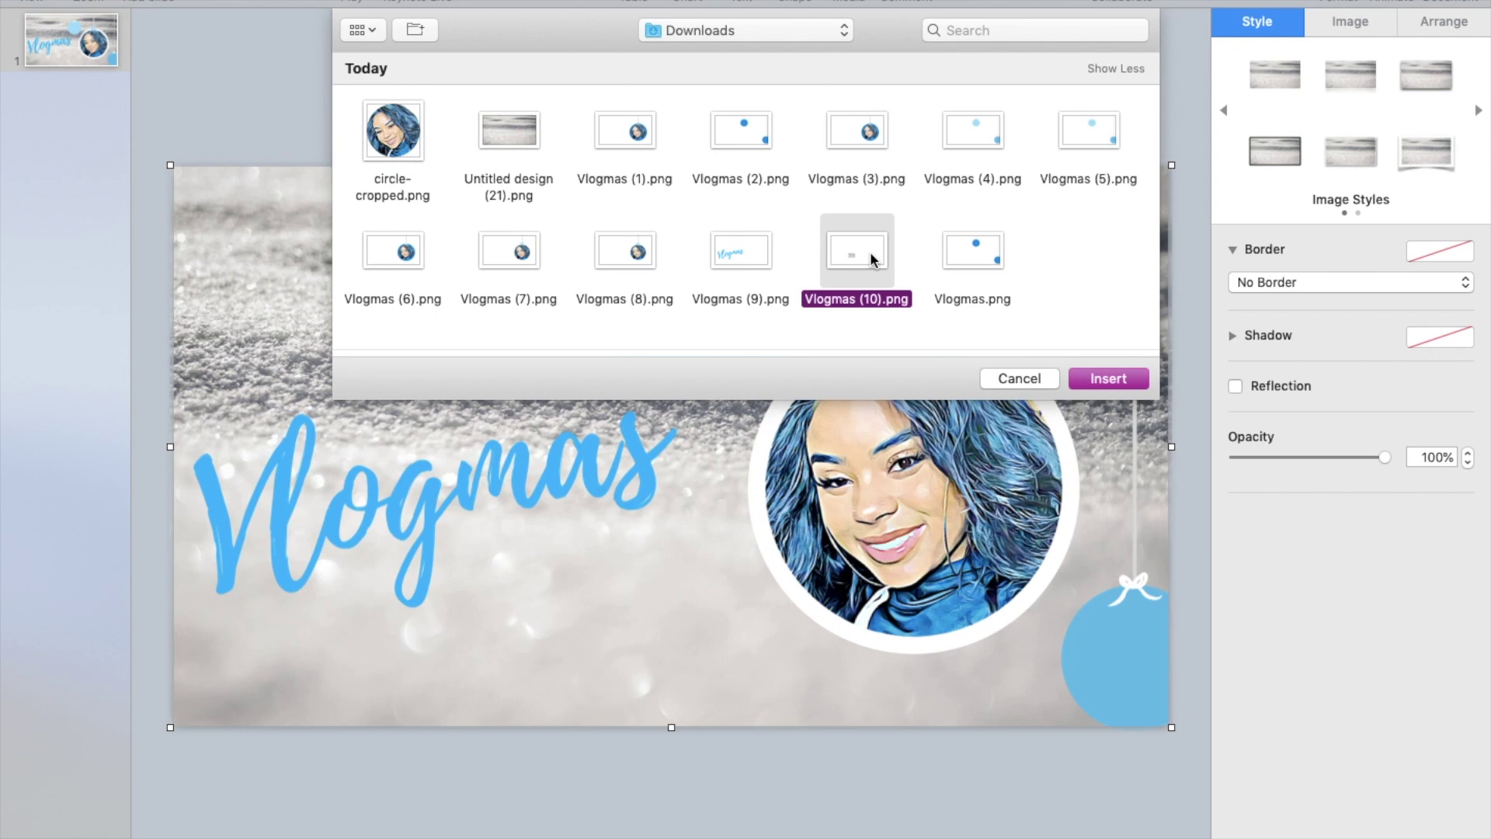
{"action": "left_click", "coordinate": [1124, 380]}
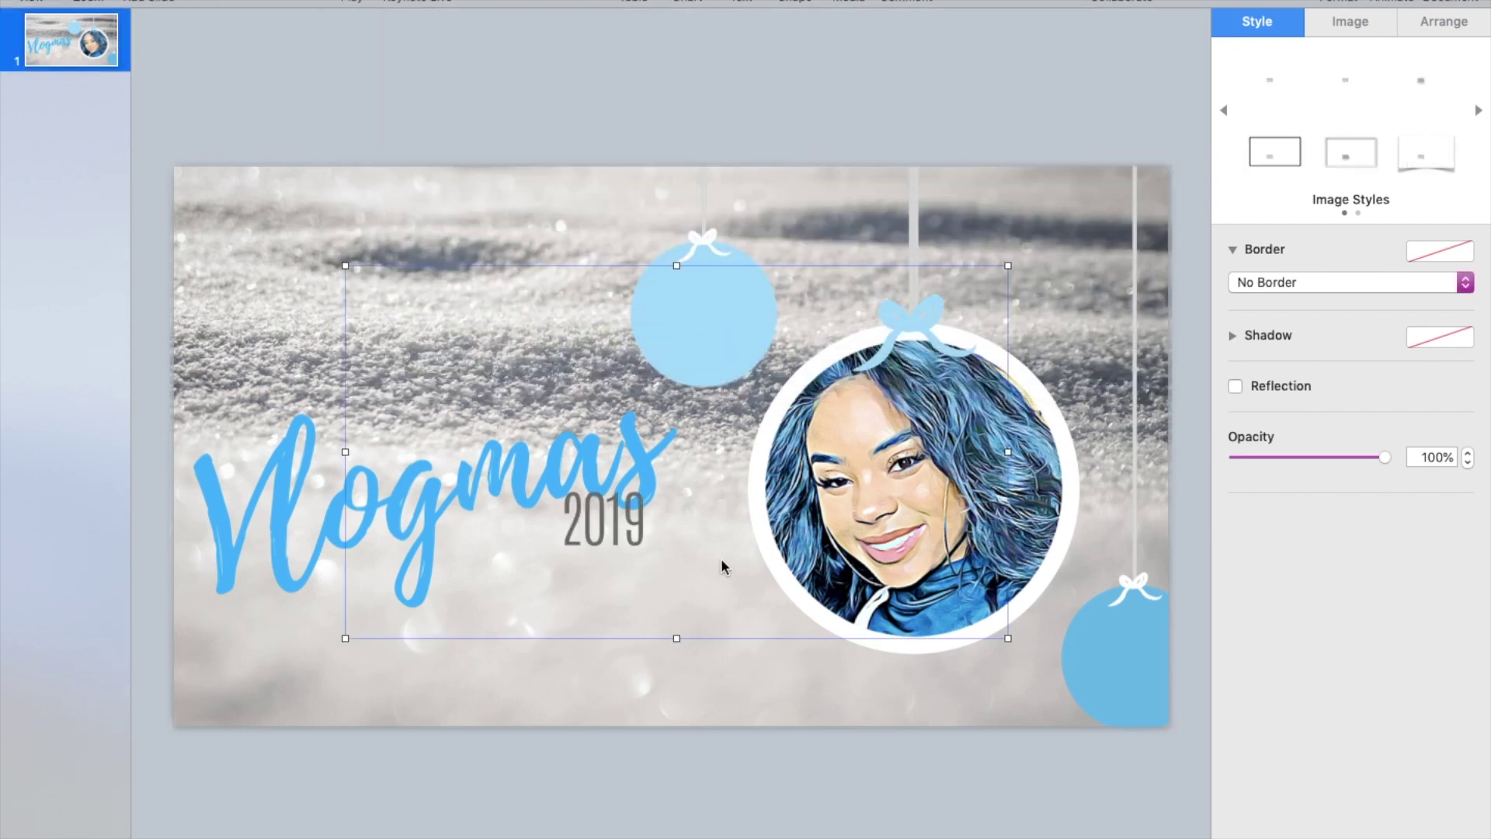
Enlarge the 2019 image, keeping its lettering between the Vlogmas title and the portrait ornament
{"action": "left_click_drag", "start_coordinate": [1008, 637], "coordinate": [1190, 740]}
{"action": "mouse_move", "coordinate": [693, 590]}
{"action": "left_mouse_down"}
{"action": "mouse_move", "coordinate": [603, 587]}
{"action": "mouse_move", "coordinate": [696, 575]}
{"action": "mouse_move", "coordinate": [707, 590]}
{"action": "mouse_move", "coordinate": [692, 591]}
{"action": "left_mouse_up"}
{"action": "double_click", "coordinate": [661, 578]}
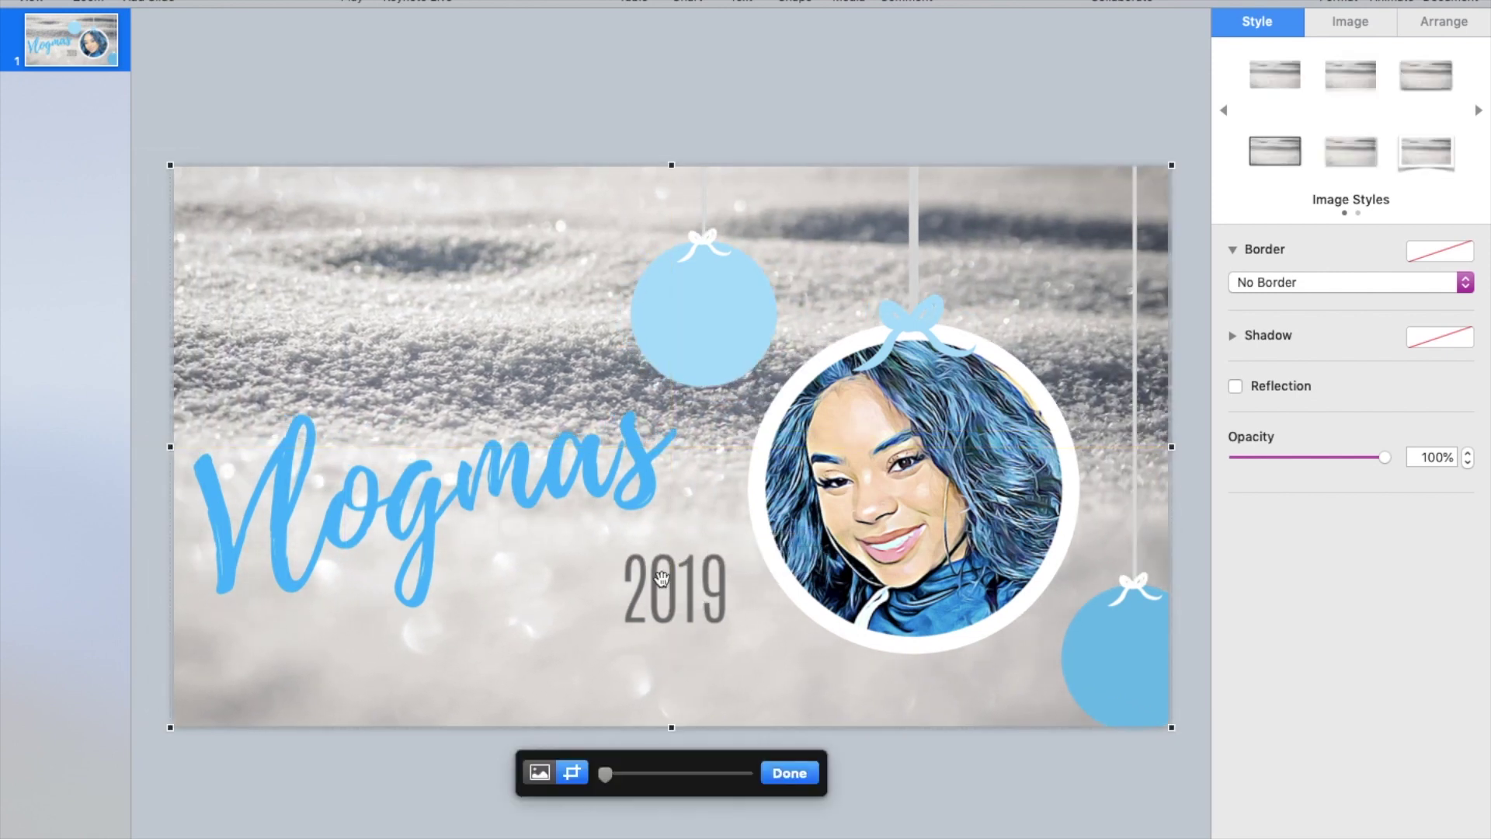
{"action": "left_click", "coordinate": [905, 117]}
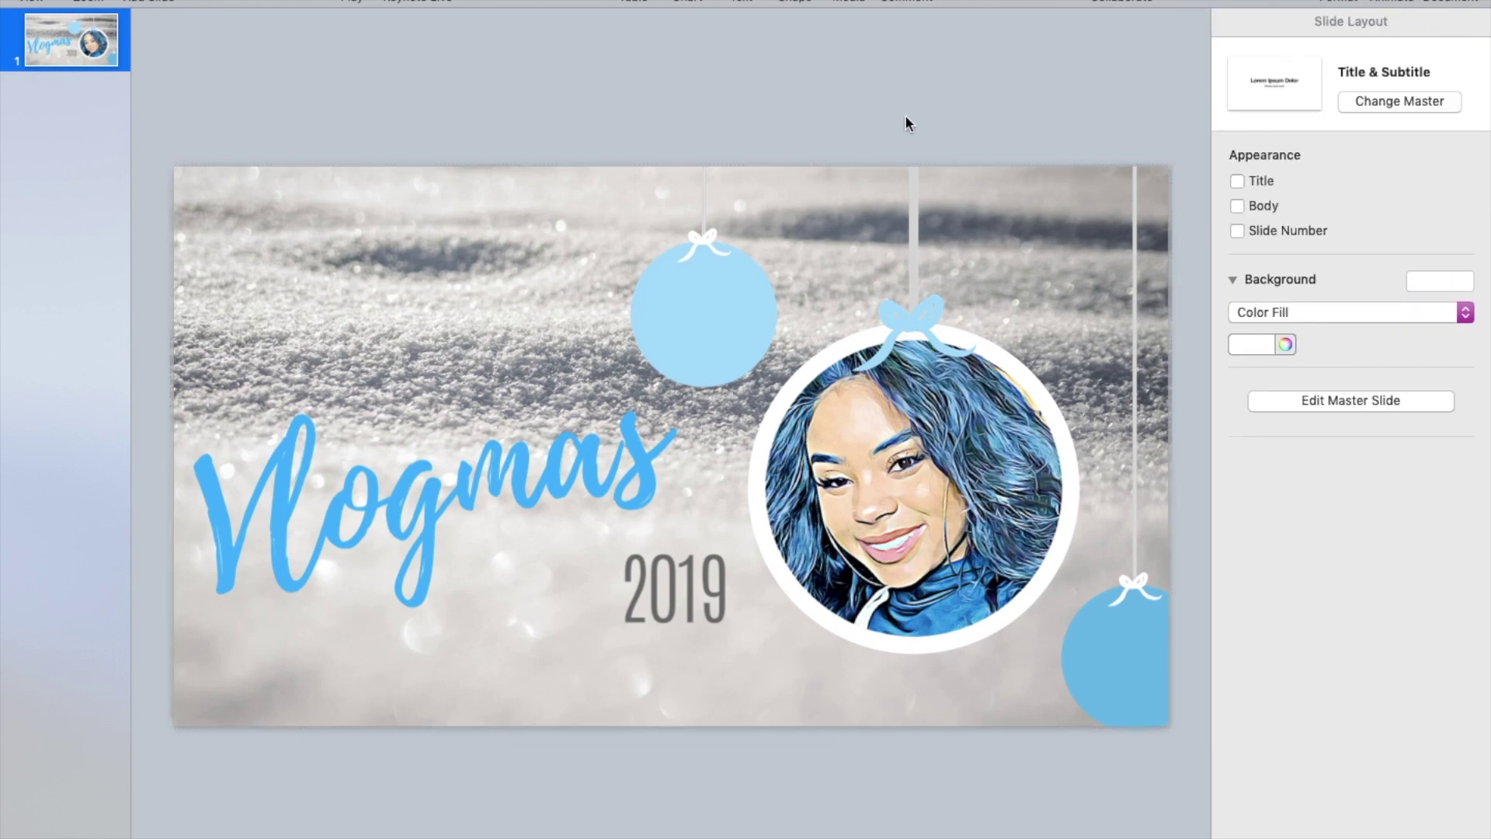
Move the 2019 lettering directly beneath the "mas" part of the Vlogmas title
{"action": "left_click", "coordinate": [684, 605]}
{"action": "left_click_drag", "start_coordinate": [685, 605], "coordinate": [584, 585]}
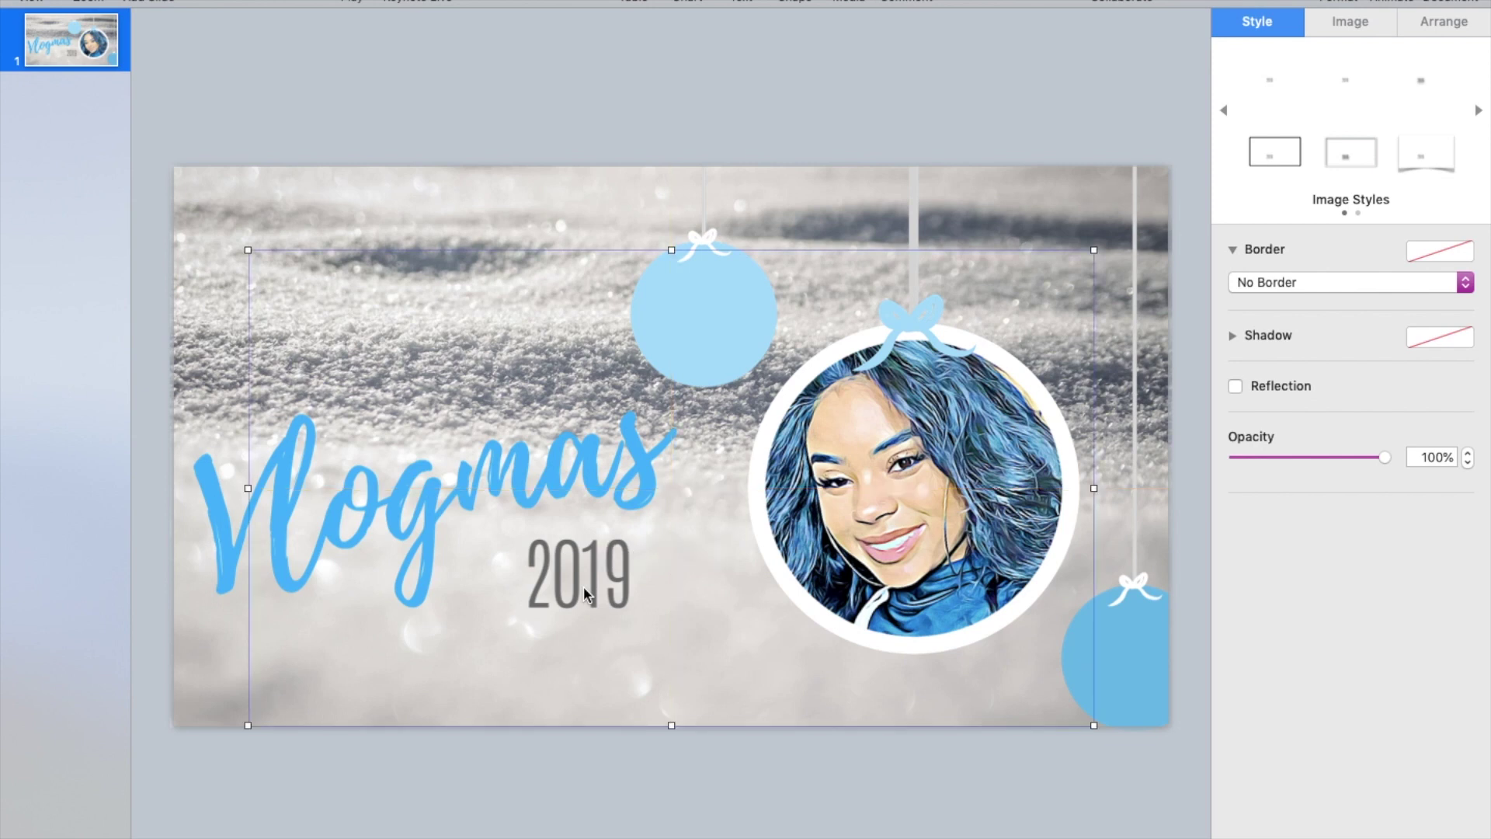
{"action": "left_click", "coordinate": [889, 81]}
{"action": "left_click_drag", "start_coordinate": [611, 567], "coordinate": [562, 552]}
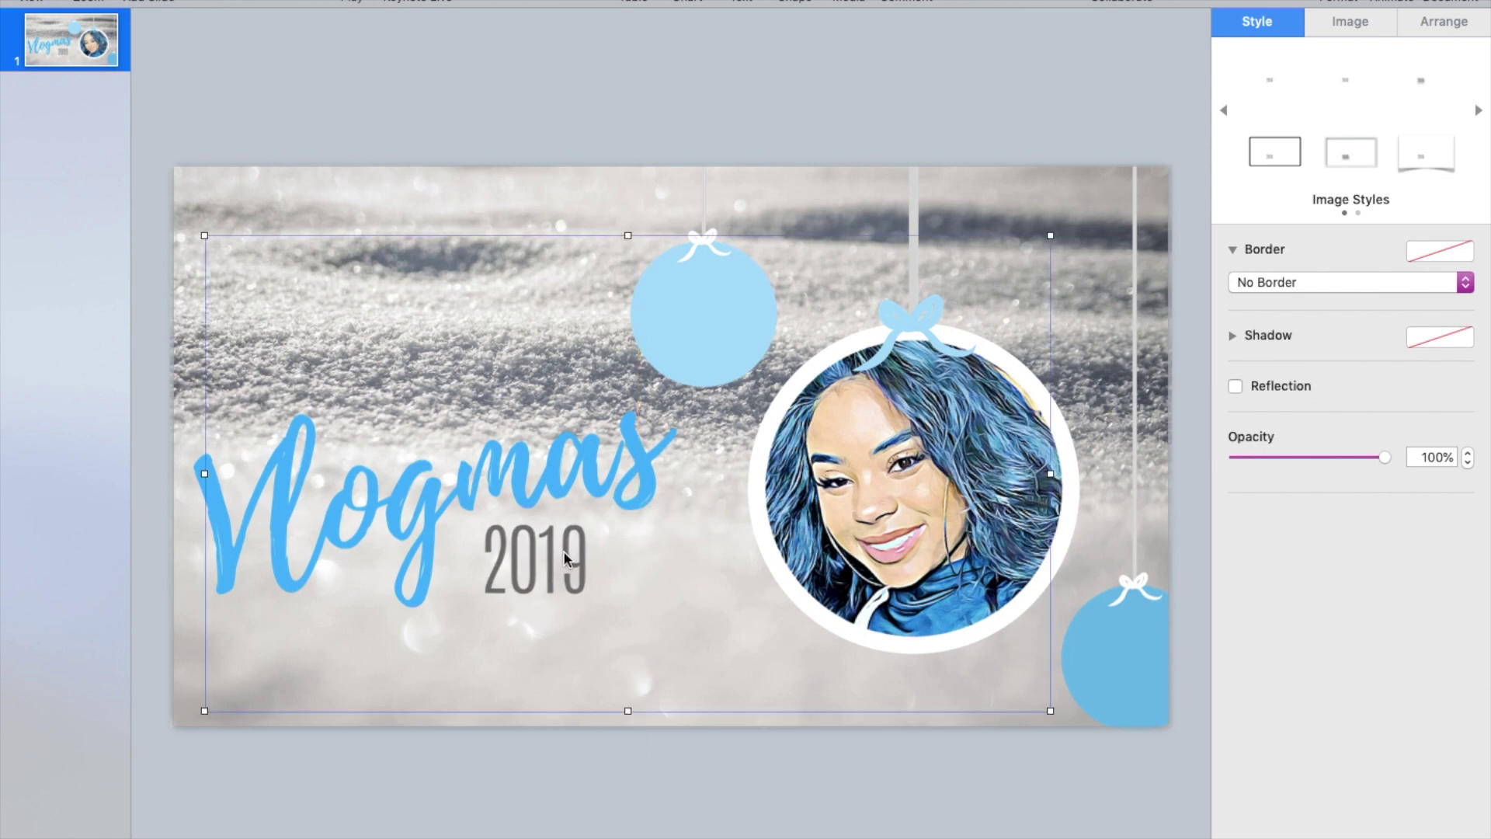
{"action": "left_click", "coordinate": [970, 109]}
Set the slide's transition to start automatically, without choosing a transition effect
{"action": "left_click", "coordinate": [1395, 19]}
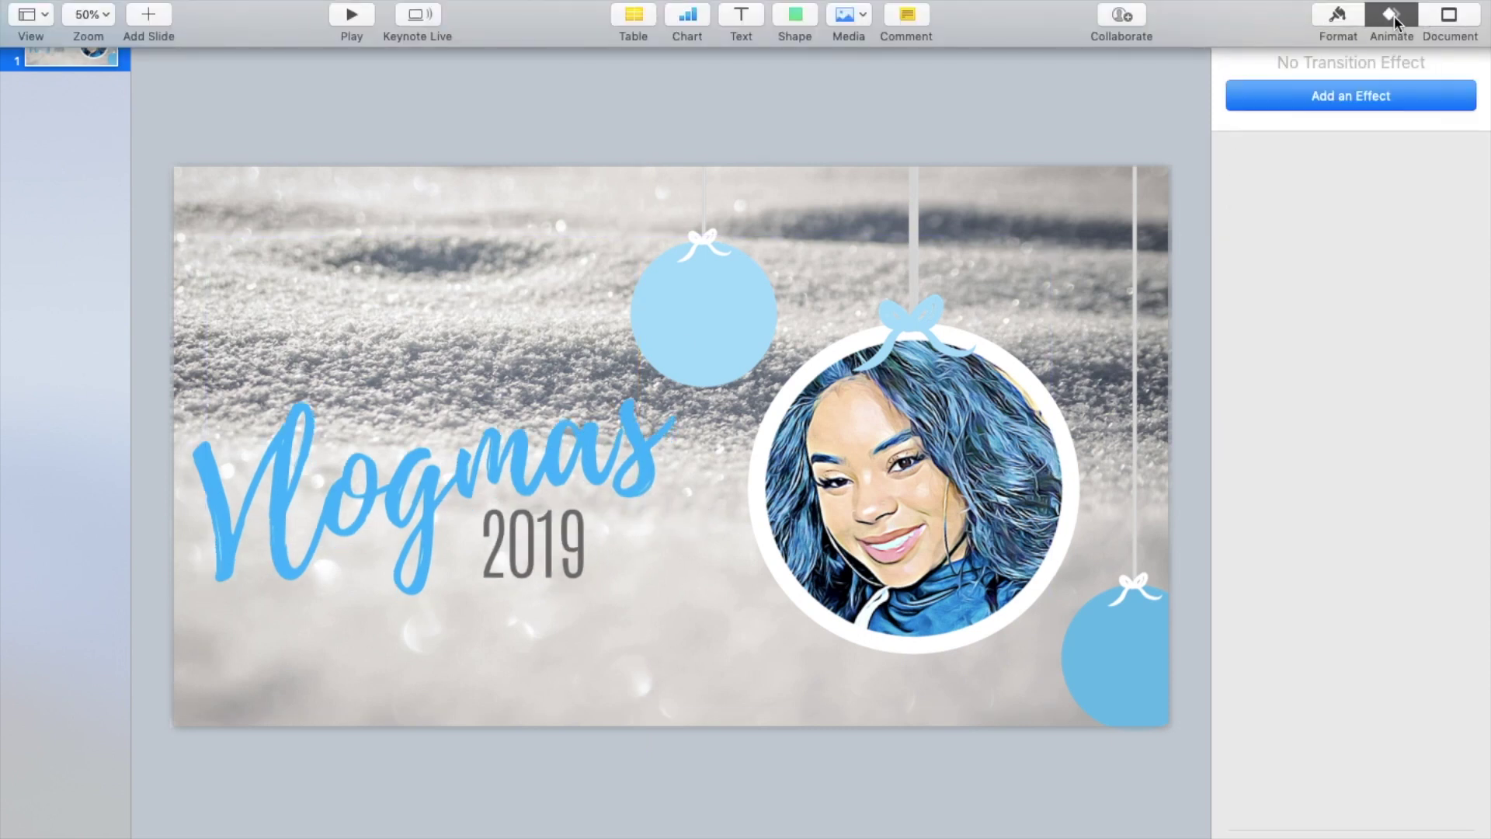
{"action": "left_click", "coordinate": [1380, 97]}
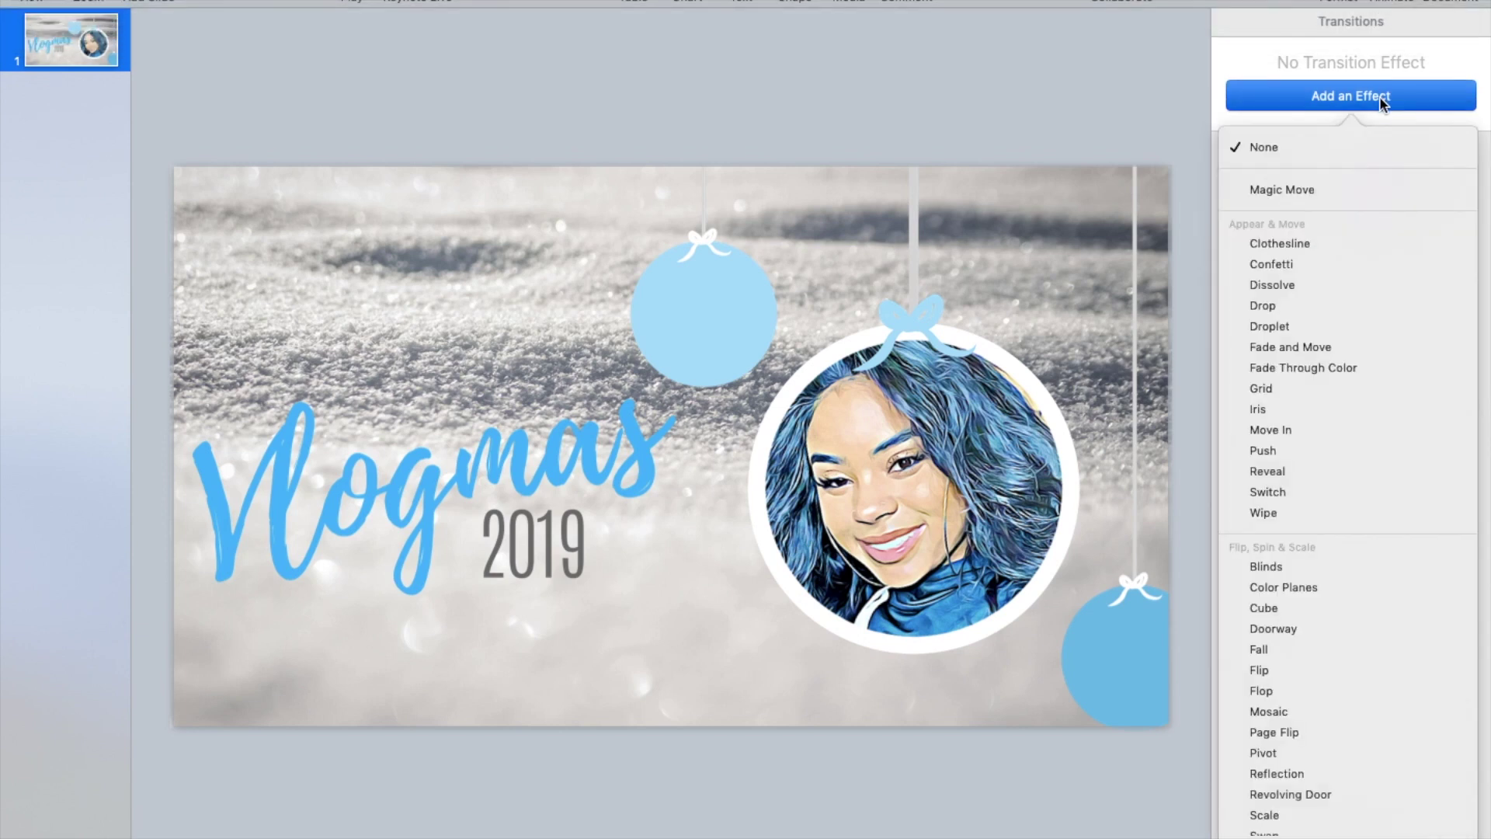
{"action": "left_click", "coordinate": [1377, 99]}
{"action": "left_click", "coordinate": [1364, 180]}
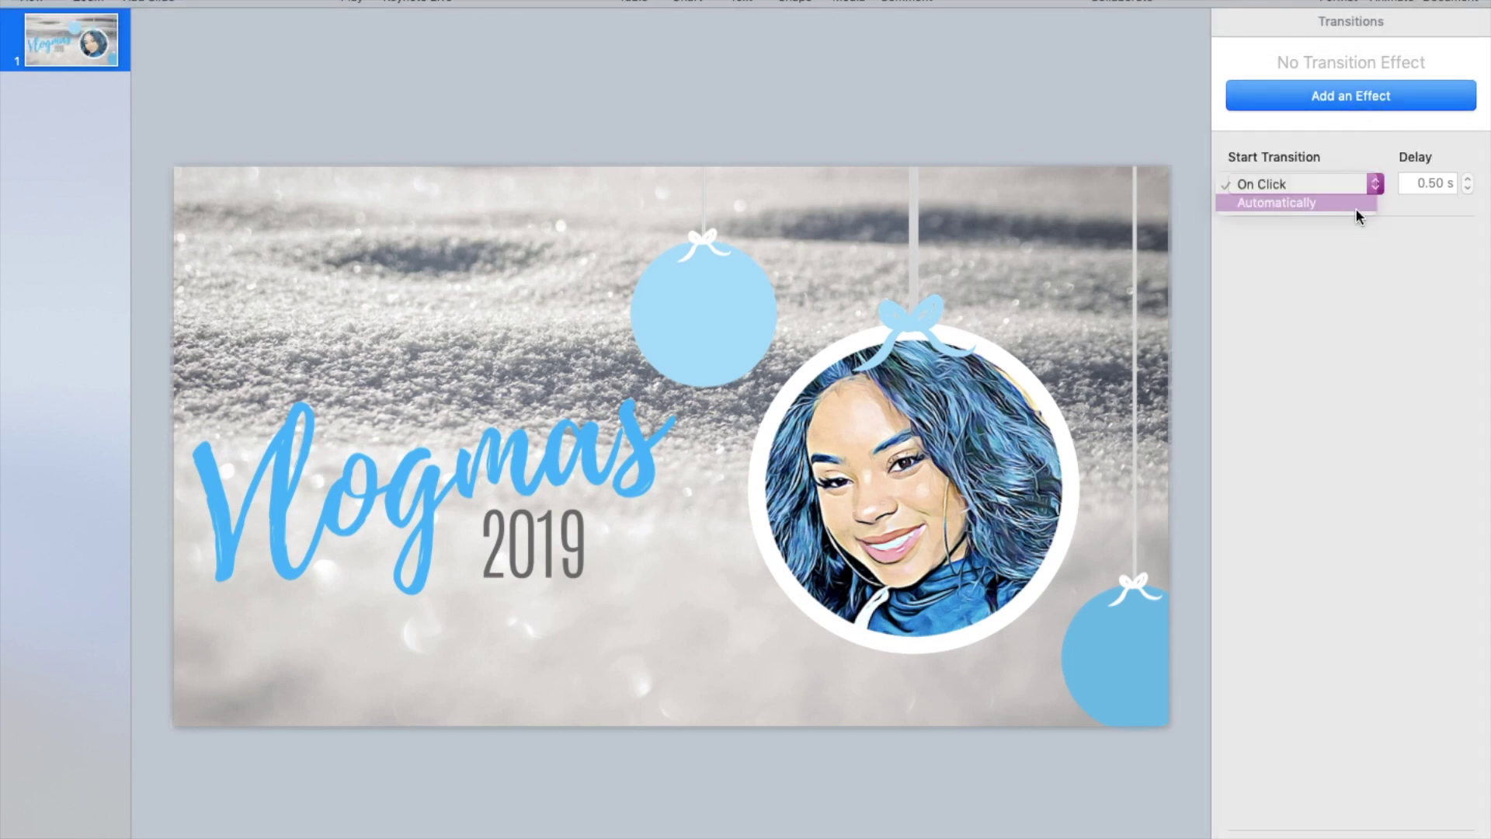
{"action": "left_click", "coordinate": [1355, 208]}
{"action": "left_click", "coordinate": [1365, 100]}
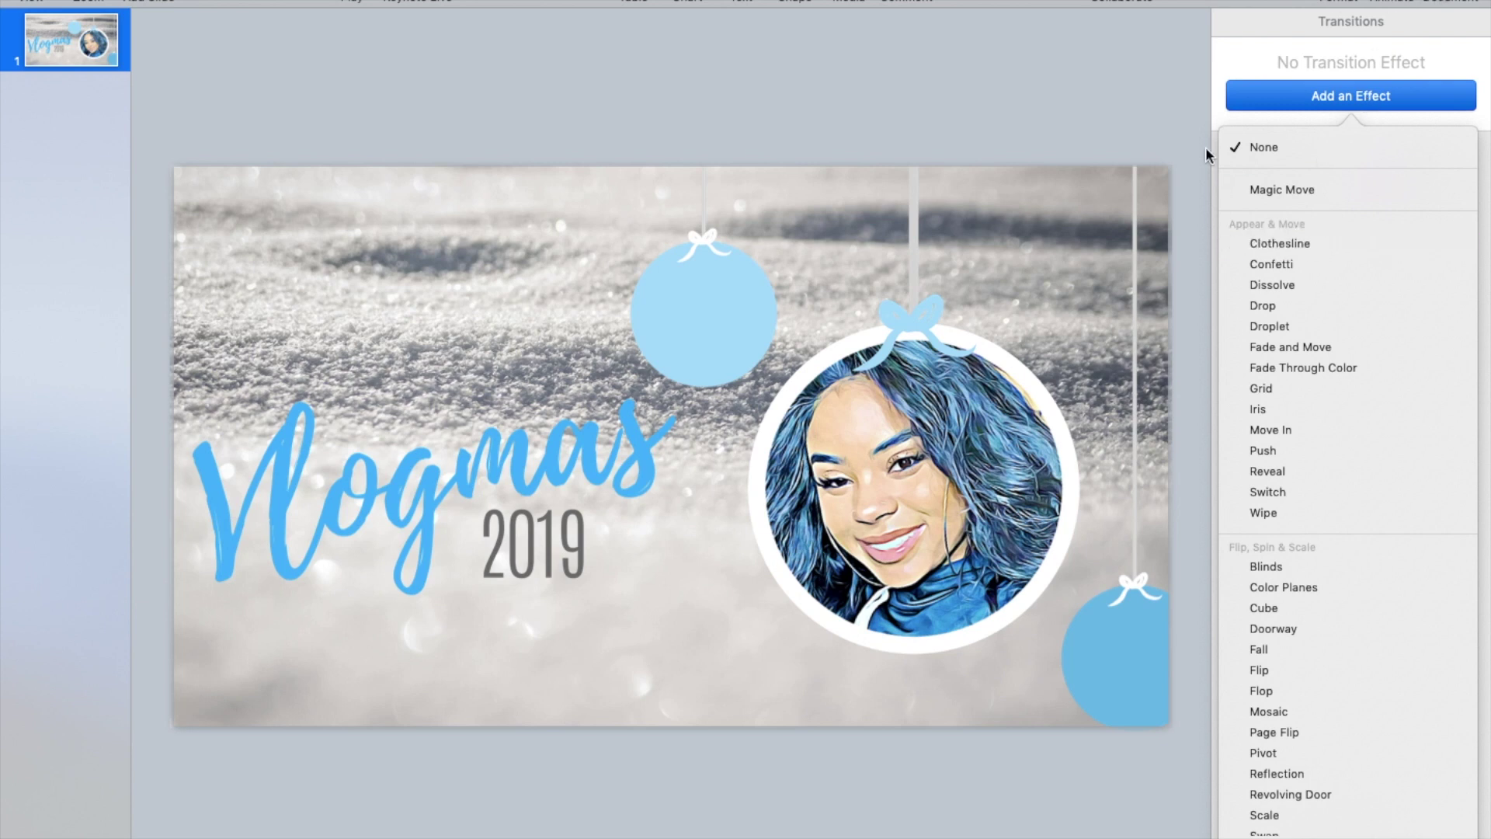
{"action": "left_click", "coordinate": [1106, 73]}
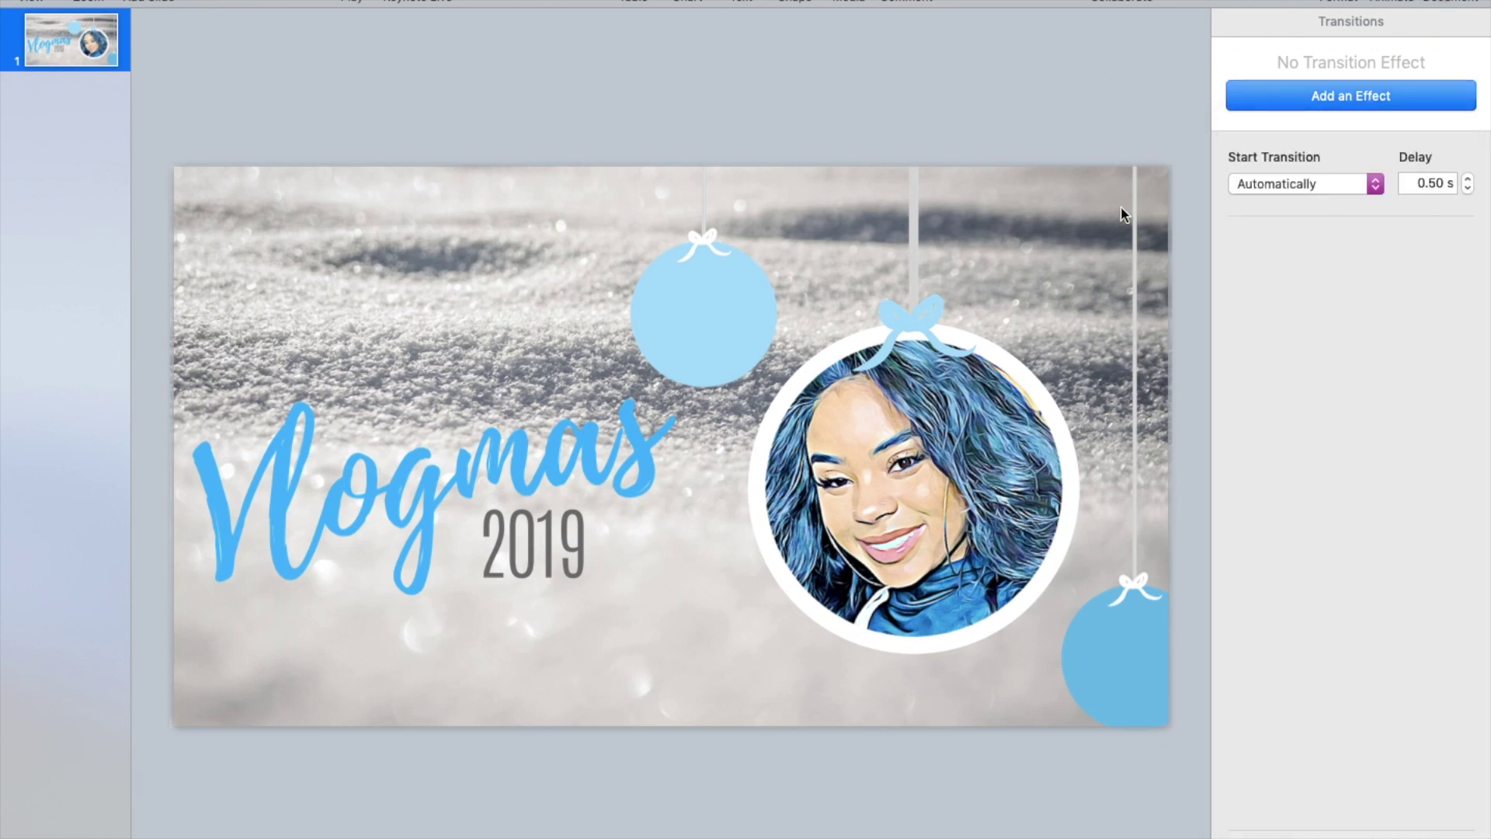
Show the build order and add an Appear build-in effect to the portrait ornament image Vlogmas (8).png
{"action": "left_click", "coordinate": [1126, 200]}
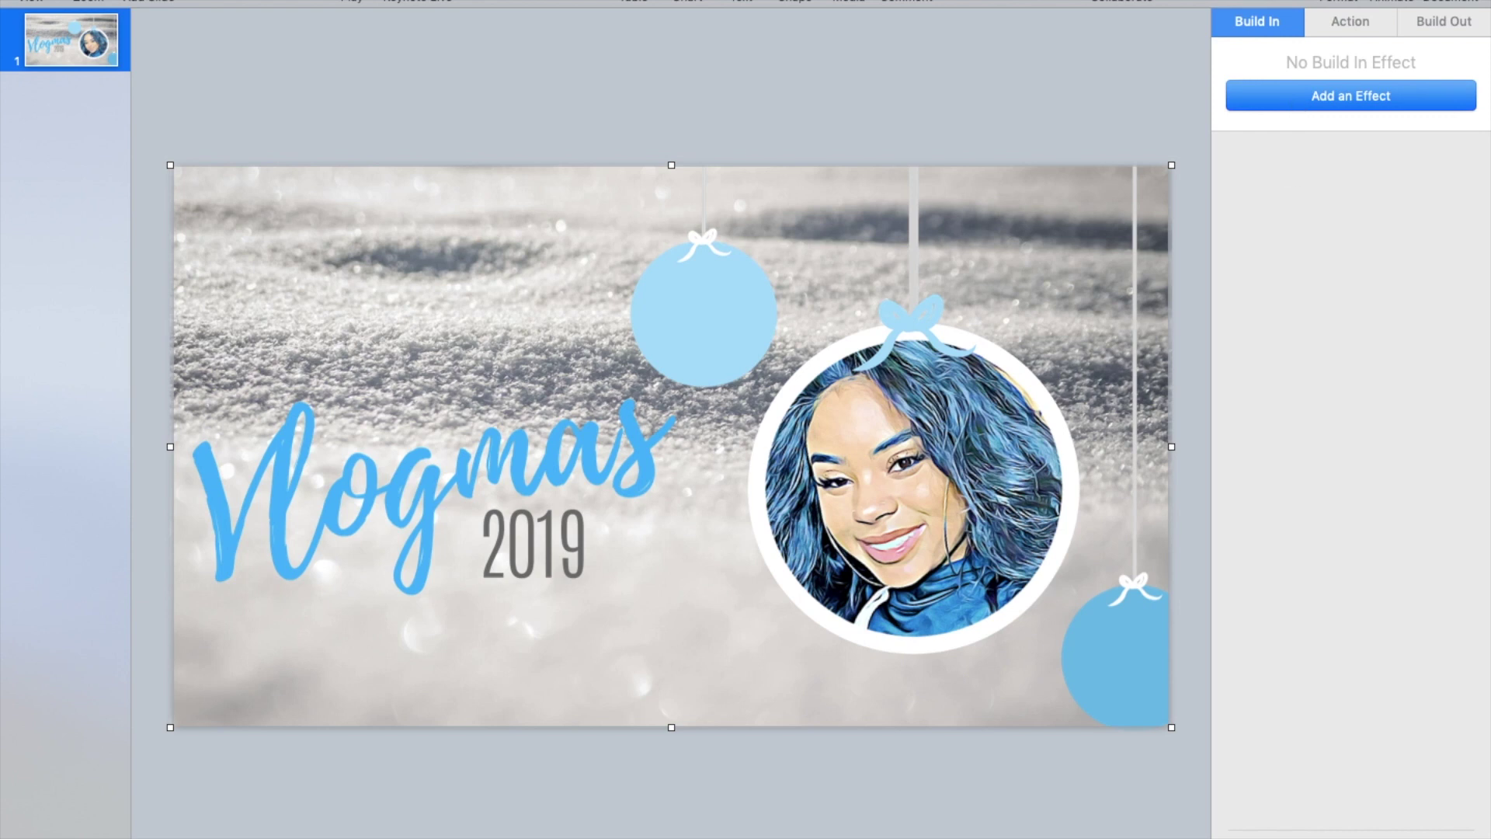
{"action": "left_click", "coordinate": [1371, 823]}
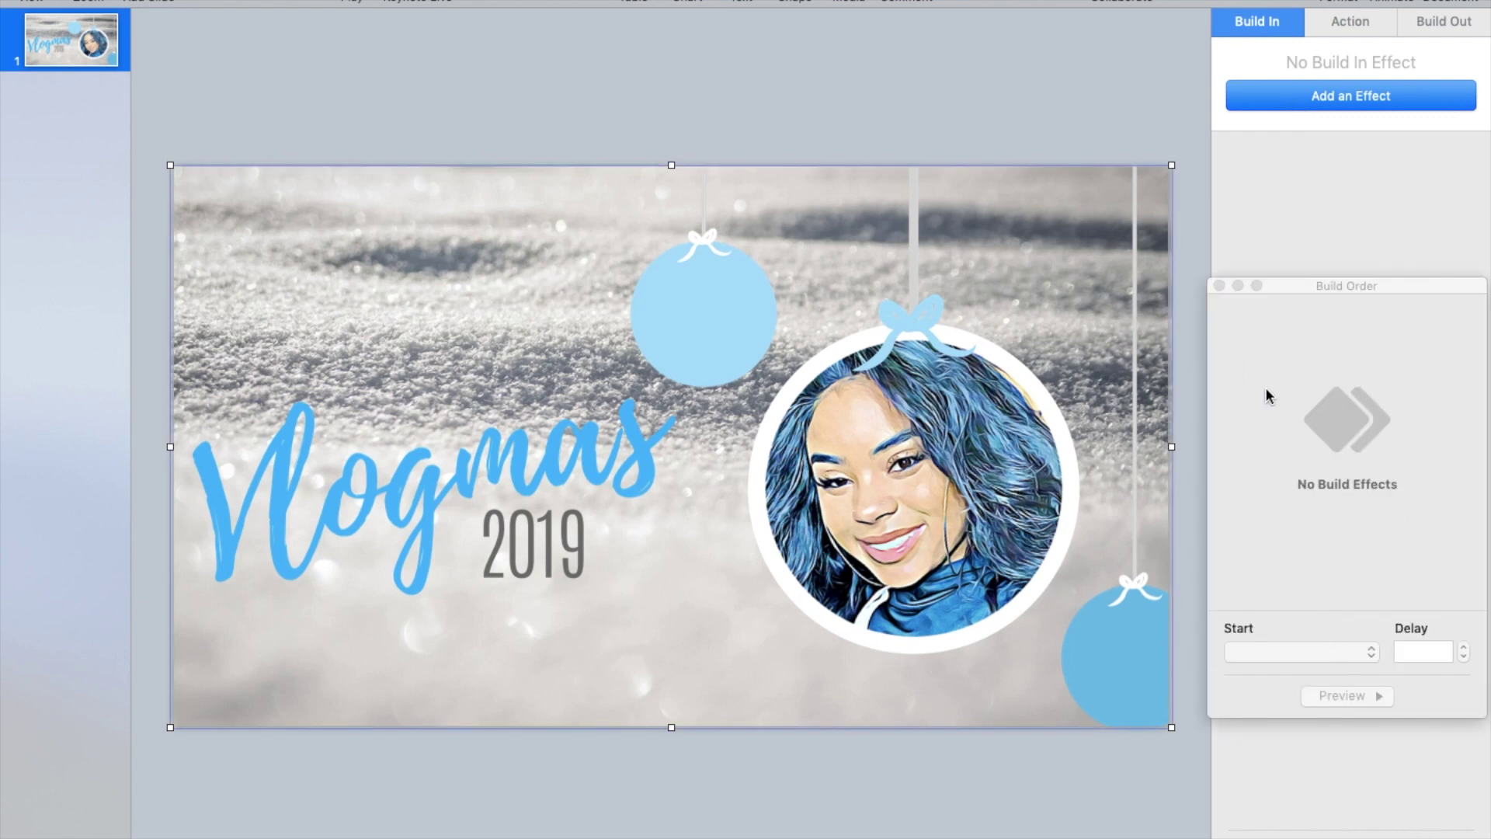
{"action": "left_click", "coordinate": [1334, 26]}
{"action": "left_click", "coordinate": [1266, 25]}
{"action": "left_click", "coordinate": [1298, 99]}
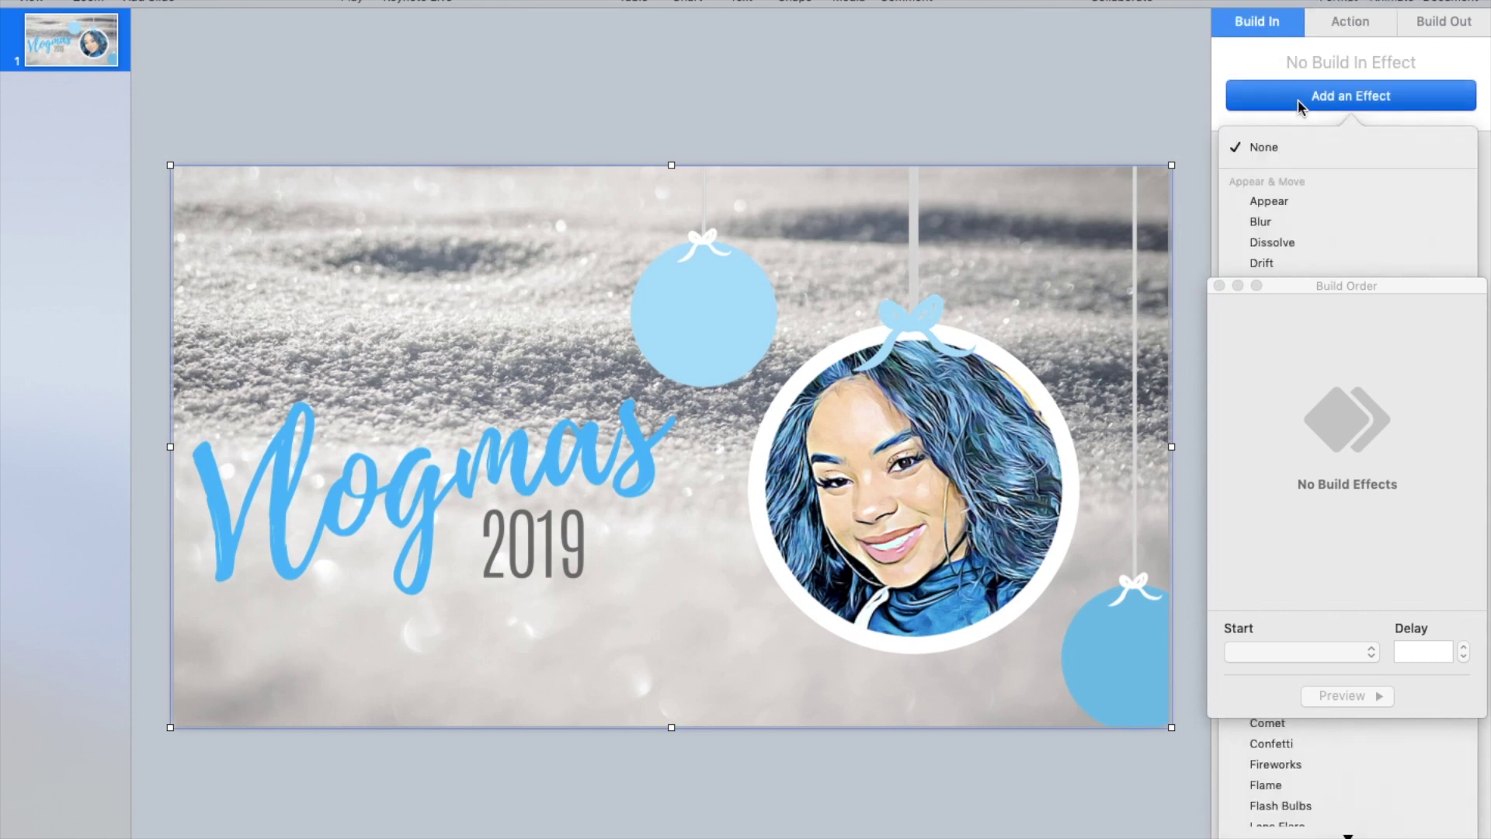
{"action": "left_click", "coordinate": [1287, 202]}
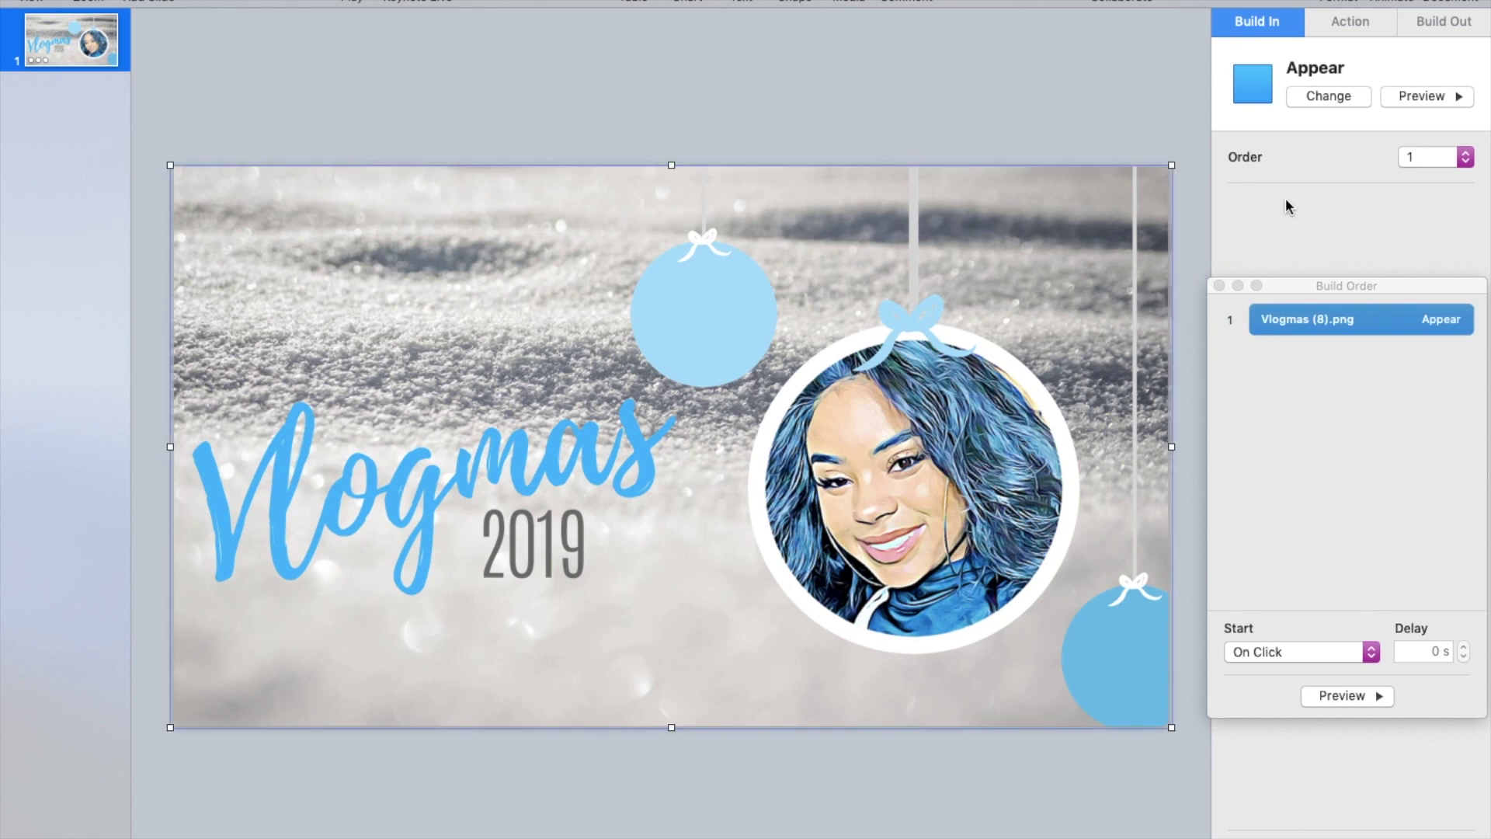
{"action": "left_click", "coordinate": [1320, 321]}
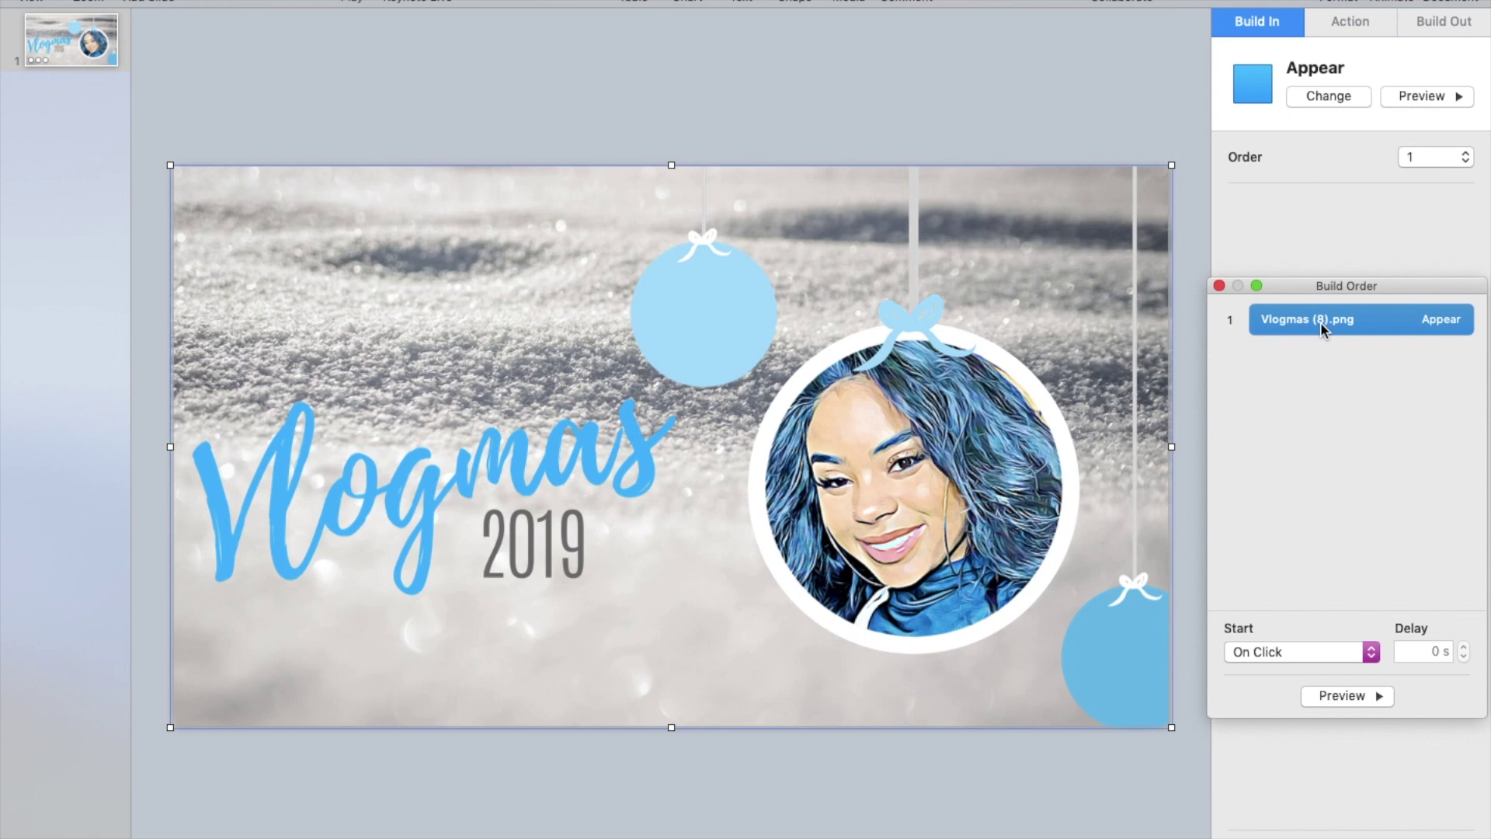
Nudge the plain blue ornaments image Vlogmas (5).png slightly to the left and add an Appear build-in effect to it
{"action": "left_click", "coordinate": [1044, 320]}
{"action": "left_click", "coordinate": [906, 253]}
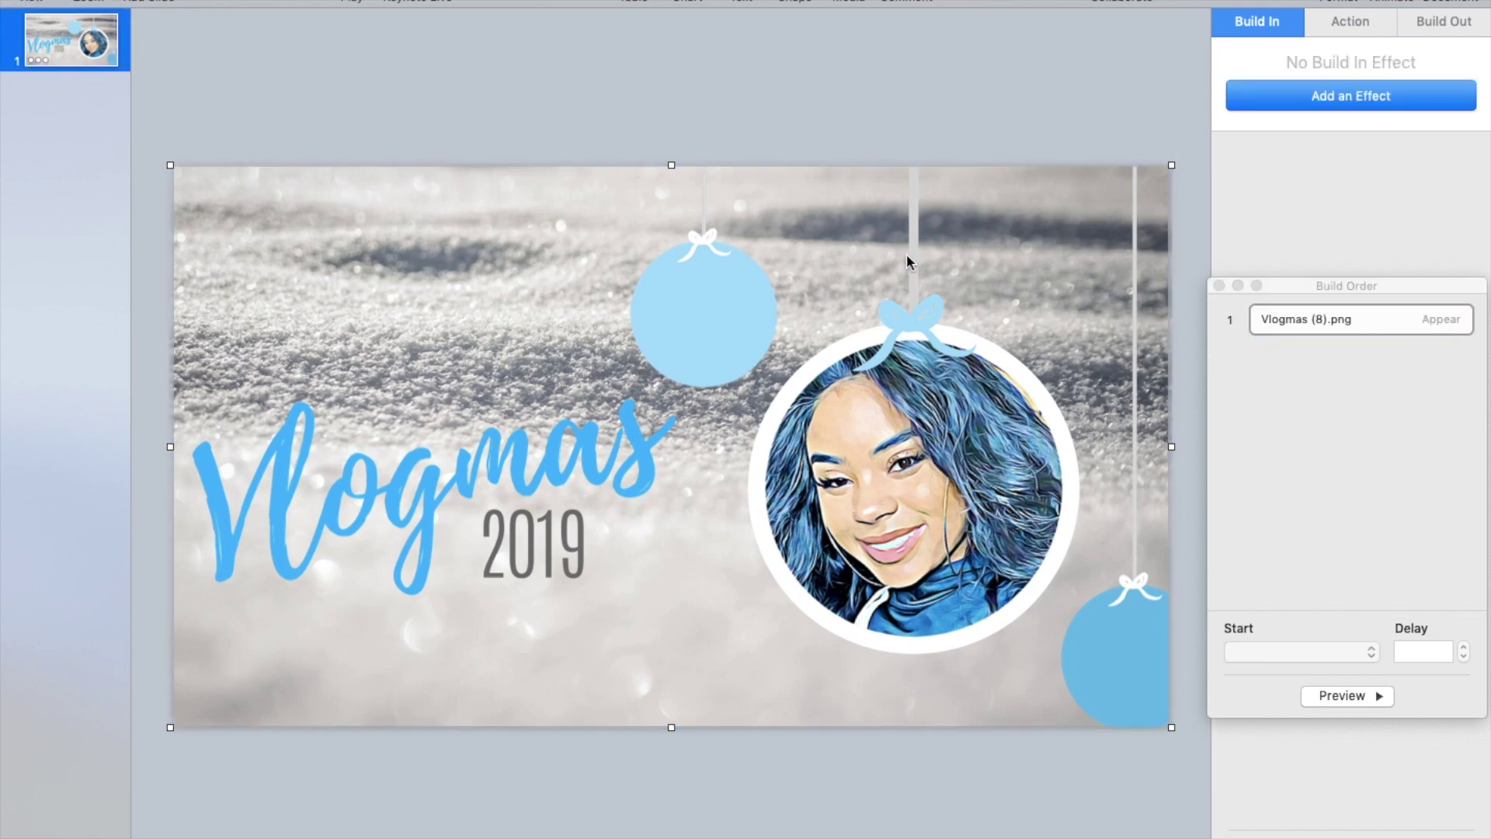
{"action": "left_click", "coordinate": [911, 238]}
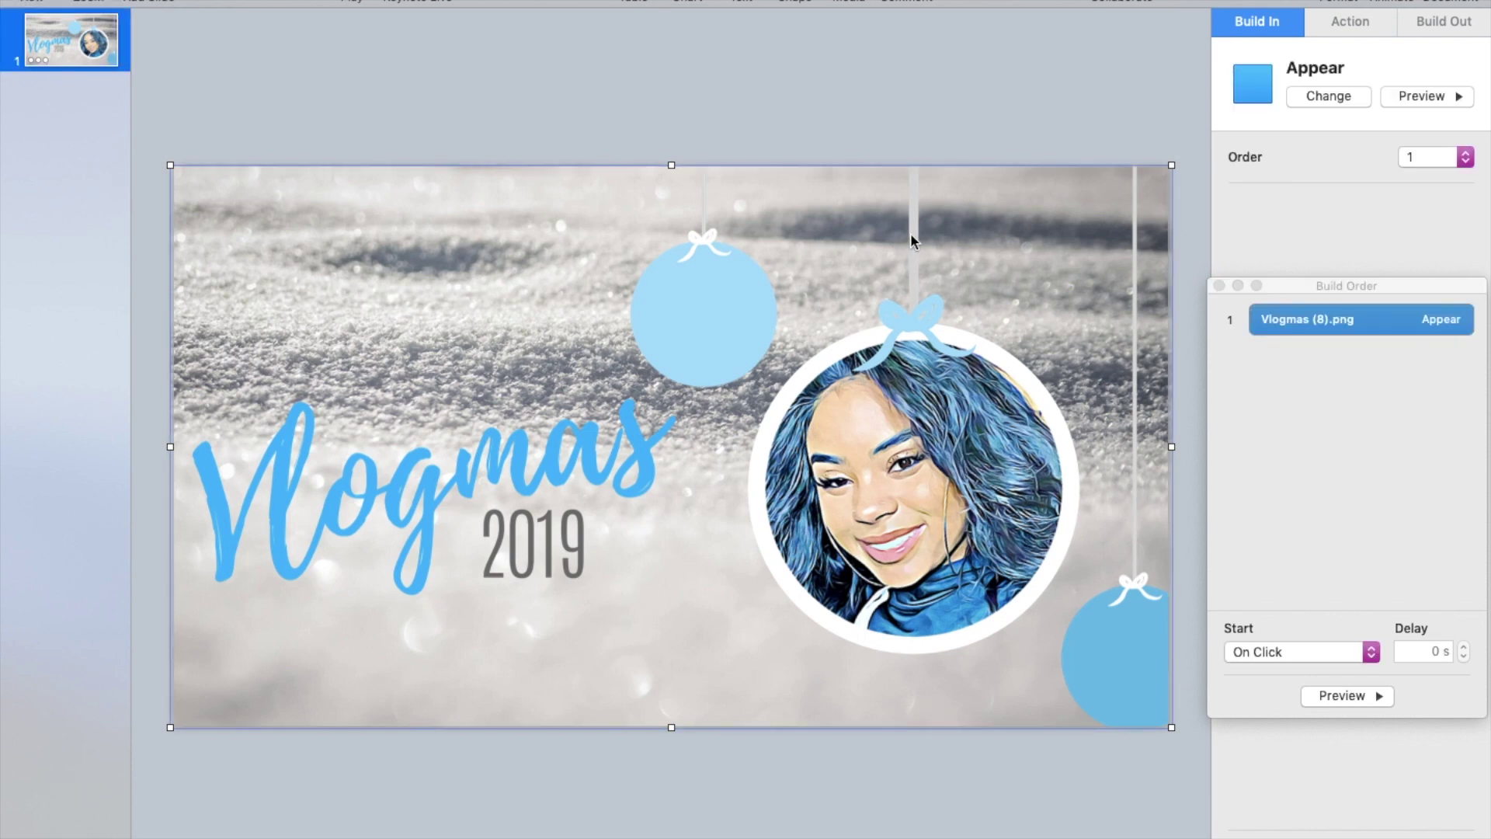
{"action": "double_click", "coordinate": [755, 277]}
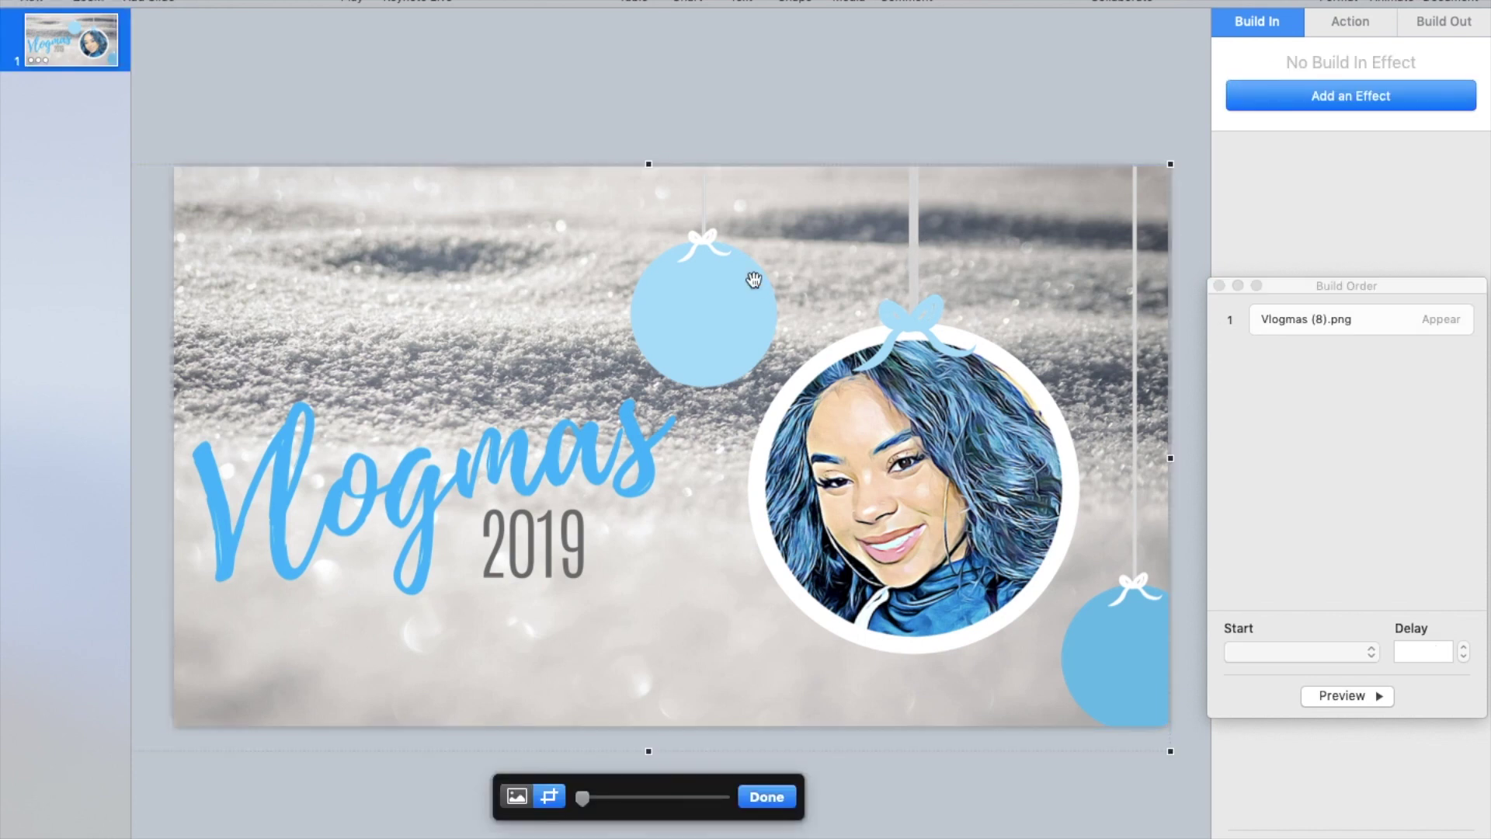
{"action": "left_click", "coordinate": [860, 129]}
{"action": "left_click", "coordinate": [708, 322]}
{"action": "left_click_drag", "start_coordinate": [710, 296], "coordinate": [708, 298]}
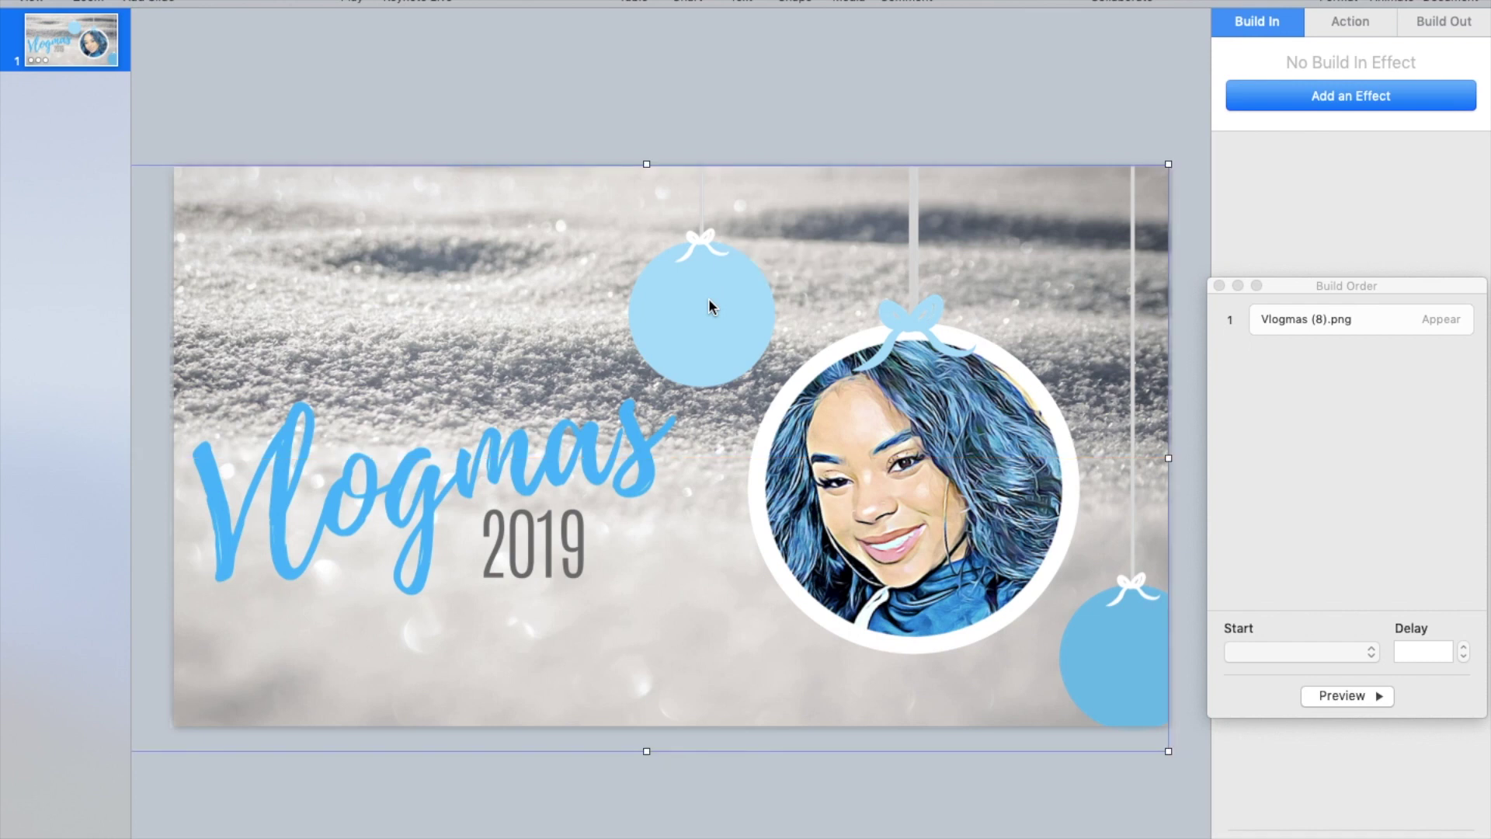
{"action": "left_click", "coordinate": [1283, 104]}
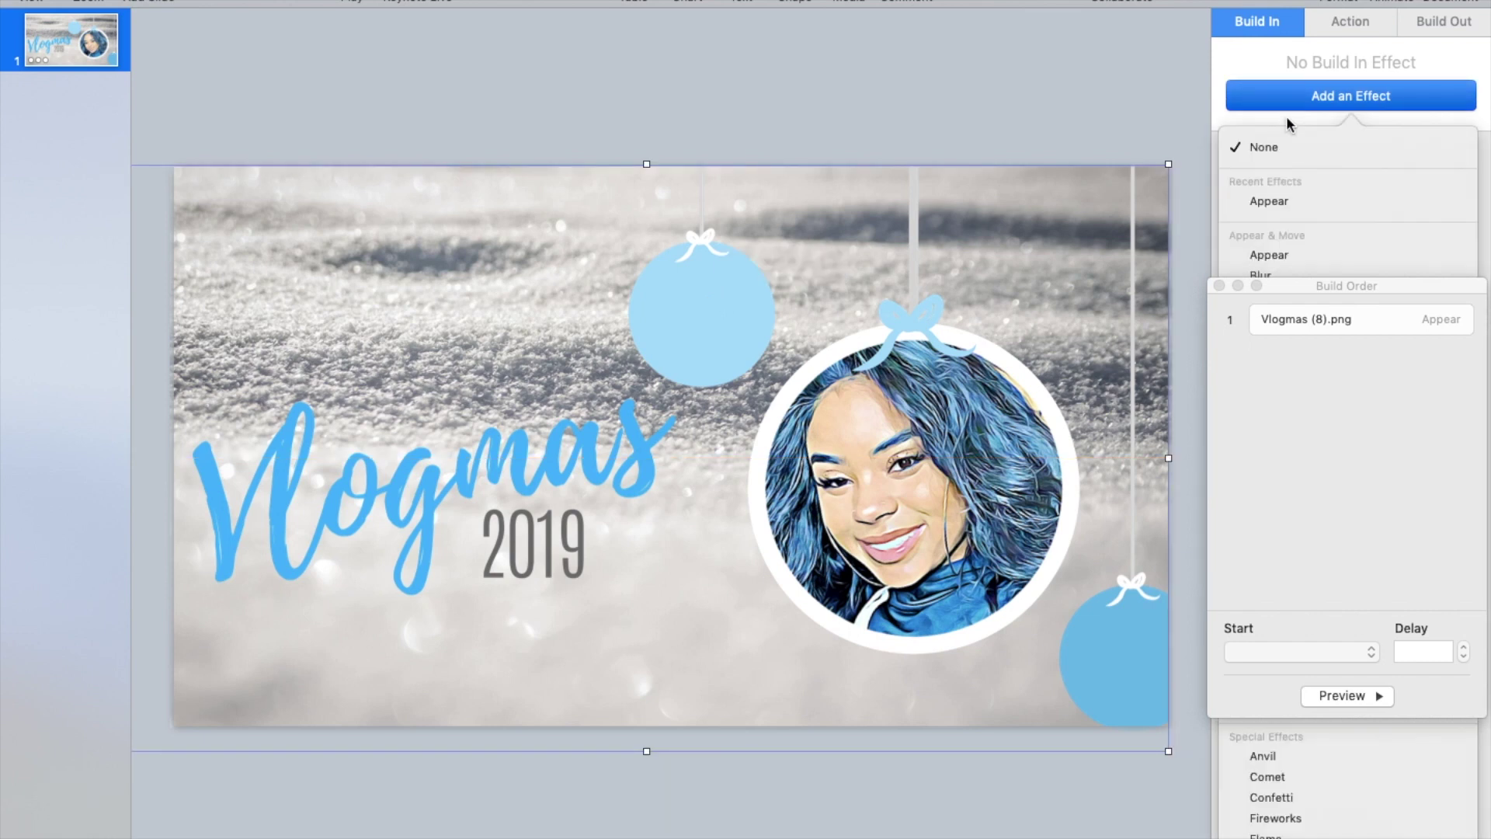
{"action": "left_click", "coordinate": [1302, 254]}
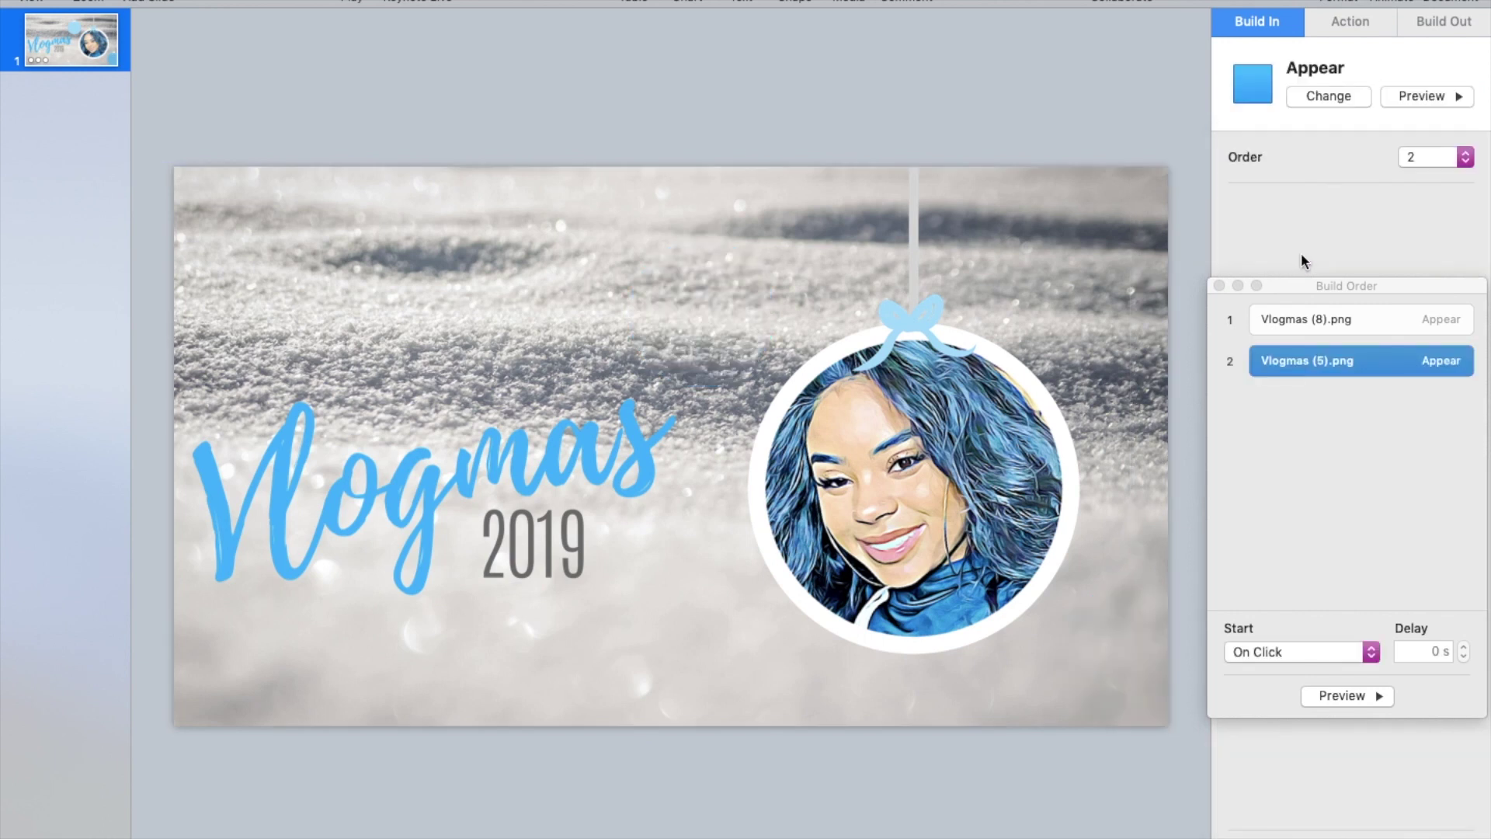
Add Appear build-in effects to the Vlogmas title image and the 2019 image
{"action": "left_click", "coordinate": [918, 431]}
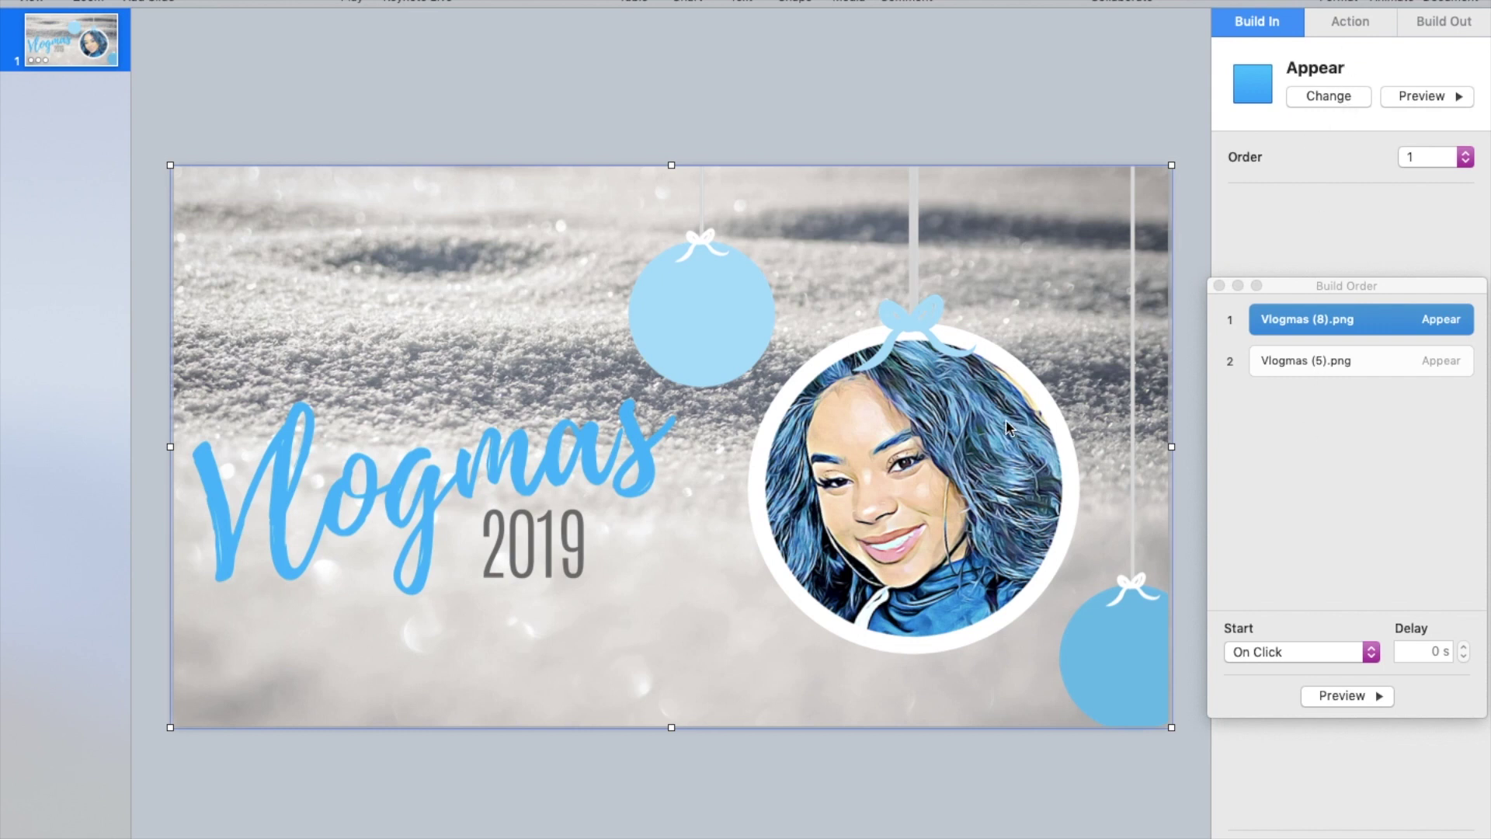
{"action": "left_click_drag", "start_coordinate": [917, 280], "coordinate": [912, 273]}
{"action": "left_click", "coordinate": [1301, 324]}
{"action": "left_click", "coordinate": [1333, 22]}
{"action": "left_click", "coordinate": [1317, 94]}
{"action": "left_click", "coordinate": [1243, 243]}
{"action": "key", "text": "Tab"}
{"action": "left_click", "coordinate": [1320, 96]}
{"action": "left_click", "coordinate": [1309, 250]}
{"action": "key", "text": "Tab"}
{"action": "left_click", "coordinate": [1320, 94]}
{"action": "left_click", "coordinate": [1302, 263]}
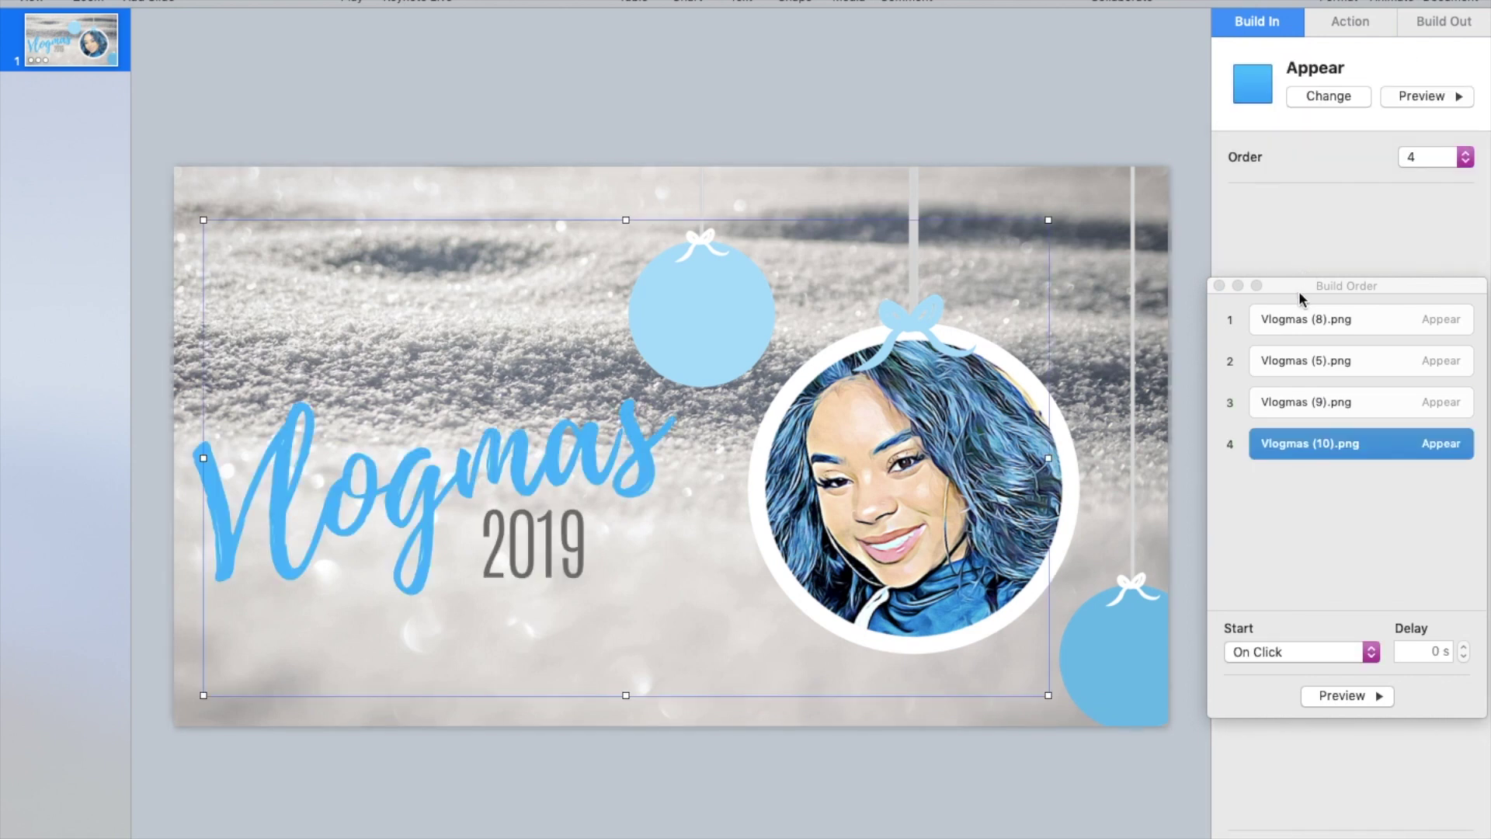
Set the Vlogmas (8).png build to start After Transition and the Vlogmas (5).png build After Build 1
{"action": "left_click", "coordinate": [1317, 325]}
{"action": "left_click_drag", "start_coordinate": [1318, 325], "coordinate": [1317, 360]}
{"action": "left_click", "coordinate": [1317, 360]}
{"action": "left_click", "coordinate": [1320, 319]}
{"action": "left_click", "coordinate": [1325, 652]}
{"action": "left_click", "coordinate": [1320, 669]}
{"action": "left_click", "coordinate": [1338, 360]}
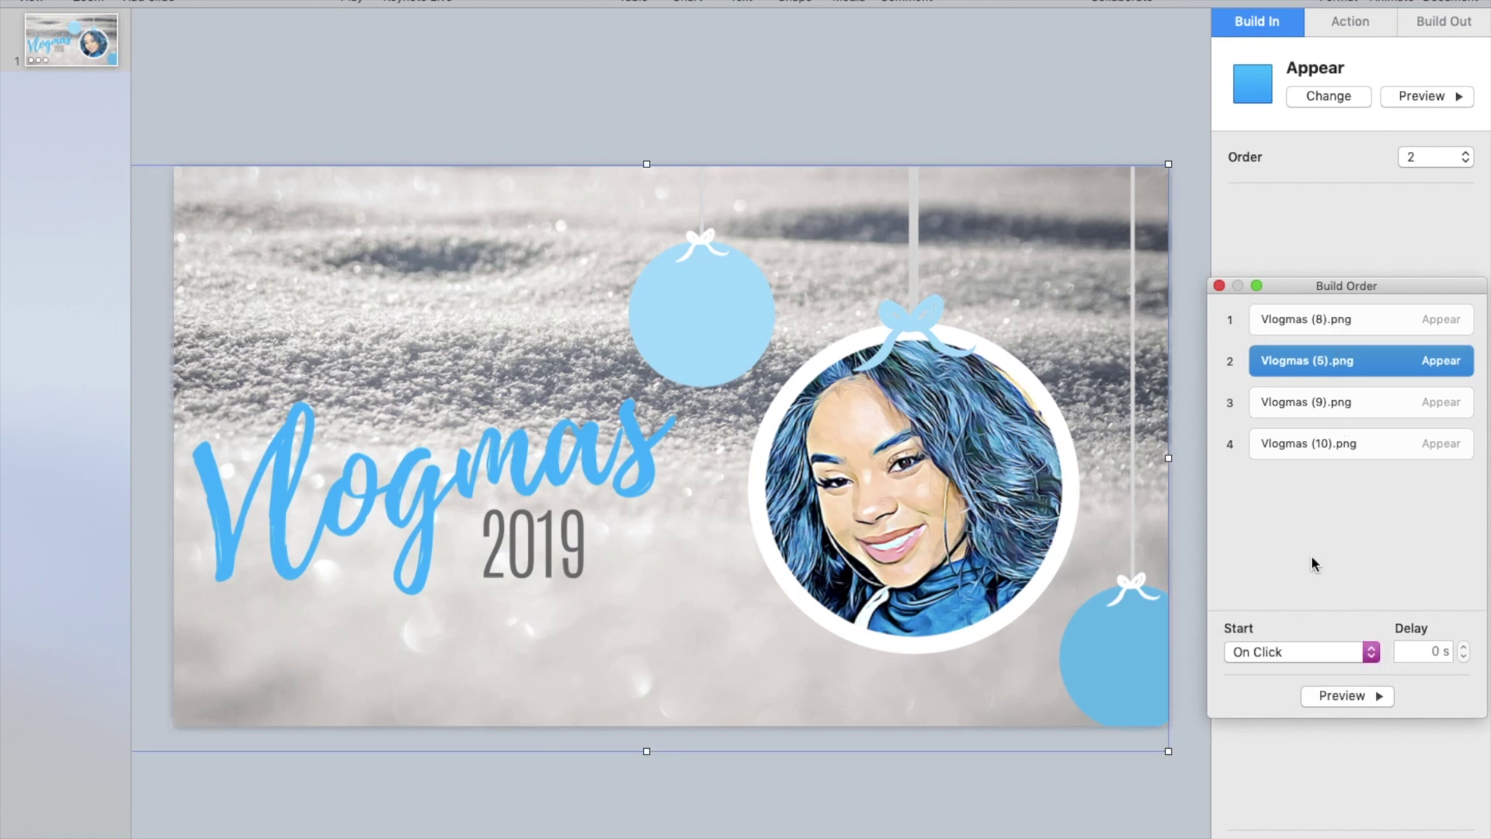
{"action": "left_click", "coordinate": [1298, 652]}
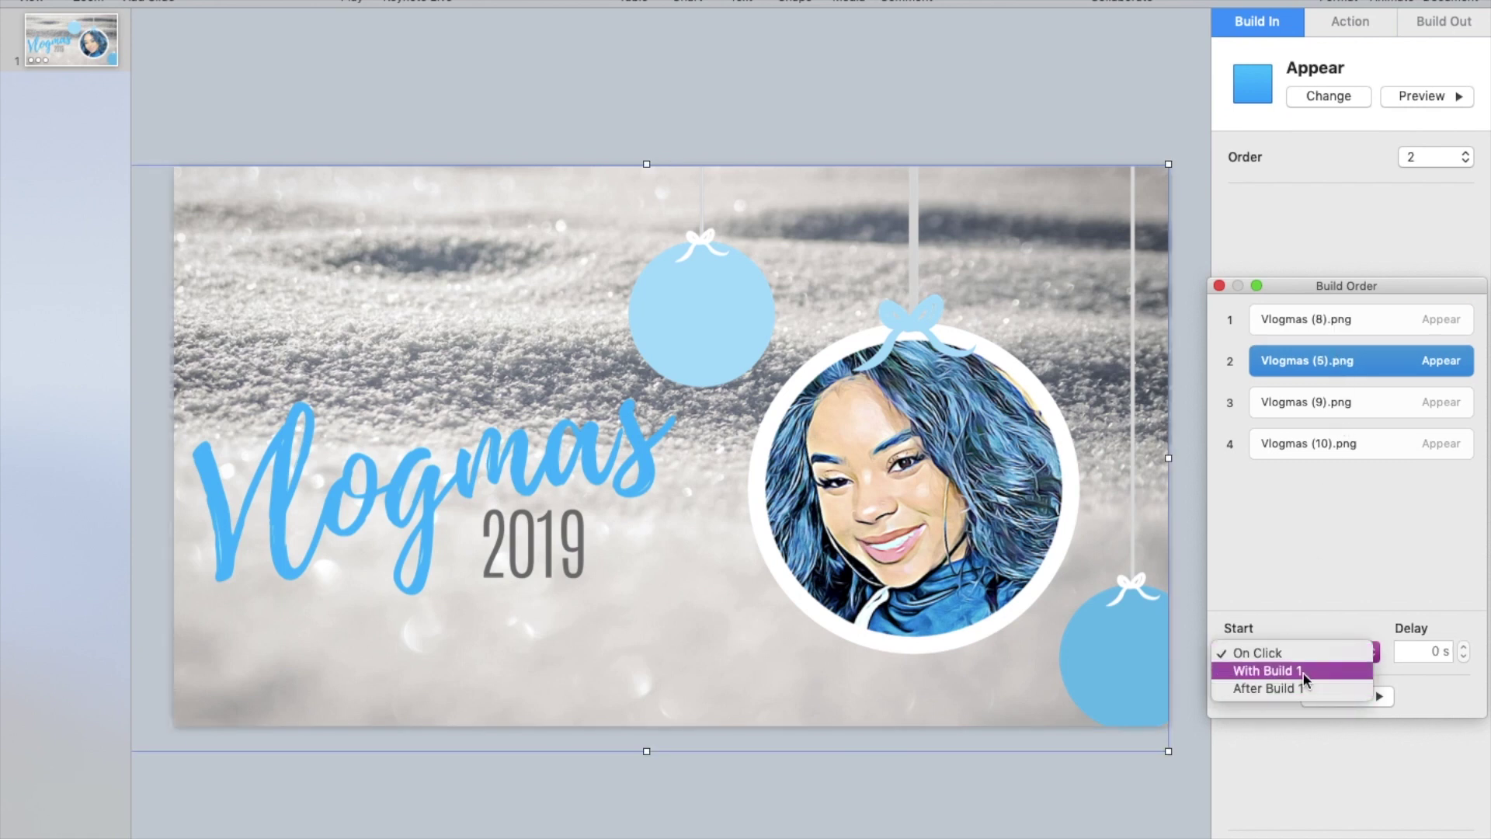
{"action": "left_click", "coordinate": [1303, 687]}
Set the Vlogmas (9).png build to start After Build 2 and the Vlogmas (10).png build After Build 3
{"action": "left_click", "coordinate": [1302, 396]}
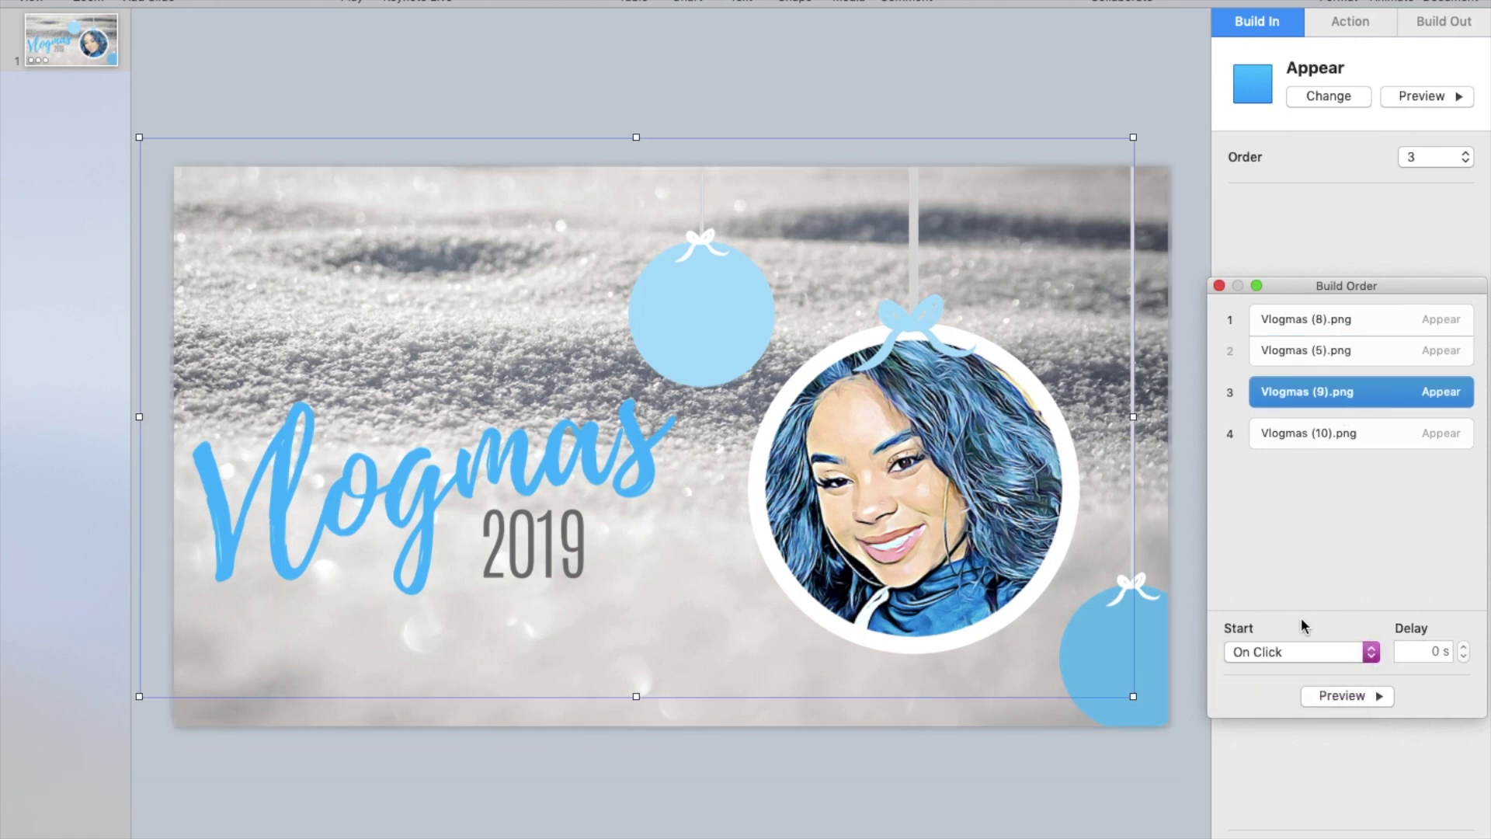
{"action": "left_click", "coordinate": [1299, 650]}
{"action": "left_click", "coordinate": [1299, 688]}
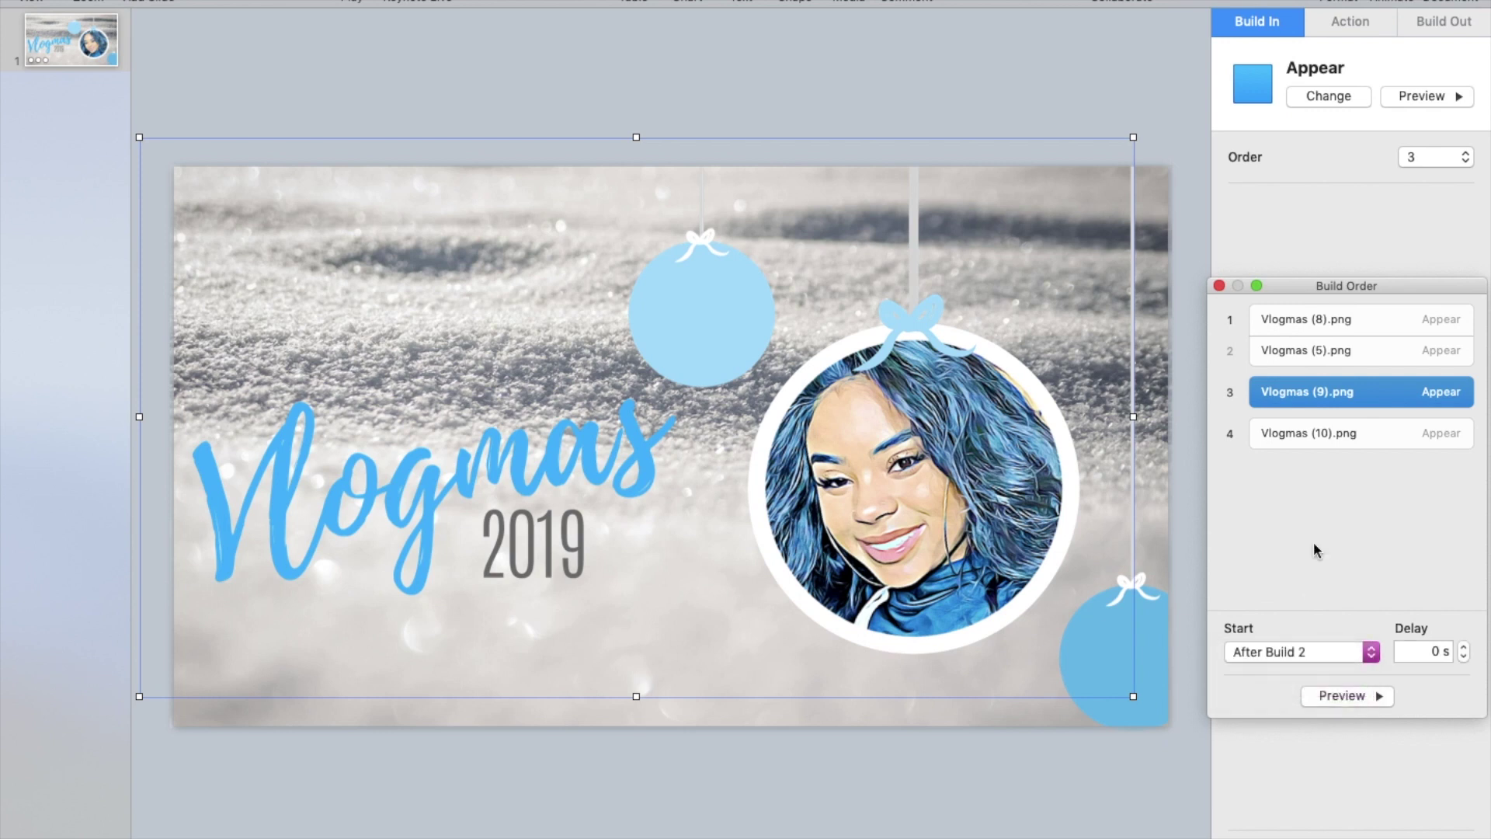
{"action": "left_click", "coordinate": [1320, 424]}
{"action": "left_click", "coordinate": [1309, 660]}
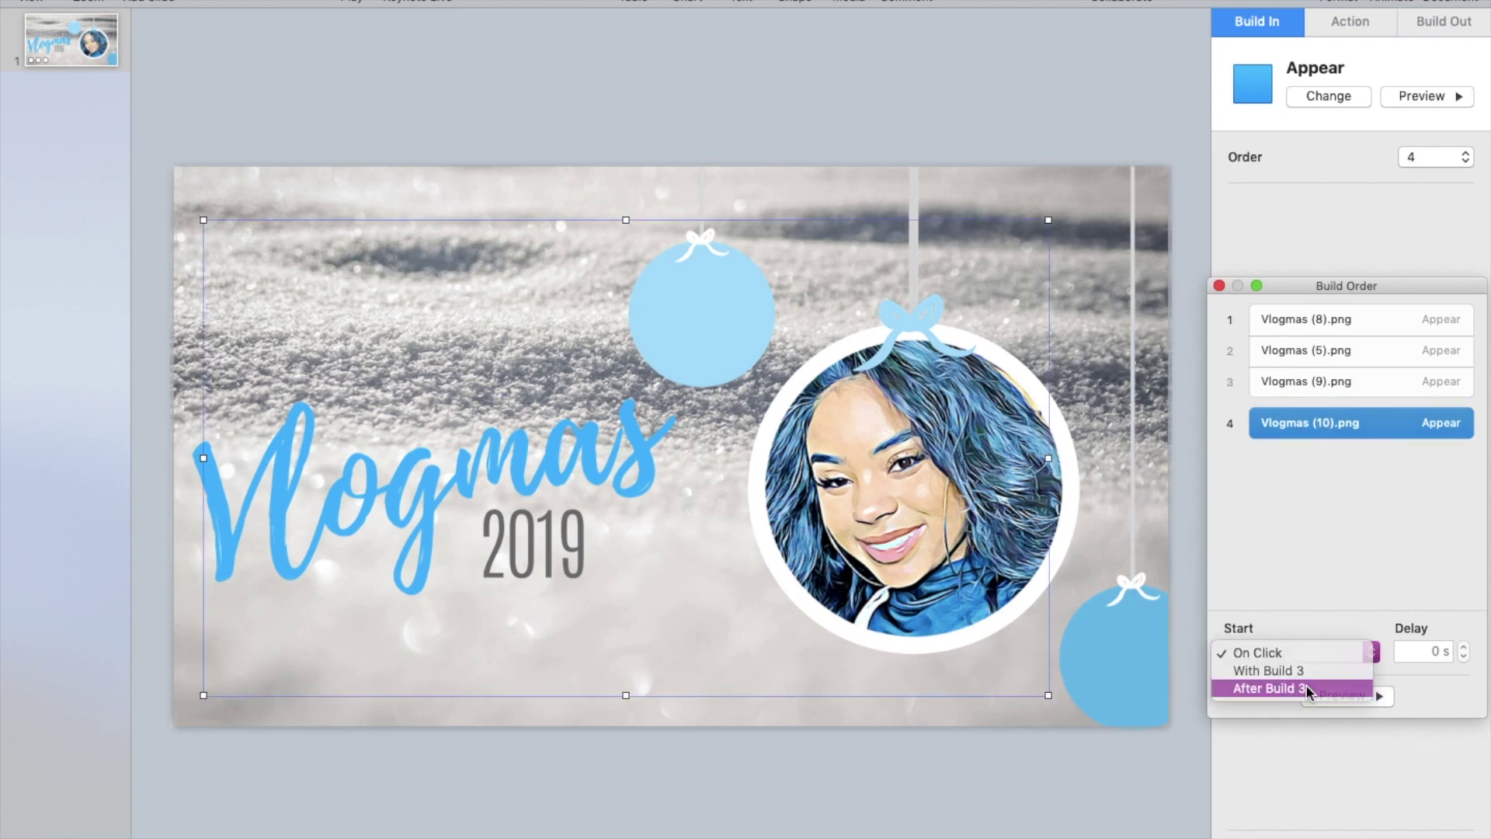
{"action": "left_click", "coordinate": [1306, 687]}
Change the portrait ornament's build-in effect to Drop, moving the build order window clear of the effects list
{"action": "left_click", "coordinate": [1333, 322]}
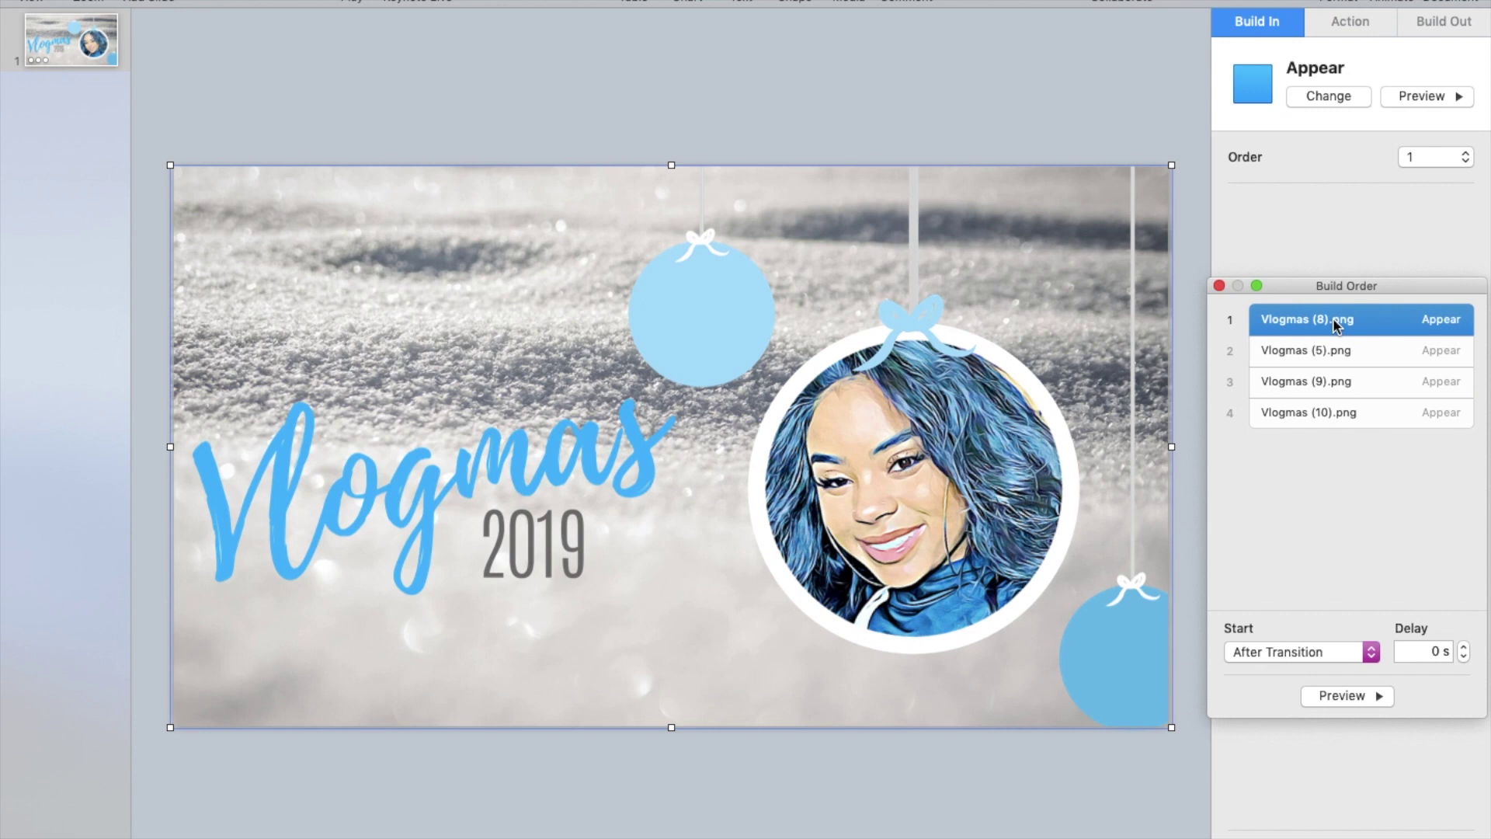
{"action": "left_click", "coordinate": [1335, 94]}
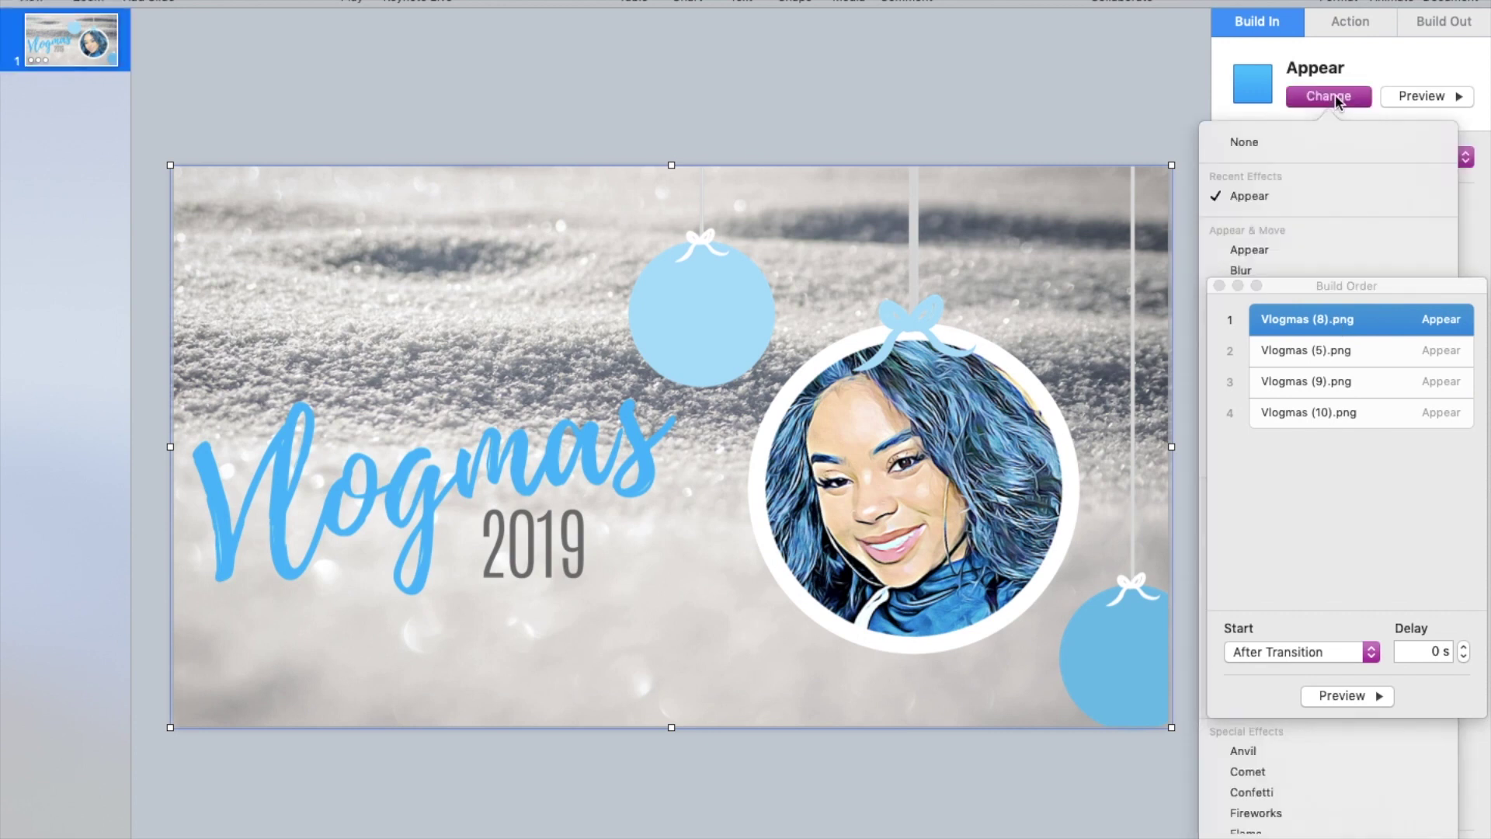
{"action": "left_click_drag", "start_coordinate": [1319, 292], "coordinate": [271, 395]}
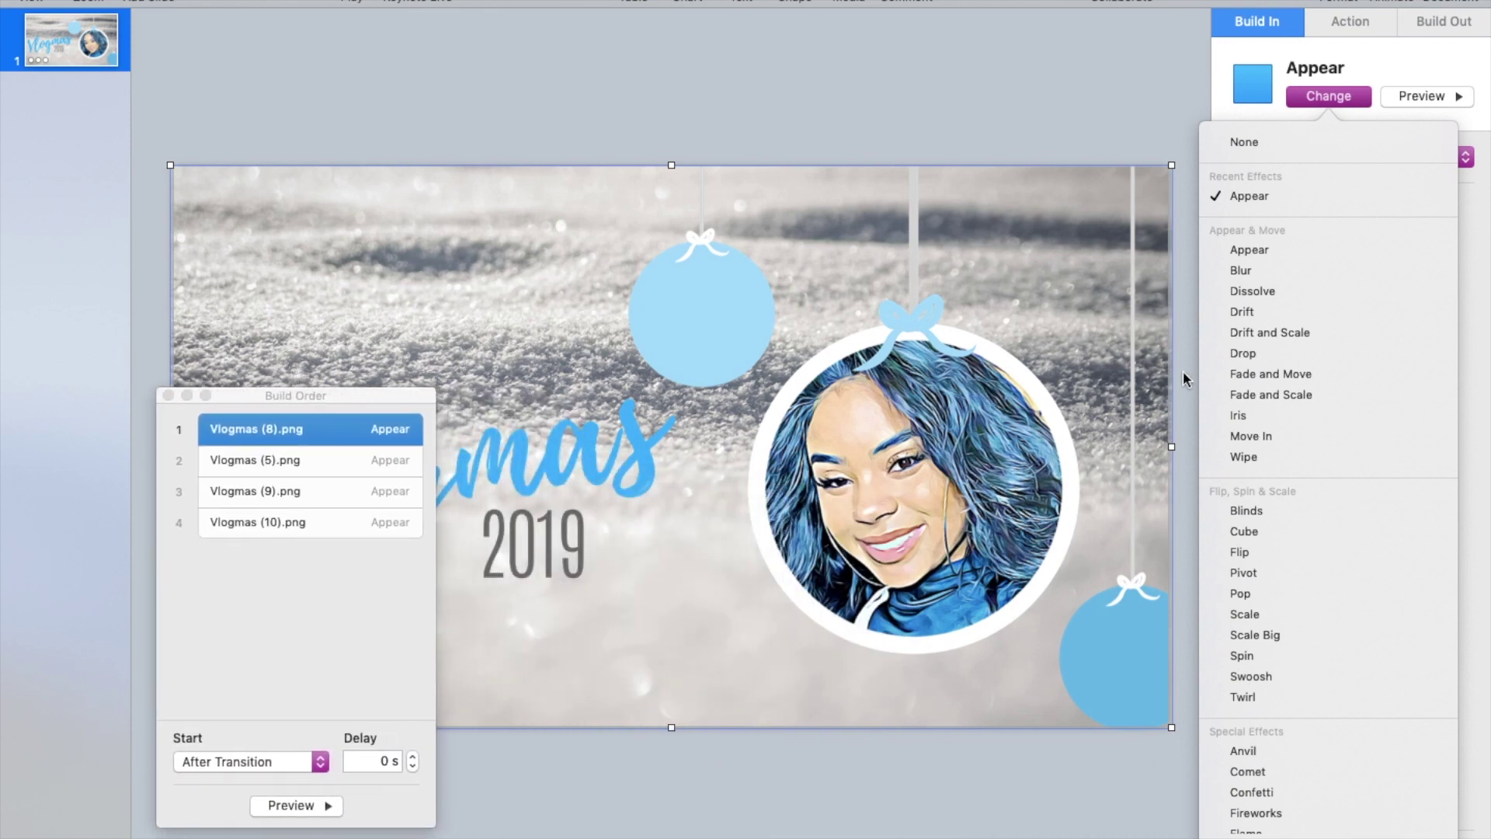
{"action": "left_click", "coordinate": [1259, 351]}
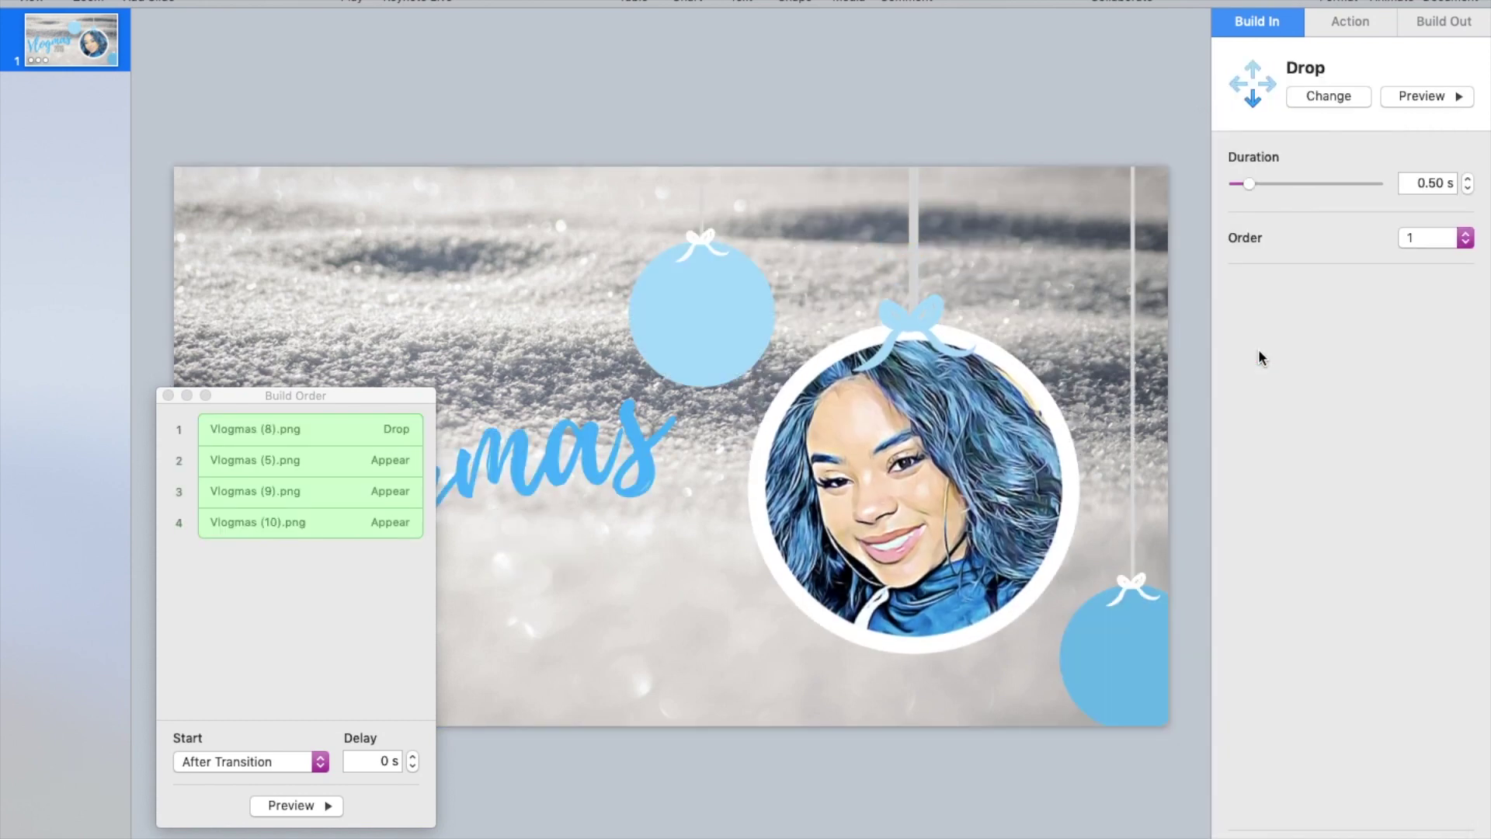
Reorder the builds so Vlogmas (5).png comes first, Vlogmas (8).png second and Vlogmas (9).png third
{"action": "left_click", "coordinate": [357, 466]}
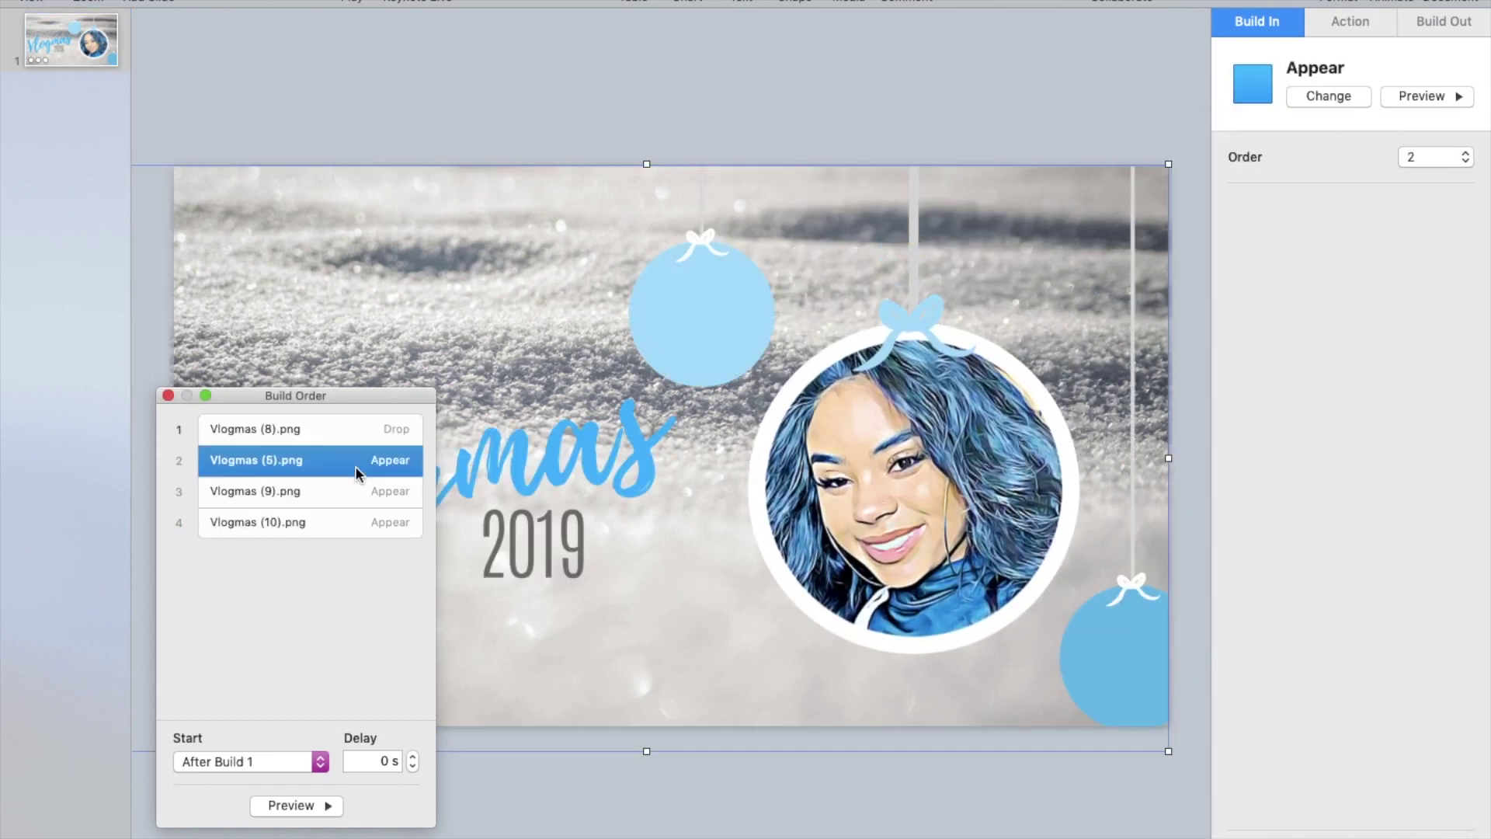
{"action": "mouse_move", "coordinate": [356, 472]}
{"action": "left_mouse_down"}
{"action": "mouse_move", "coordinate": [356, 431]}
{"action": "mouse_move", "coordinate": [356, 489]}
{"action": "left_mouse_up"}
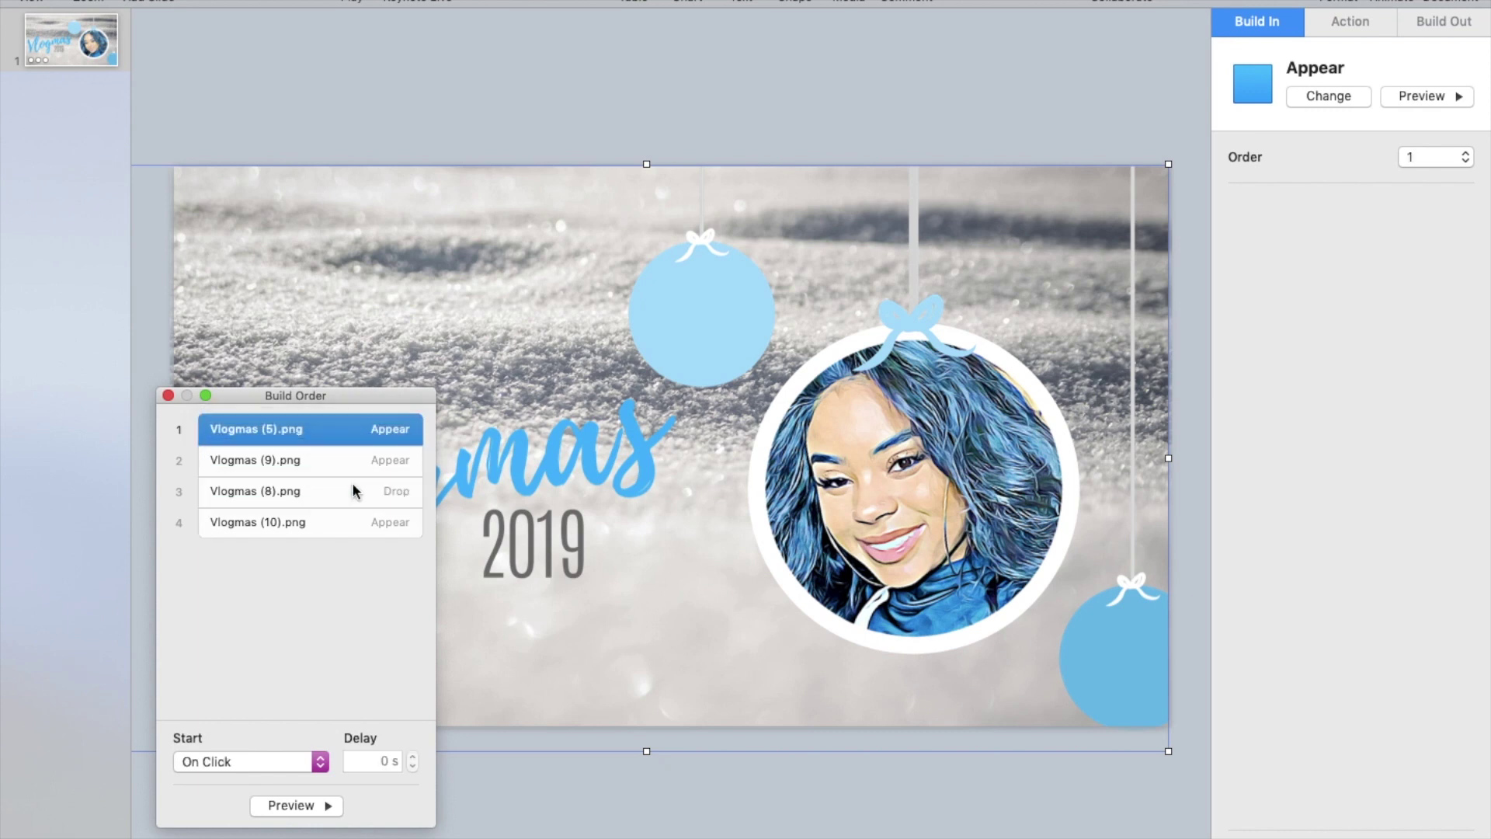
{"action": "left_click", "coordinate": [356, 467]}
{"action": "mouse_move", "coordinate": [339, 455]}
{"action": "left_mouse_down"}
{"action": "mouse_move", "coordinate": [336, 437]}
{"action": "mouse_move", "coordinate": [333, 515]}
{"action": "mouse_move", "coordinate": [329, 445]}
{"action": "left_mouse_up"}
{"action": "left_click", "coordinate": [332, 491]}
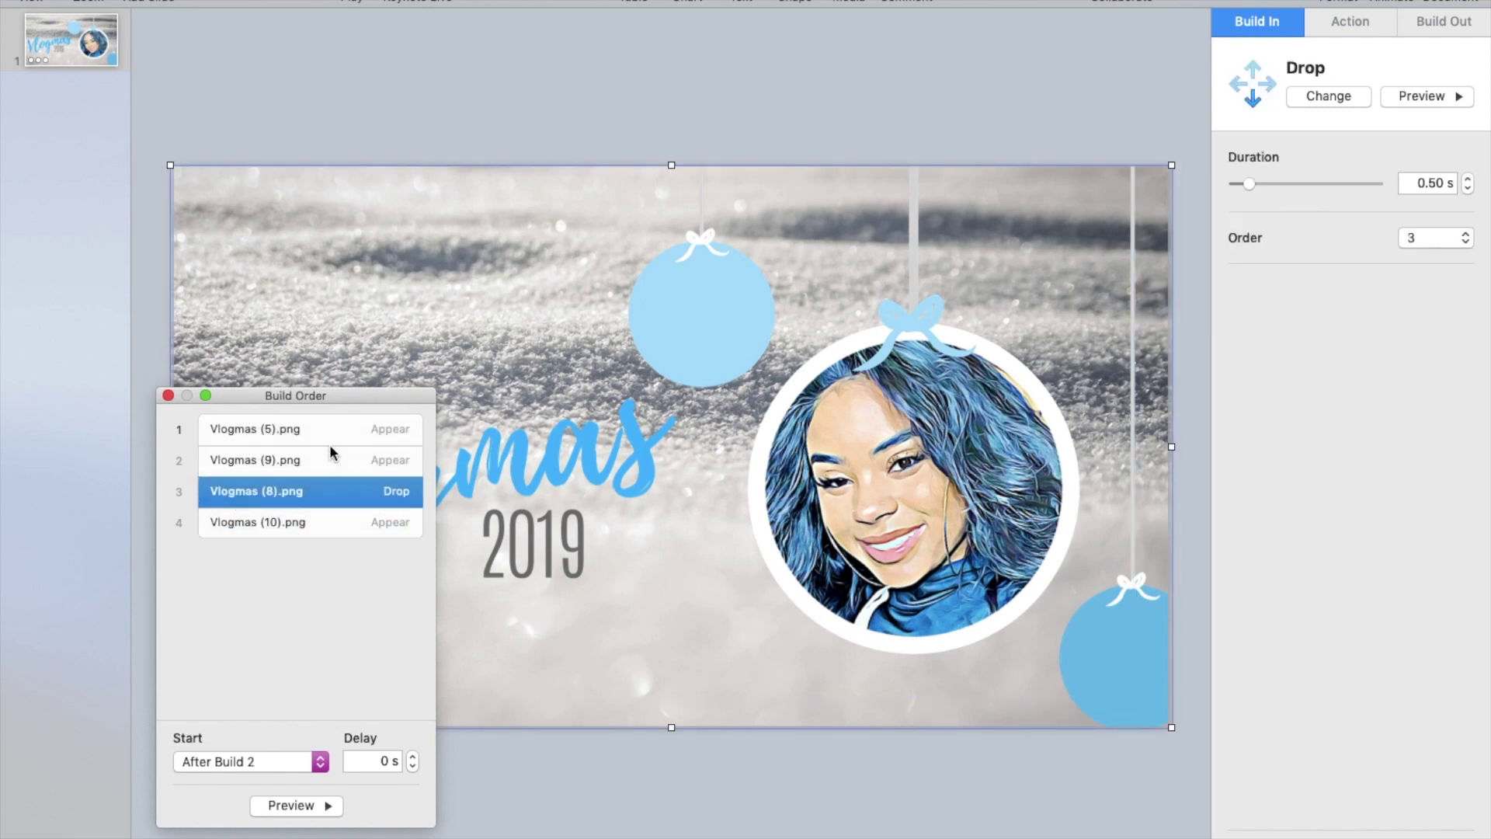
{"action": "left_click_drag", "start_coordinate": [334, 501], "coordinate": [327, 457]}
{"action": "left_click", "coordinate": [303, 470]}
{"action": "left_click_drag", "start_coordinate": [306, 487], "coordinate": [305, 433]}
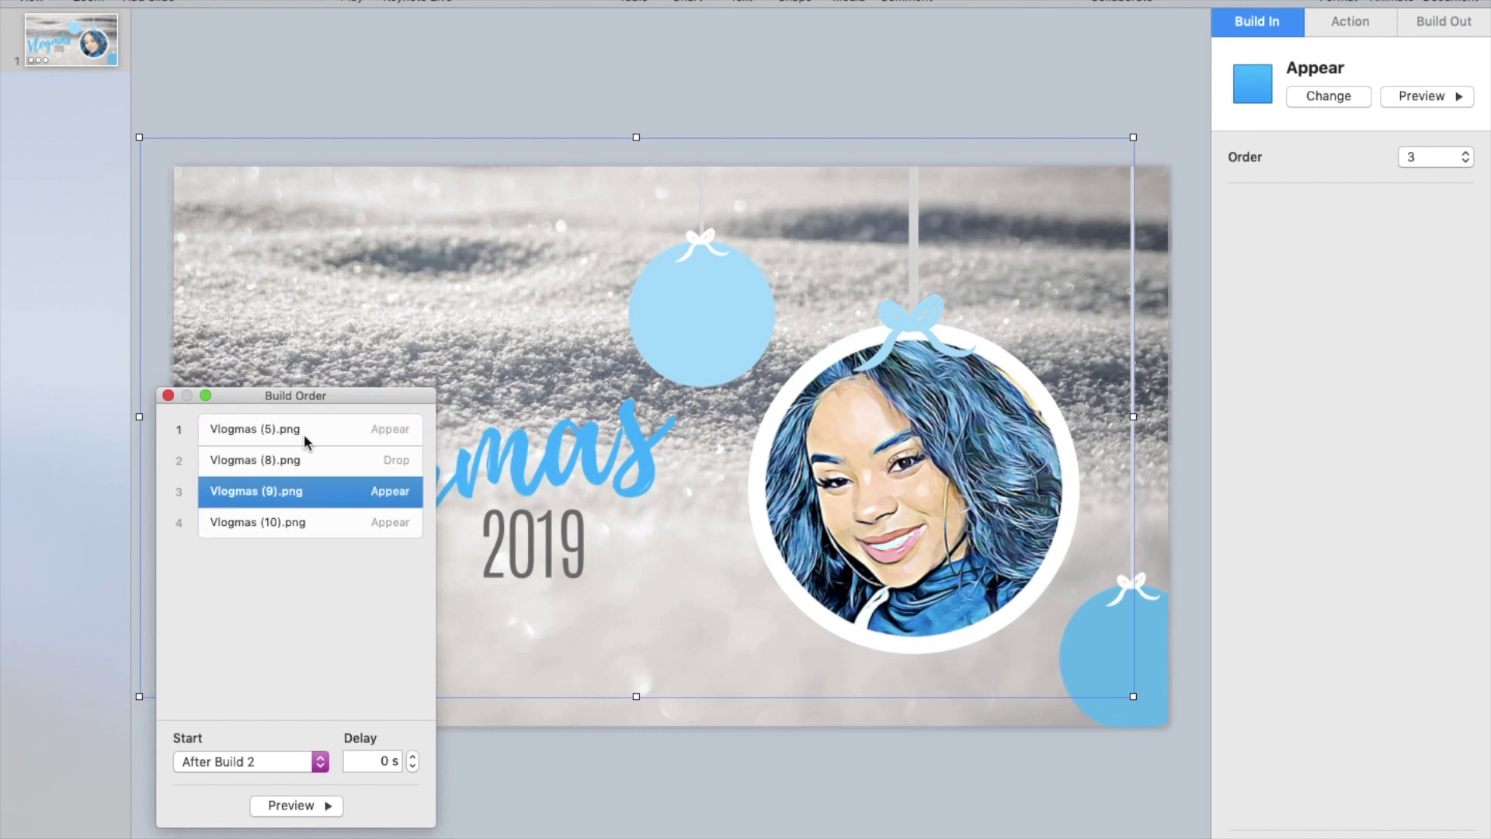
Change the Vlogmas (5).png build-in effect from Appear to Fade and Move
{"action": "left_click", "coordinate": [300, 428]}
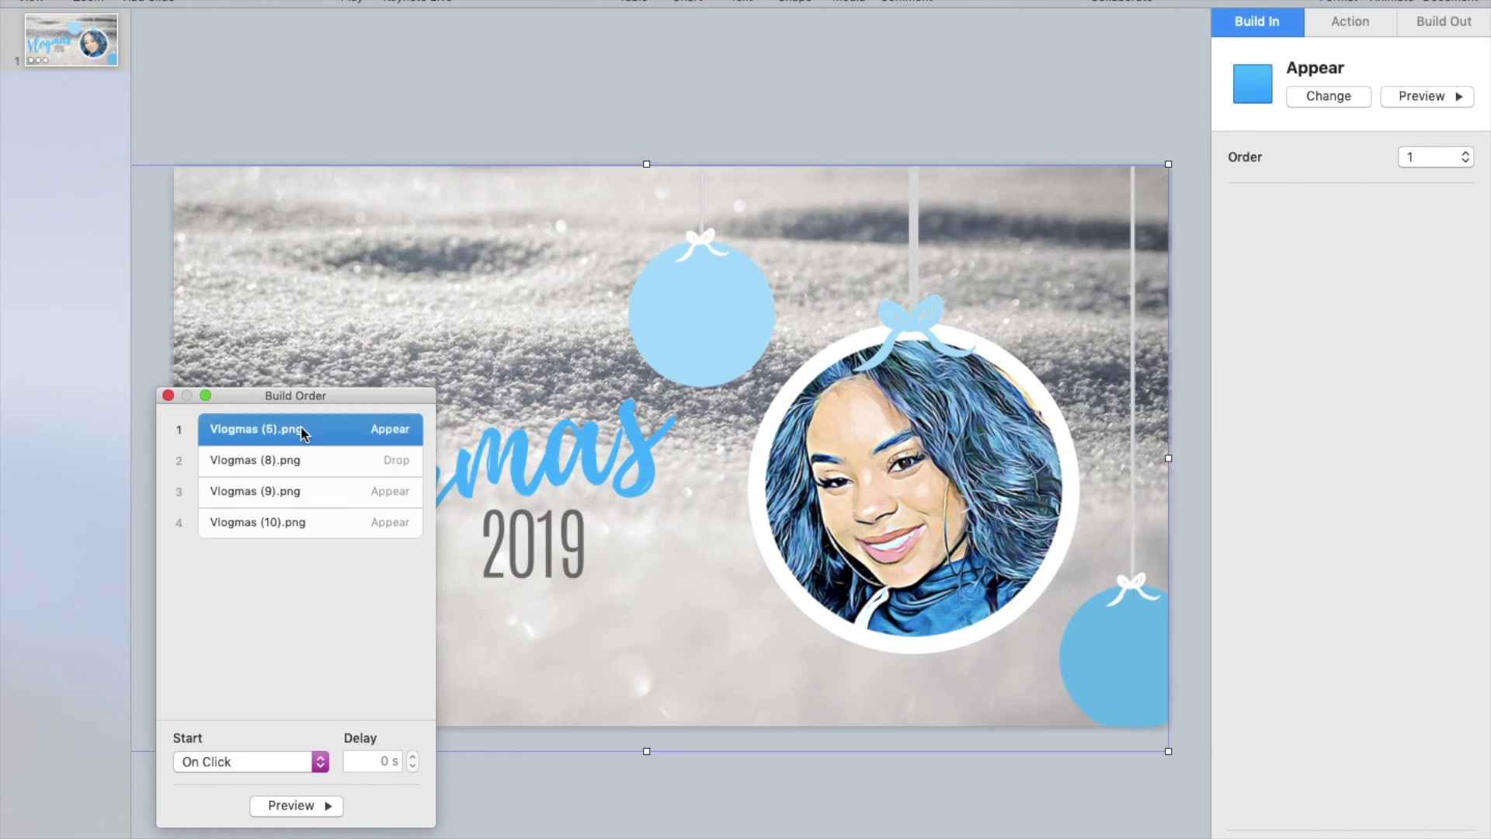
{"action": "left_click", "coordinate": [1298, 101]}
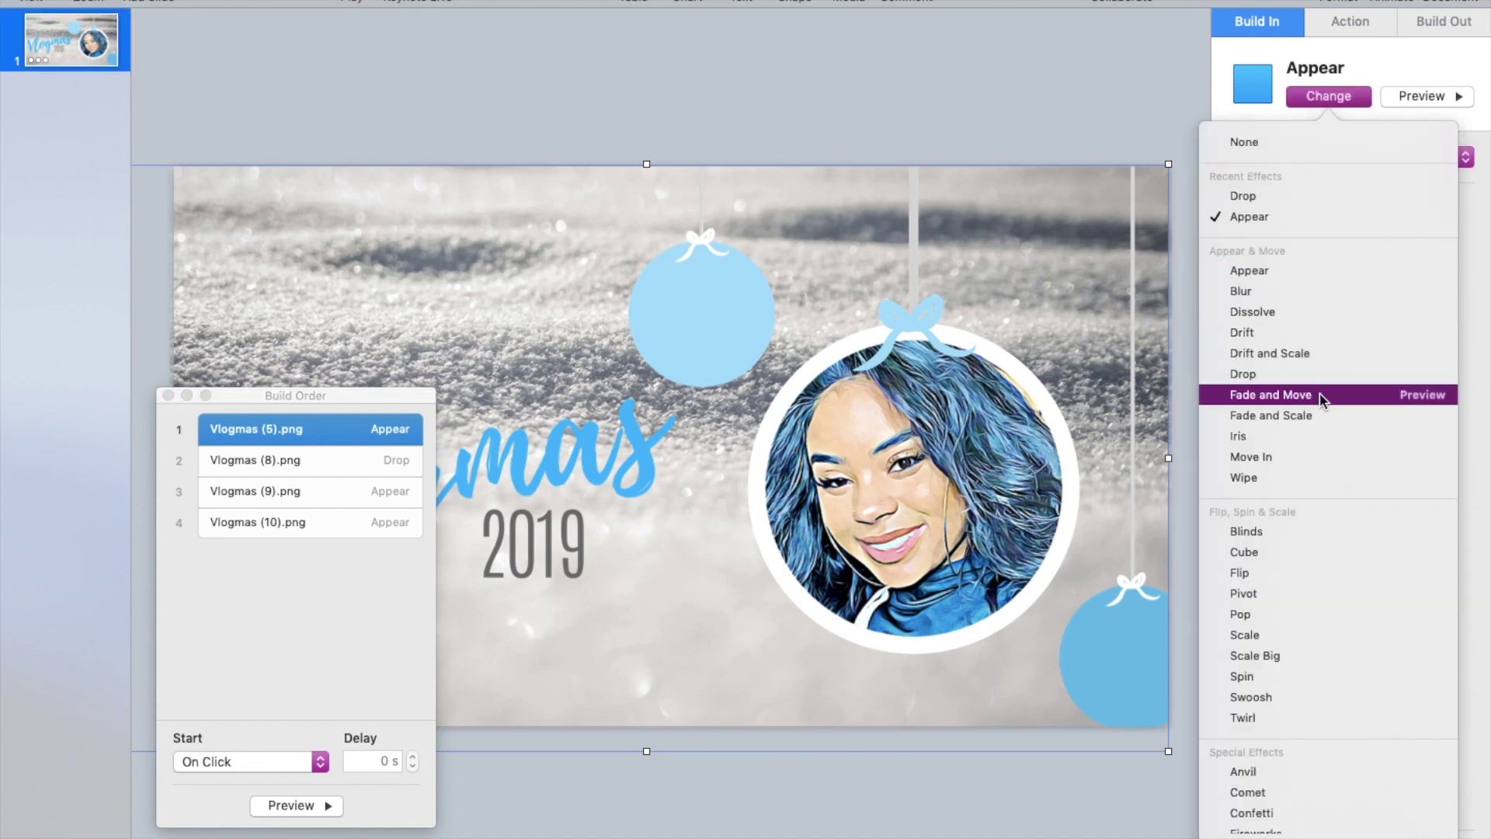
{"action": "left_click", "coordinate": [1320, 395]}
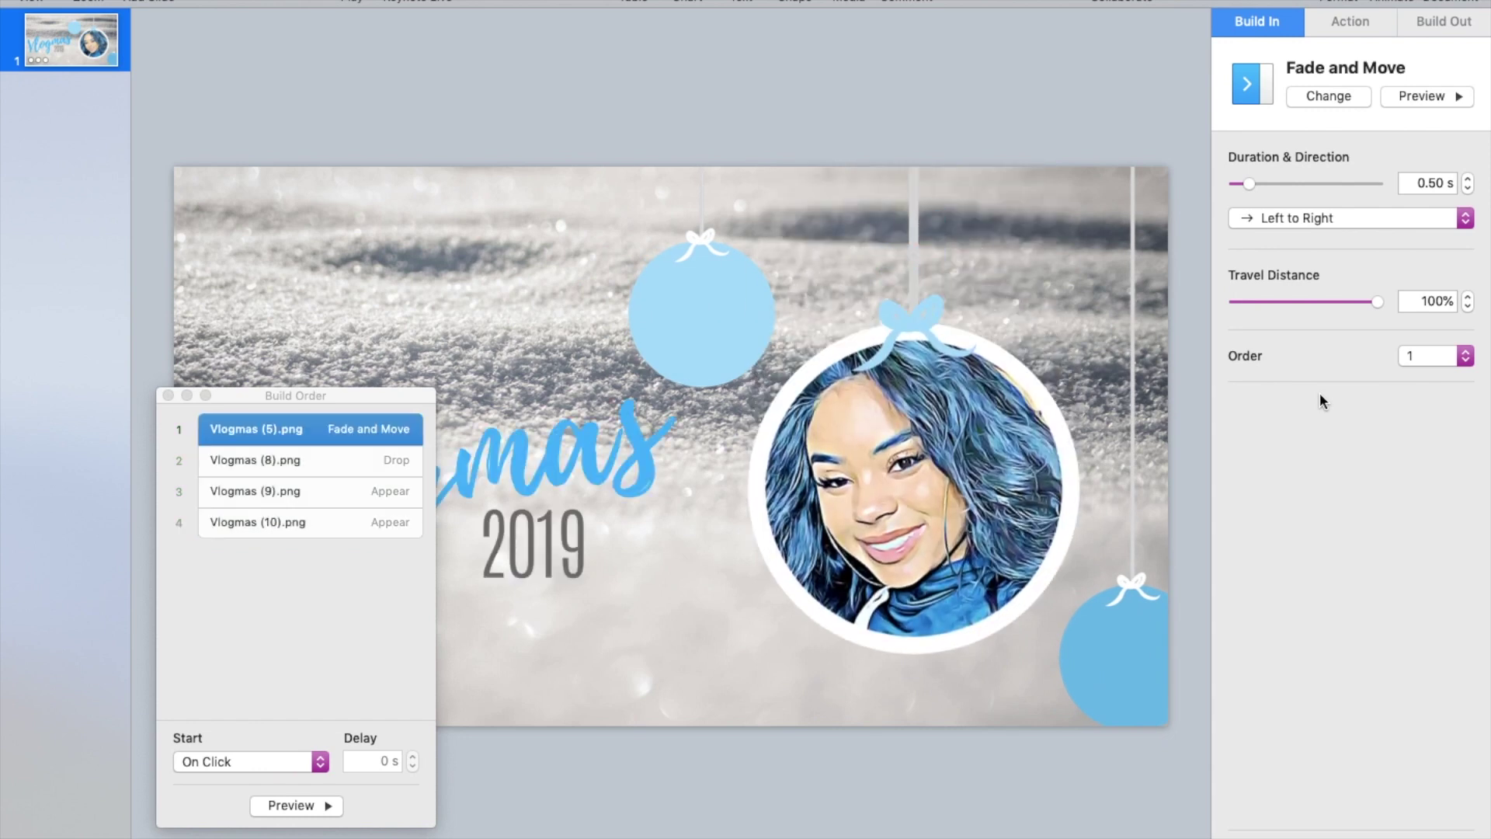
Make the Vlogmas (5).png effect run Top to Bottom over 1.00 s, preview it, and set the Vlogmas (8).png Drop duration to 2.00 s
{"action": "left_click", "coordinate": [306, 523]}
{"action": "left_click", "coordinate": [306, 439]}
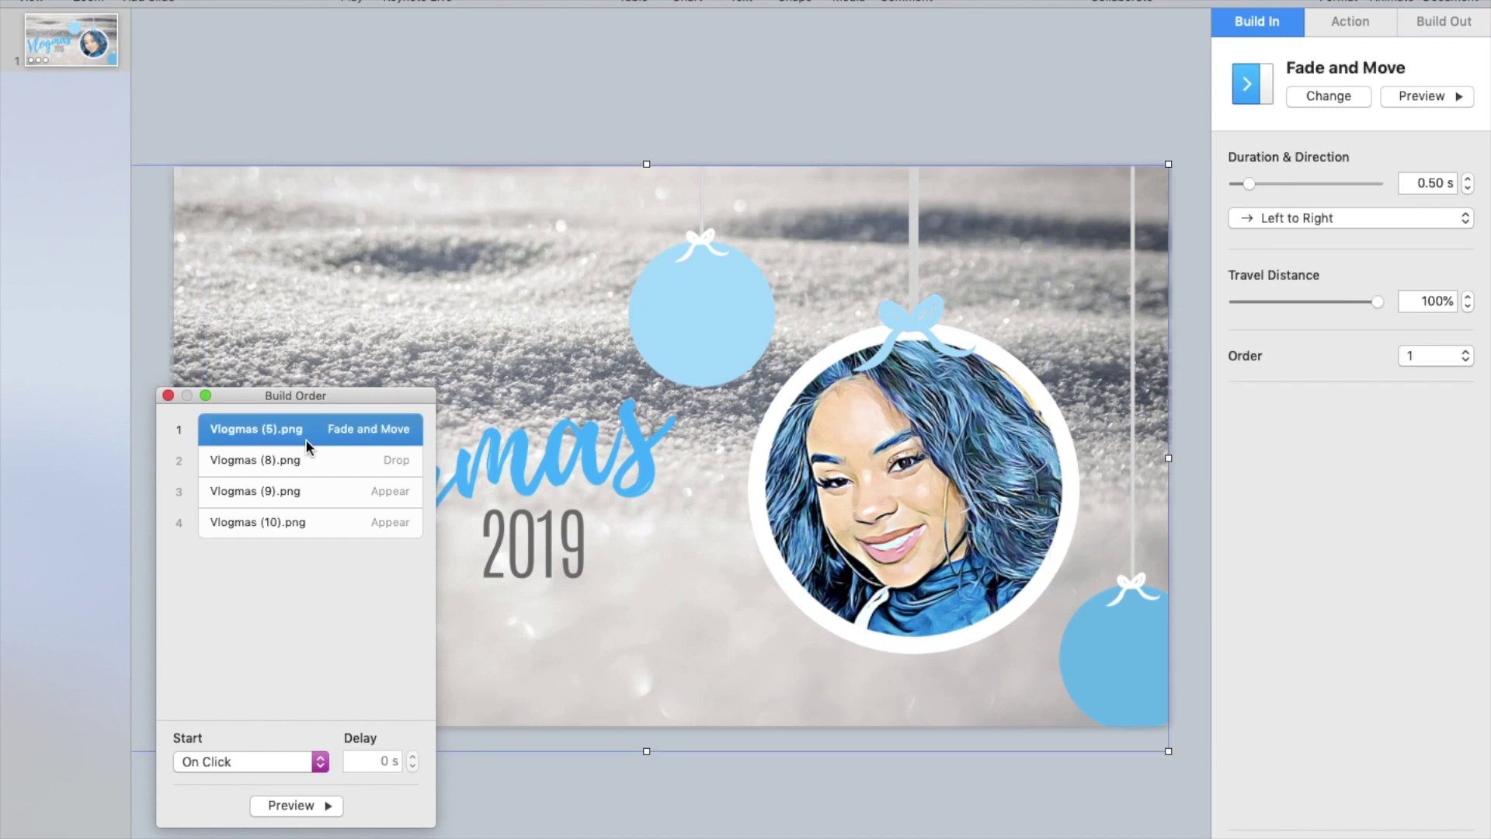
{"action": "left_click", "coordinate": [1329, 97]}
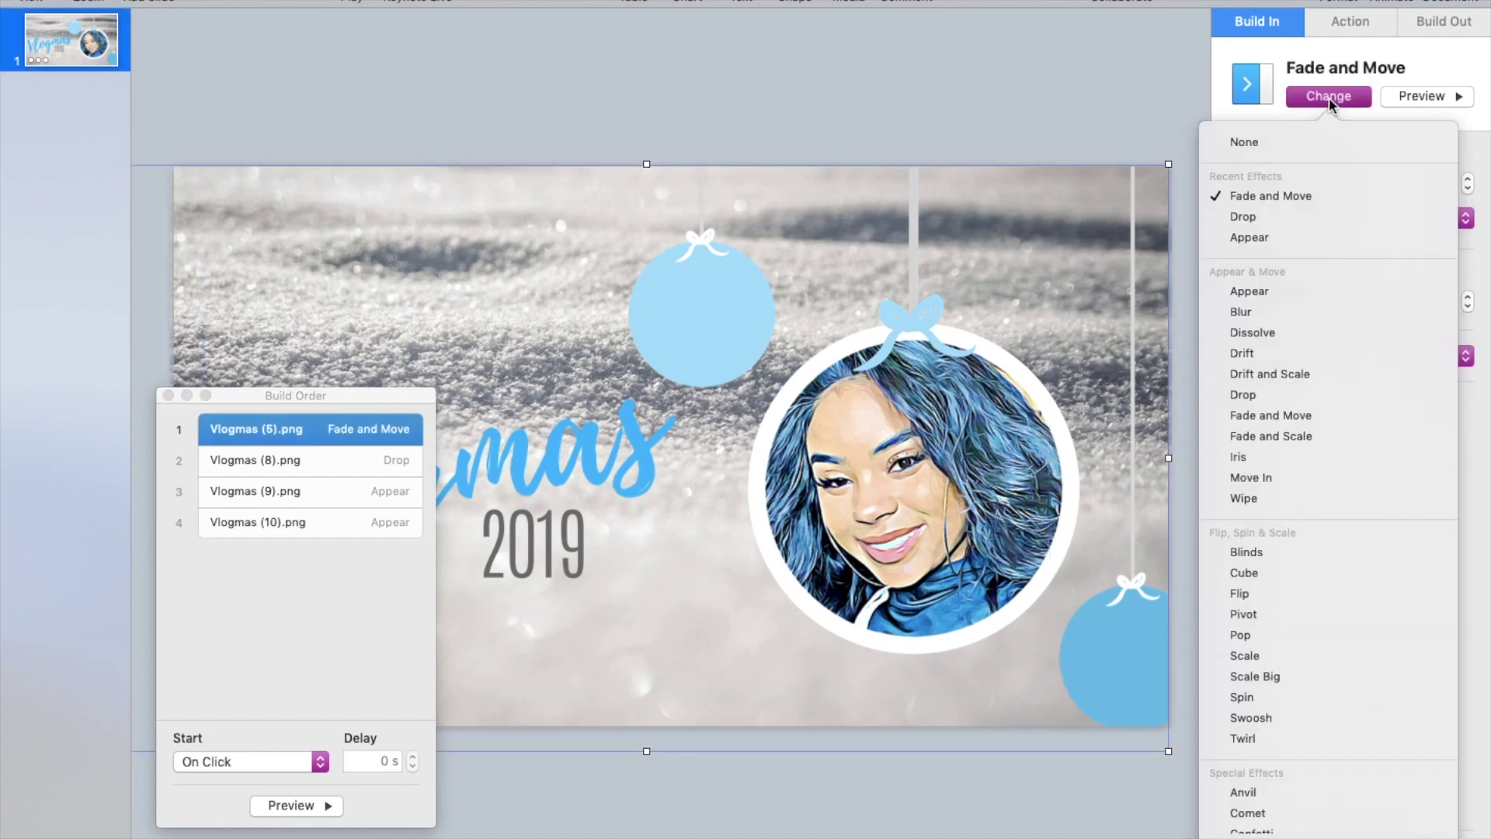
{"action": "left_click", "coordinate": [1482, 292]}
{"action": "left_click", "coordinate": [1382, 221]}
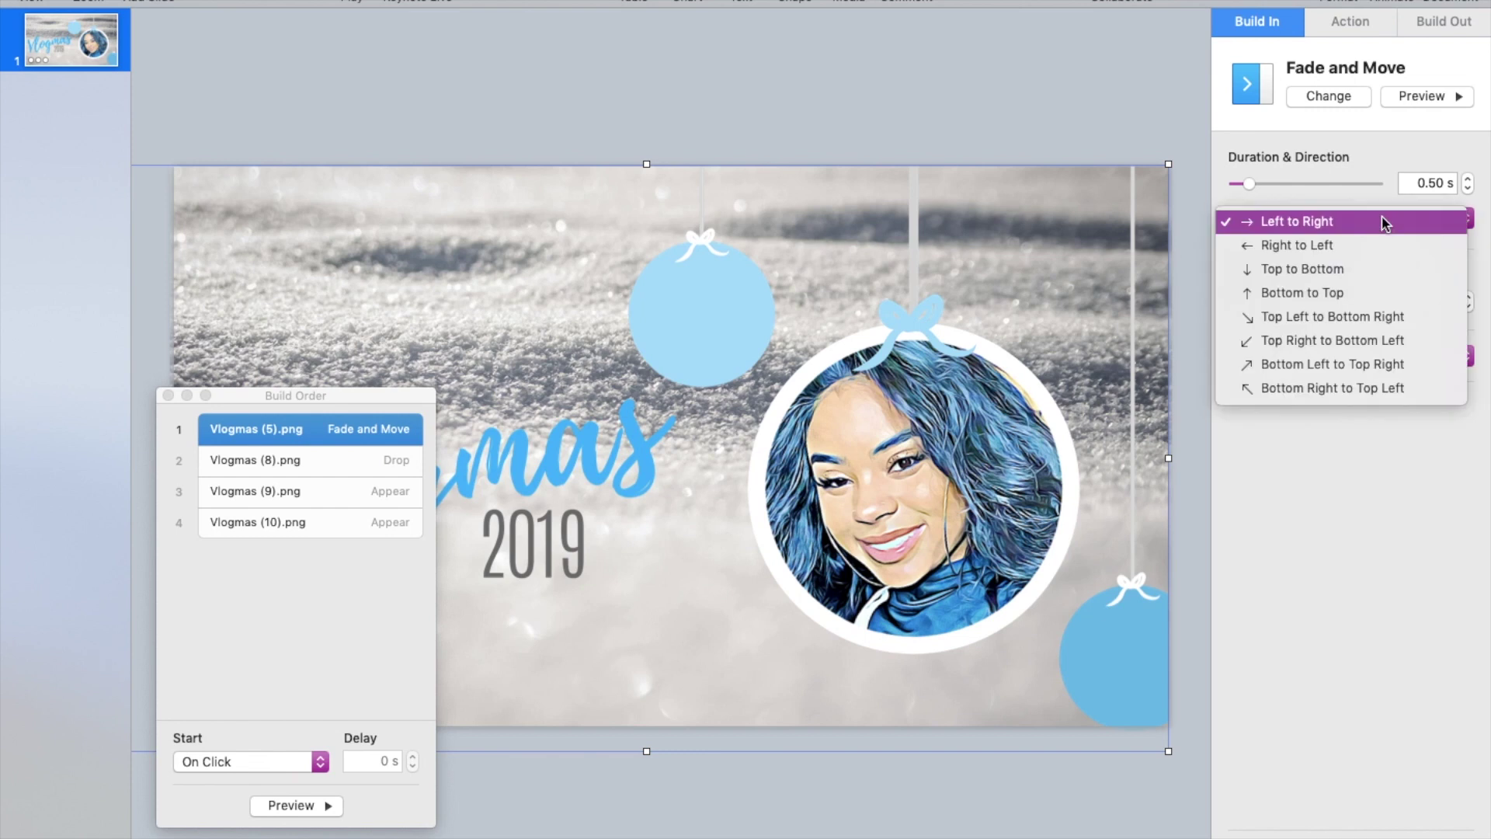
{"action": "left_click", "coordinate": [1384, 269]}
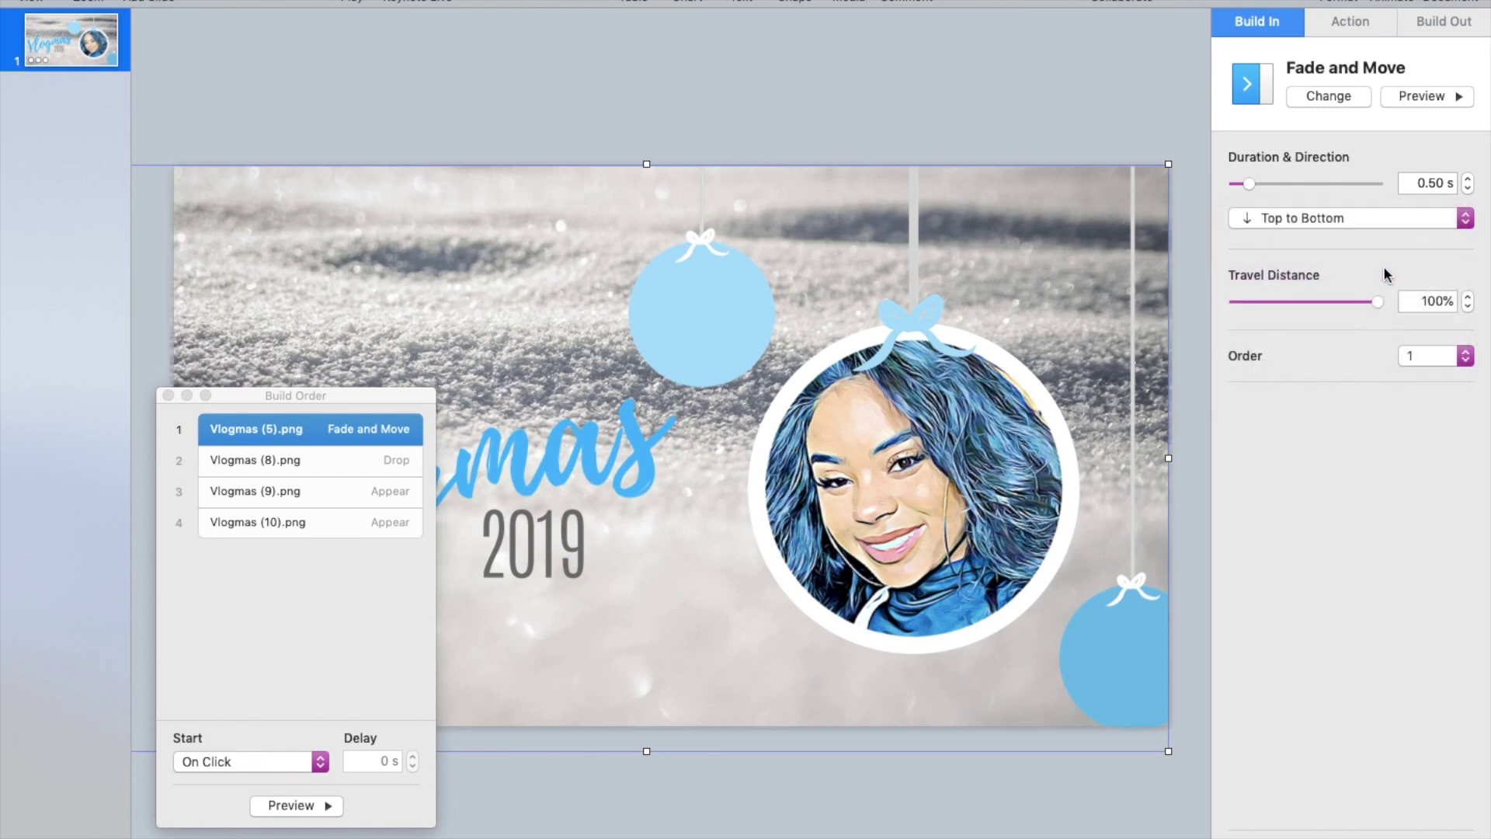
{"action": "left_click_drag", "start_coordinate": [1256, 184], "coordinate": [1259, 184]}
{"action": "left_click", "coordinate": [1395, 100]}
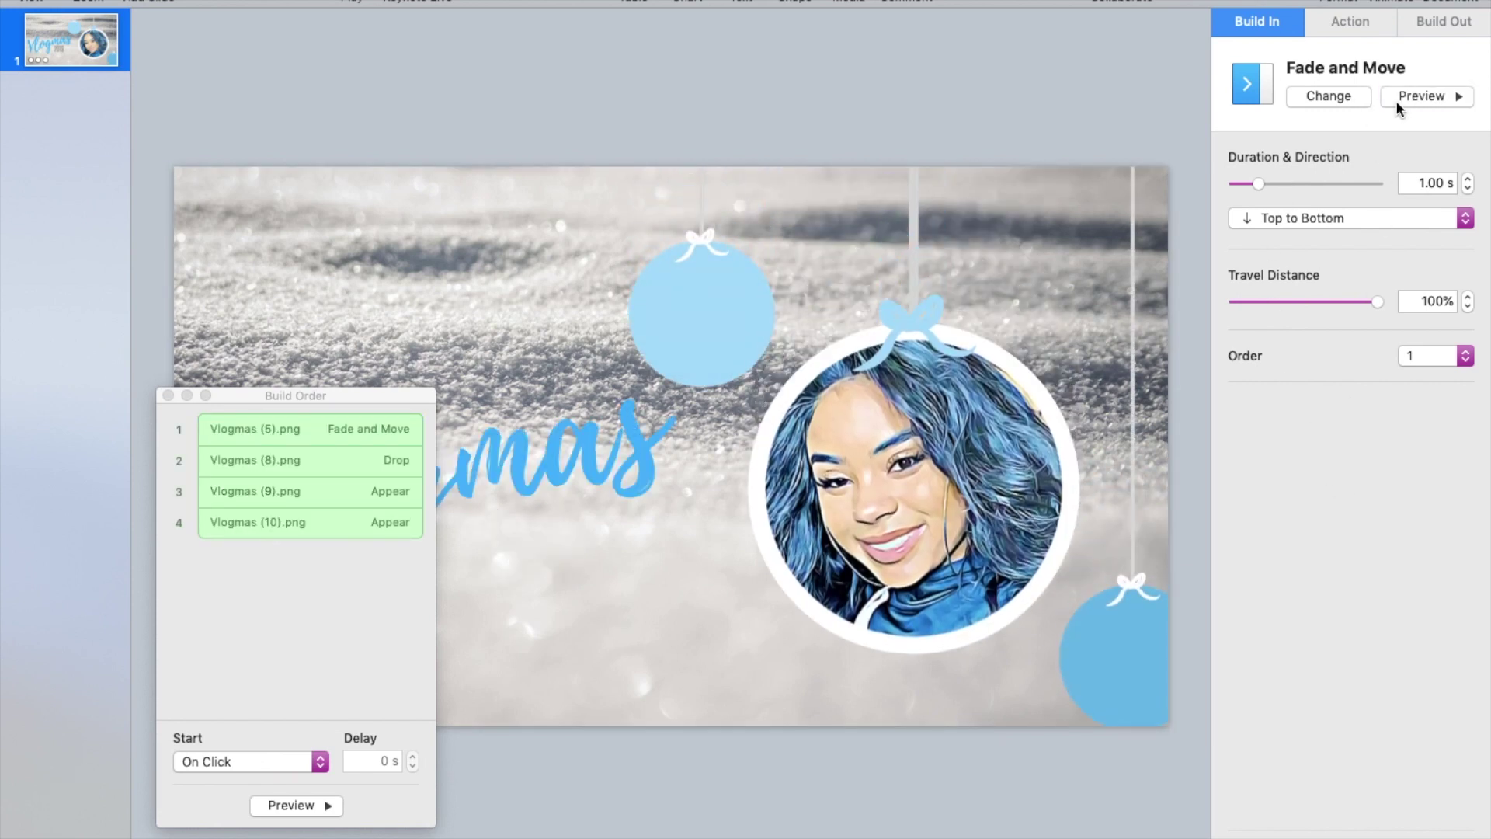
{"action": "left_click", "coordinate": [366, 460]}
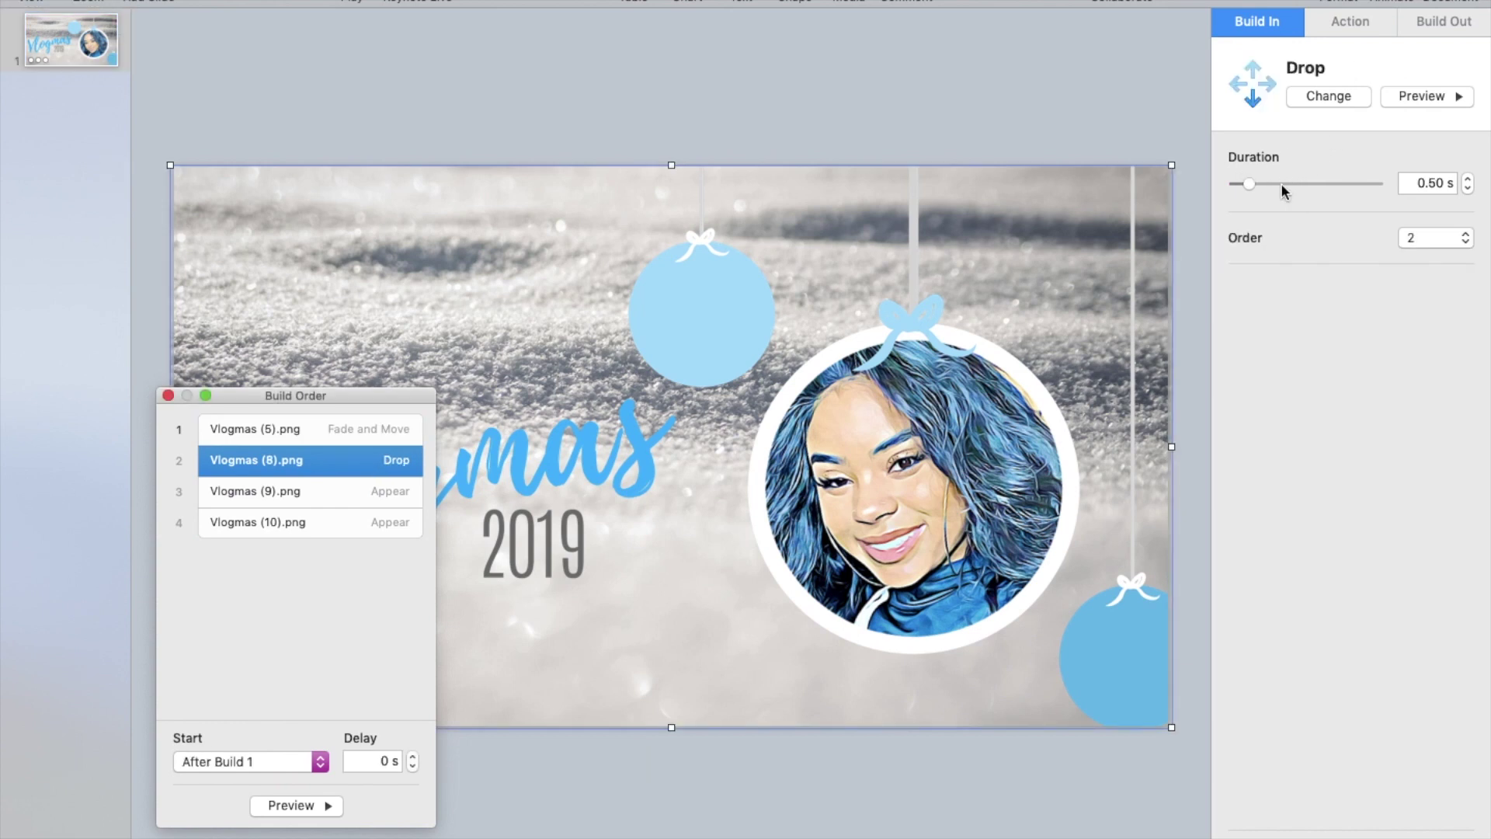
{"action": "left_click_drag", "start_coordinate": [1255, 183], "coordinate": [1277, 187]}
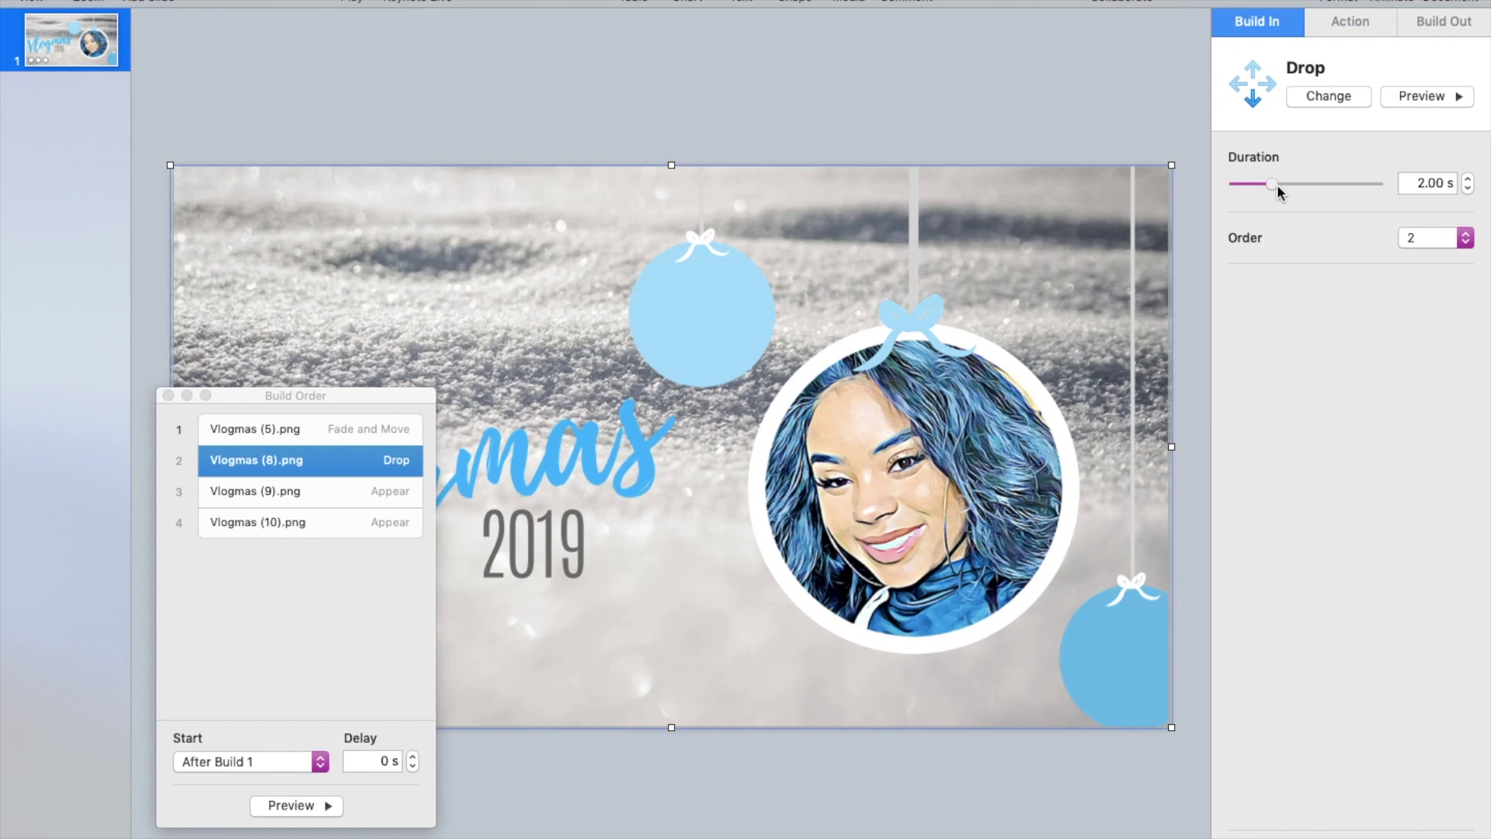
Change the Vlogmas (9).png build-in effect to Pop with a 1.25 s duration and preview it
{"action": "left_click", "coordinate": [323, 501]}
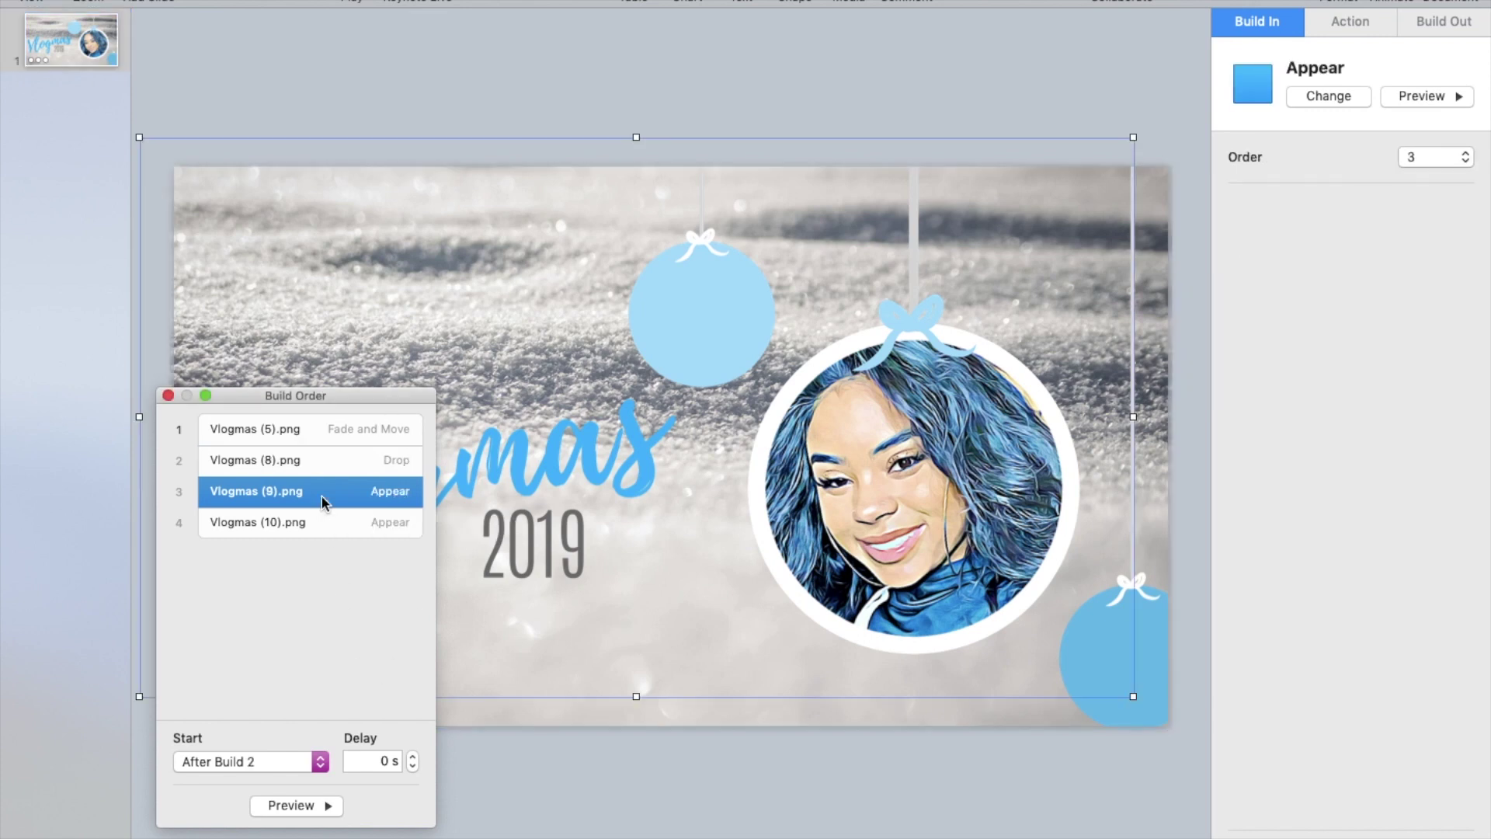
{"action": "left_click", "coordinate": [1309, 96]}
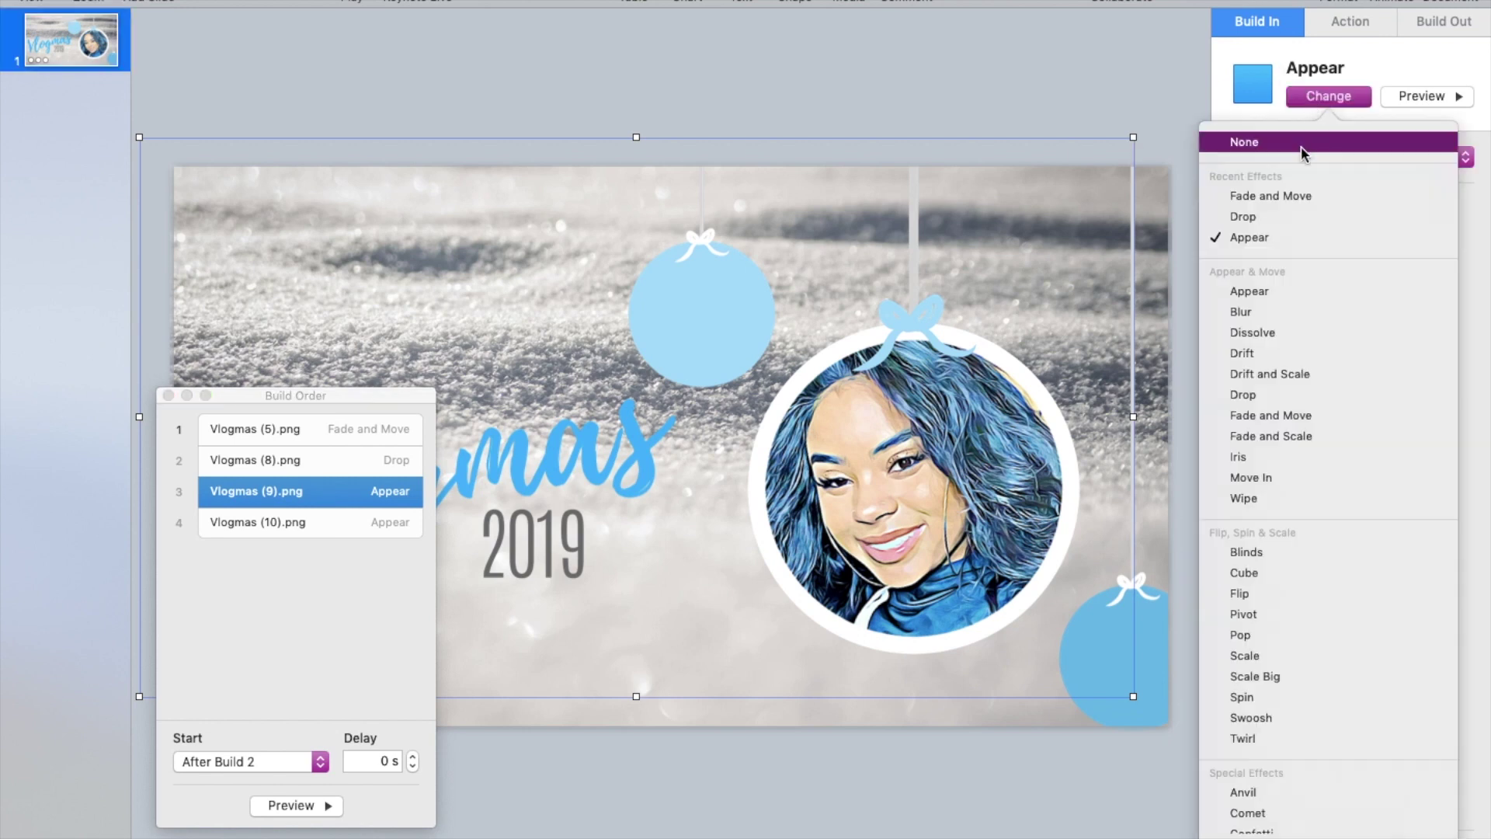
{"action": "left_click", "coordinate": [1312, 633]}
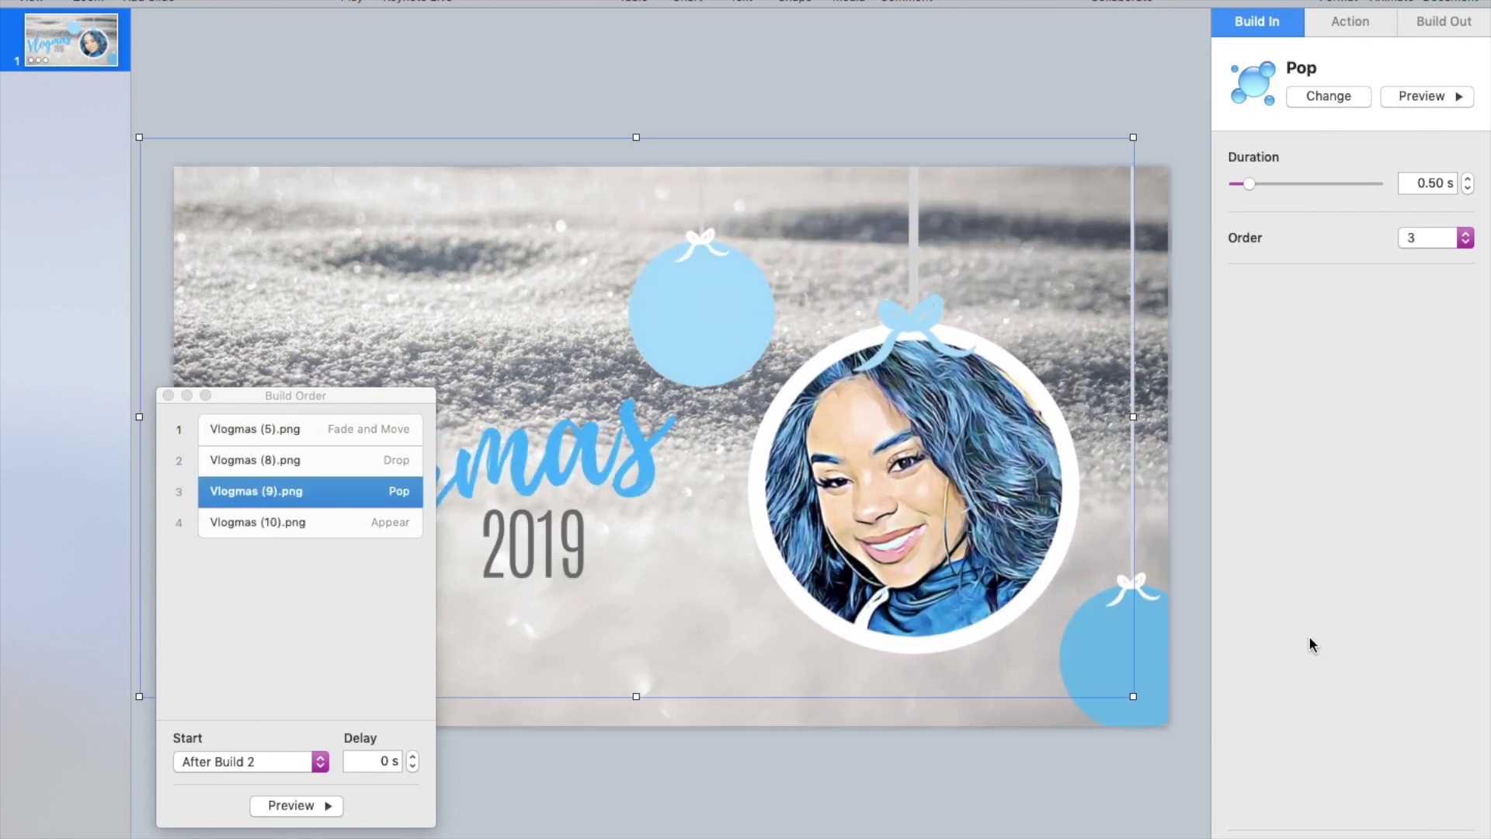
{"action": "left_click", "coordinate": [363, 528]}
{"action": "left_click", "coordinate": [360, 497]}
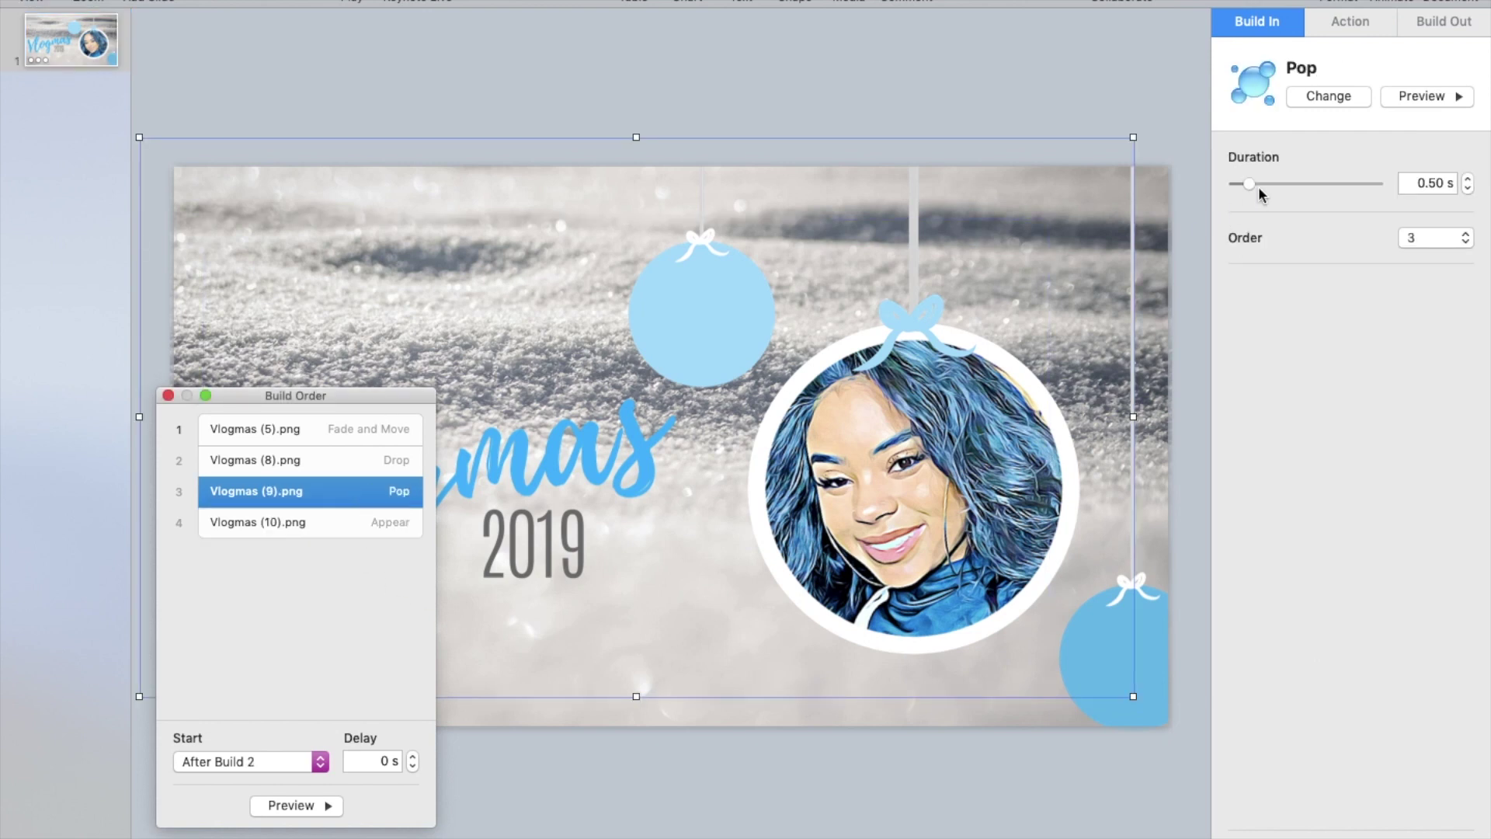
{"action": "left_click_drag", "start_coordinate": [1252, 182], "coordinate": [1267, 183]}
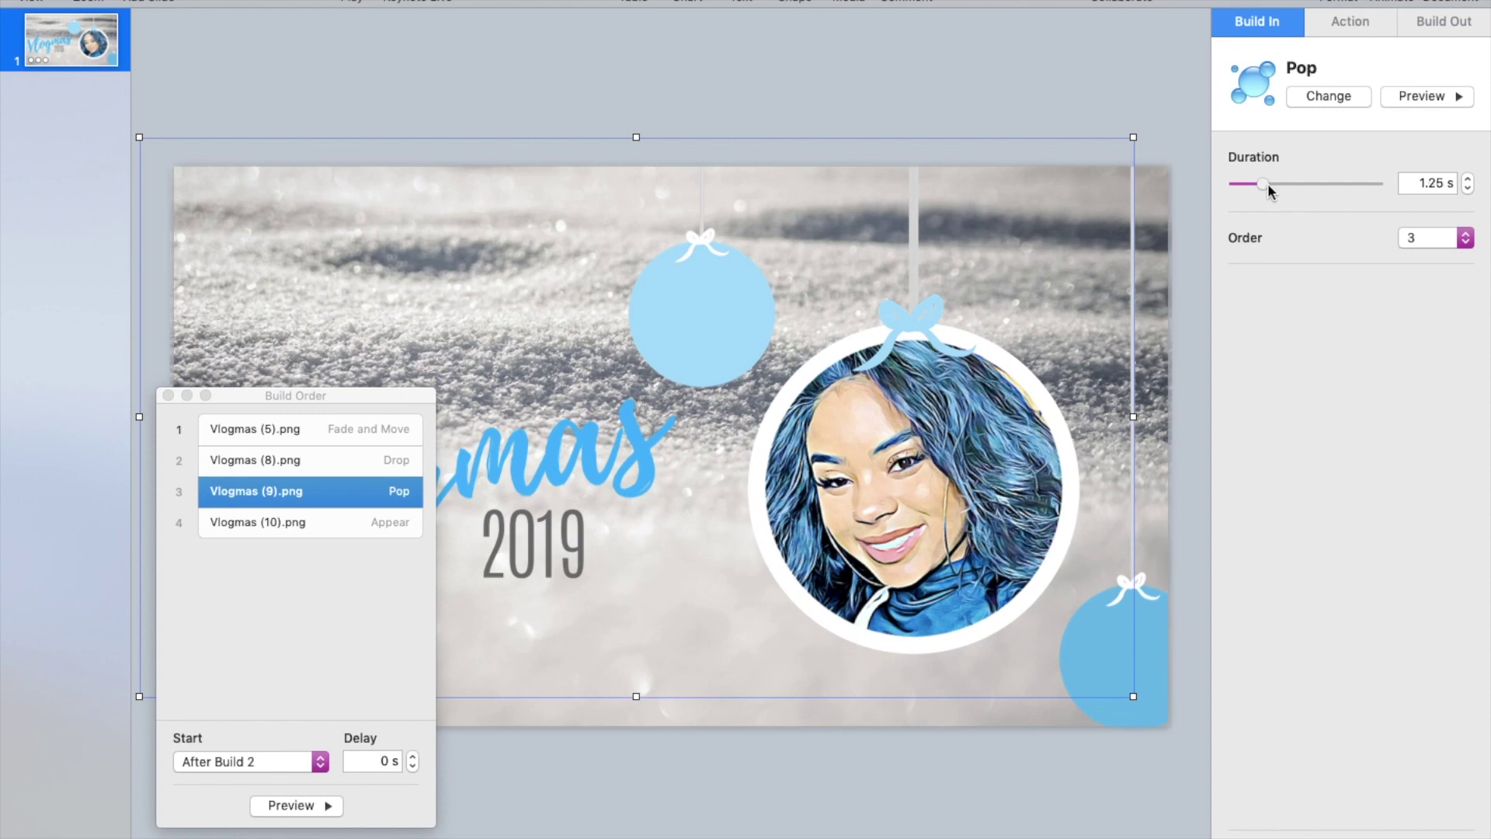
{"action": "left_click", "coordinate": [1427, 95]}
Lengthen the duration of the Vlogmas (8).png Drop build and preview the effect
{"action": "left_click", "coordinate": [384, 464]}
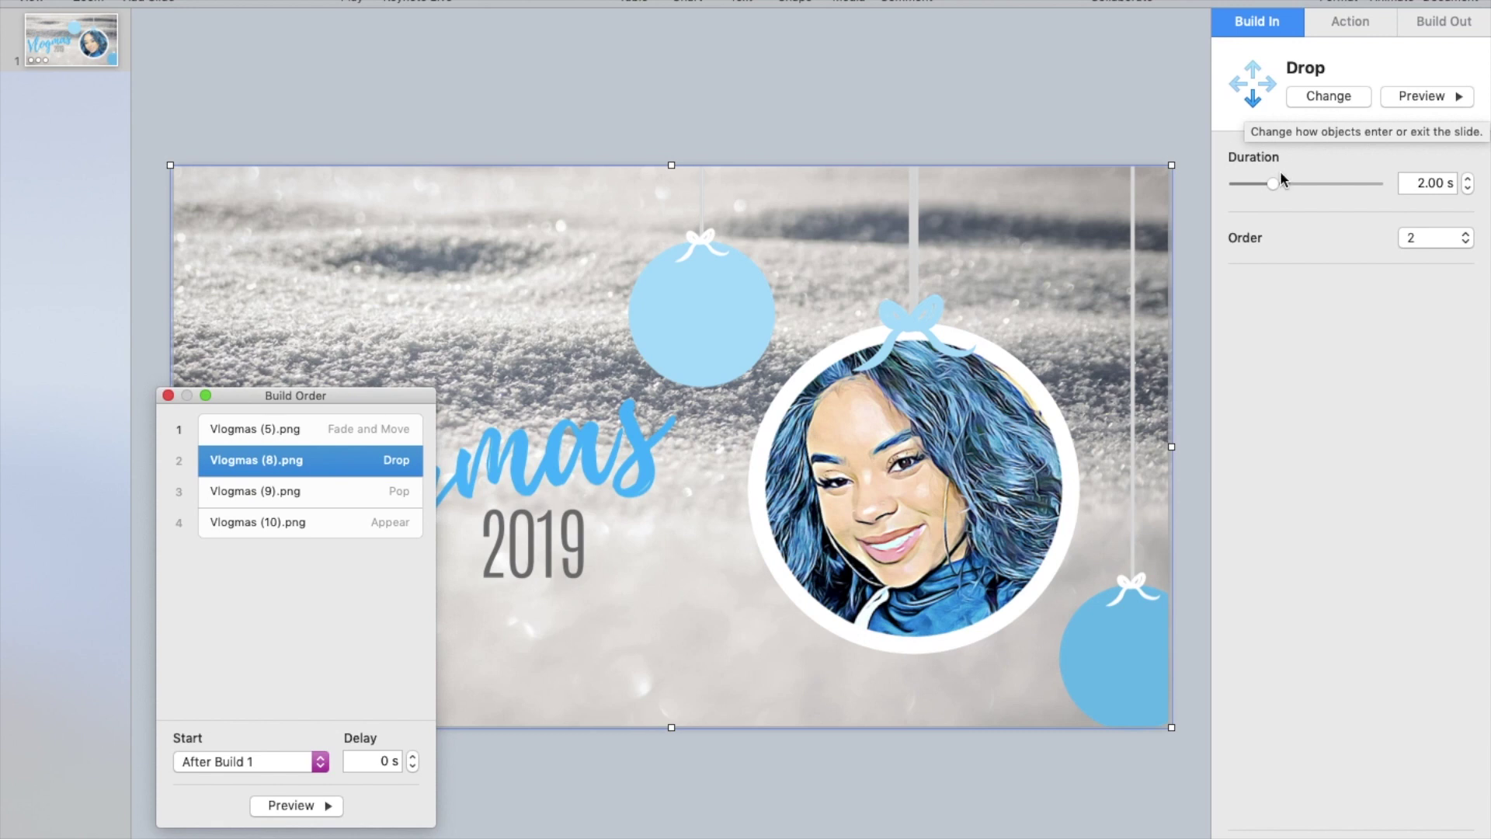
{"action": "left_click_drag", "start_coordinate": [1275, 184], "coordinate": [1293, 185]}
{"action": "left_click", "coordinate": [1415, 94]}
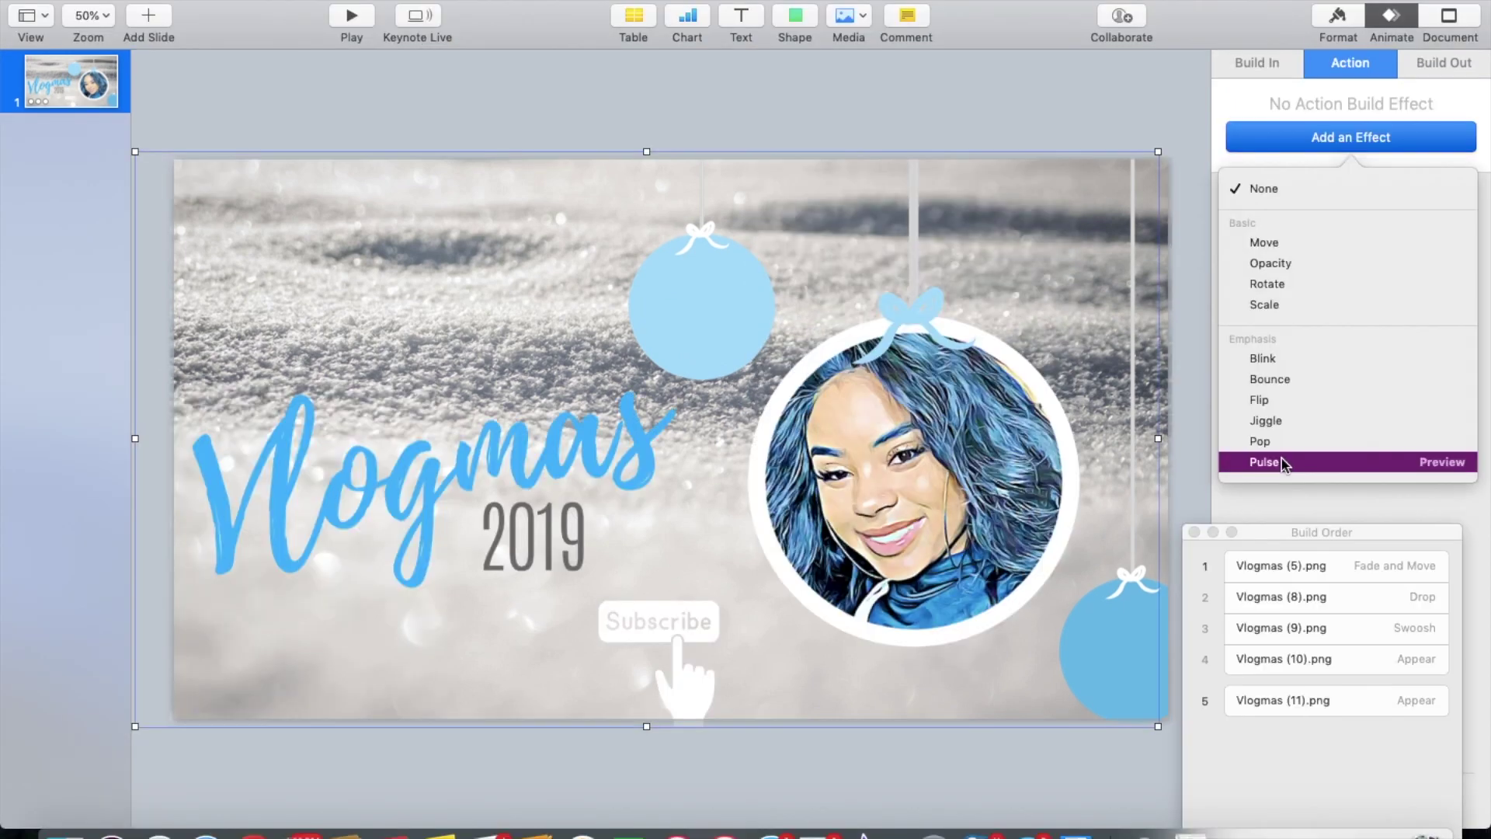
Give the Subscribe image a Pulse action effect and replace it with Pop
{"action": "left_click", "coordinate": [1282, 458]}
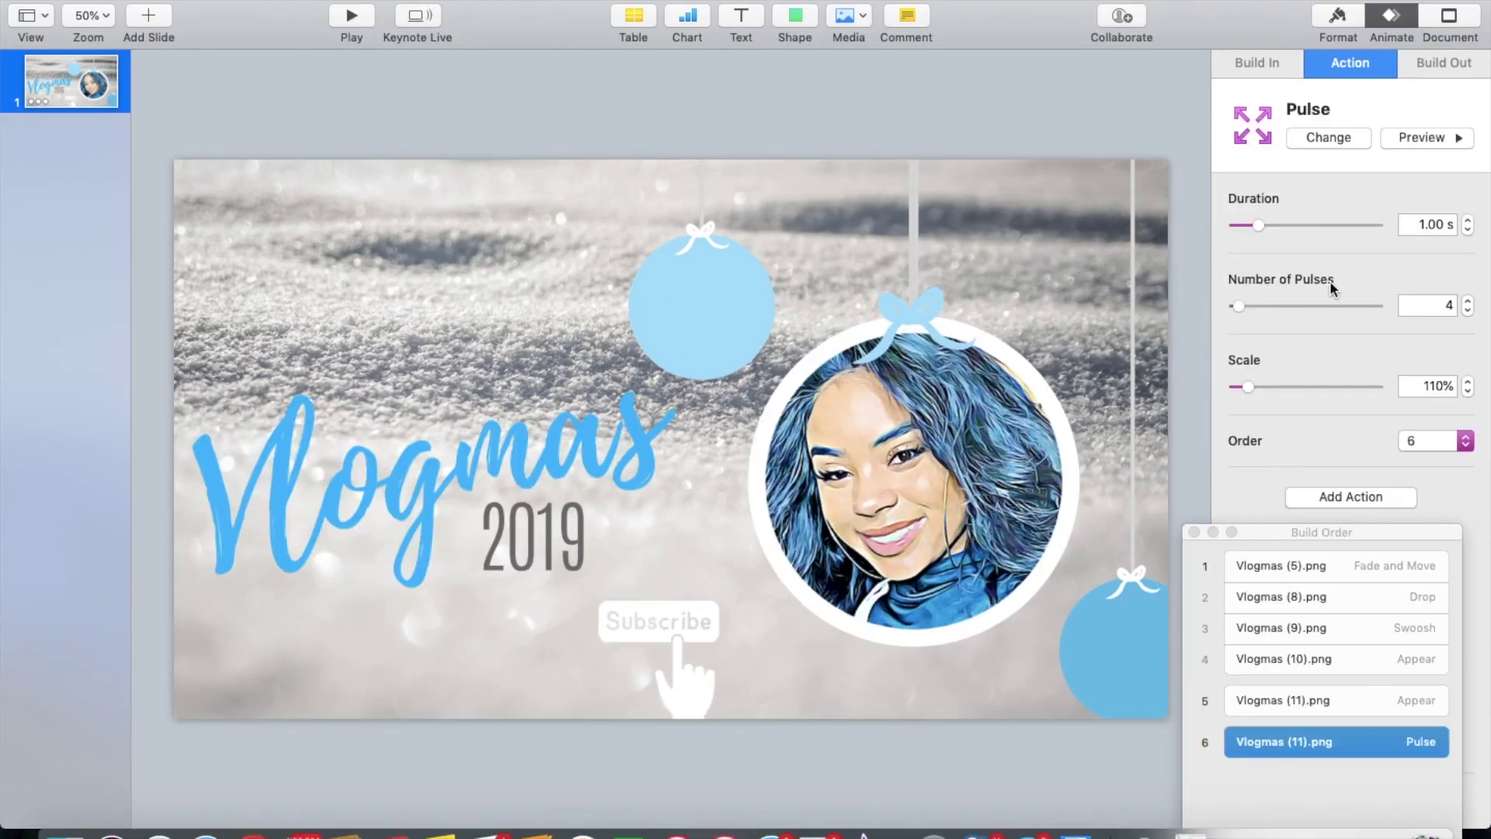
{"action": "left_click", "coordinate": [1337, 139]}
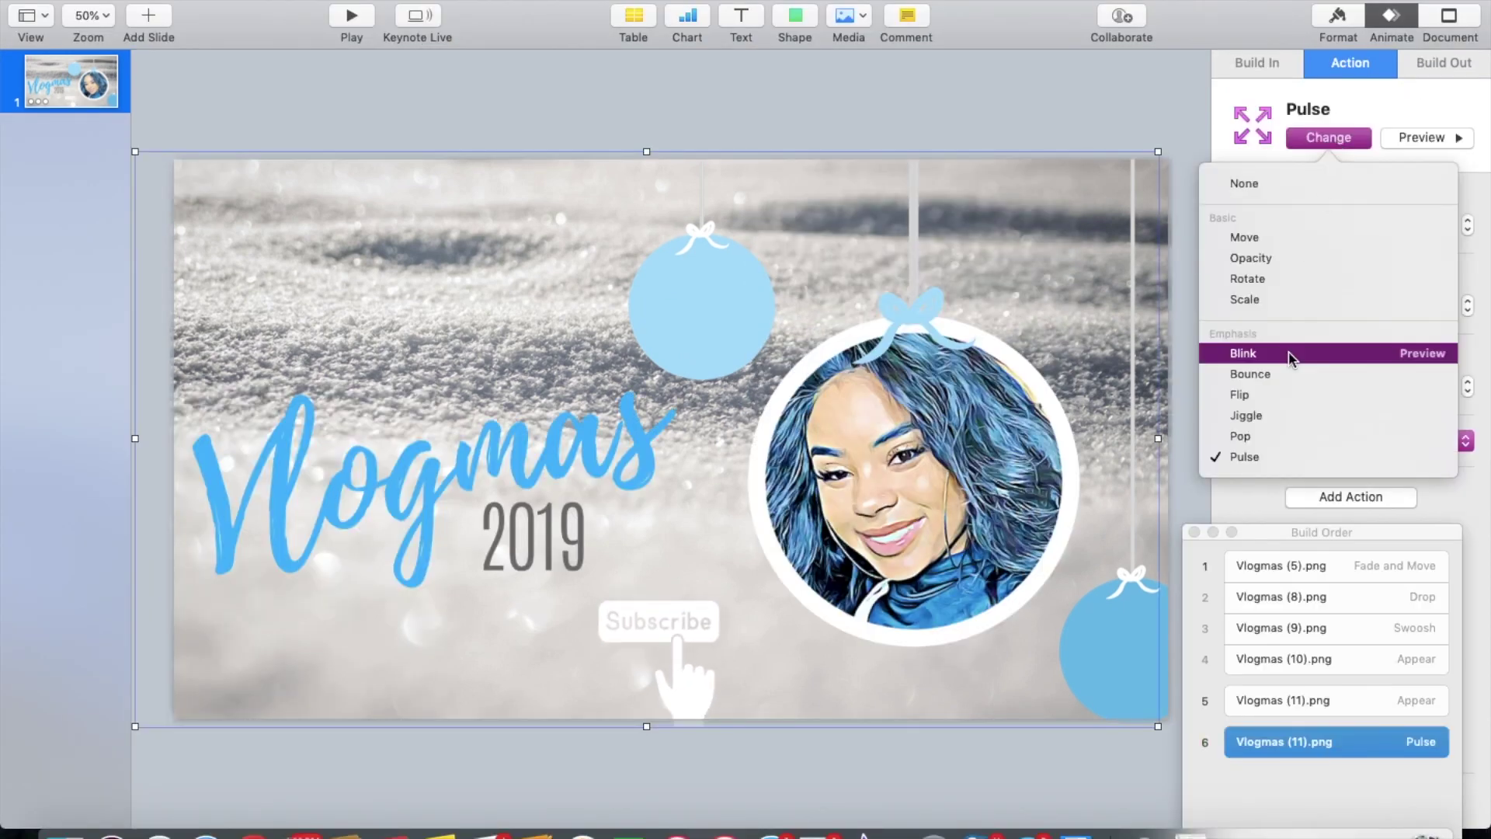
{"action": "left_click", "coordinate": [1279, 432]}
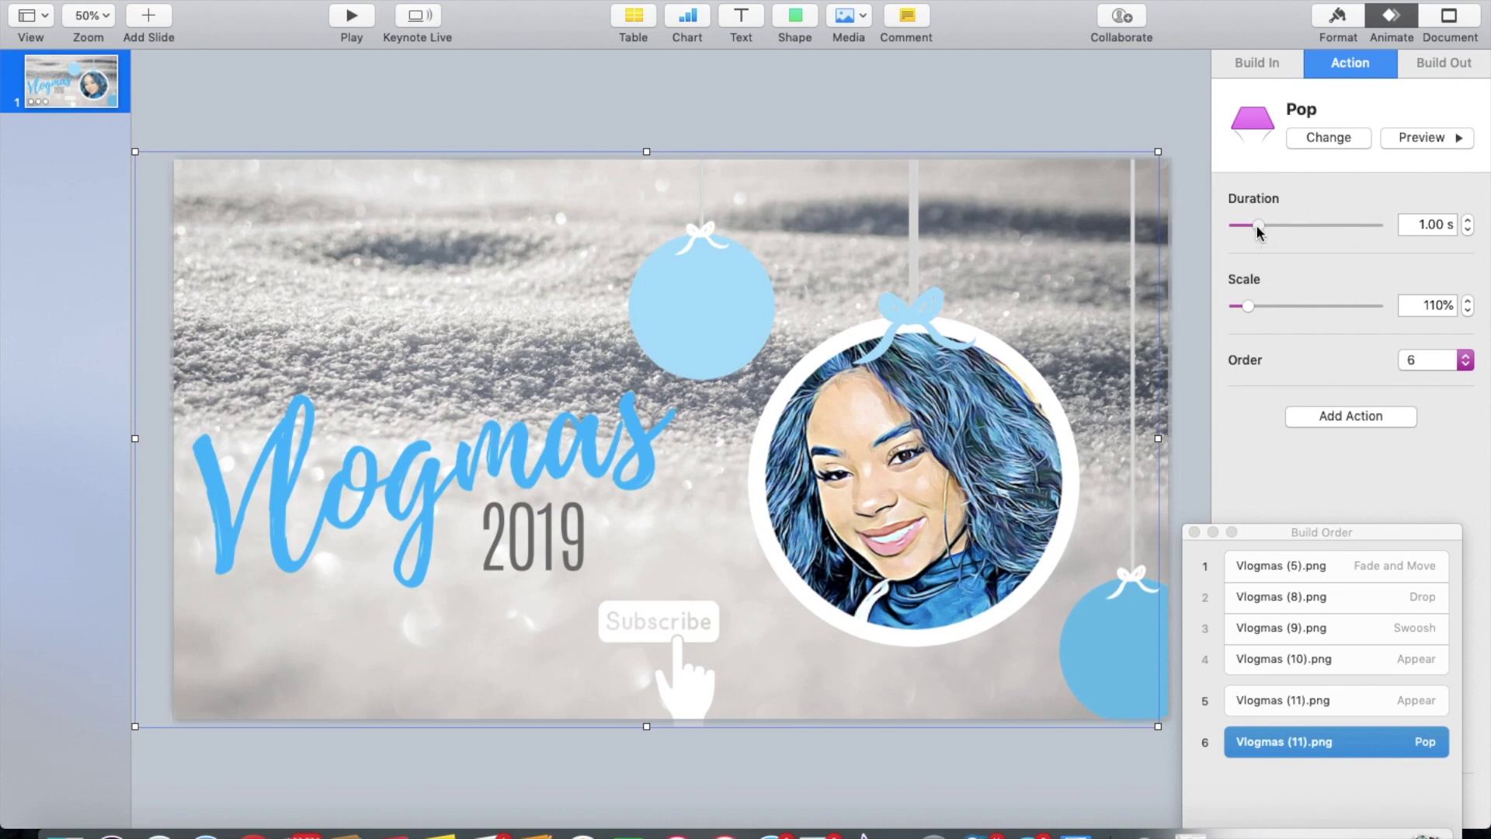
Preview the Subscribe image's Pop action at 4.00 s, and shorten its duration to 1.25 s with another preview
{"action": "left_click_drag", "start_coordinate": [1256, 226], "coordinate": [1289, 227]}
{"action": "left_click", "coordinate": [1414, 138]}
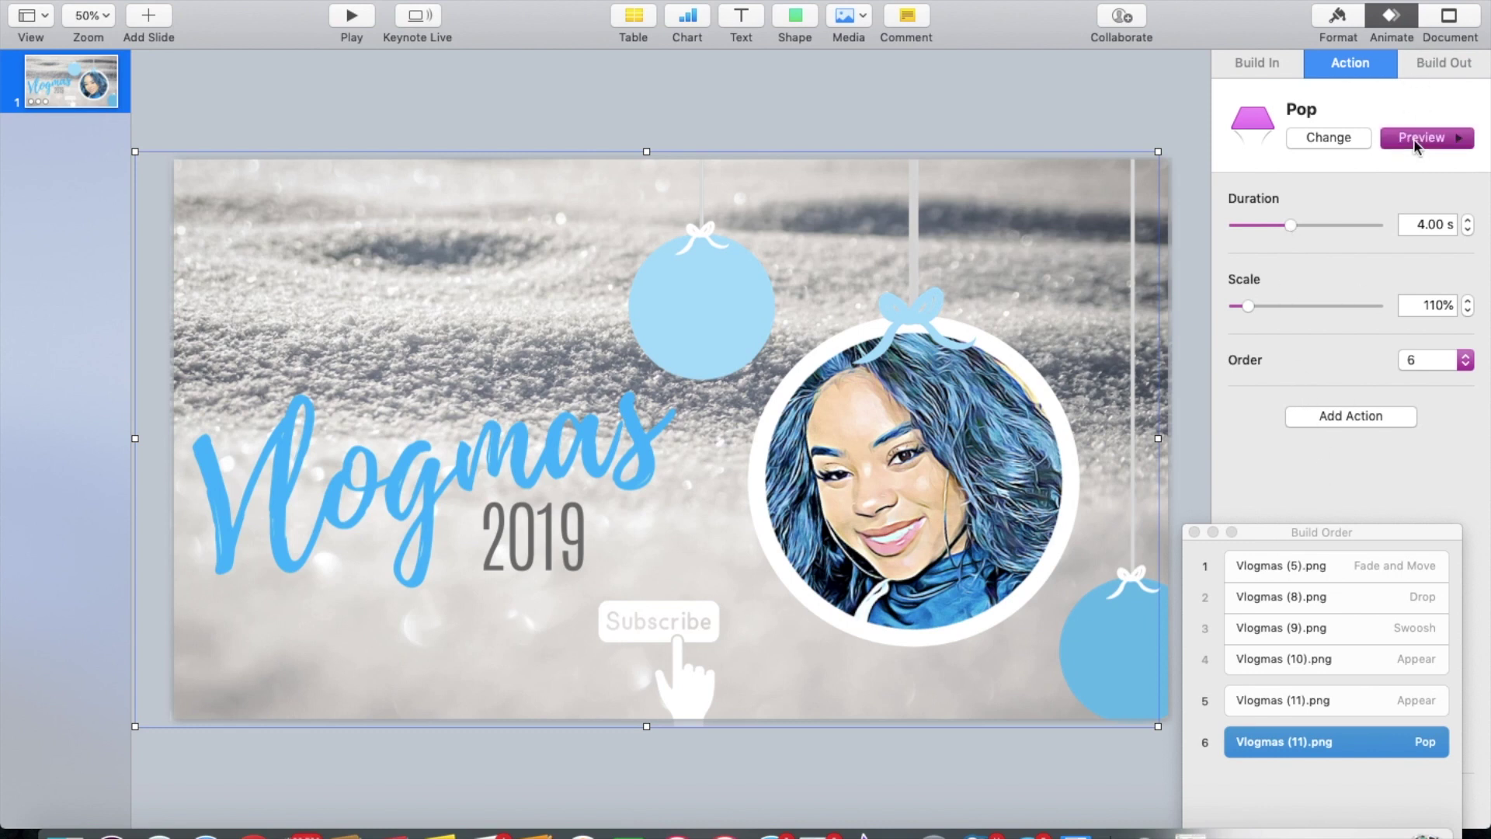
{"action": "left_click_drag", "start_coordinate": [1290, 225], "coordinate": [1264, 225]}
{"action": "left_click", "coordinate": [1445, 143]}
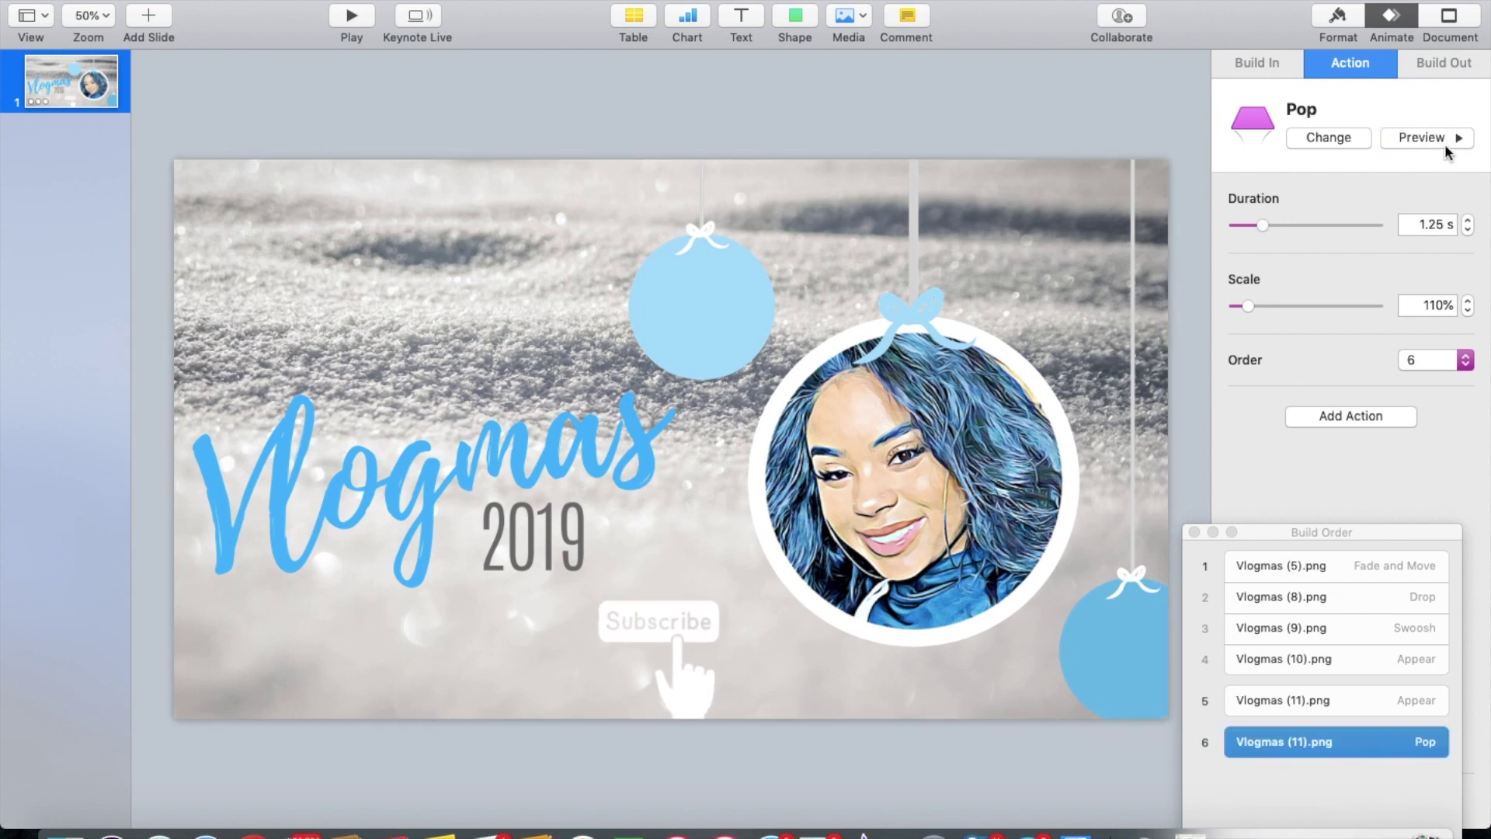
Move the Subscribe image slightly down and left to x -115 pt, y 6 pt, and preview its Pop action
{"action": "left_click_drag", "start_coordinate": [679, 668], "coordinate": [679, 681]}
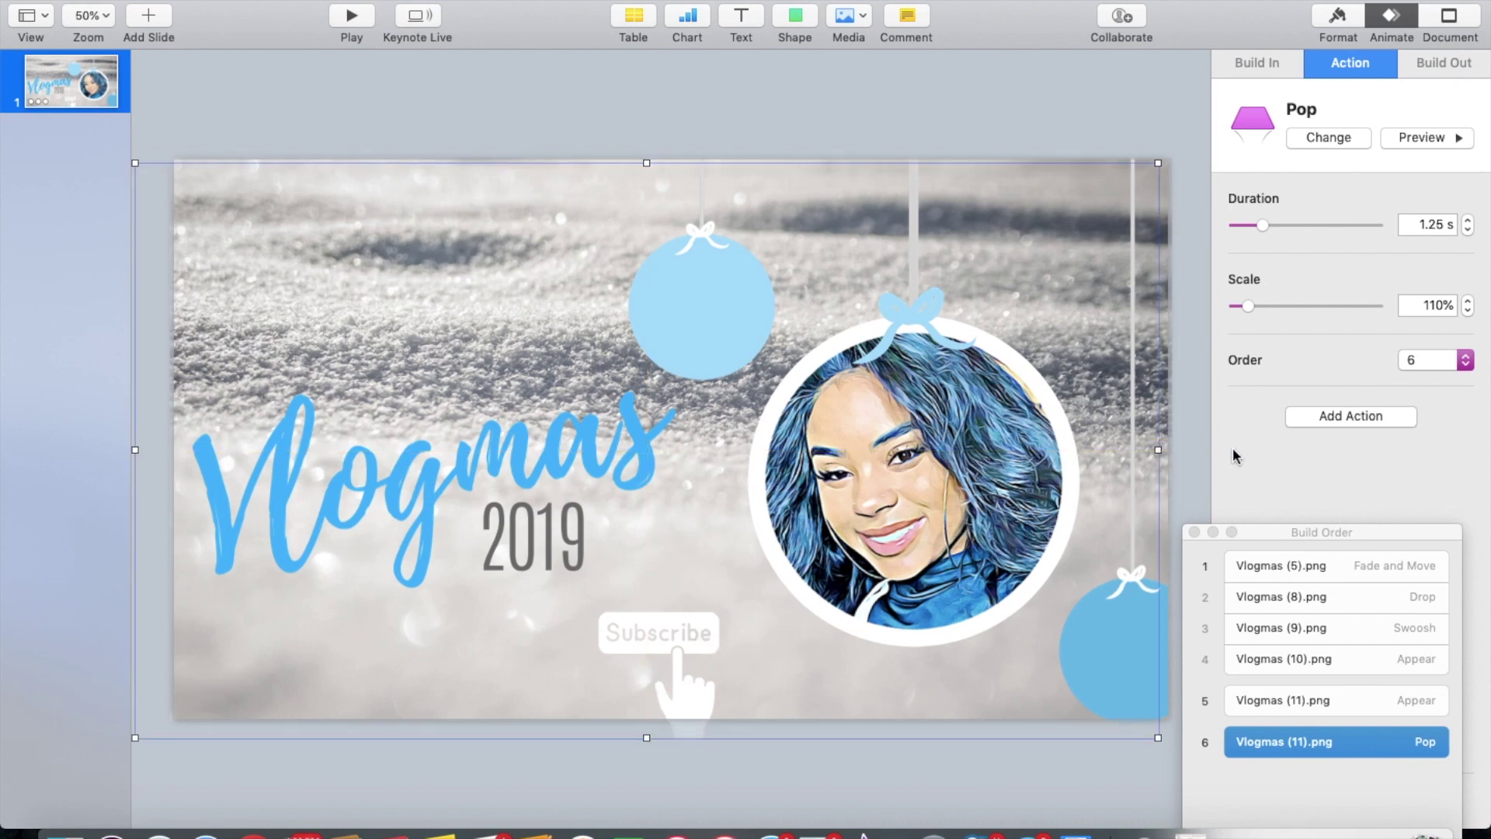
{"action": "left_click_drag", "start_coordinate": [669, 631], "coordinate": [653, 633]}
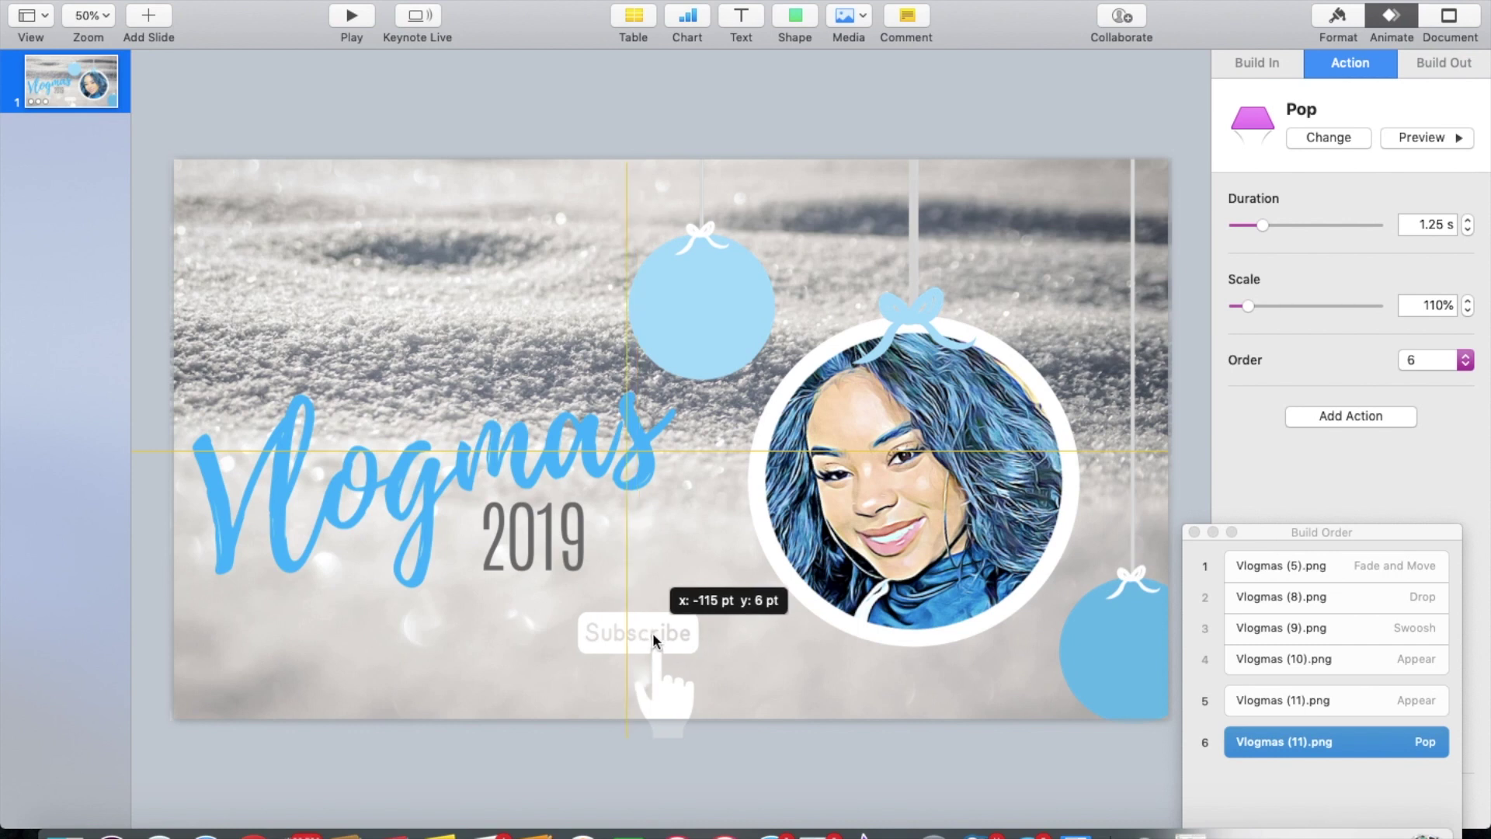
{"action": "left_click_drag", "start_coordinate": [652, 633], "coordinate": [653, 632]}
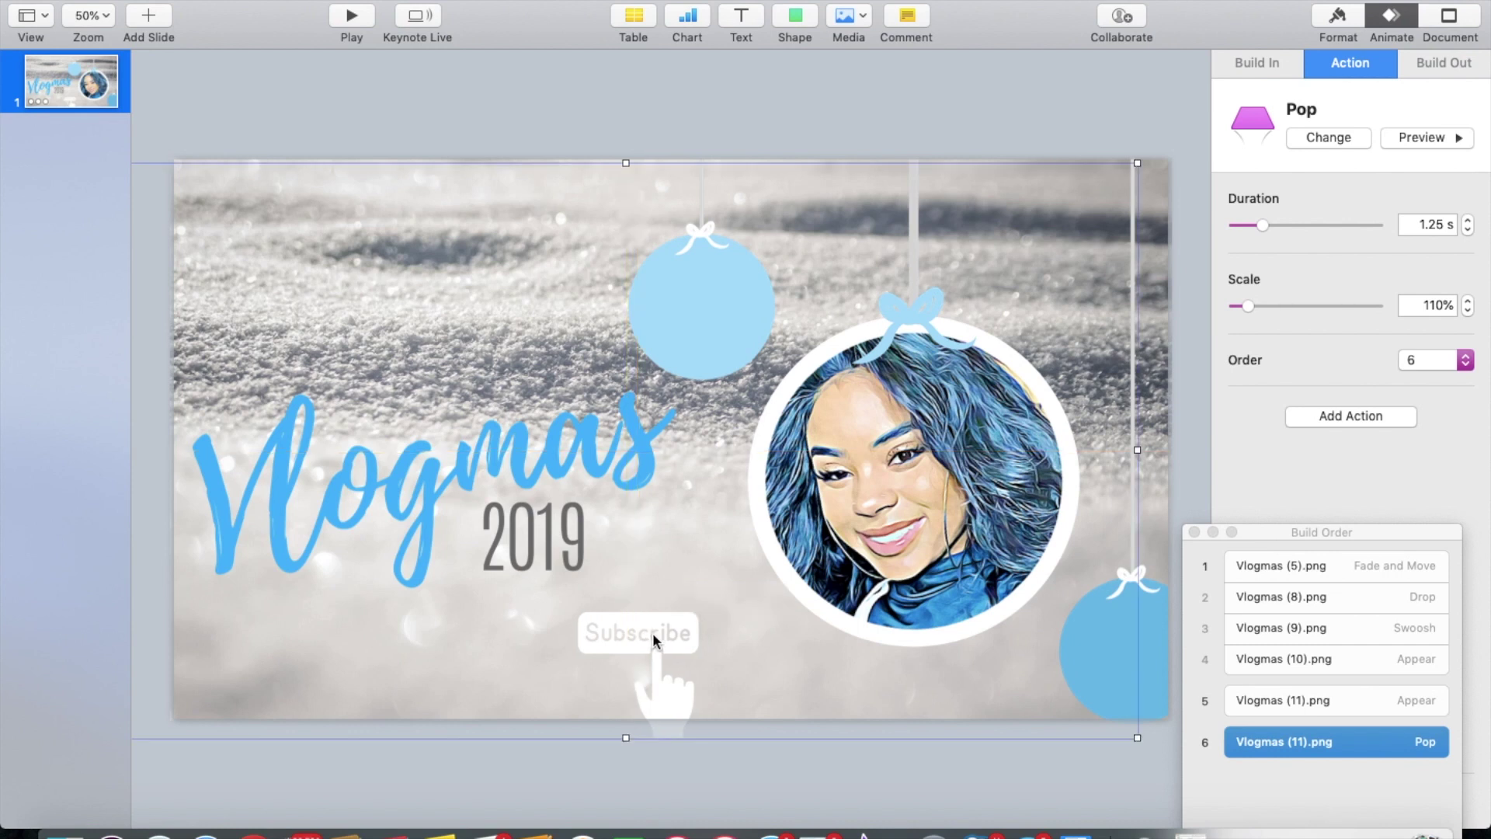
{"action": "left_click", "coordinate": [1410, 141]}
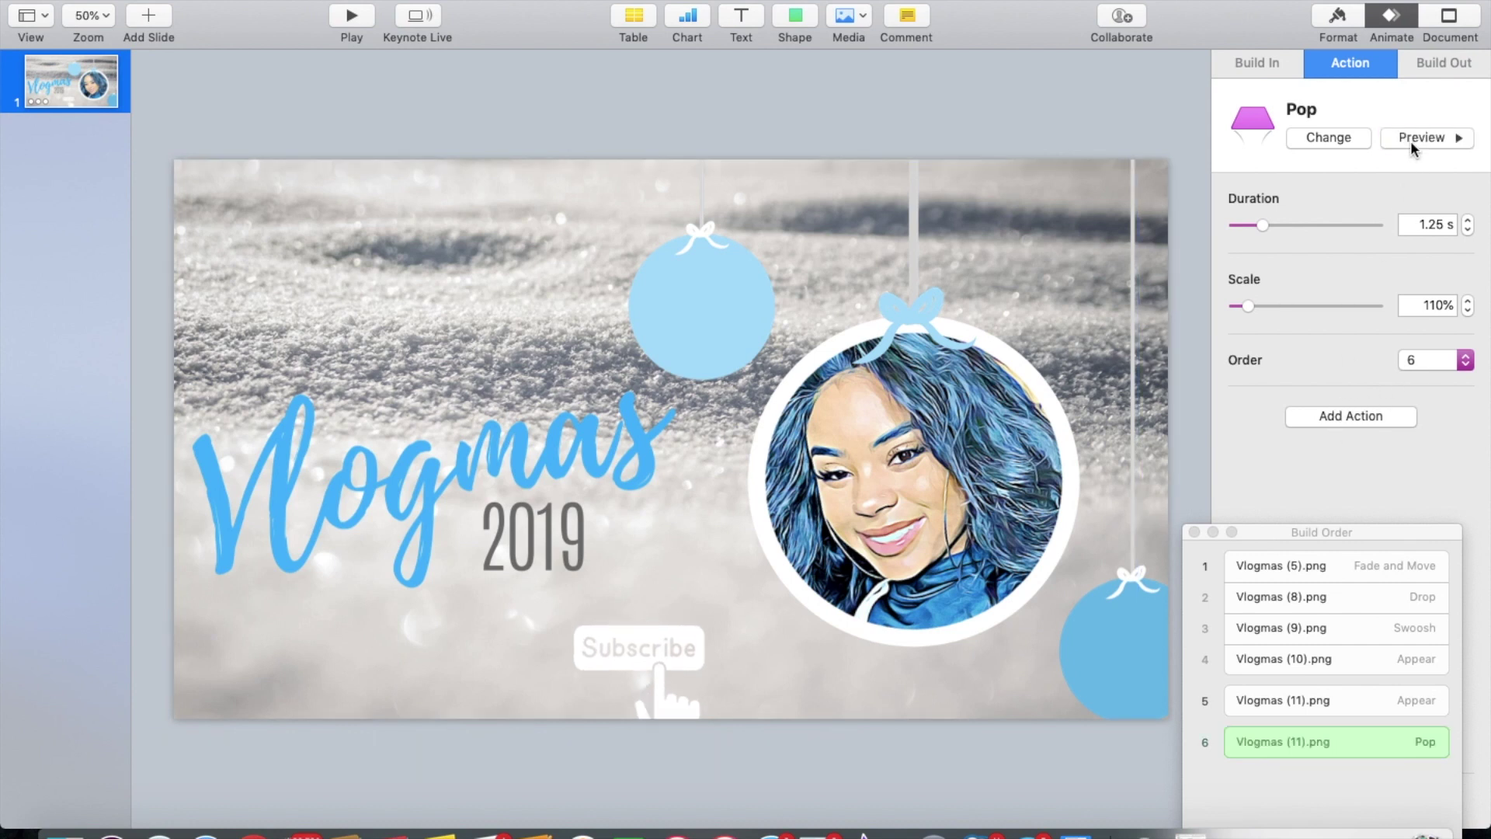
Set the Subscribe image's Pop action scale to 128%, preview it, and deselect the image
{"action": "left_click_drag", "start_coordinate": [1248, 306], "coordinate": [1274, 307]}
{"action": "left_click", "coordinate": [1406, 137]}
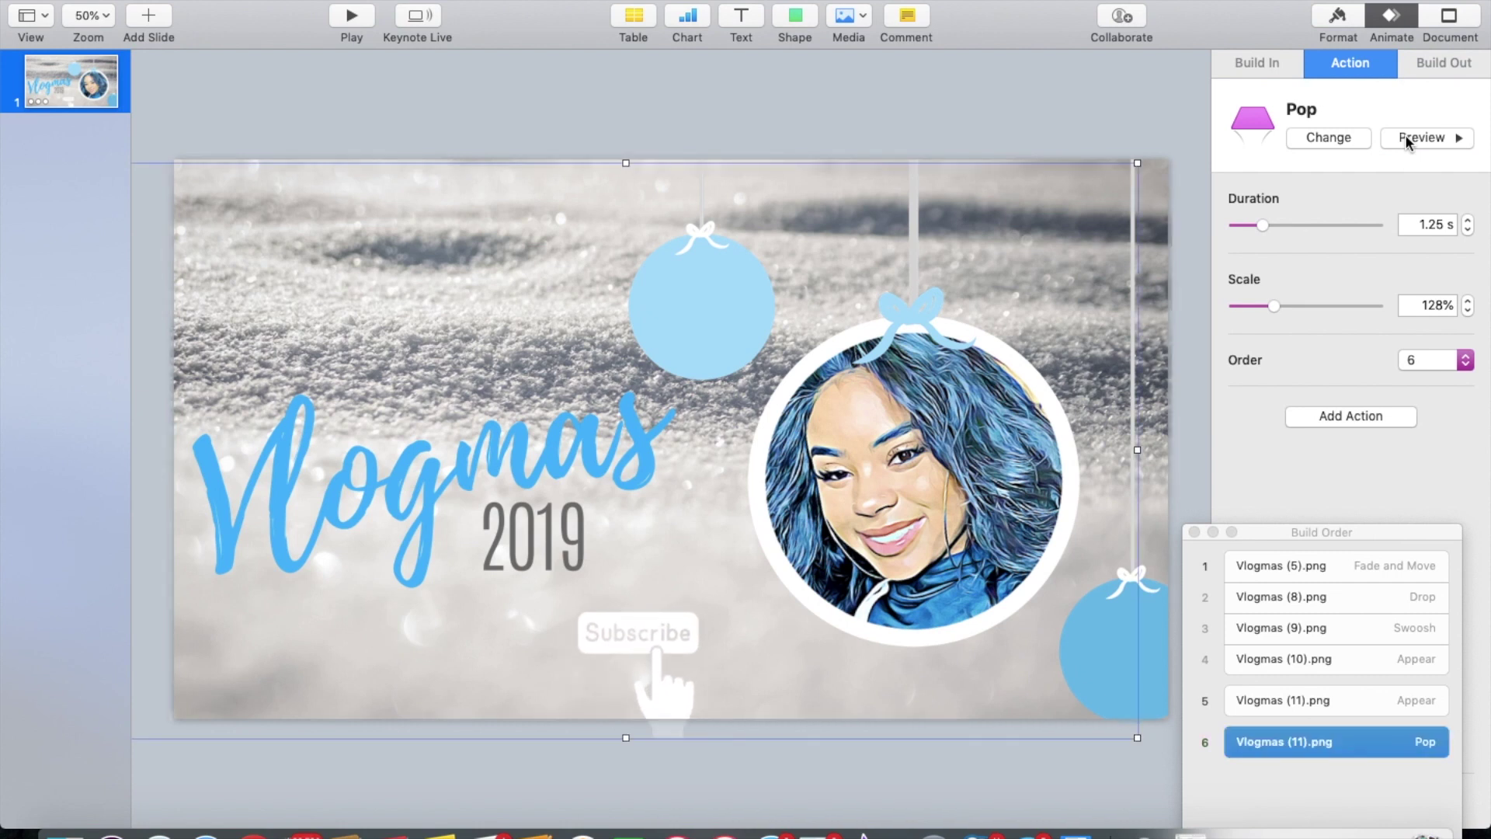
{"action": "left_click", "coordinate": [1172, 125]}
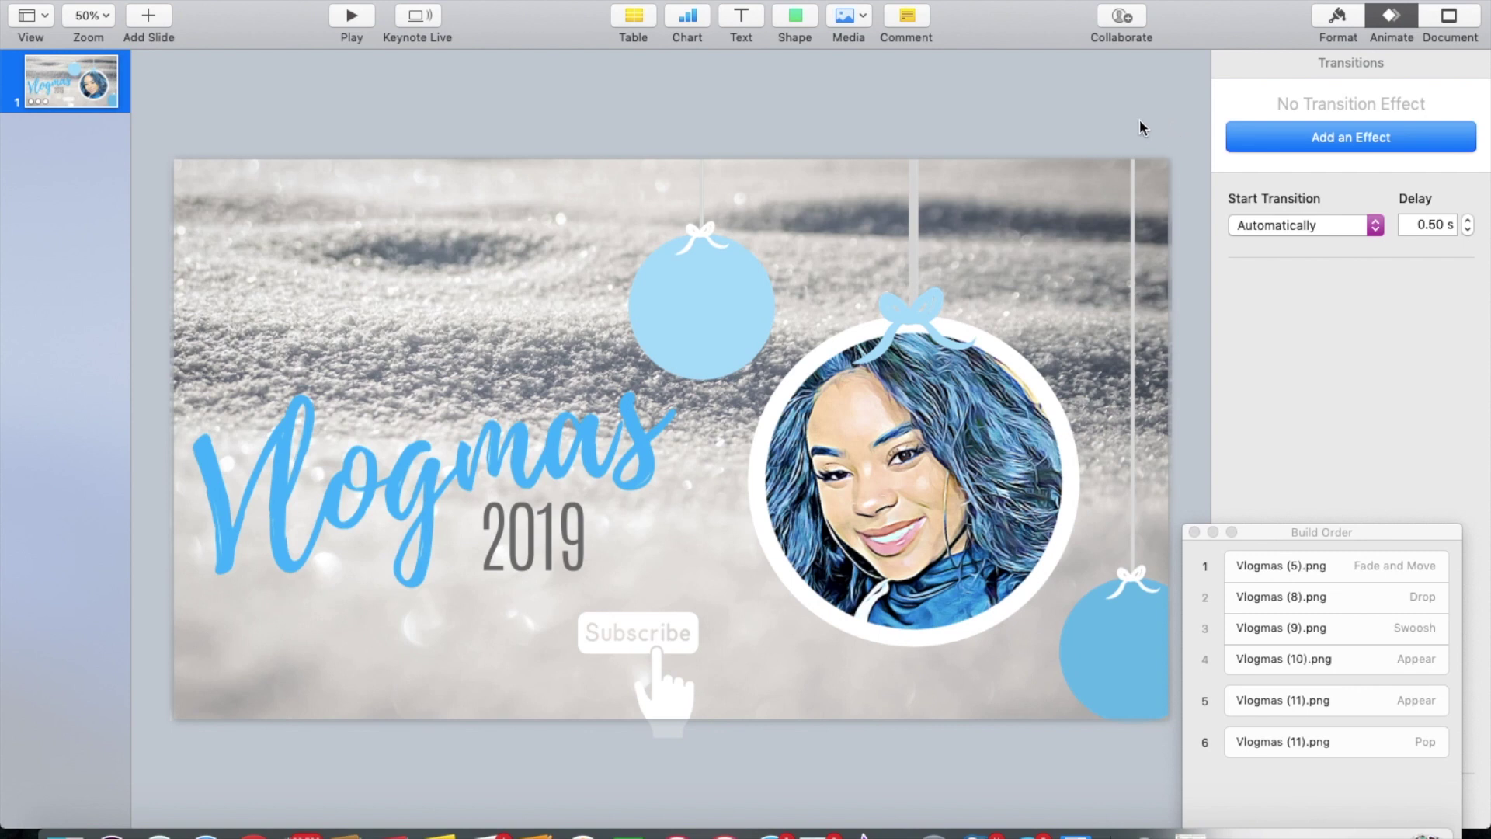
Set the Vlogmas (11).png Appear build to start After Build 4
{"action": "left_click", "coordinate": [1312, 701]}
{"action": "left_click", "coordinate": [1306, 663]}
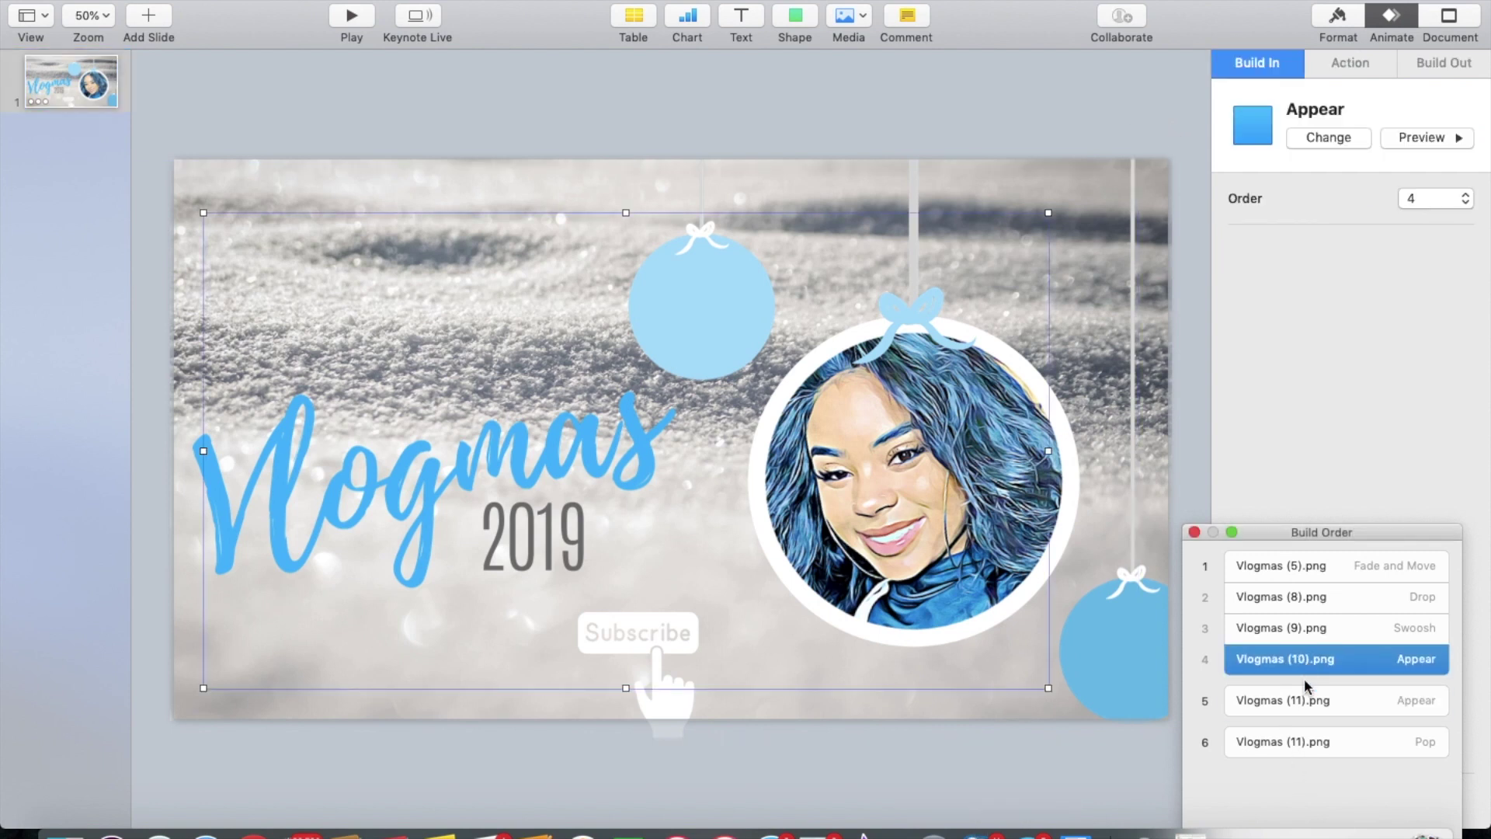
{"action": "left_click", "coordinate": [1302, 699]}
{"action": "left_click_drag", "start_coordinate": [1301, 533], "coordinate": [1308, 300]}
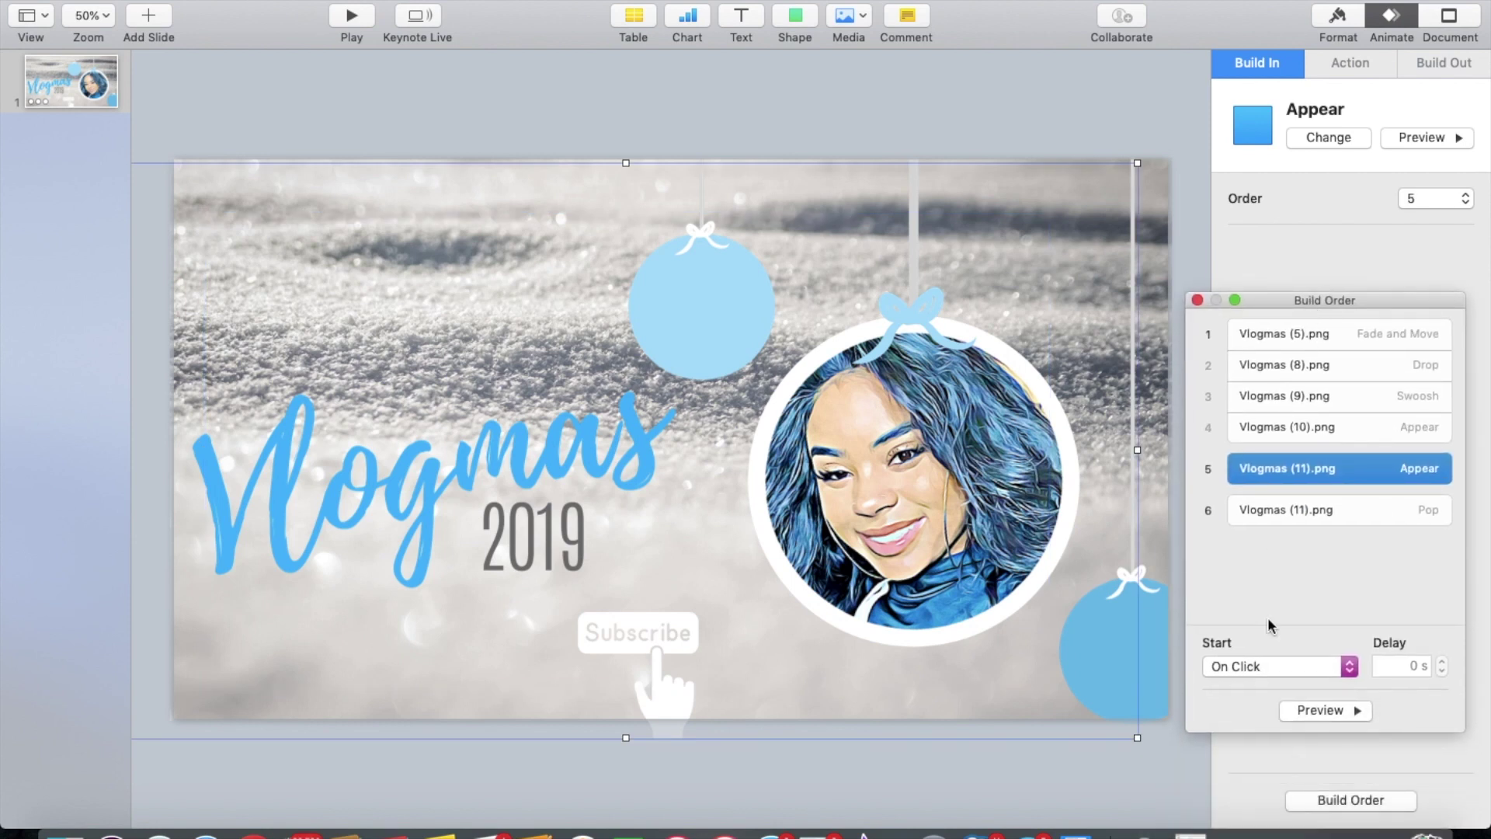
{"action": "left_click", "coordinate": [1271, 666]}
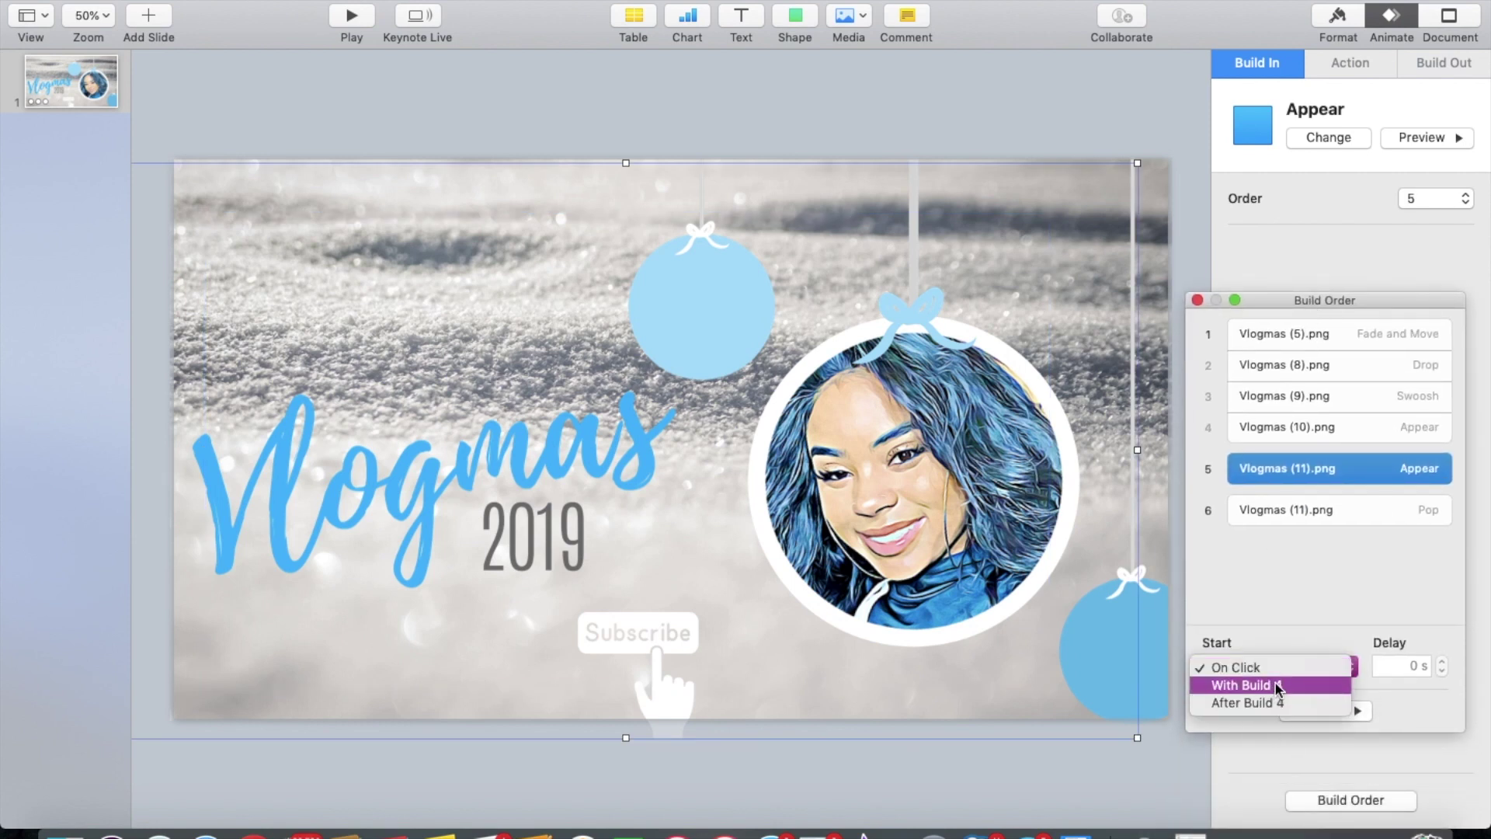
{"action": "left_click", "coordinate": [1275, 697]}
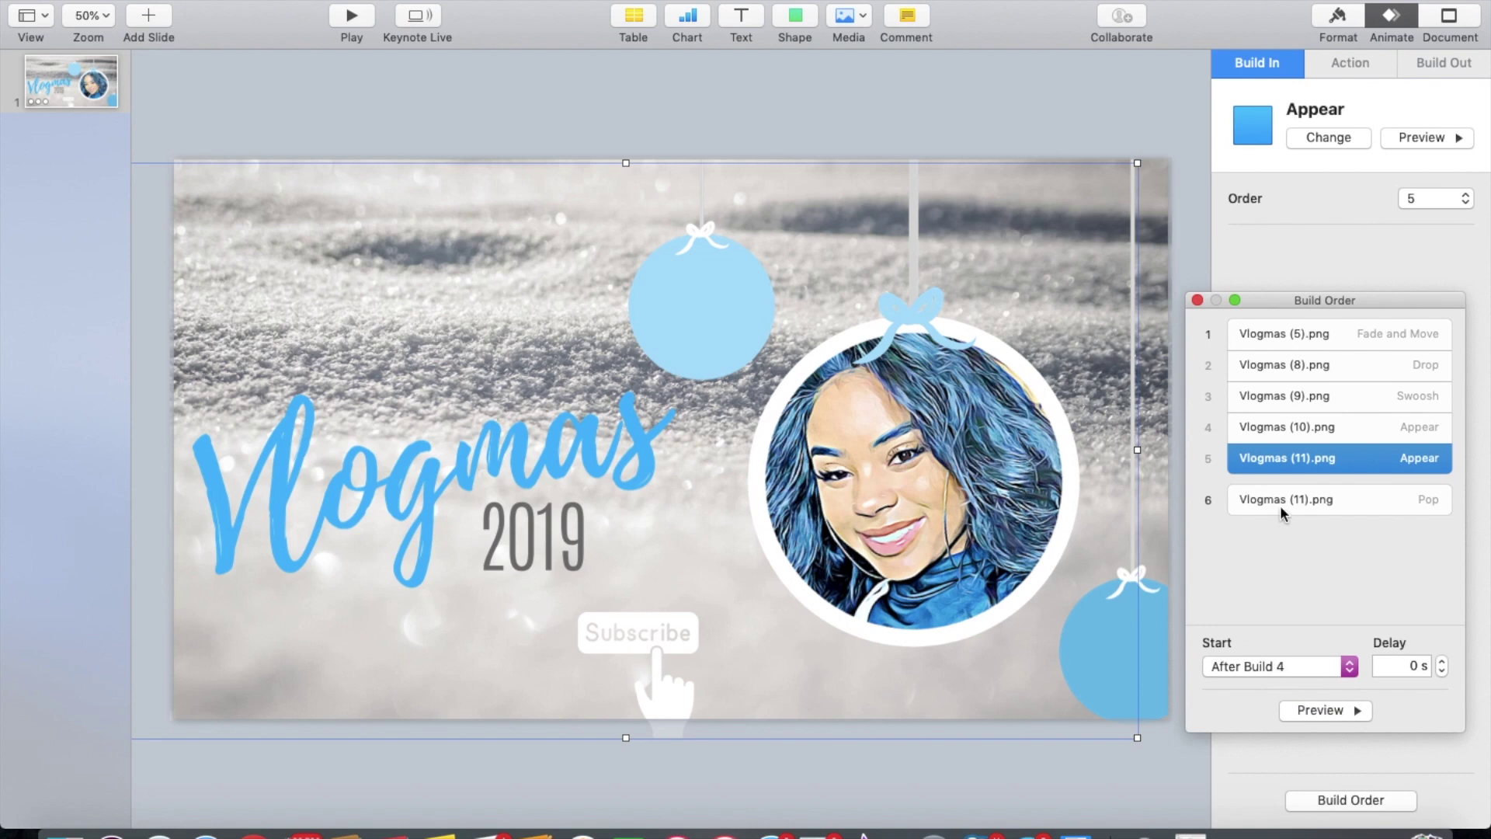
Set the Vlogmas (11).png Pop action to start After Build 5 and preview the build sequence
{"action": "left_click", "coordinate": [1281, 508]}
{"action": "left_click", "coordinate": [1275, 666]}
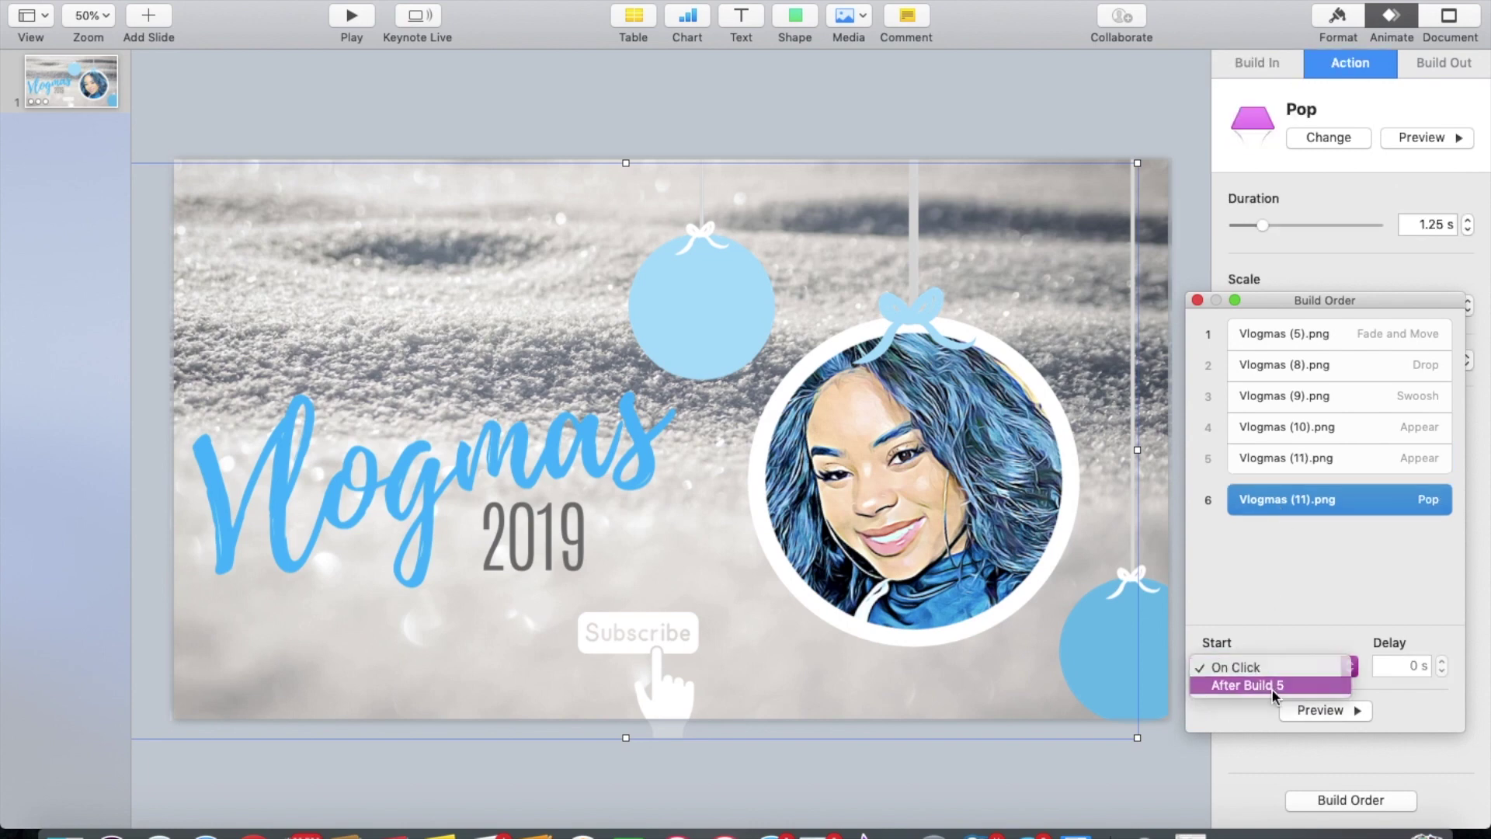
{"action": "left_click", "coordinate": [1271, 686]}
{"action": "left_click", "coordinate": [1318, 711]}
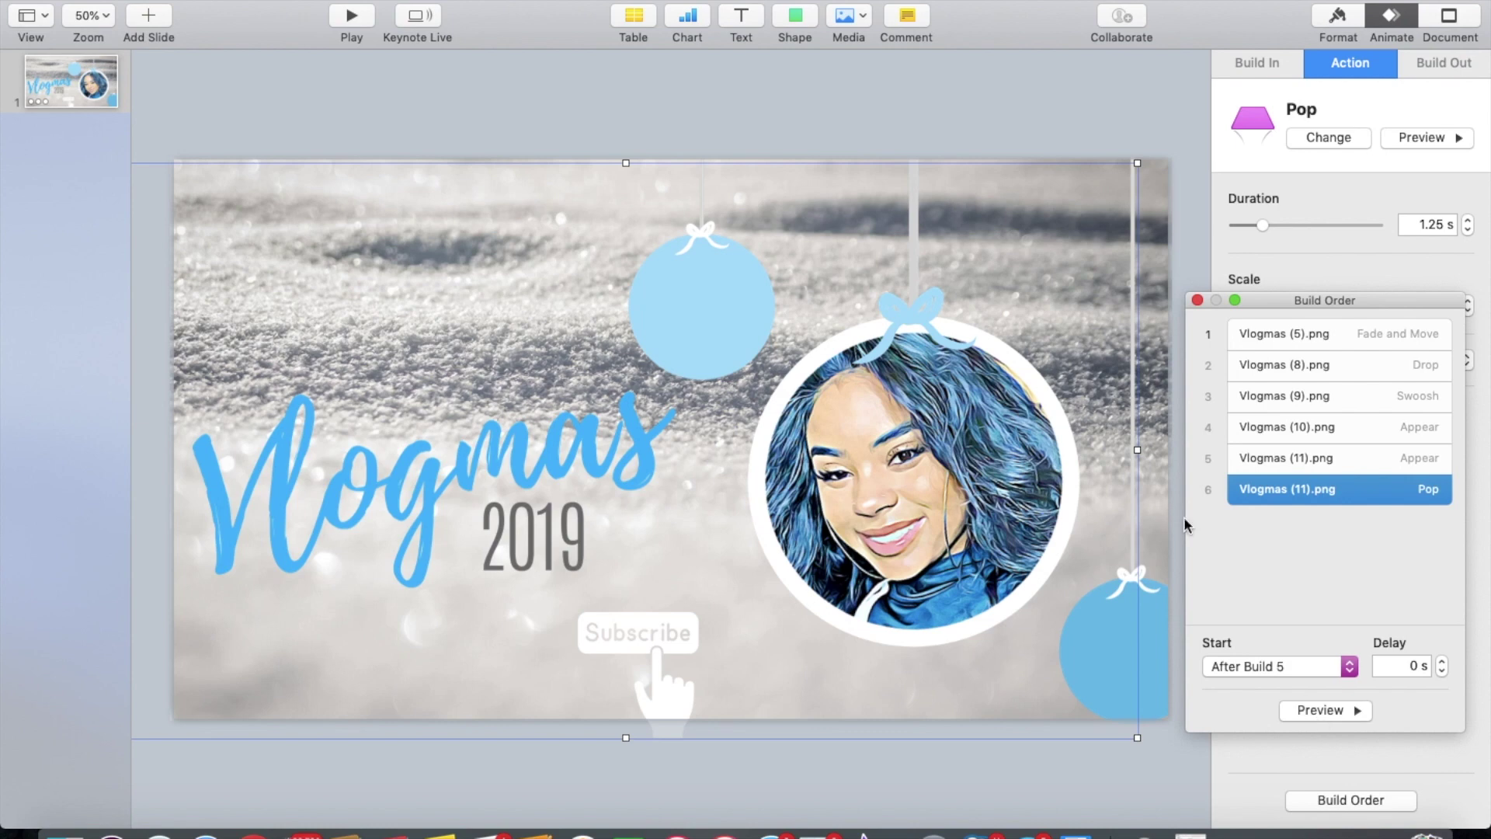
{"action": "left_click", "coordinate": [1342, 710]}
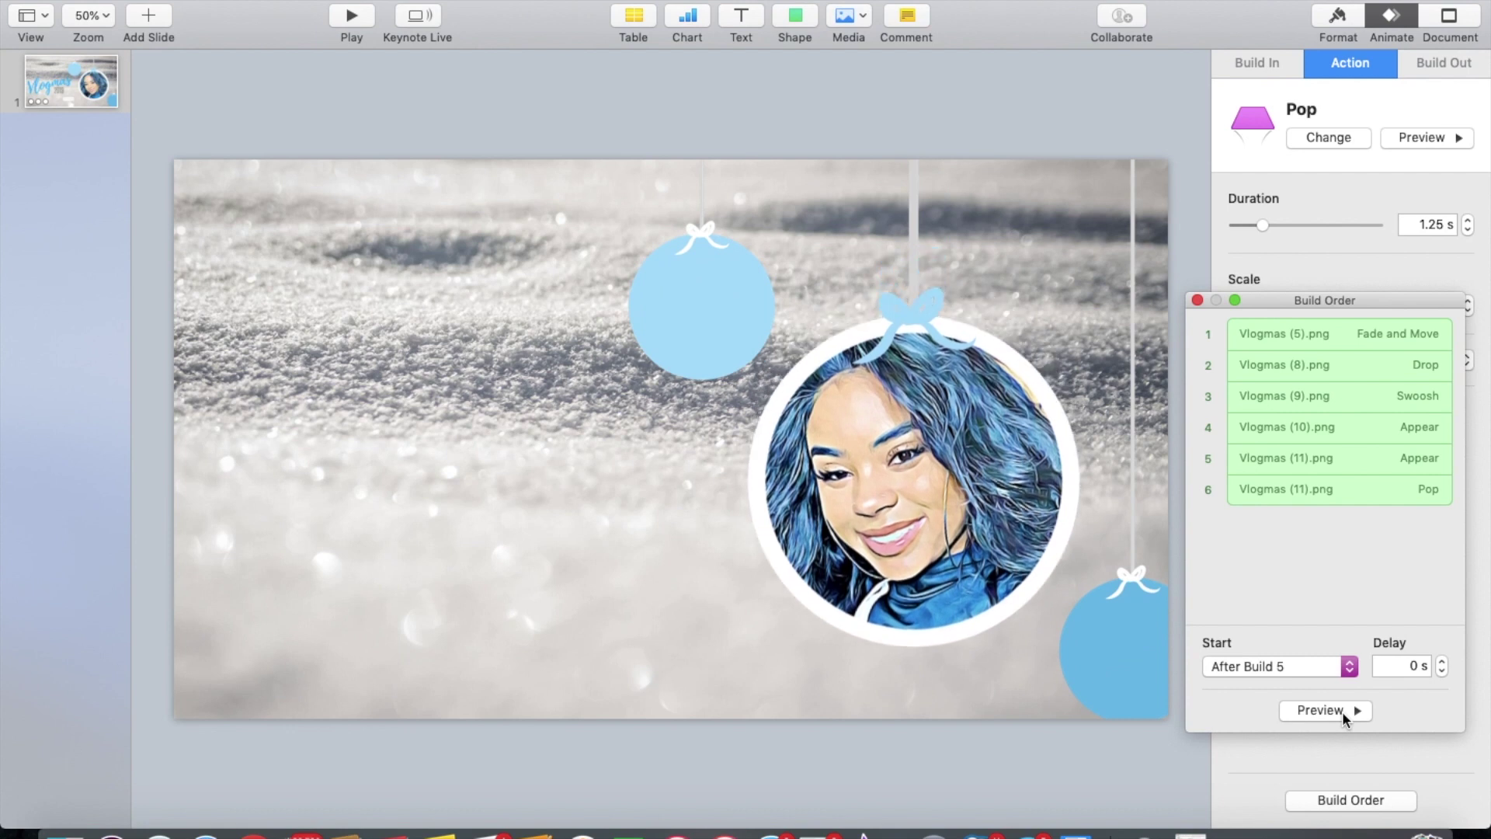
Change the Vlogmas (8).png build-in effect to Fade and Move with the Top to Bottom direction
{"action": "left_click", "coordinate": [1334, 365]}
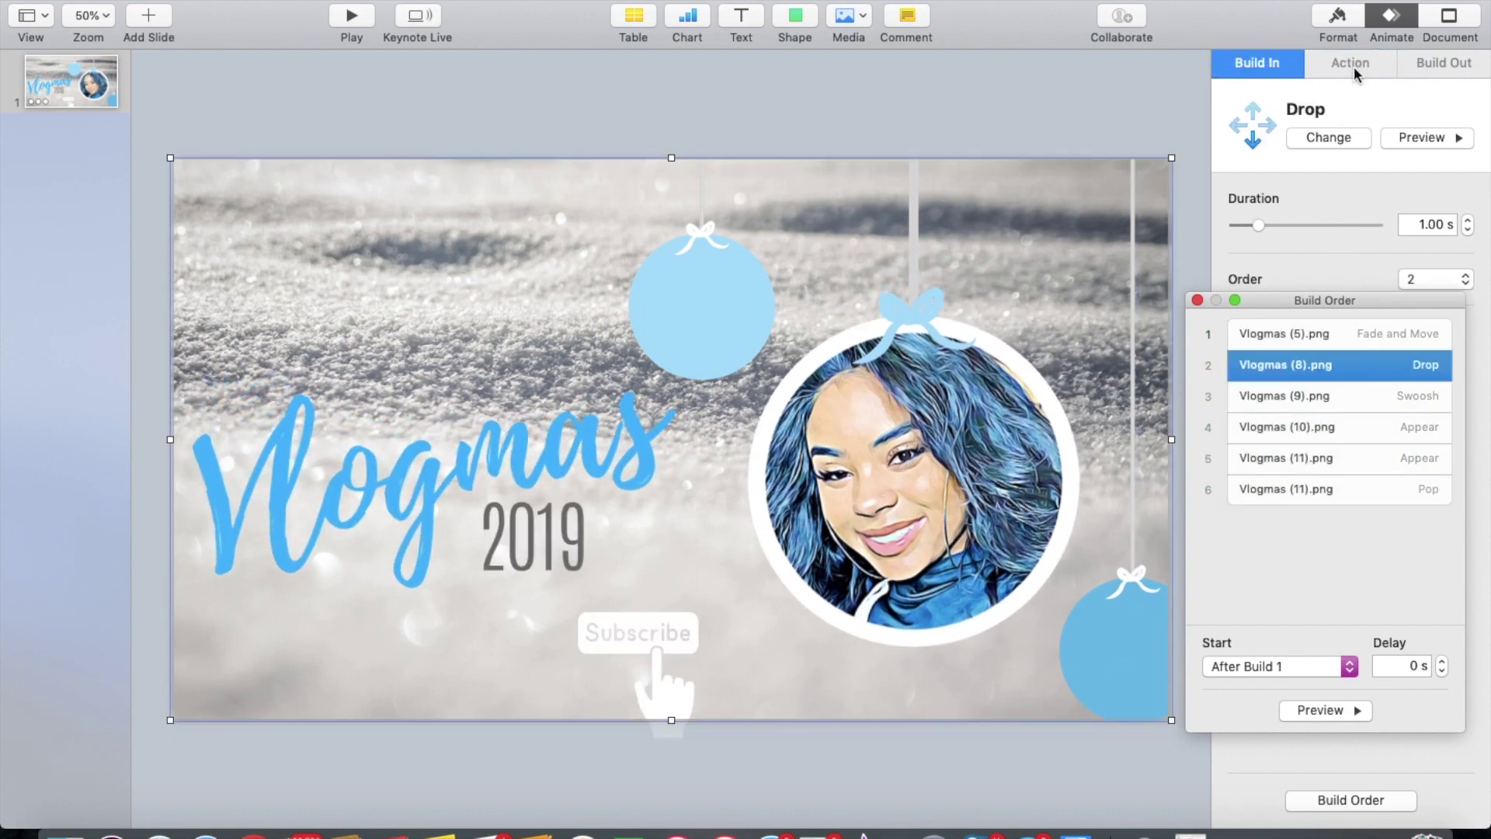
{"action": "left_click", "coordinate": [1343, 139]}
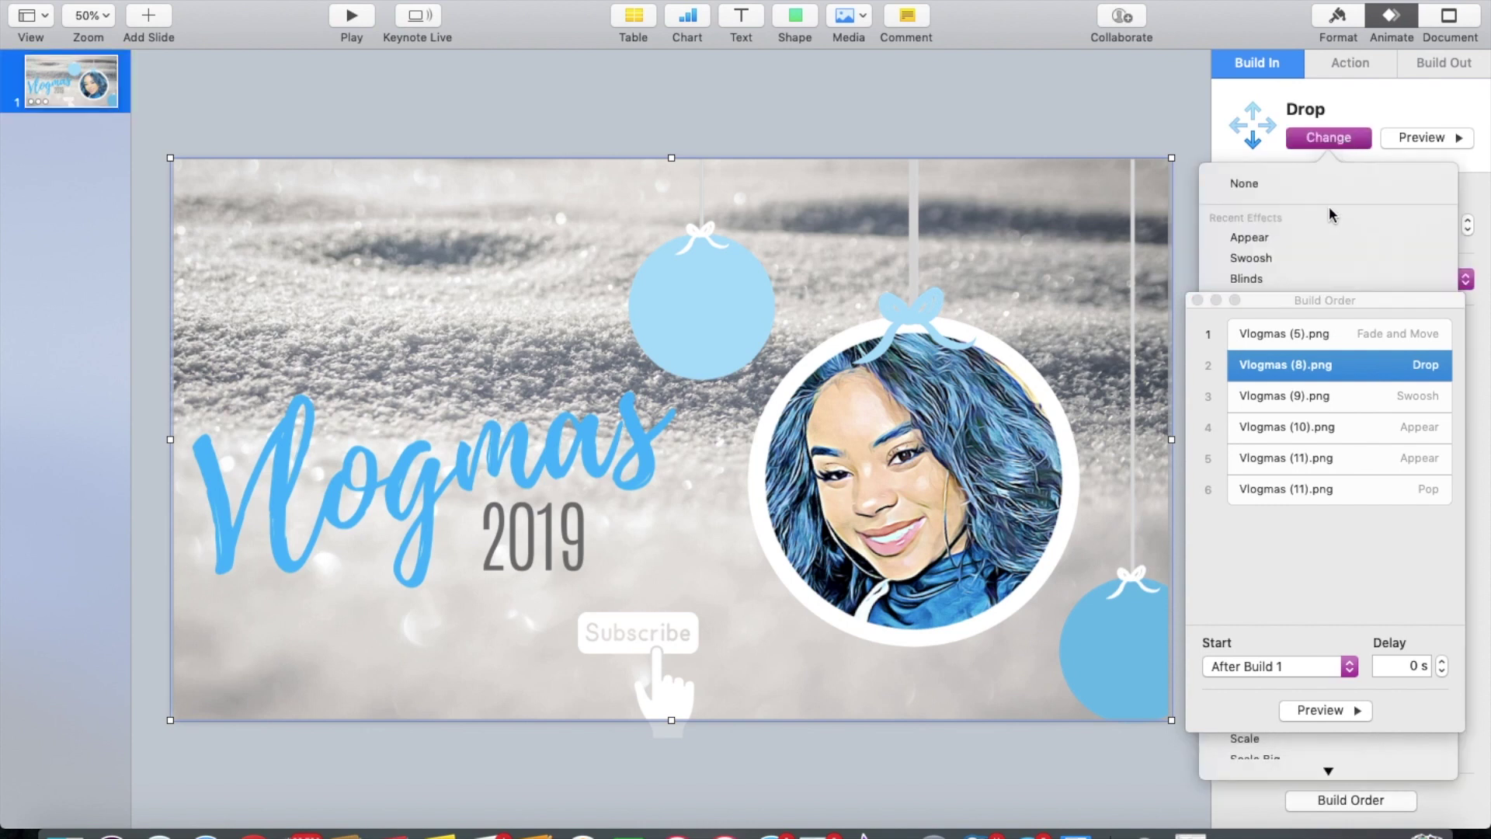
{"action": "left_click_drag", "start_coordinate": [1339, 303], "coordinate": [1339, 624]}
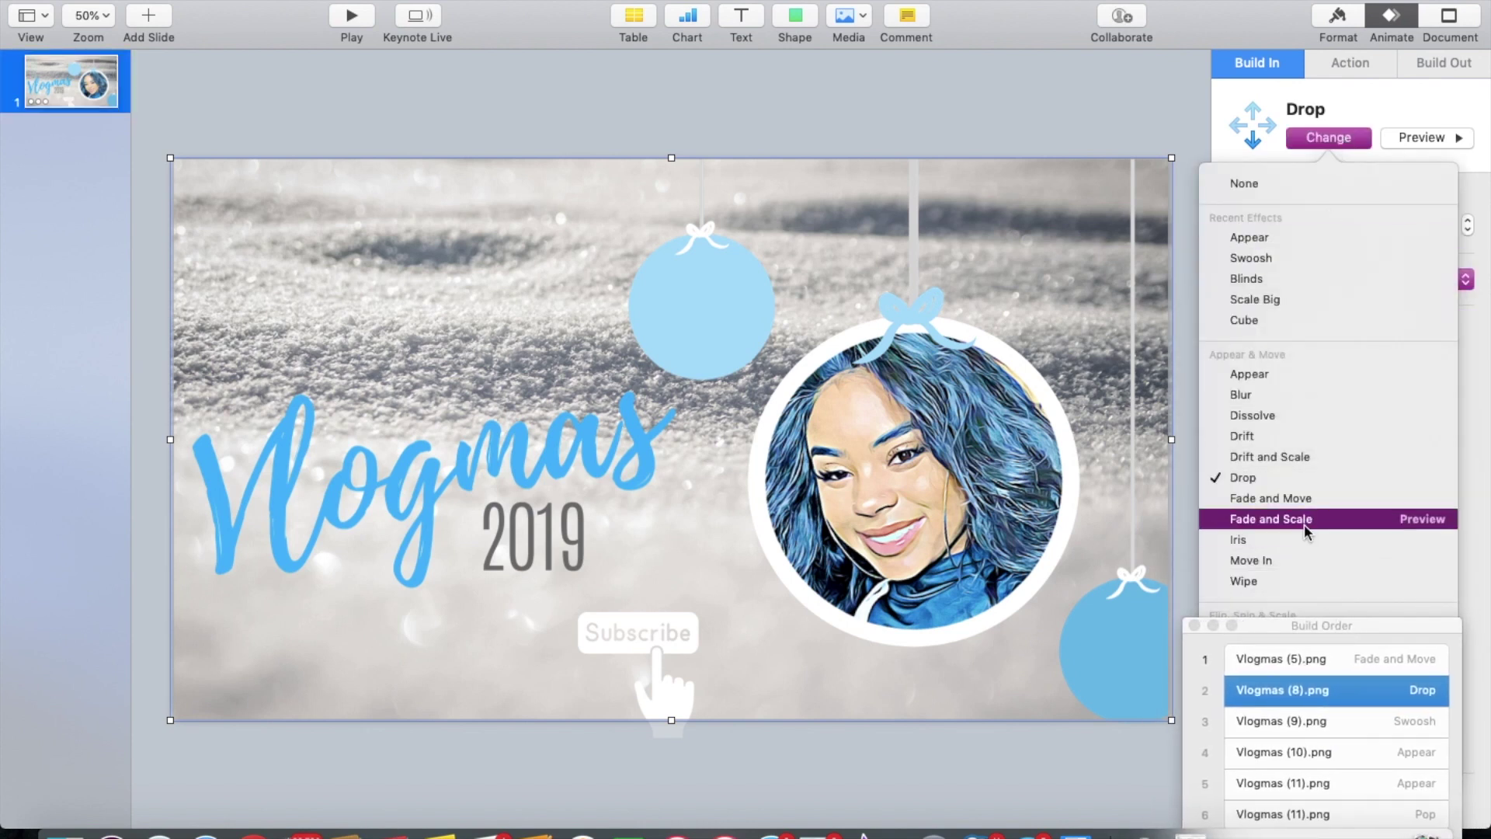
{"action": "left_click", "coordinate": [1296, 497]}
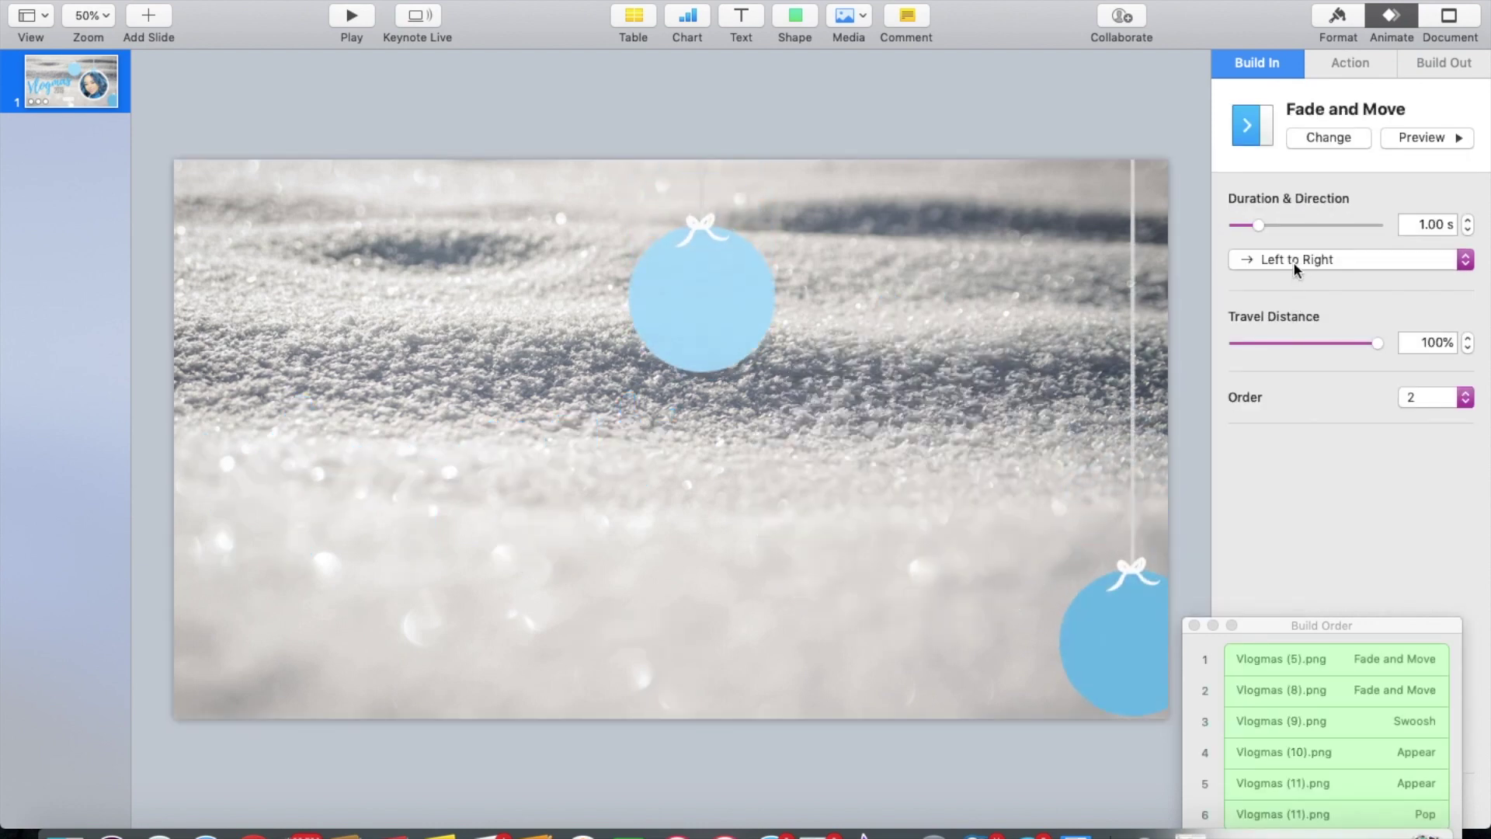
{"action": "left_click", "coordinate": [1293, 262]}
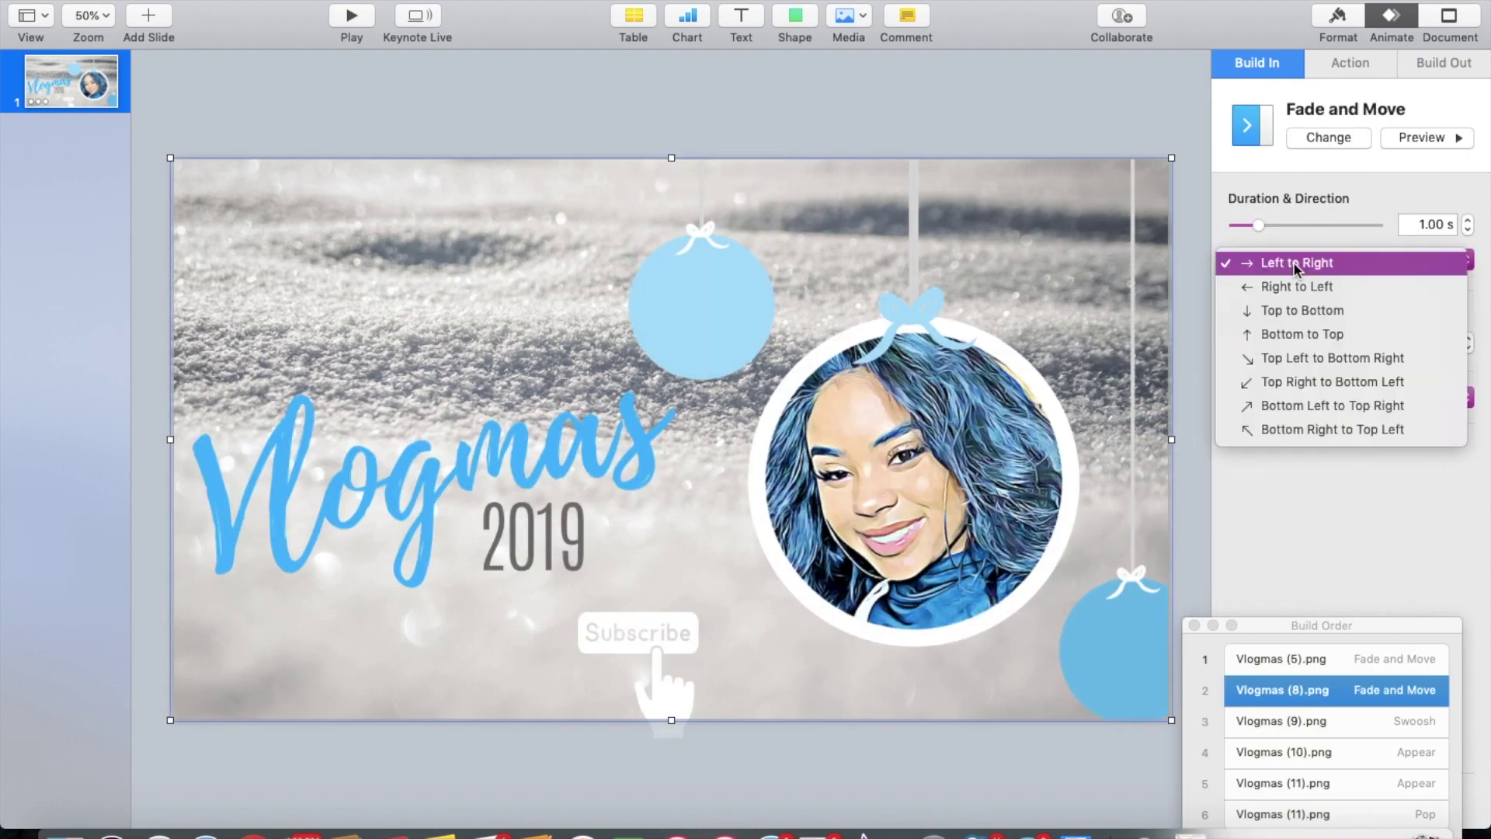
{"action": "left_click", "coordinate": [1302, 311]}
Lengthen the Vlogmas (8).png Fade and Move duration to 3.25 s and preview the effect
{"action": "left_click_drag", "start_coordinate": [1265, 226], "coordinate": [1286, 229]}
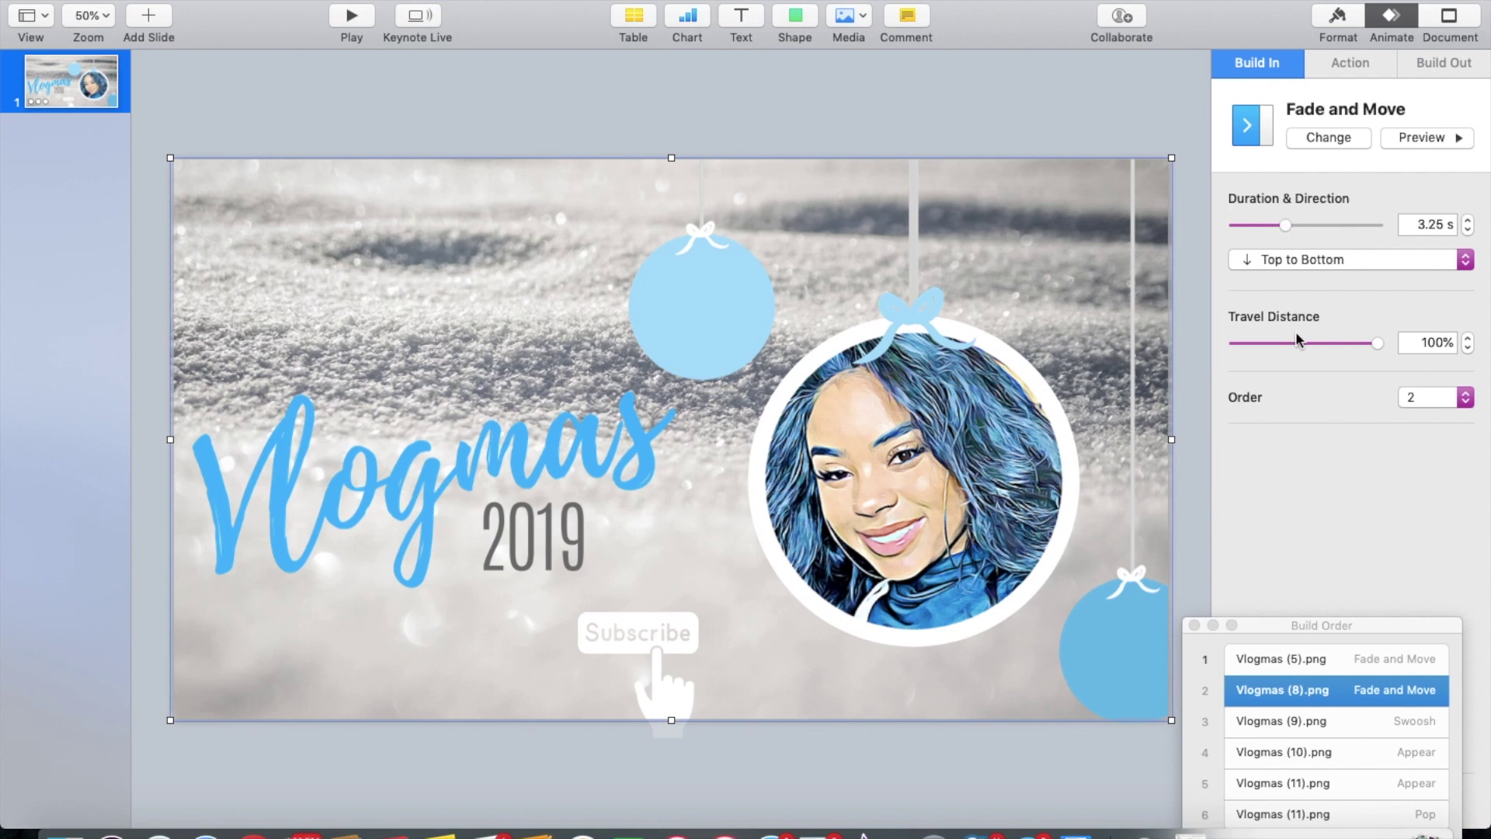
{"action": "left_click_drag", "start_coordinate": [1306, 340], "coordinate": [1313, 341]}
{"action": "left_click", "coordinate": [1410, 133]}
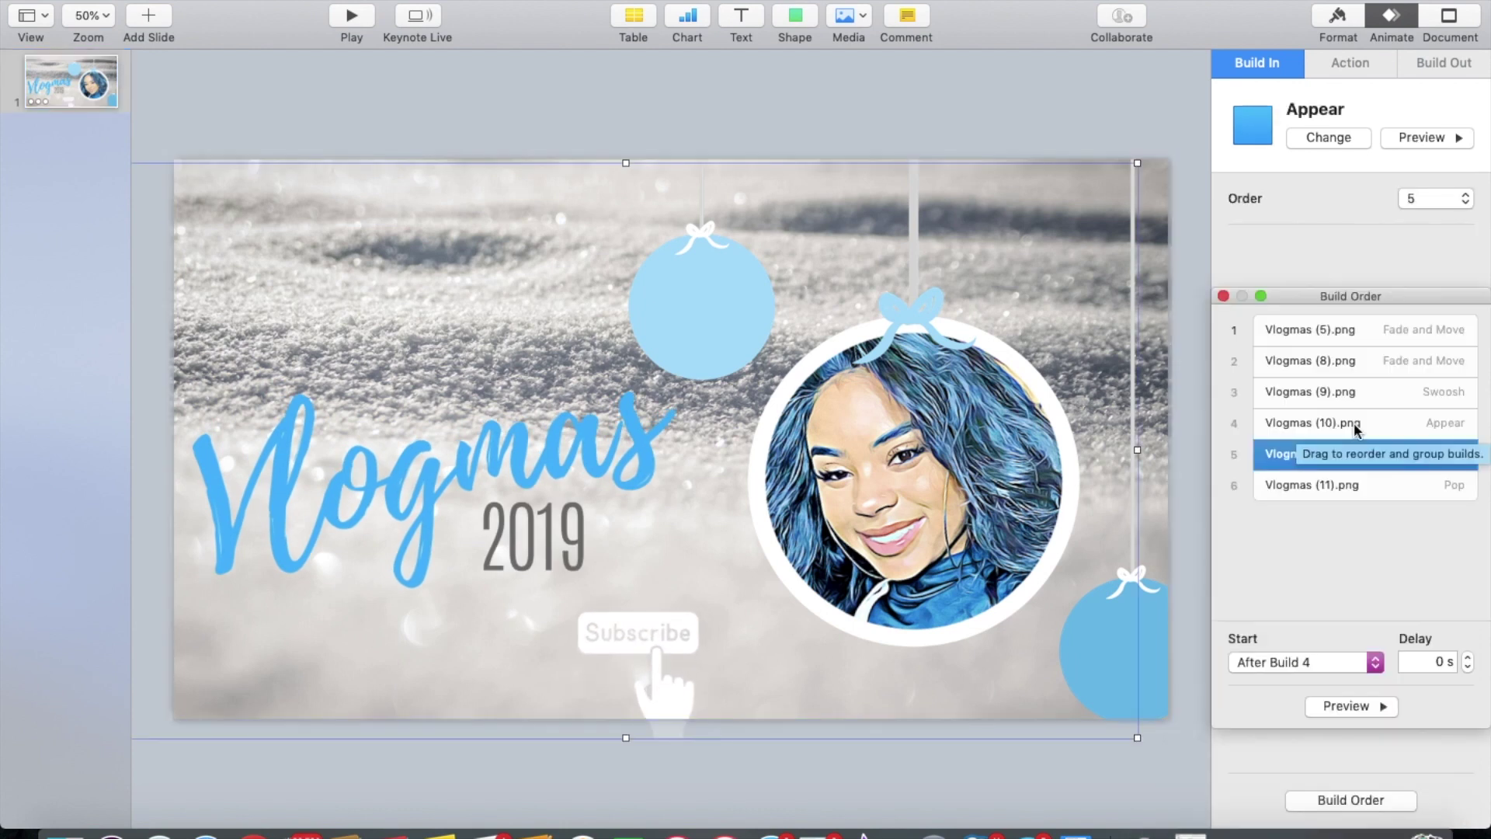
Increase the start delay of the Vlogmas (10).png Appear build in the build order
{"action": "left_click", "coordinate": [1353, 423]}
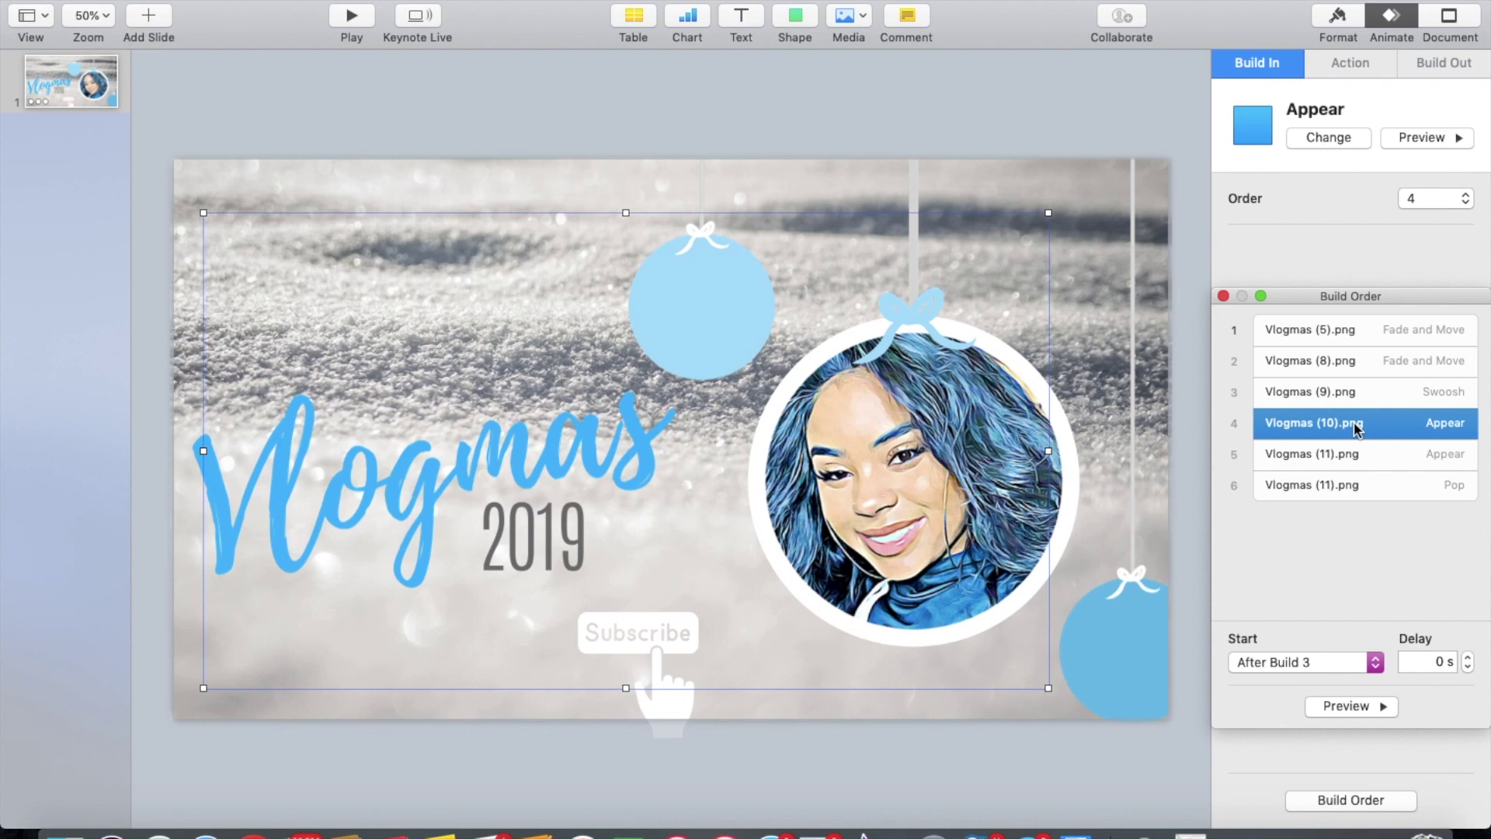
{"action": "left_click", "coordinate": [1353, 461]}
{"action": "left_click", "coordinate": [1353, 492]}
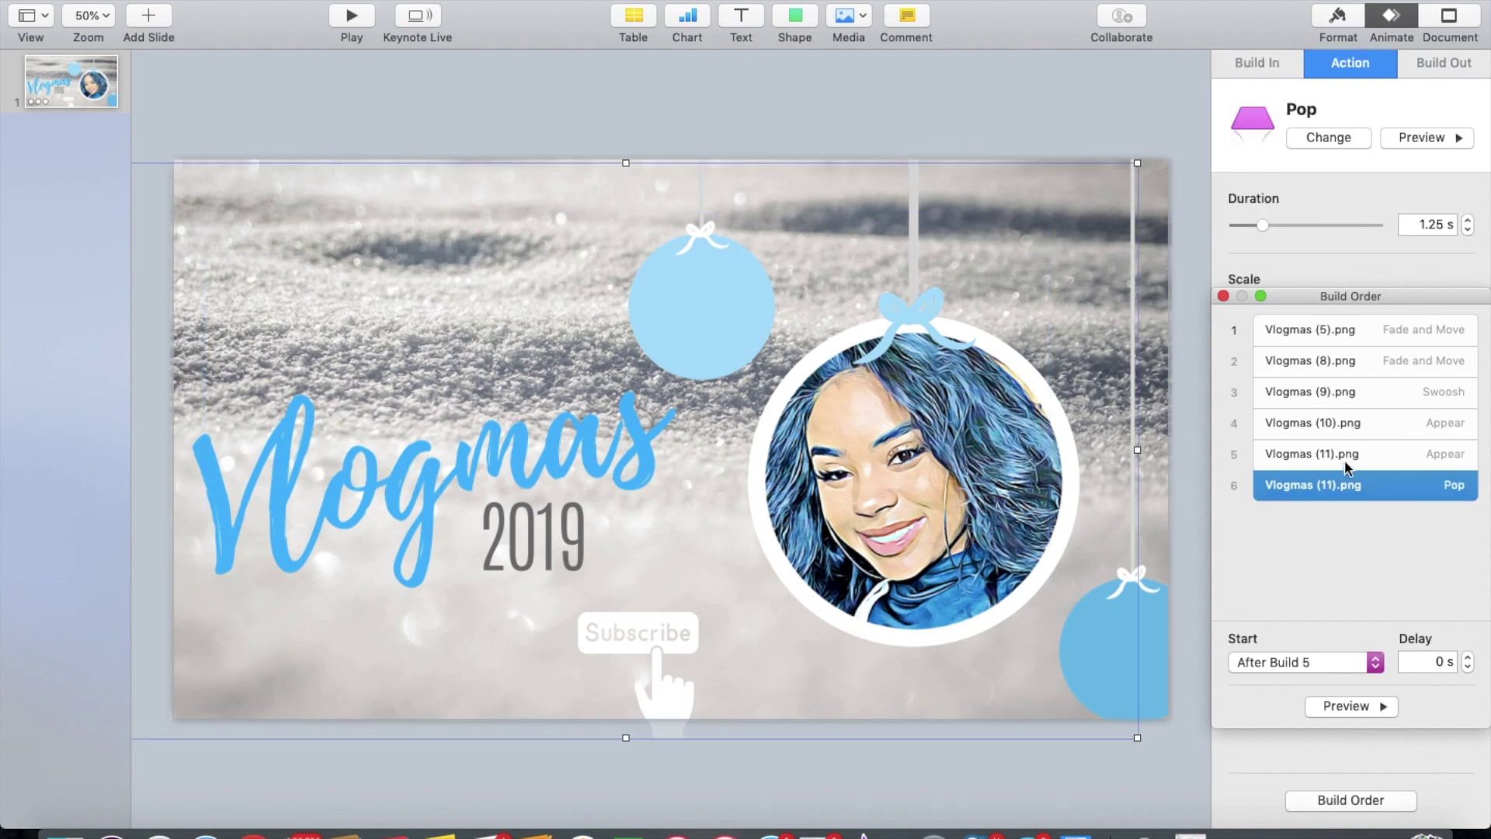
{"action": "left_click", "coordinate": [1344, 461]}
{"action": "left_click", "coordinate": [1344, 423]}
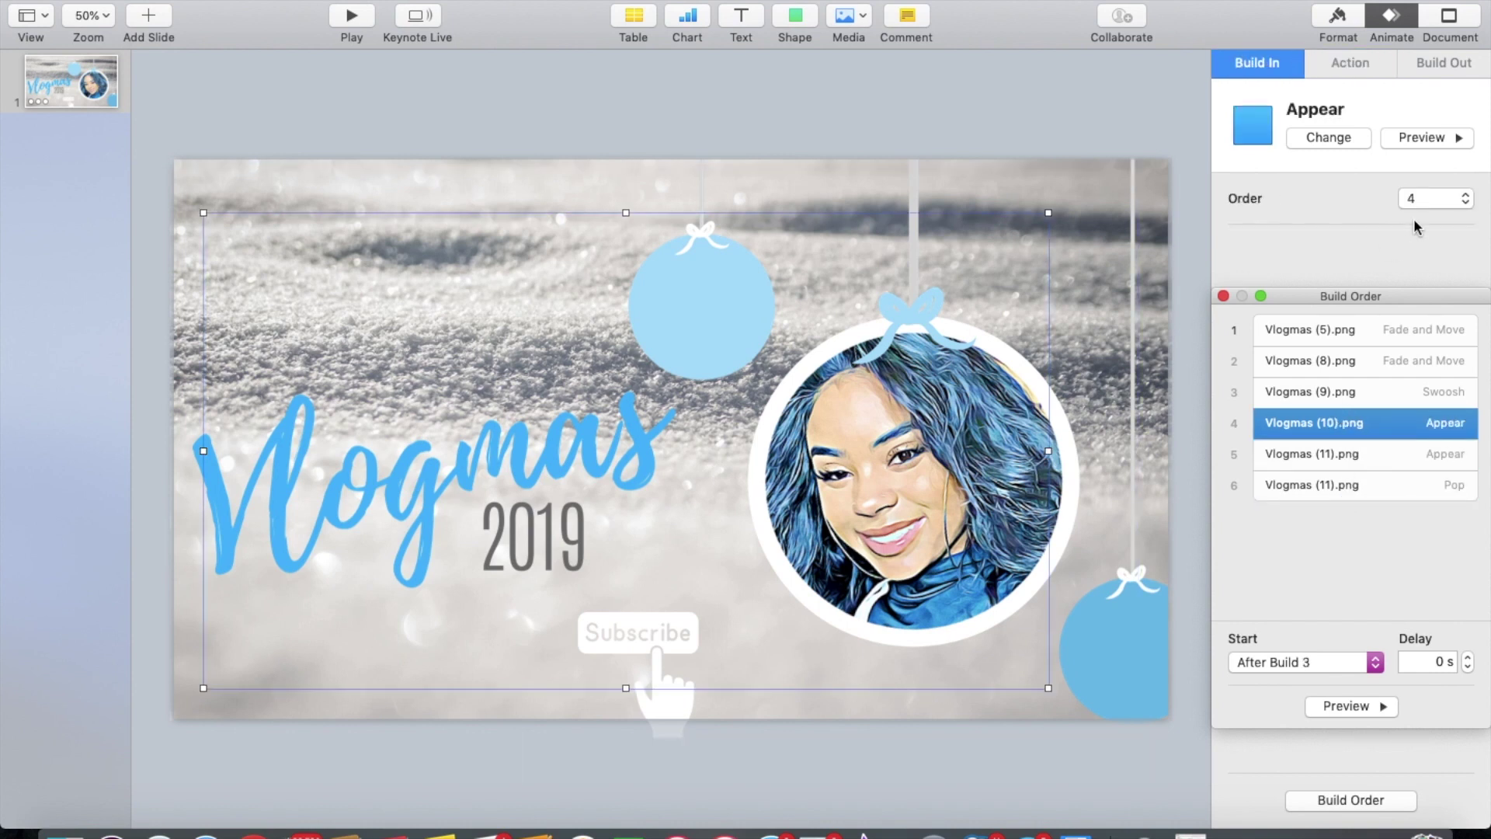
{"action": "left_click", "coordinate": [1468, 657]}
{"action": "left_click", "coordinate": [1468, 657]}
{"action": "left_click", "coordinate": [1468, 657]}
Set the start delay of the Vlogmas (11).png Appear build to 0.20 s and preview the animation
{"action": "left_click", "coordinate": [1394, 460]}
{"action": "left_click", "coordinate": [1467, 657]}
{"action": "left_click", "coordinate": [1468, 657]}
{"action": "left_click", "coordinate": [1373, 707]}
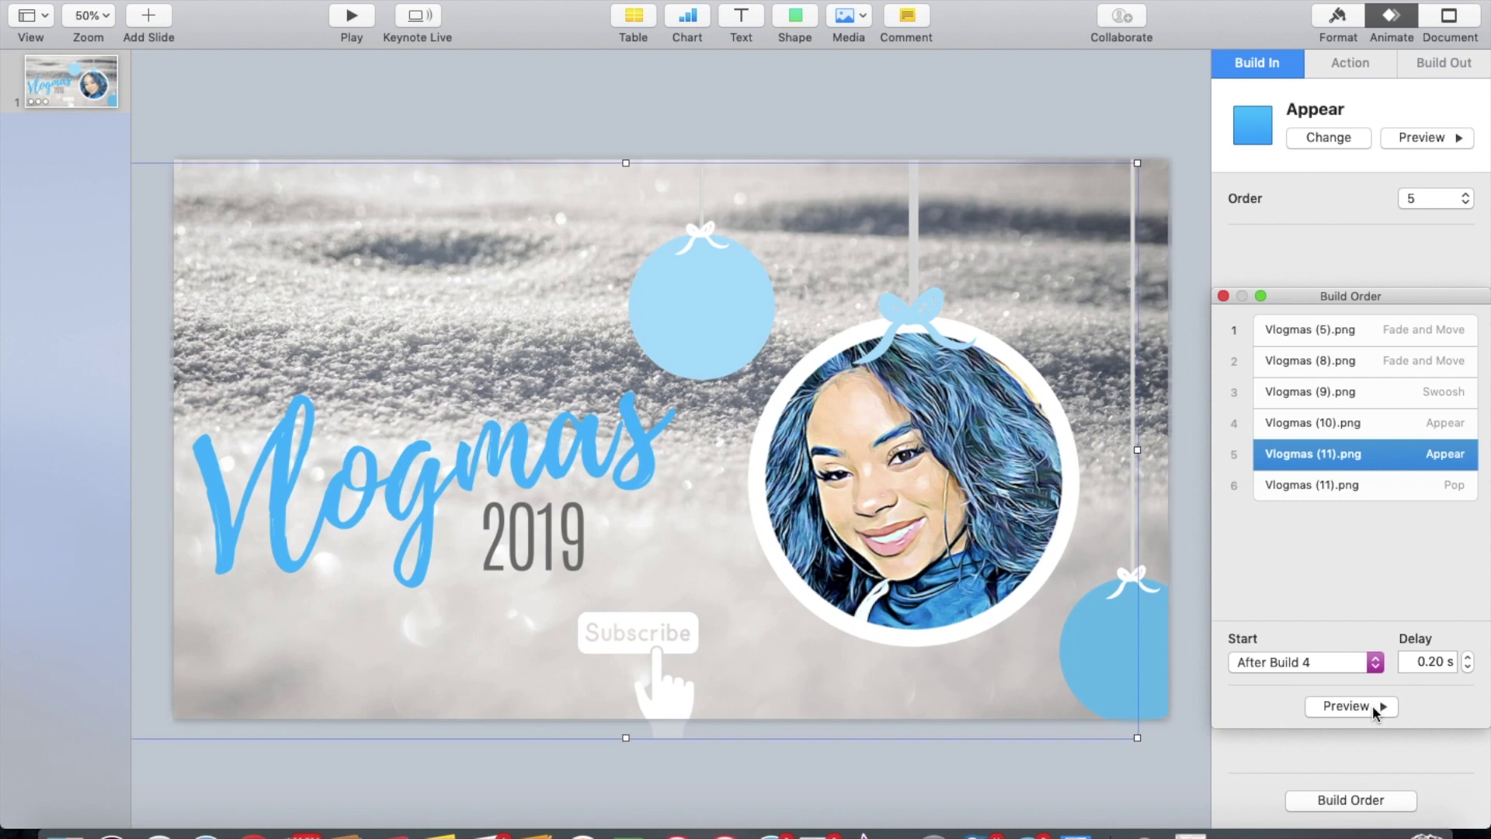
{"action": "left_click", "coordinate": [555, 30]}
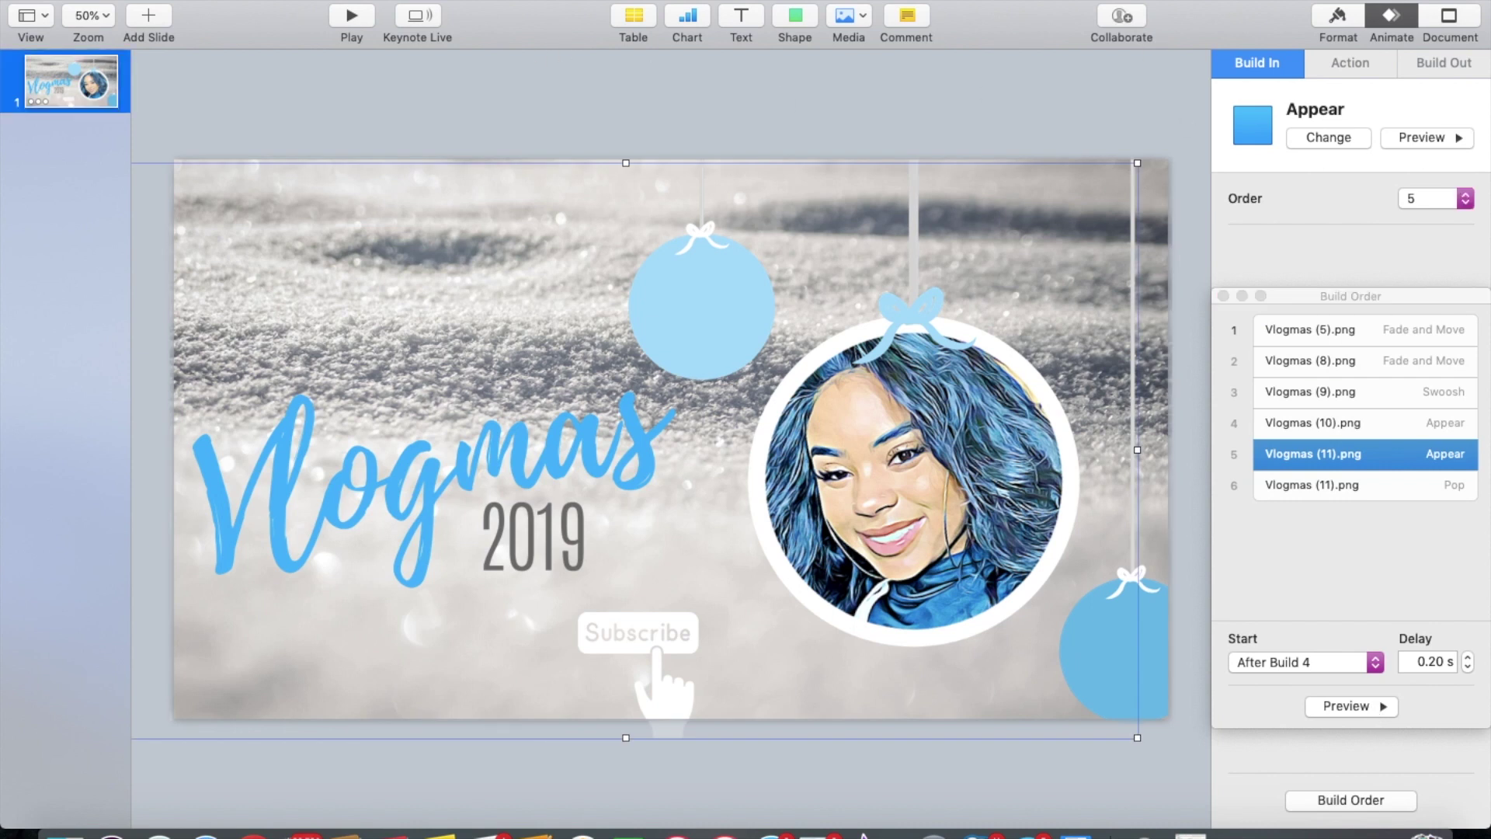
{"action": "left_click", "coordinate": [1429, 140]}
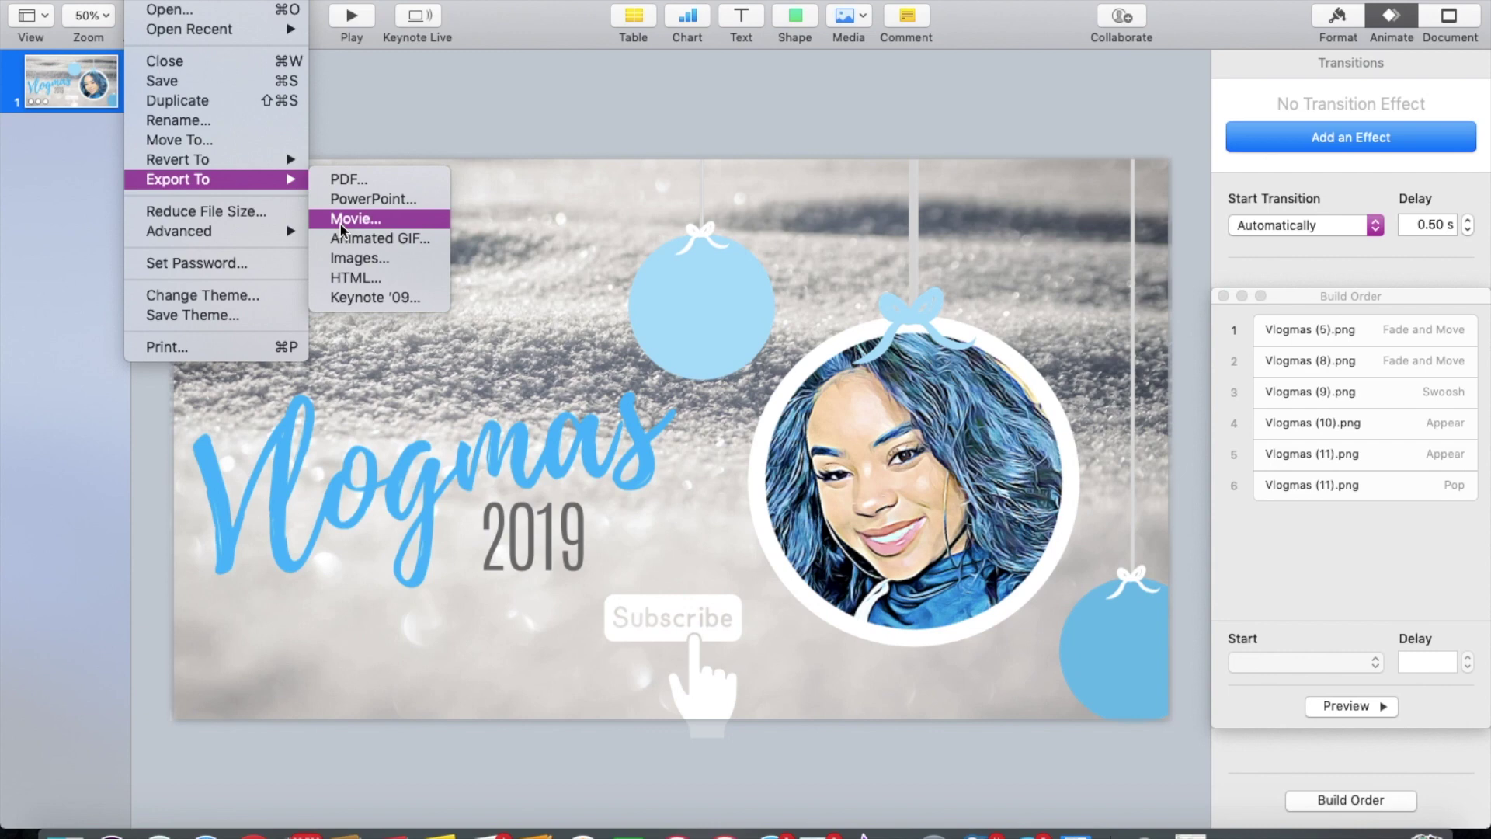
Set up a self-playing movie export at 1080p with 0 seconds before the next slide and the next build
{"action": "left_click", "coordinate": [342, 221]}
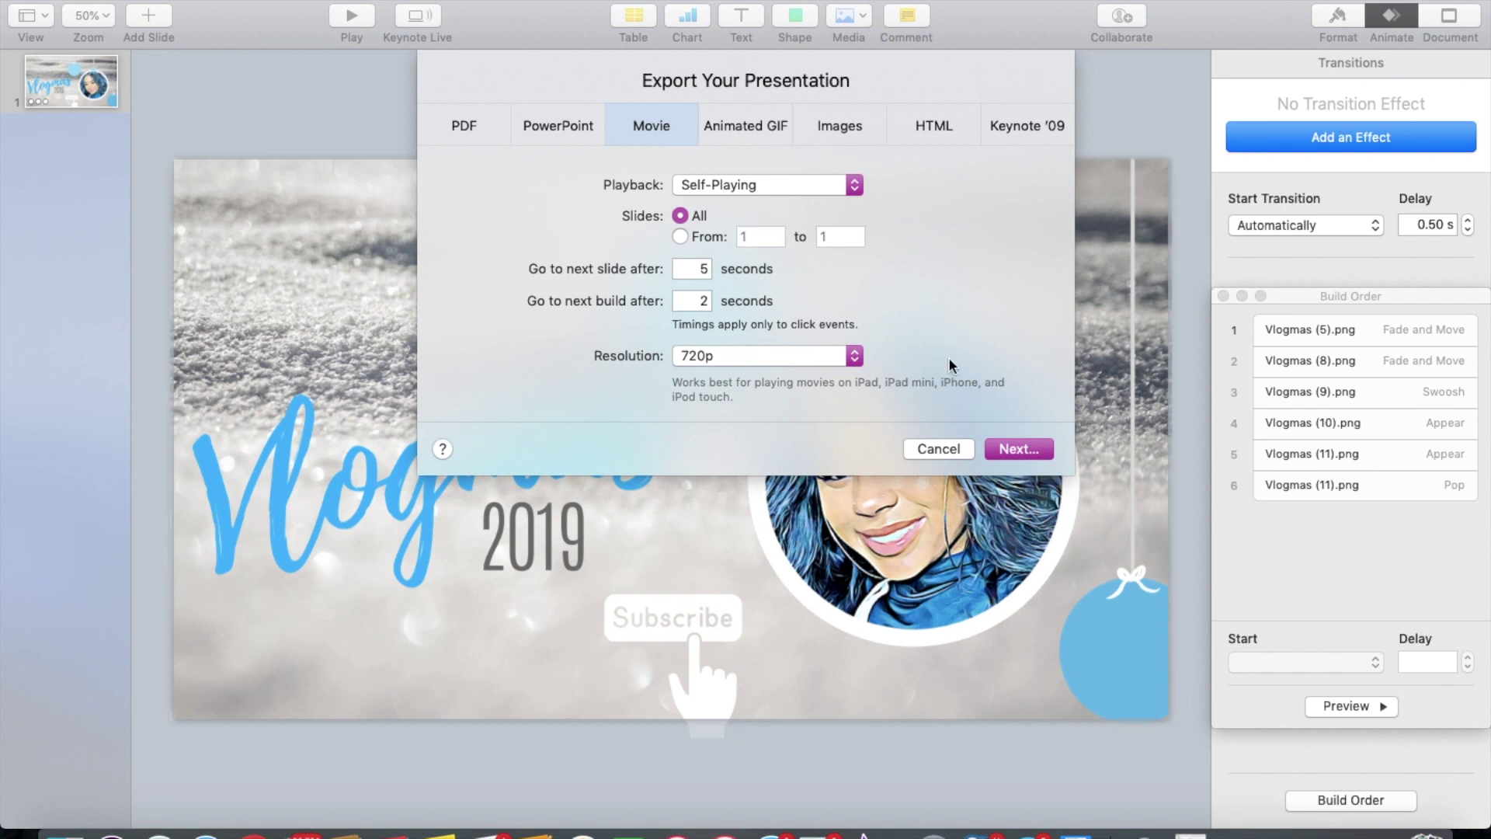
{"action": "left_click", "coordinate": [744, 356]}
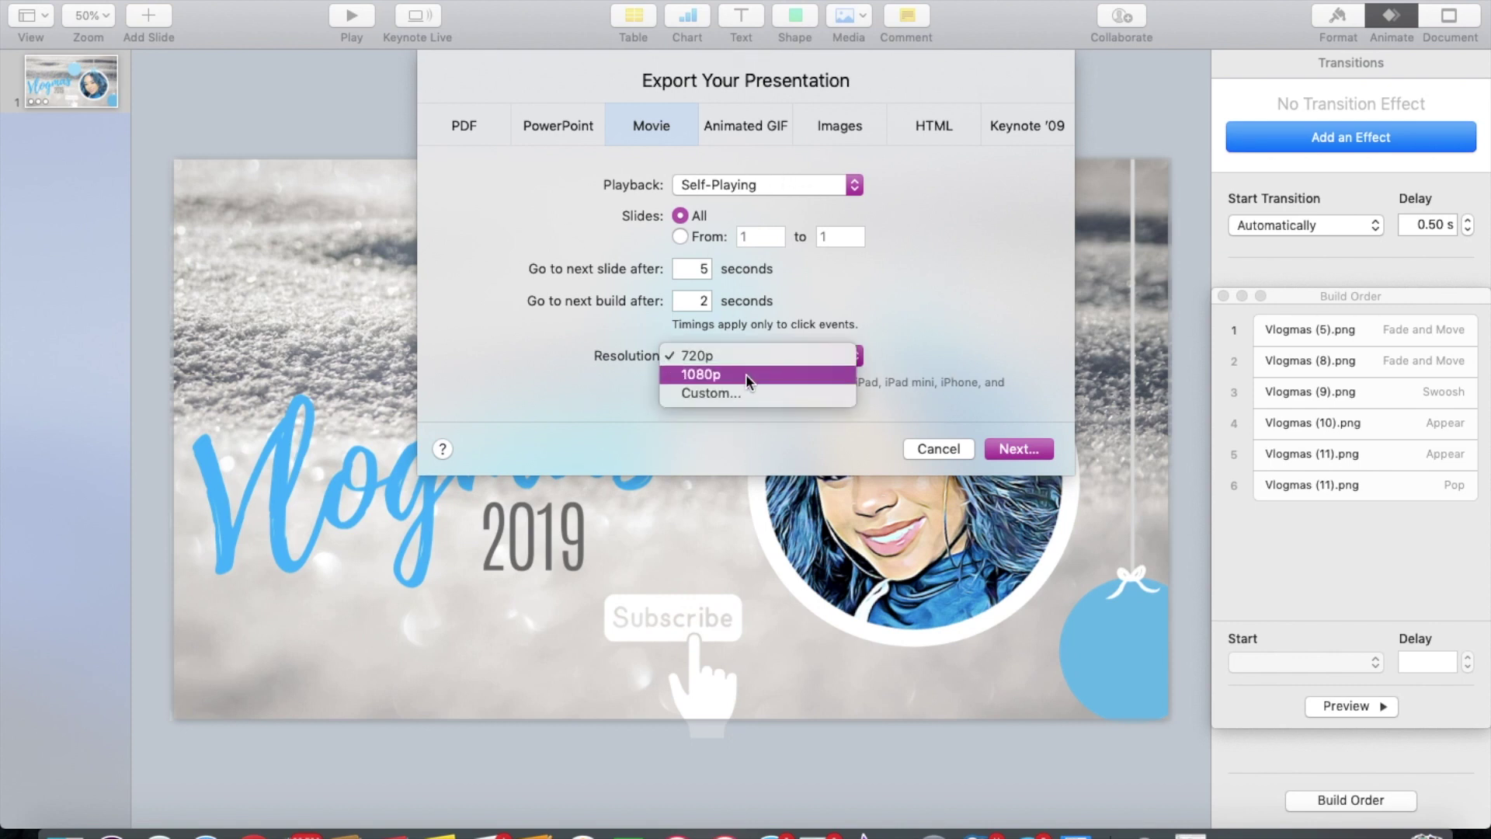
{"action": "left_click", "coordinate": [745, 374]}
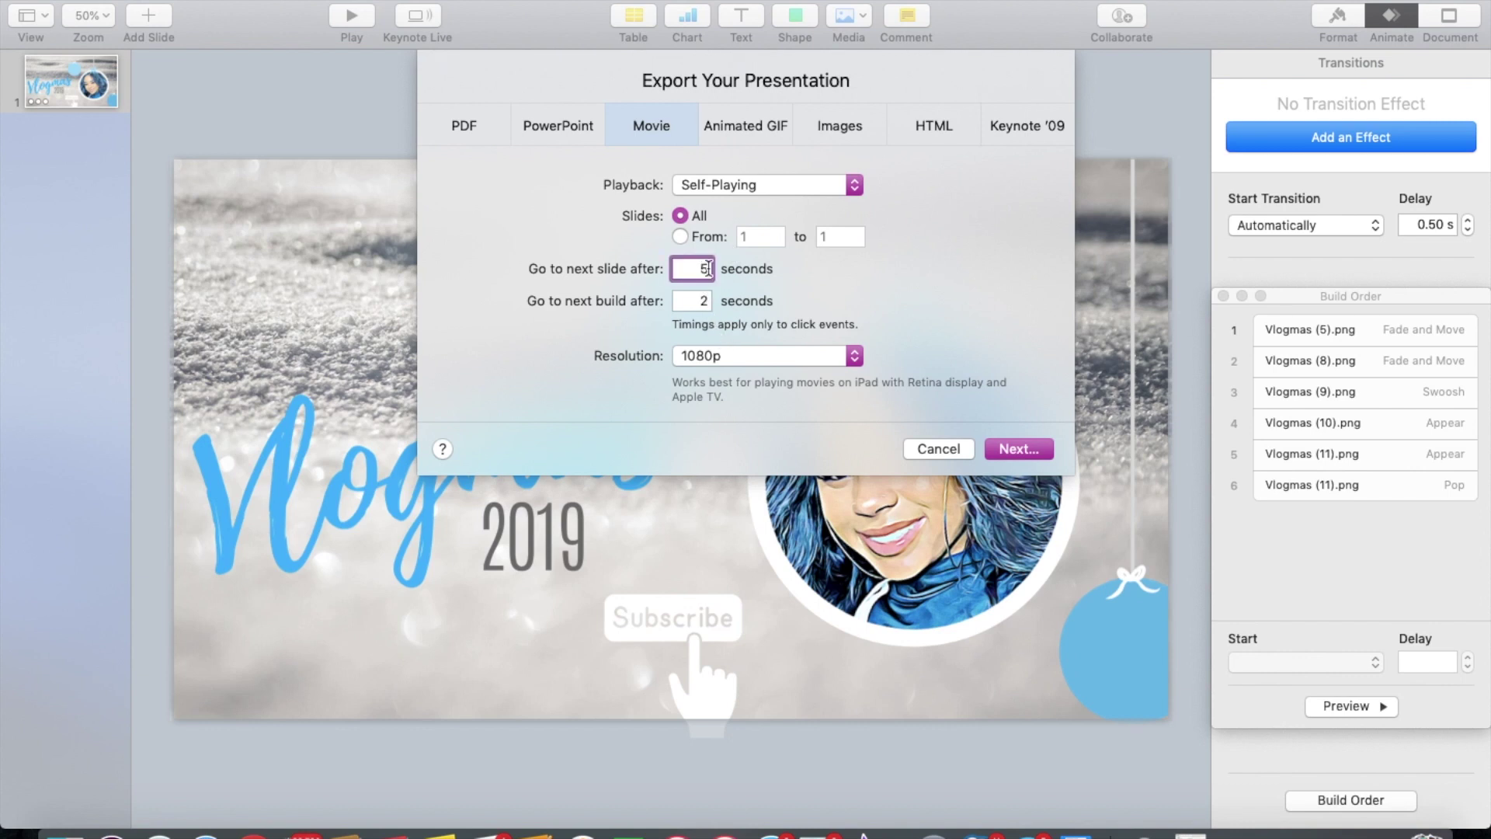
{"action": "left_click", "coordinate": [724, 186]}
{"action": "left_click", "coordinate": [724, 181]}
{"action": "key", "text": "BackSpace"}
{"action": "type", "text": "0"}
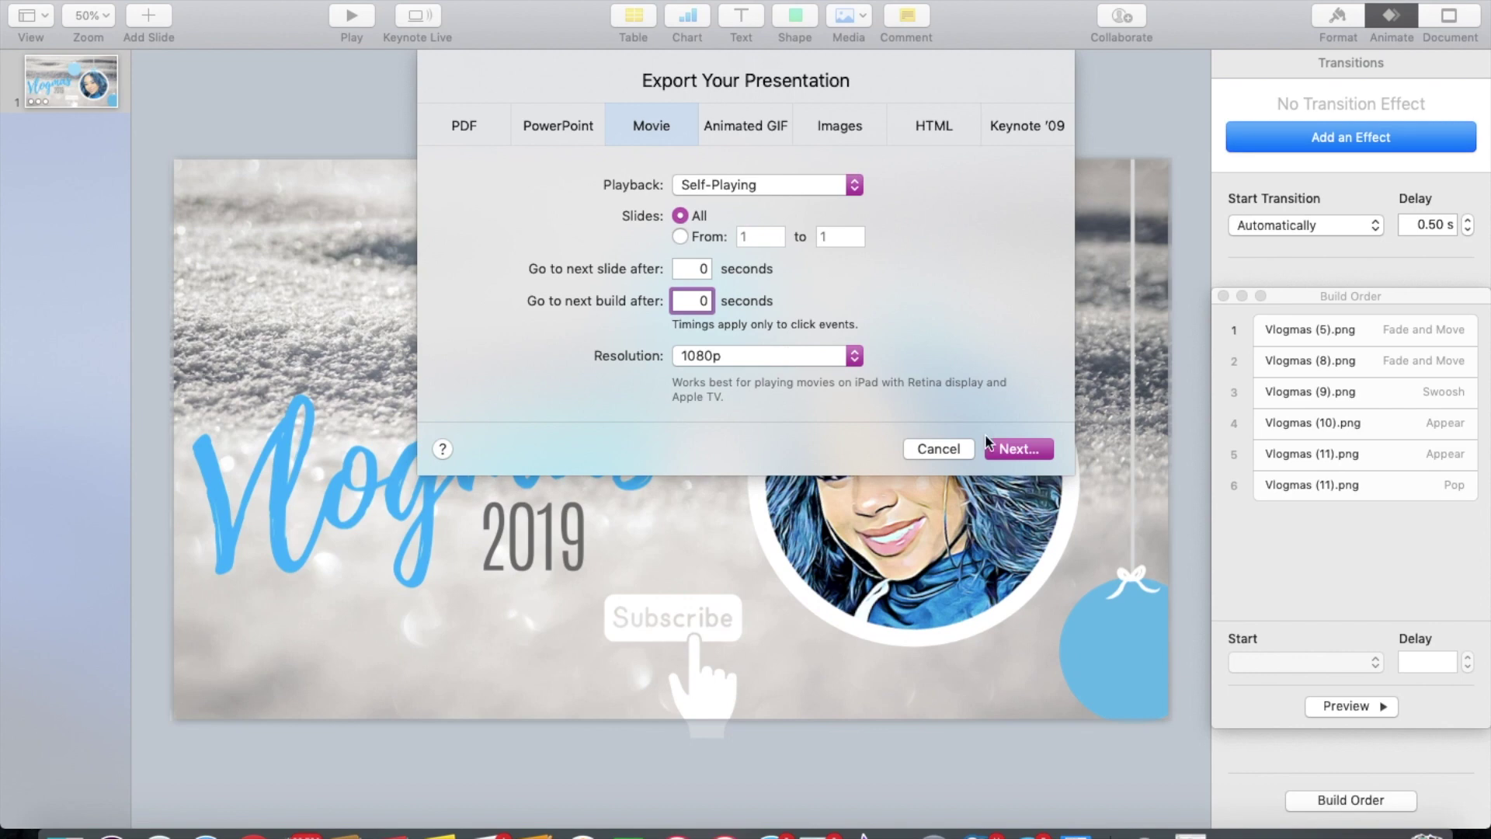
Export the movie as Vlogmas 2019 to the Documents folder
{"action": "left_click", "coordinate": [1019, 450]}
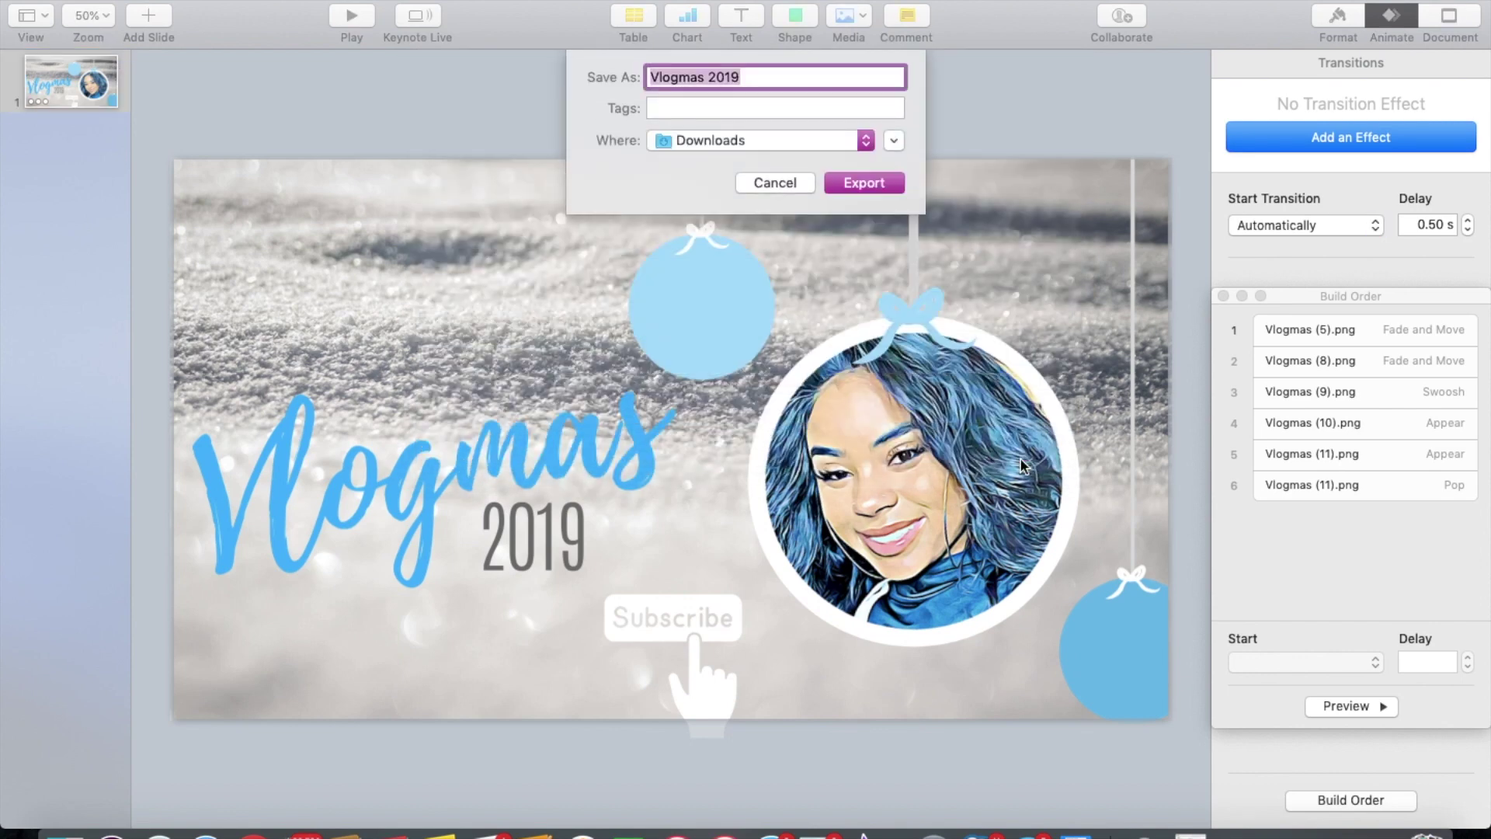
{"action": "left_click", "coordinate": [845, 140]}
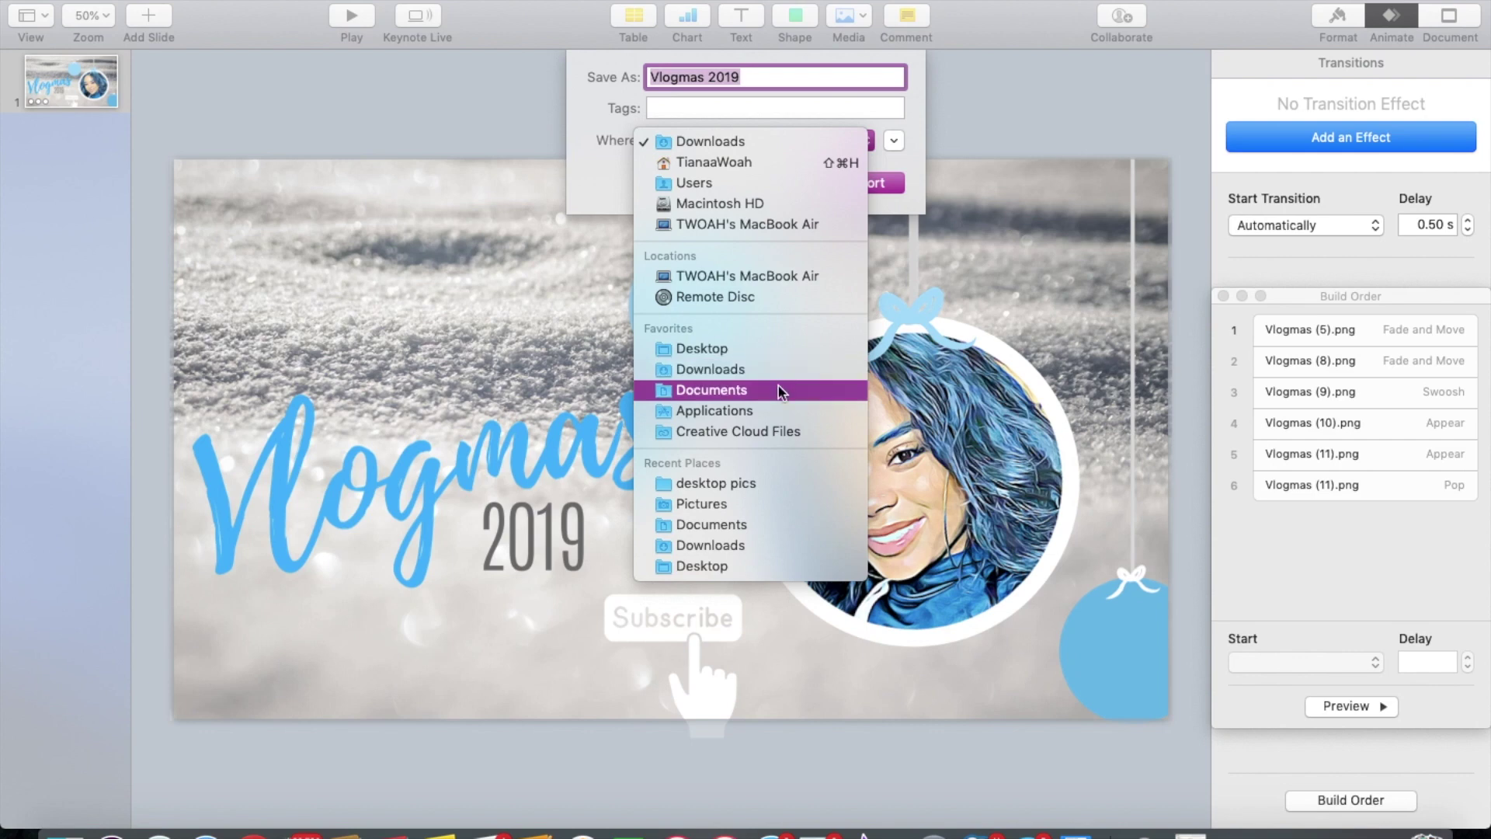
{"action": "key", "text": "Escape"}
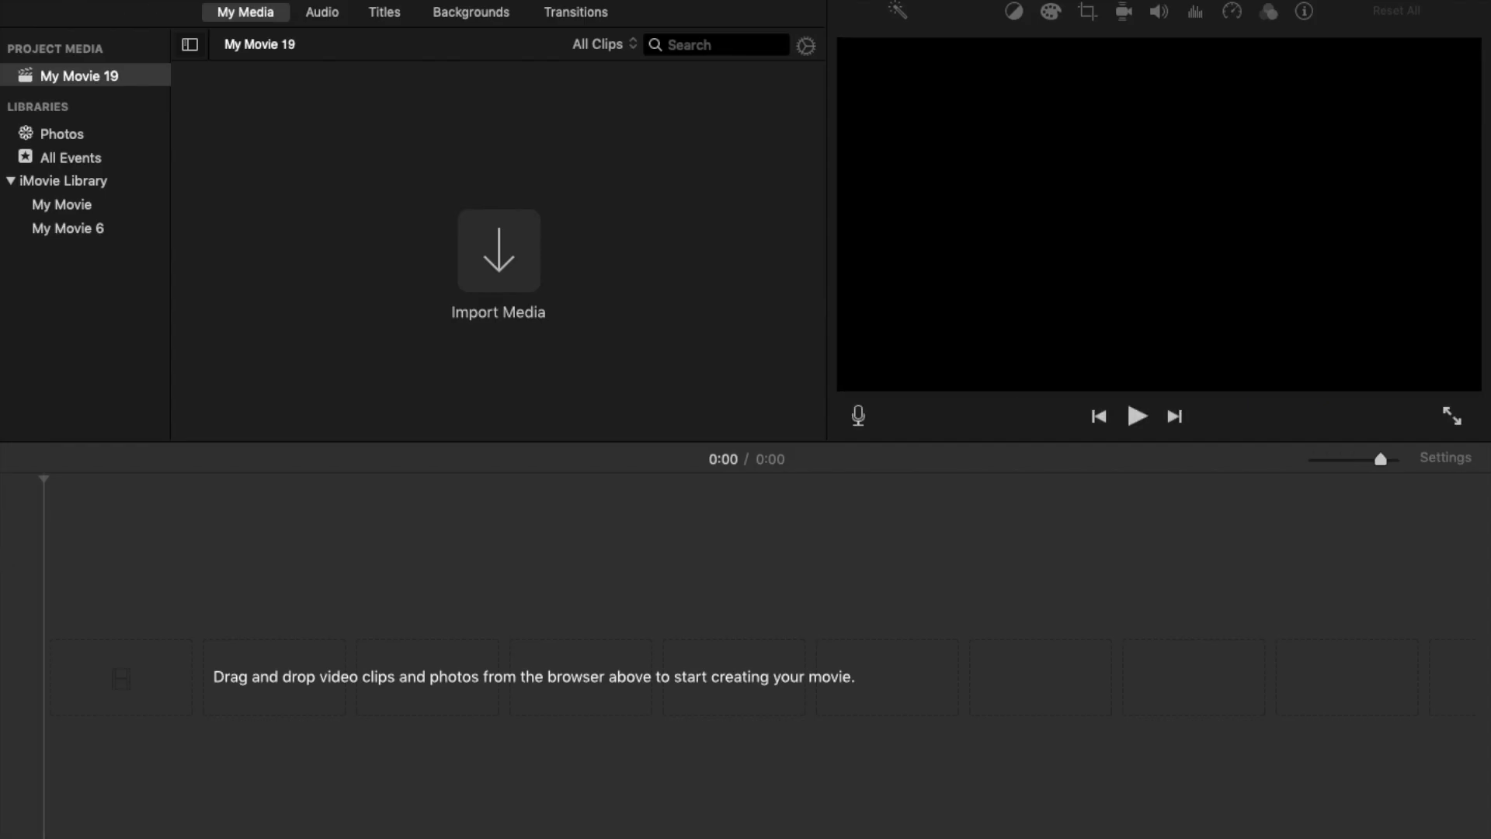
Switch to iMovie, import the Vlogmas 2019 movie from Documents, and place it in the timeline for playback
{"action": "key", "text": "super+i"}
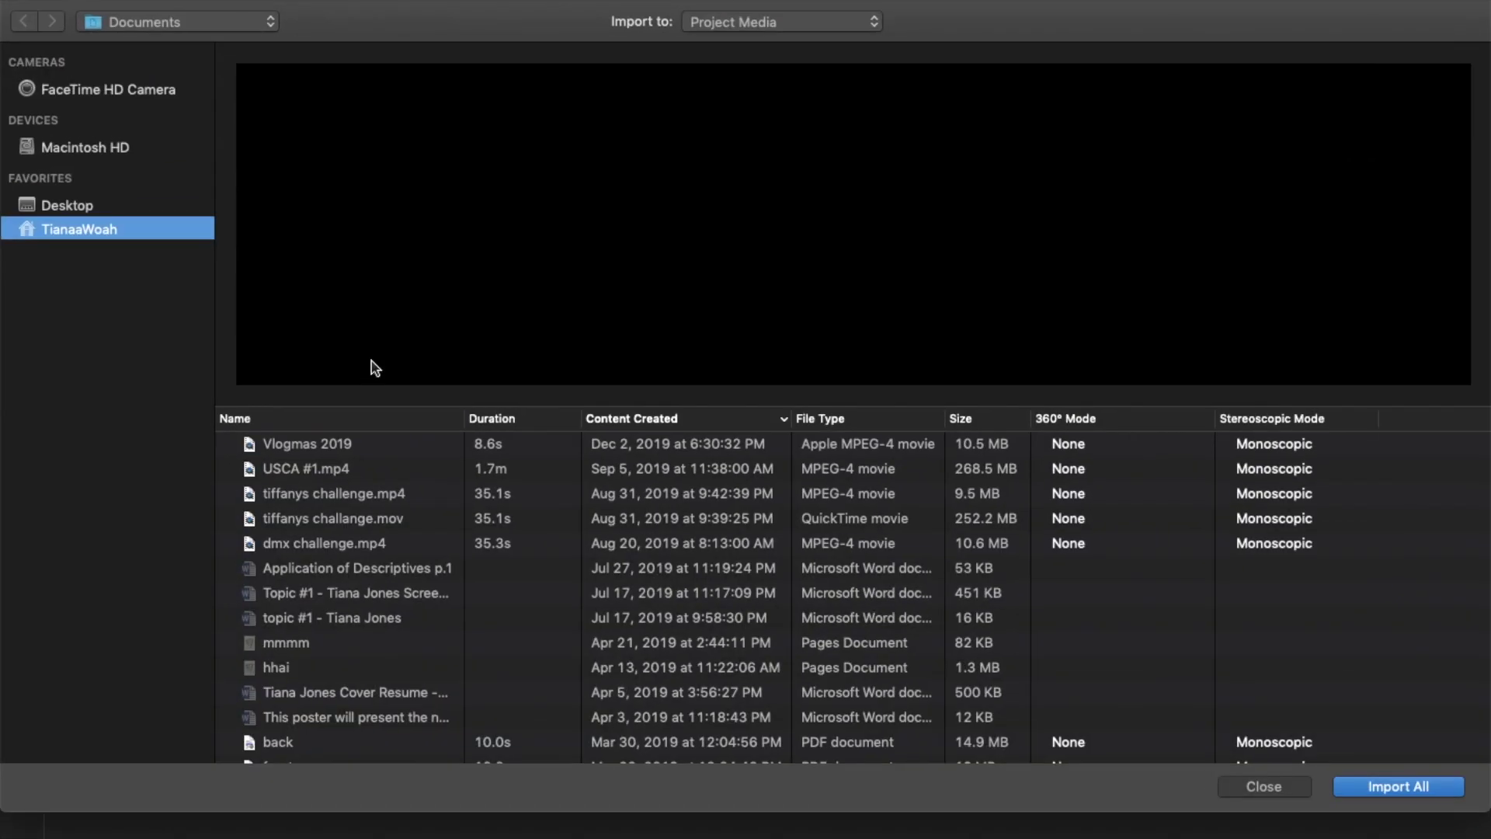
{"action": "left_click", "coordinate": [392, 441]}
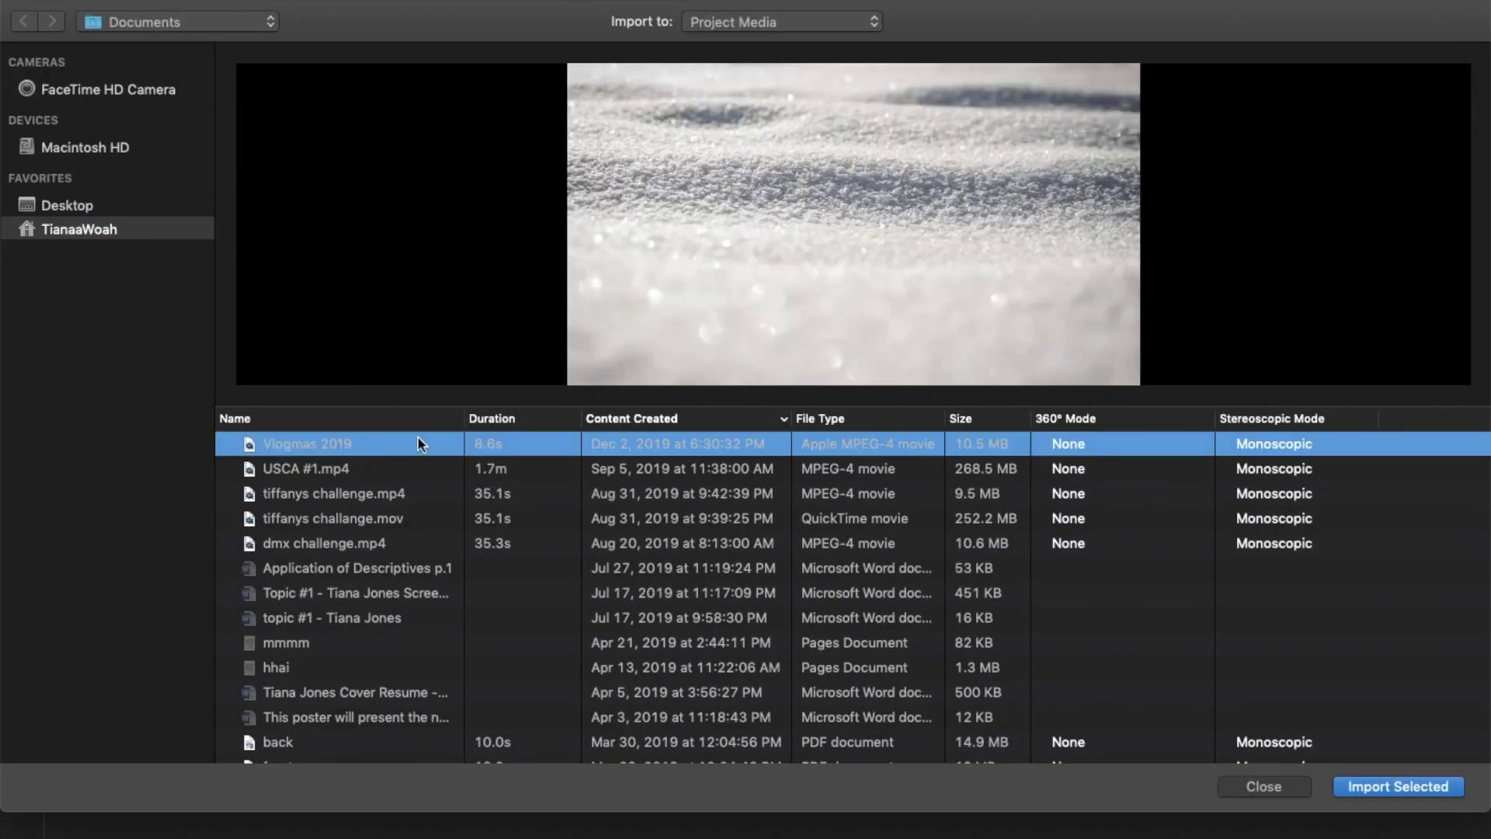
{"action": "left_click", "coordinate": [1367, 785]}
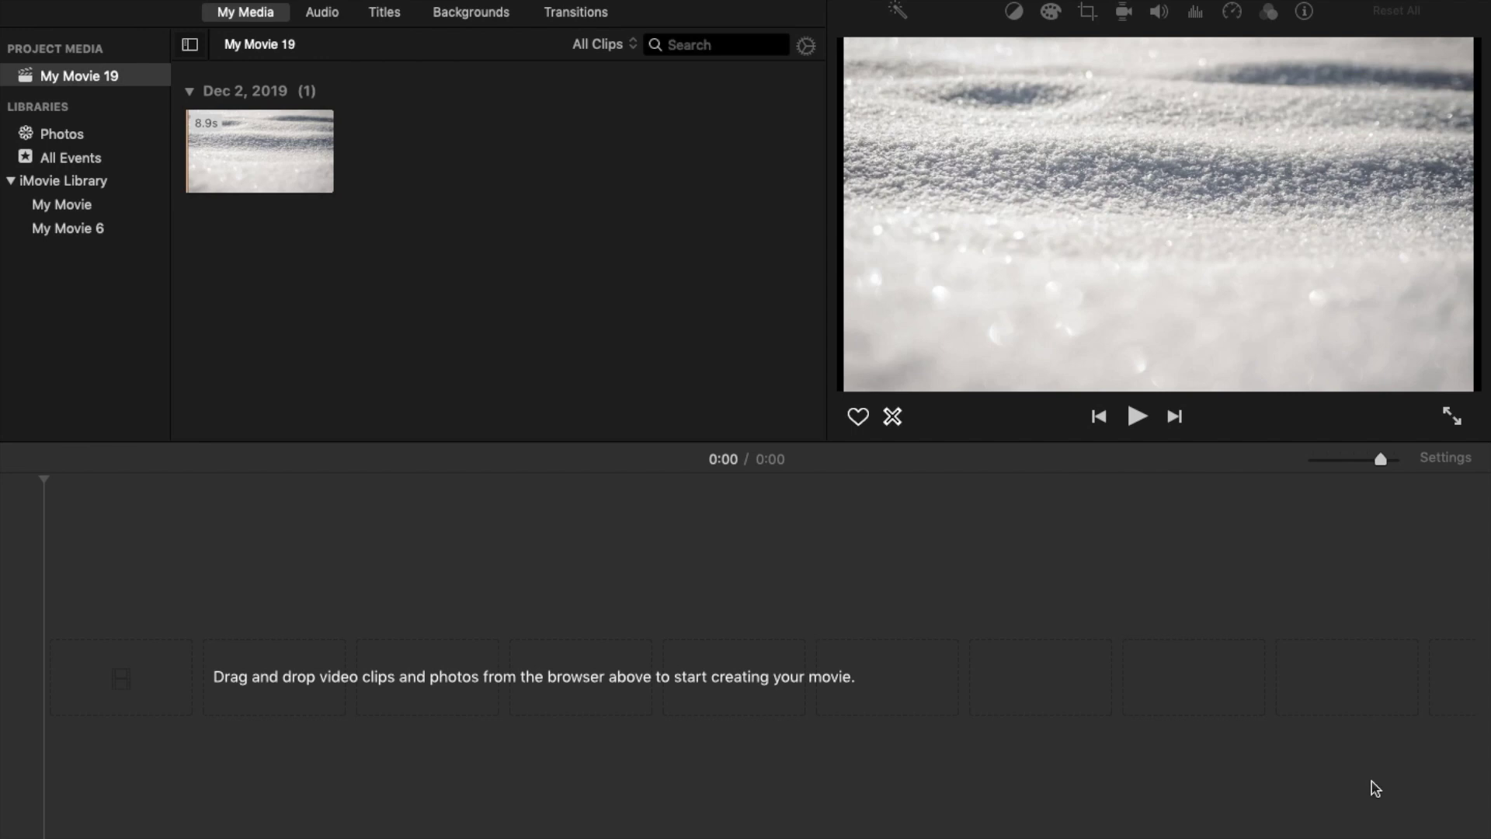
{"action": "left_click_drag", "start_coordinate": [264, 160], "coordinate": [90, 679]}
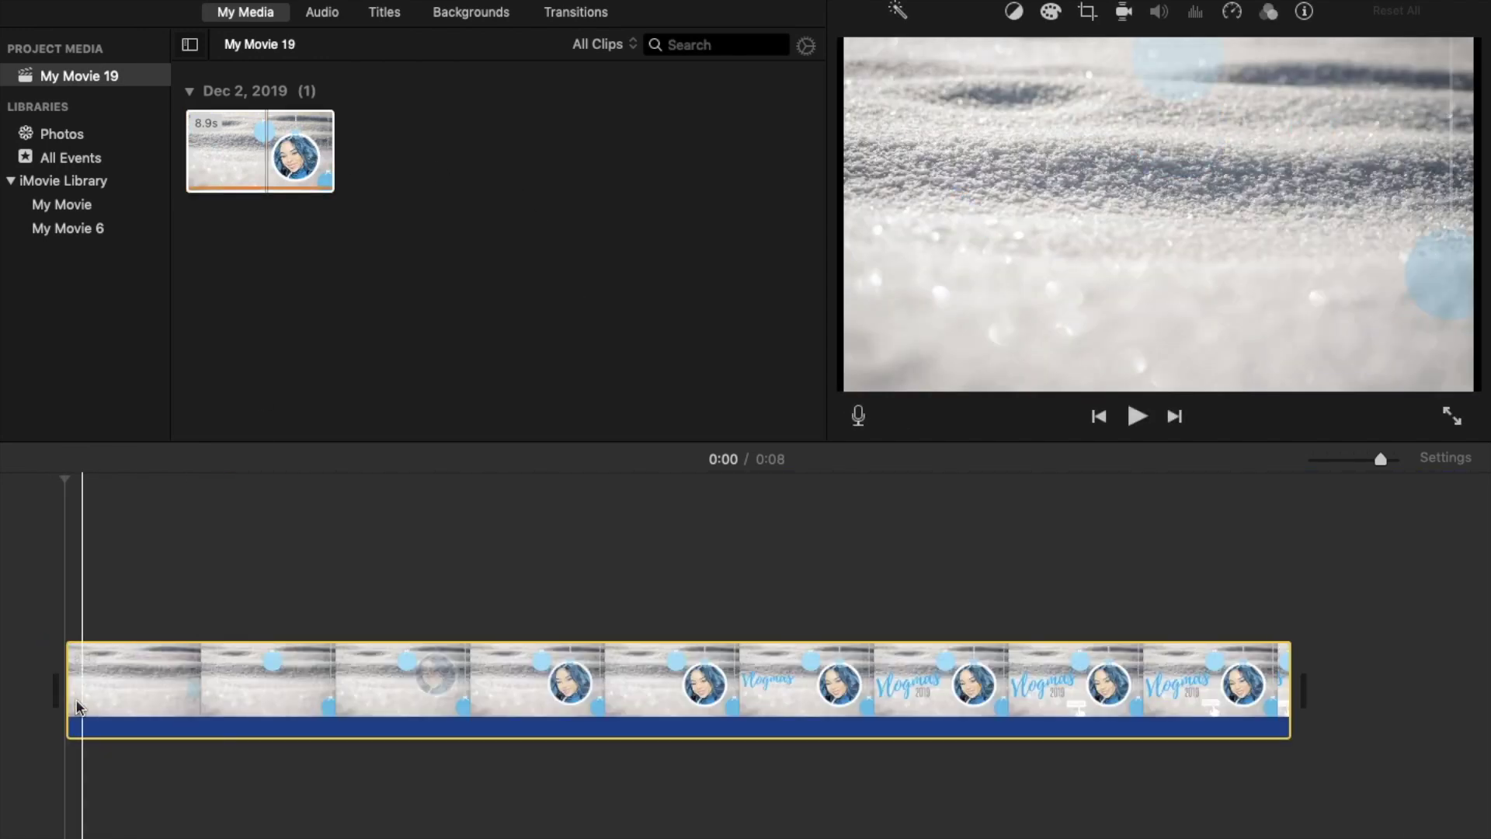
{"action": "key", "text": "space"}
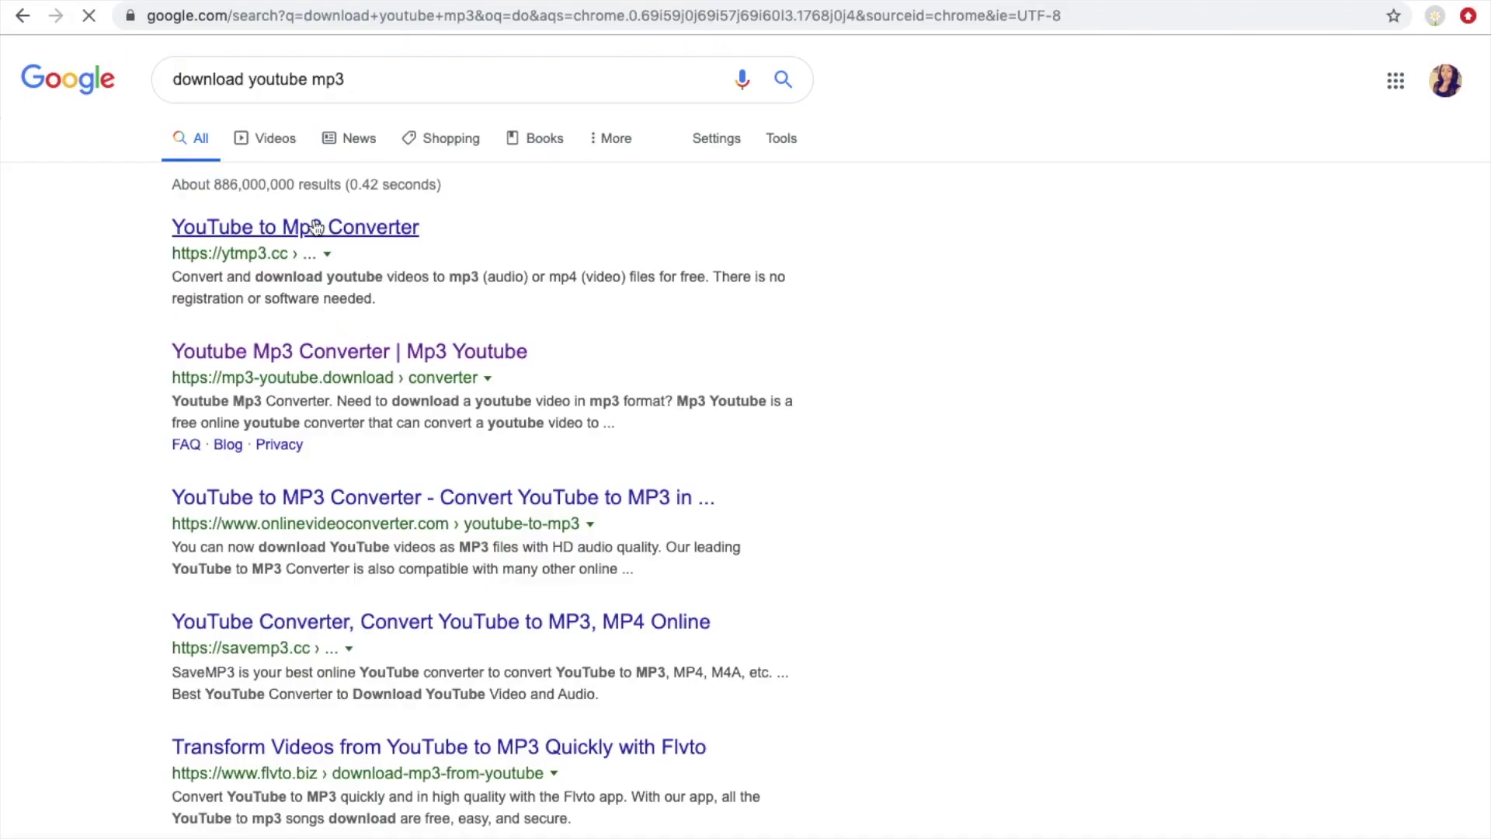
Switch to the browser, open the YouTube to Mp3 Converter at ytmp3.cc, and convert the copied YouTube video link to mp3
{"action": "left_click", "coordinate": [316, 227]}
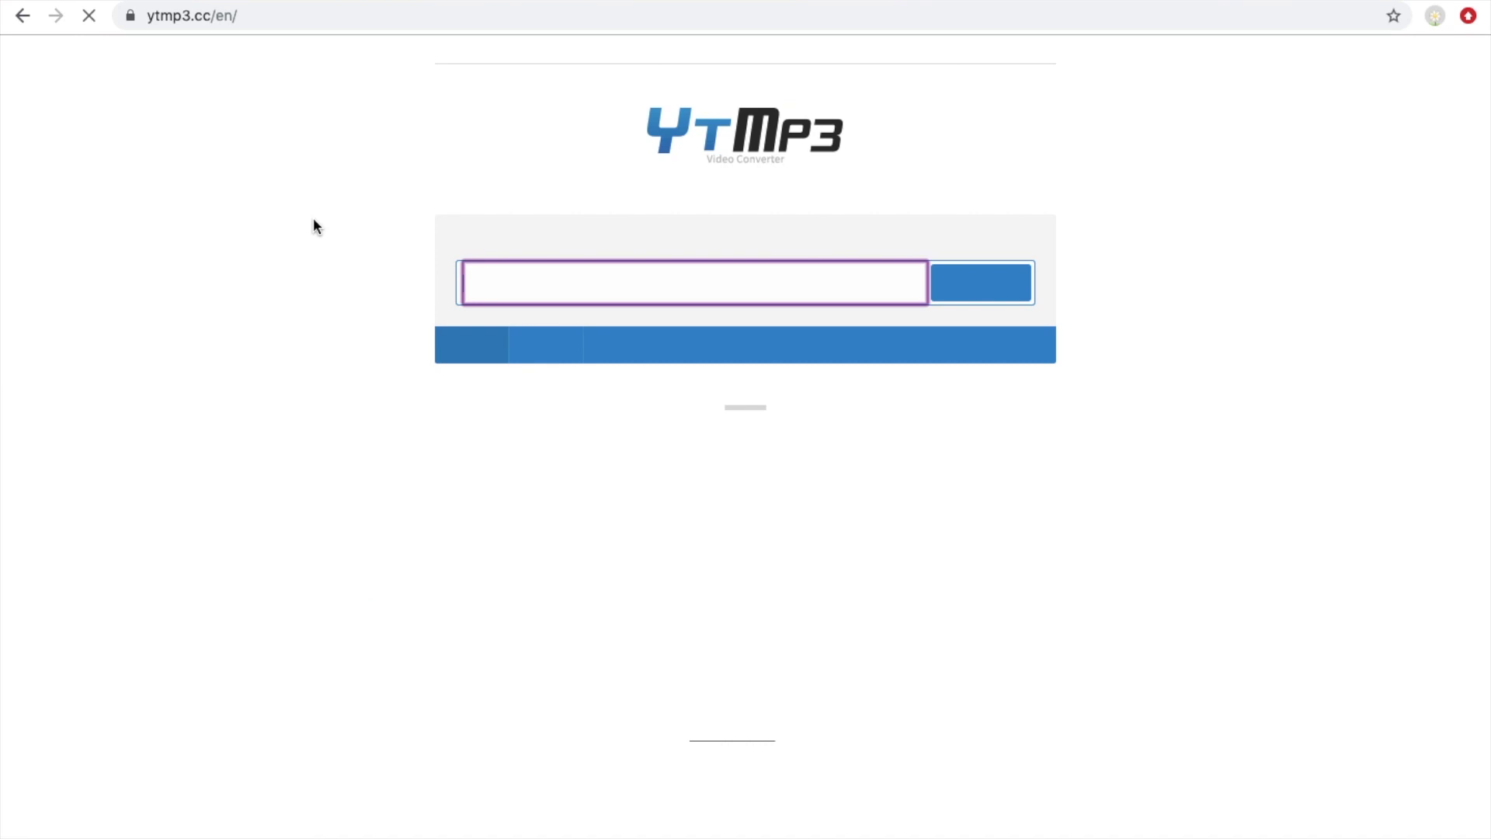
{"action": "right_click", "coordinate": [587, 289]}
{"action": "left_click", "coordinate": [626, 418]}
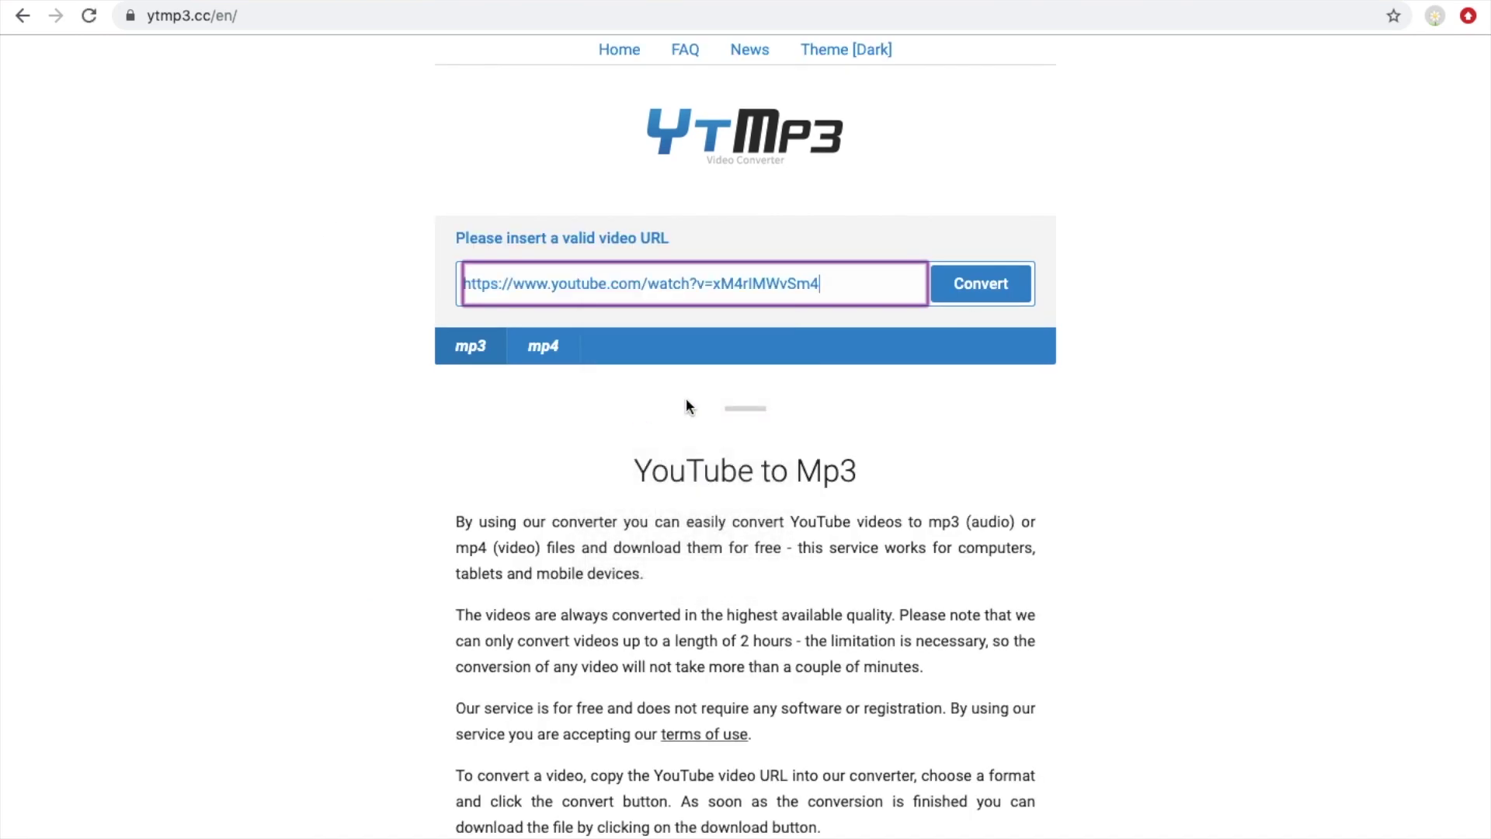
{"action": "left_click", "coordinate": [983, 286]}
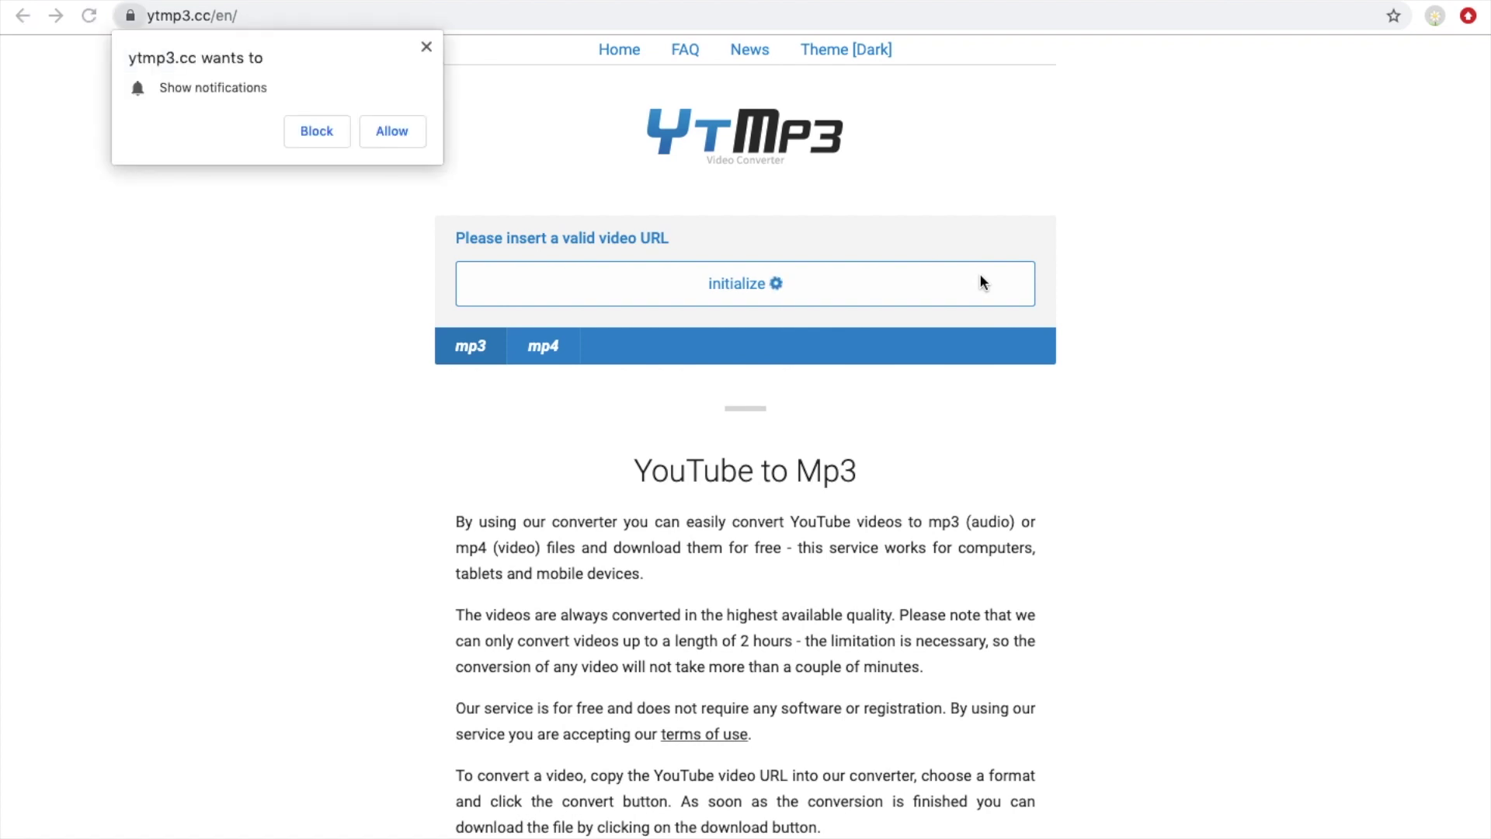
Block the converter site's notifications, switch to iMovie, and add the end section of Ronettes - Sleigh Bells beneath the start of the video
{"action": "left_click", "coordinate": [315, 131]}
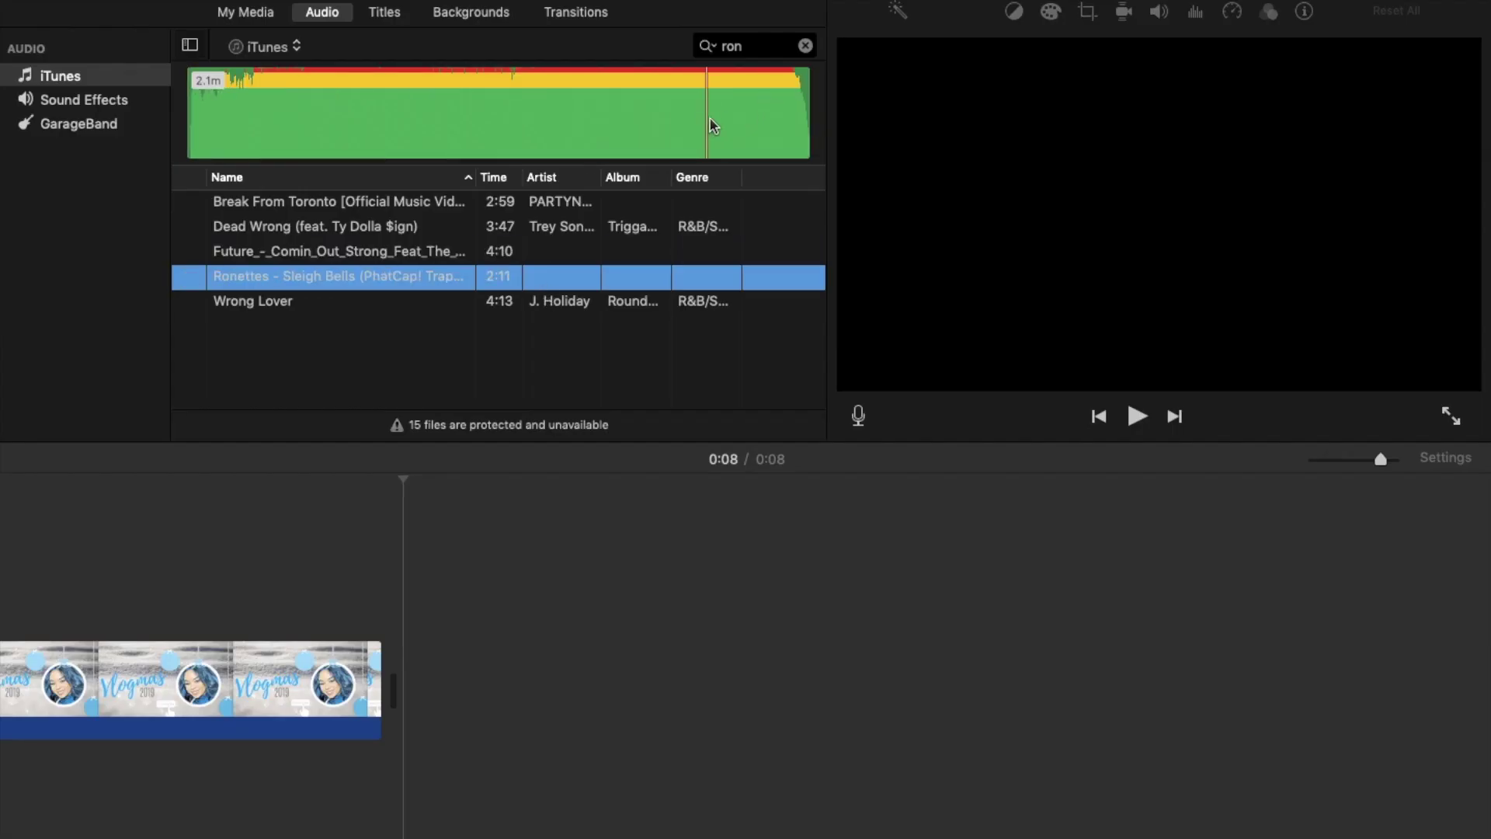
{"action": "left_click_drag", "start_coordinate": [709, 124], "coordinate": [792, 142]}
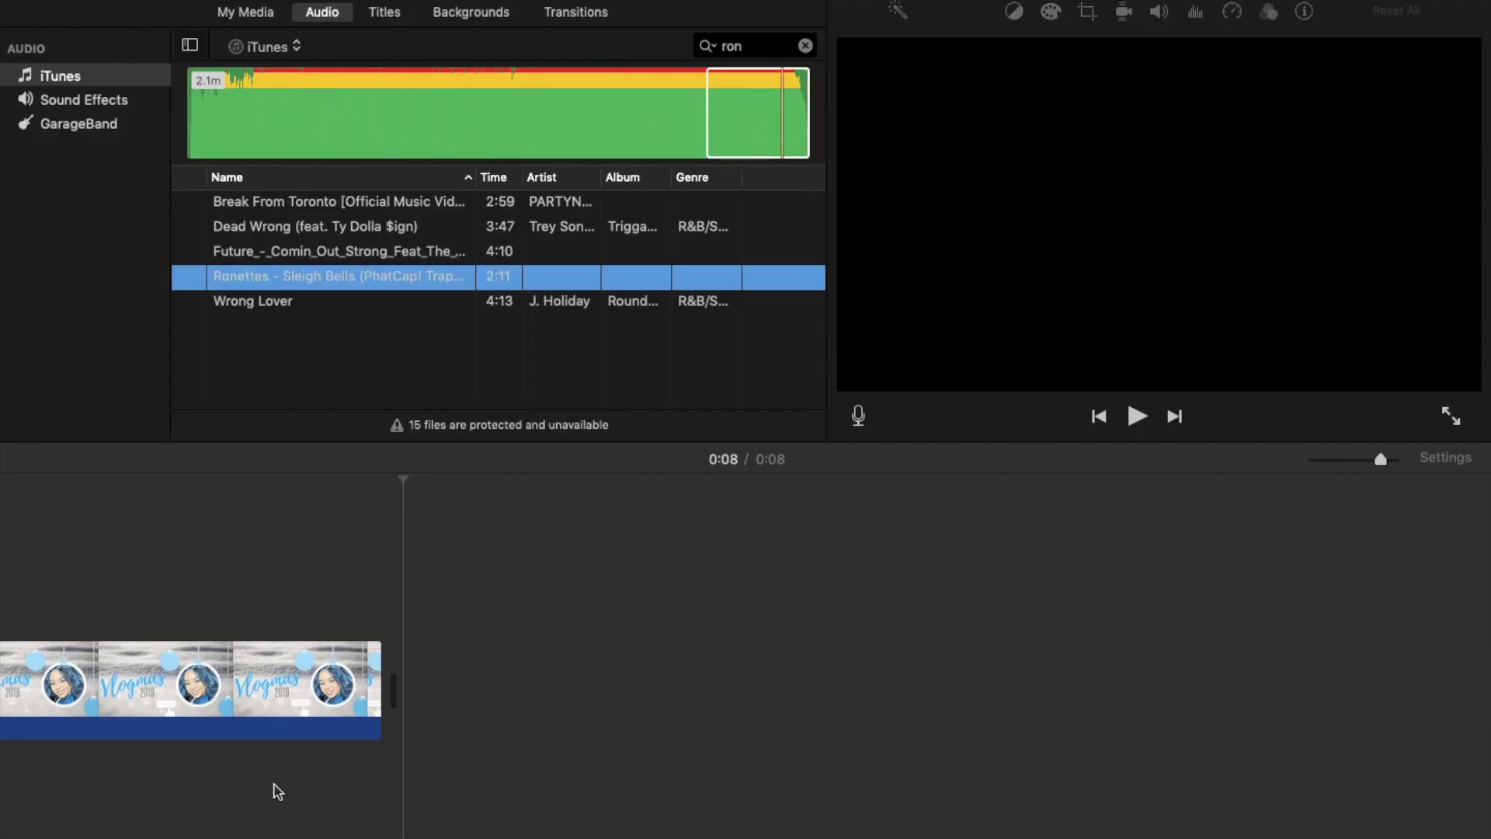
{"action": "left_click_drag", "start_coordinate": [286, 790], "coordinate": [288, 788]}
{"action": "scroll", "coordinate": [465, 736], "scroll_direction": "right", "scroll_amount": 5}
{"action": "scroll", "coordinate": [465, 736], "scroll_direction": "left", "scroll_amount": 5}
{"action": "left_click_drag", "start_coordinate": [800, 757], "coordinate": [228, 719]}
{"action": "scroll", "coordinate": [228, 720], "scroll_direction": "left", "scroll_amount": 5}
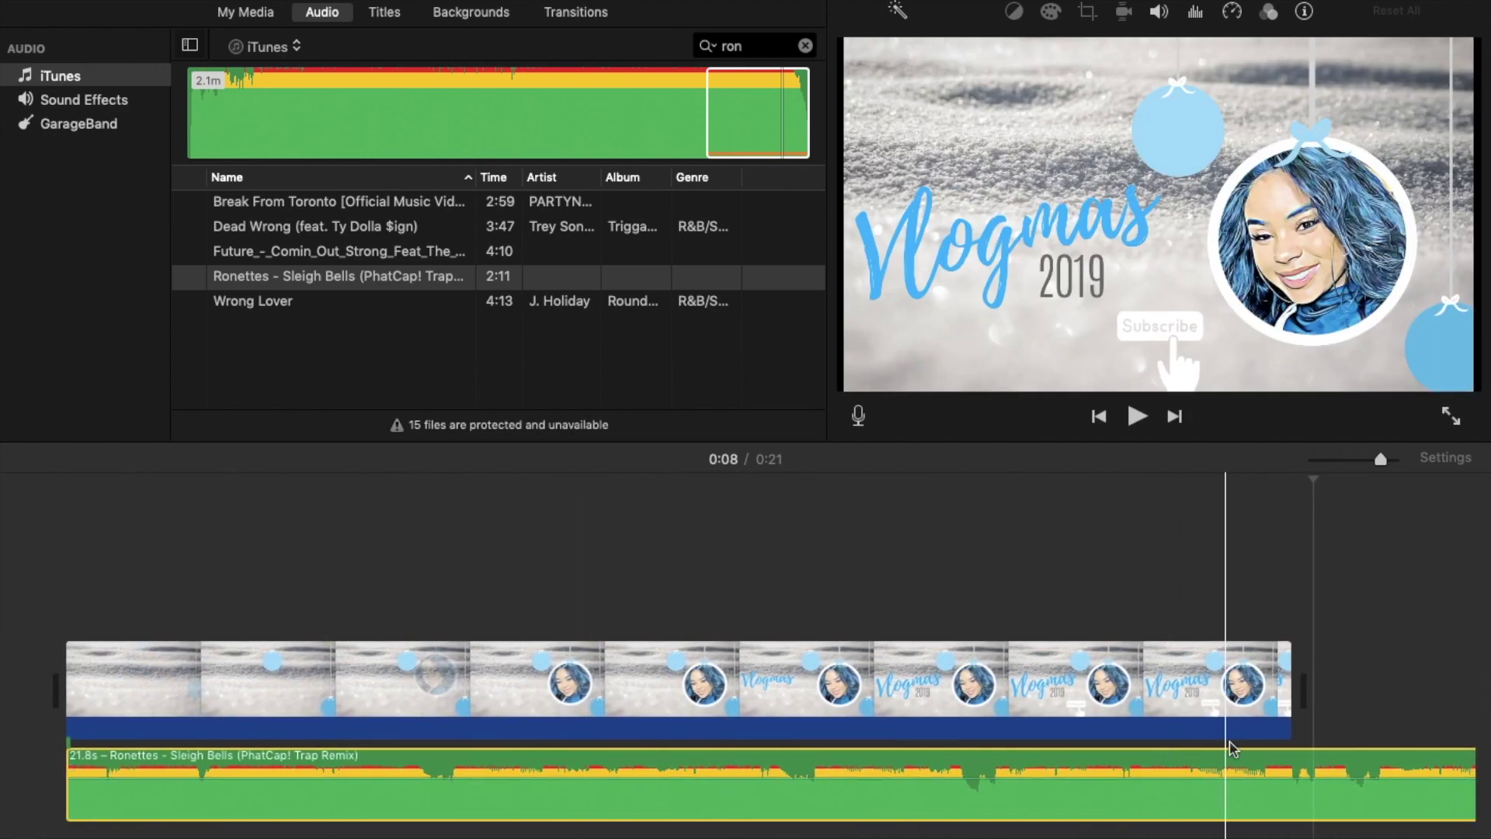
Cut off the opening part of the music clip and align the remainder with the start of the video with a short fade-in
{"action": "key", "text": "super+b"}
{"action": "left_click", "coordinate": [1126, 785]}
{"action": "key", "text": "Delete"}
{"action": "left_click_drag", "start_coordinate": [1367, 769], "coordinate": [84, 786]}
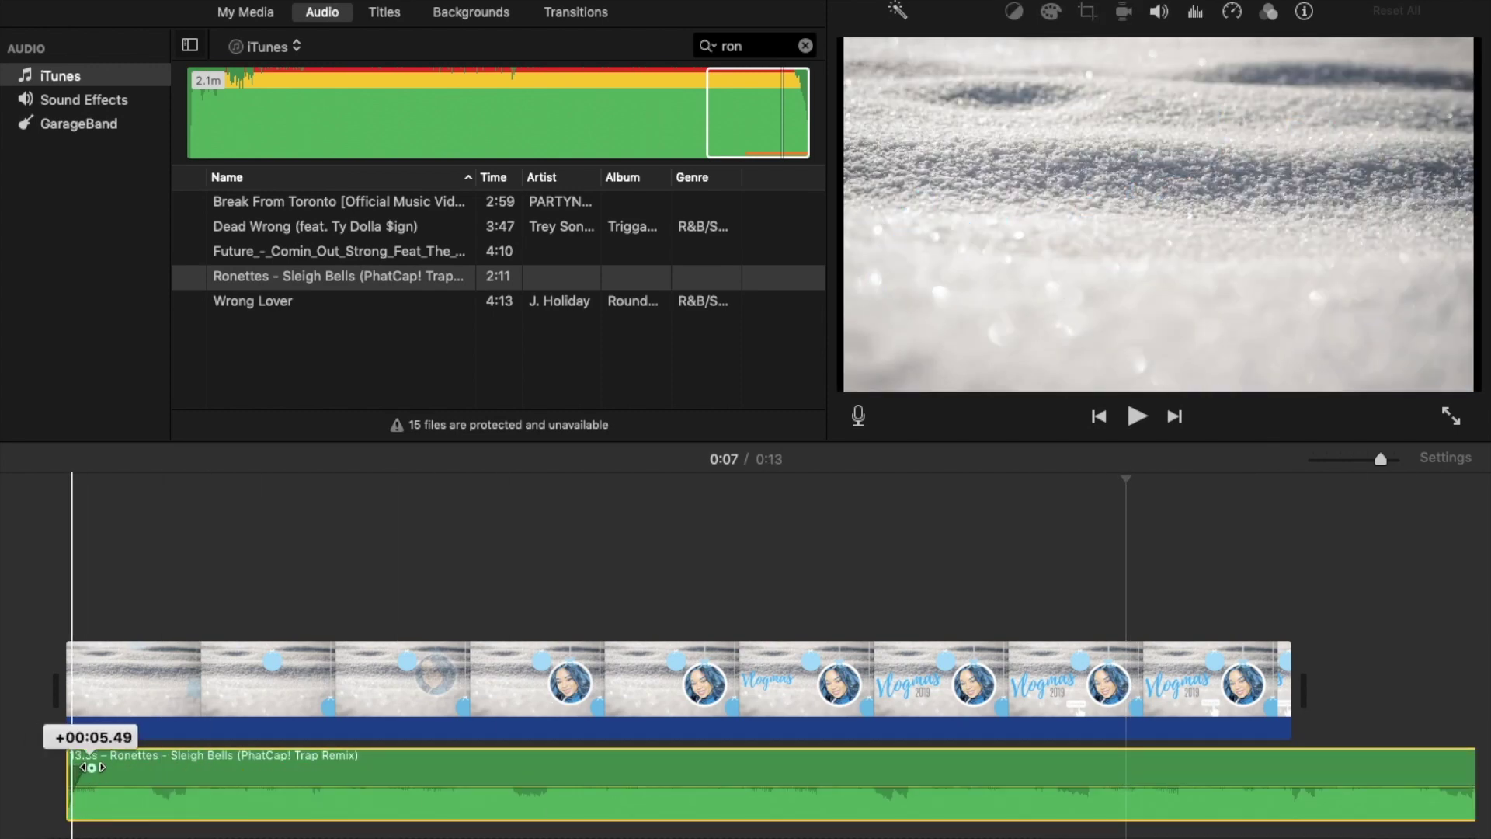
{"action": "scroll", "coordinate": [689, 785], "scroll_direction": "right", "scroll_amount": 10}
{"action": "scroll", "coordinate": [323, 776], "scroll_direction": "left", "scroll_amount": 10}
Trim the start of the music to an 8.9-second clip that runs from the video's beginning to its end
{"action": "left_click_drag", "start_coordinate": [67, 765], "coordinate": [267, 765]}
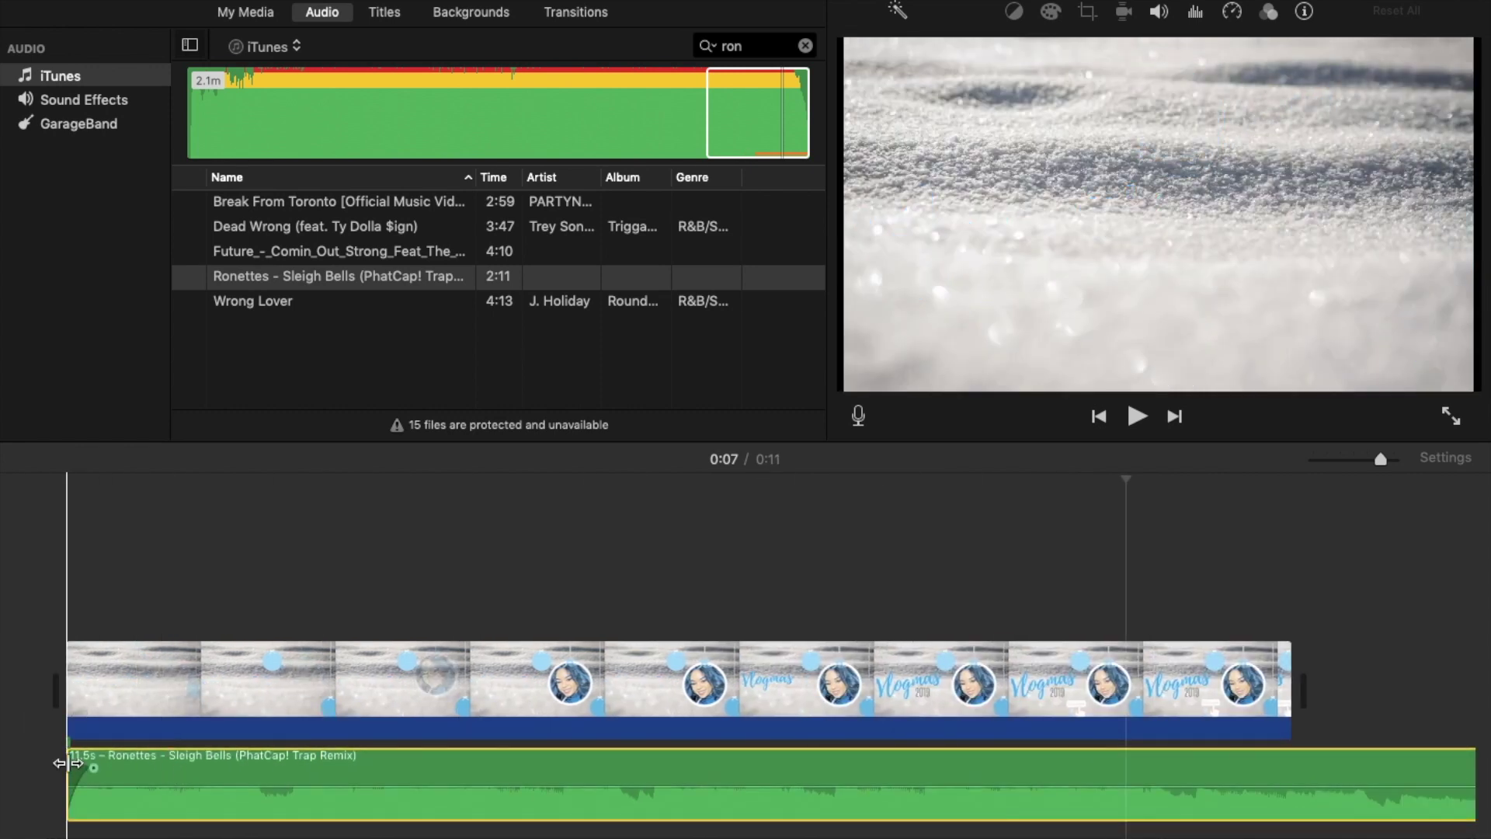
{"action": "left_click_drag", "start_coordinate": [68, 765], "coordinate": [335, 765]}
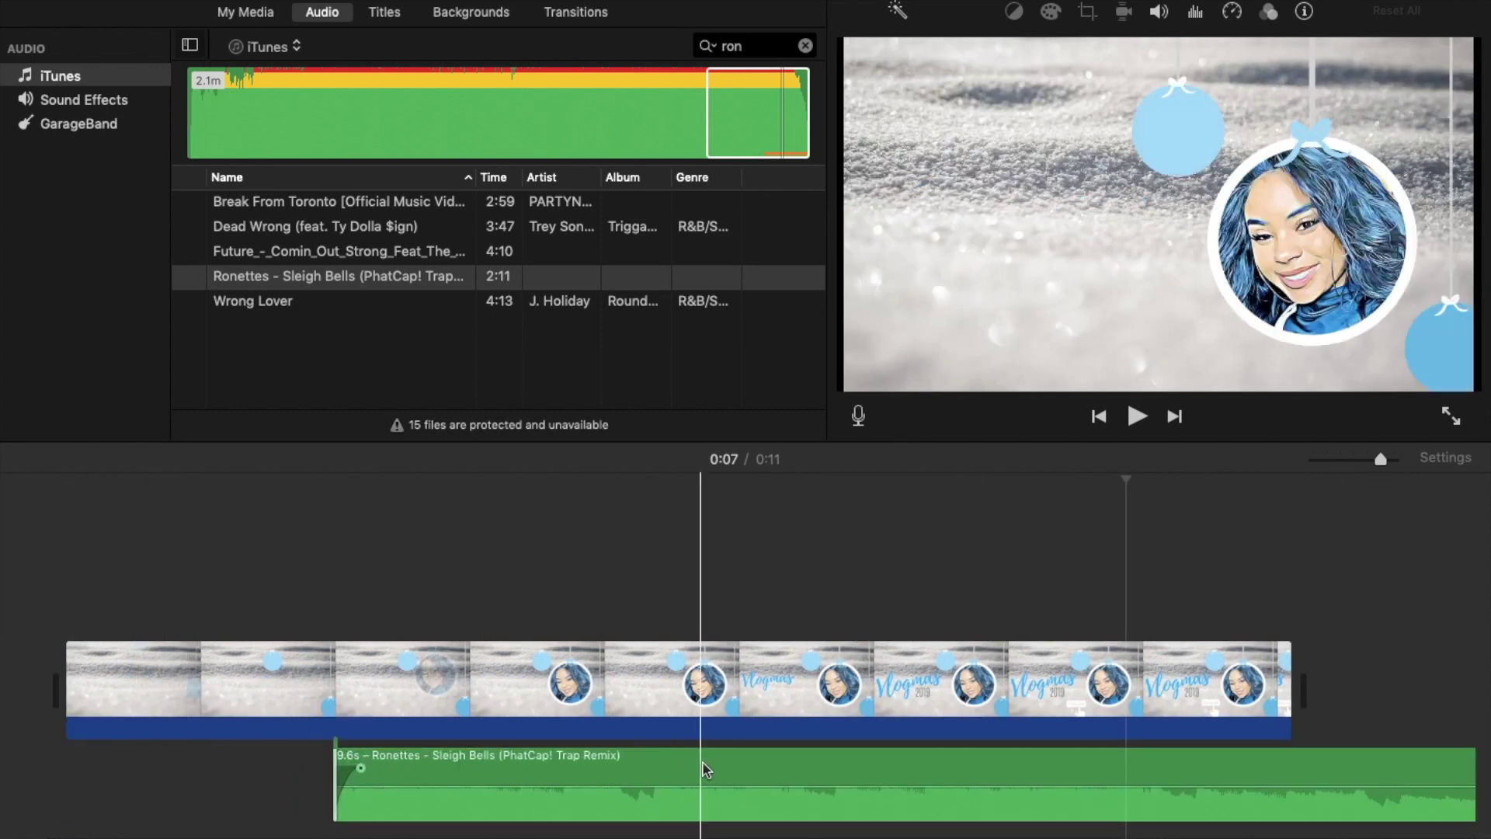
{"action": "key", "text": "super+z"}
{"action": "left_click_drag", "start_coordinate": [67, 757], "coordinate": [103, 760]}
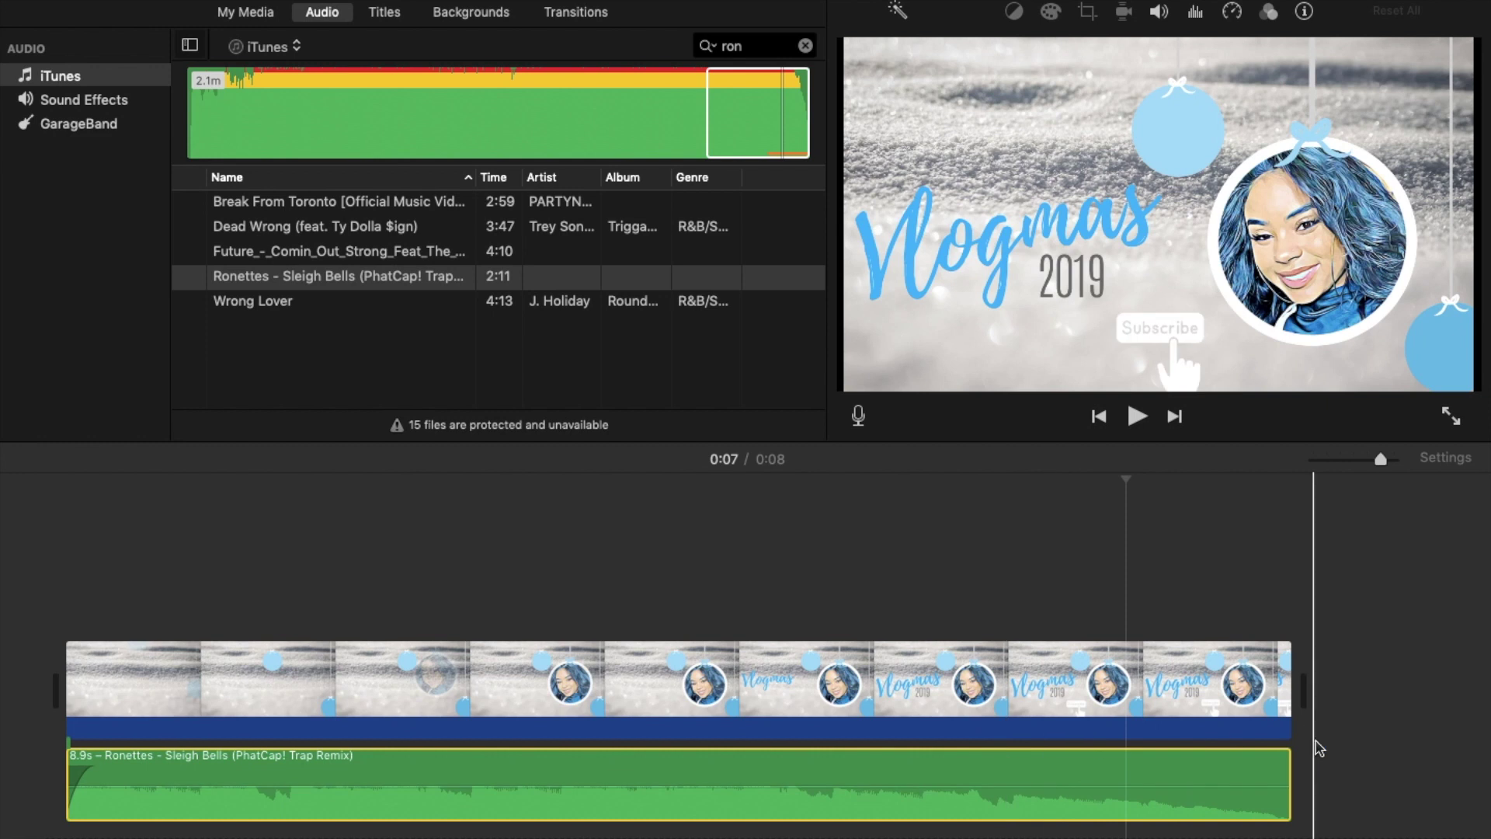
{"action": "left_click", "coordinate": [1289, 765]}
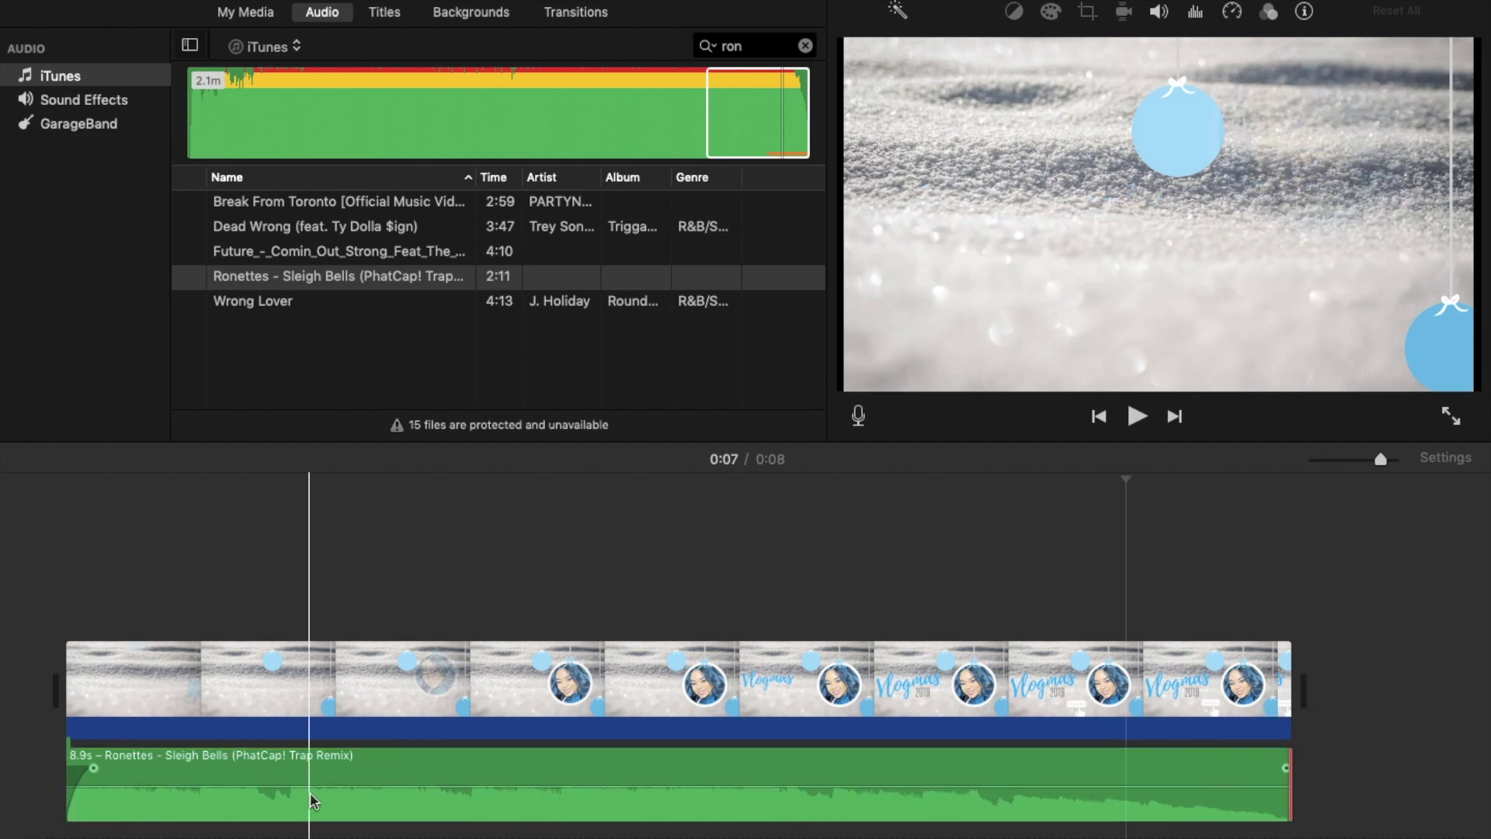
Extend the music's beginning back to the video's start, trim its end to the video's end with a fade-out, and preview the result
{"action": "key", "text": "space"}
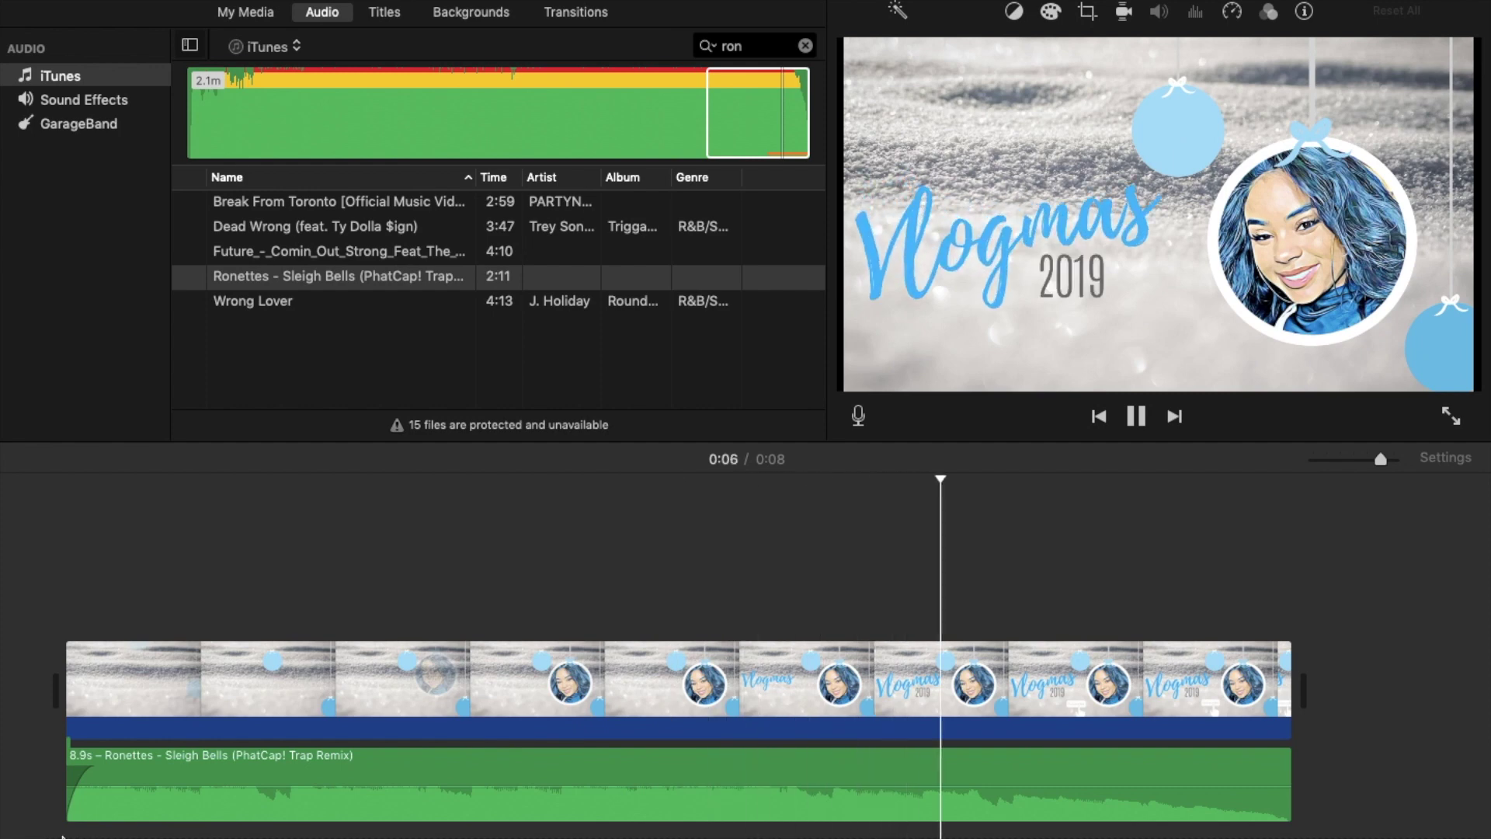
{"action": "key", "text": "space"}
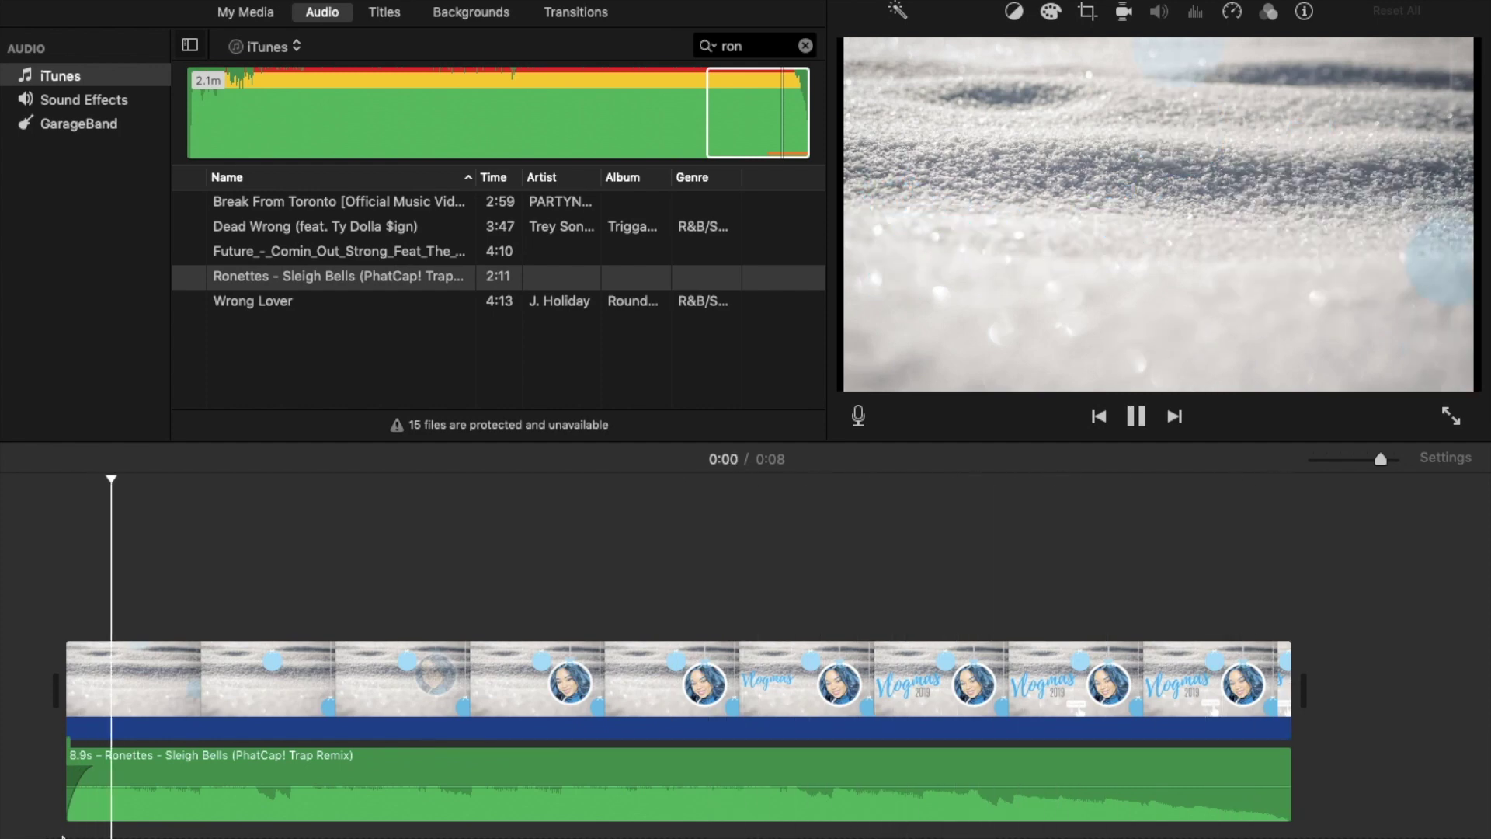
{"action": "left_click_drag", "start_coordinate": [1206, 765], "coordinate": [1424, 759]}
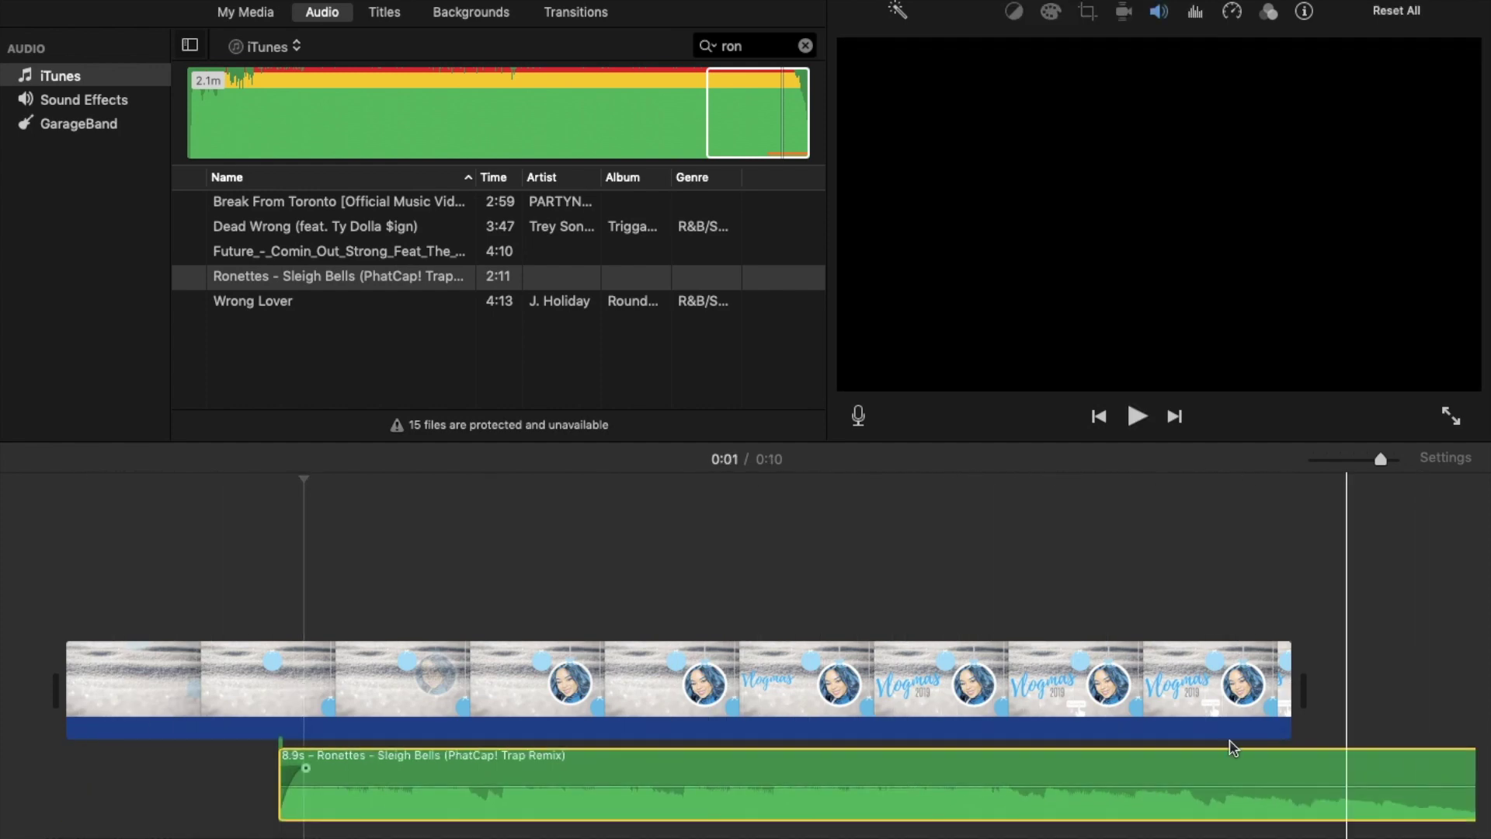
{"action": "left_click_drag", "start_coordinate": [280, 780], "coordinate": [67, 780]}
{"action": "left_click", "coordinate": [1339, 777]}
{"action": "left_click_drag", "start_coordinate": [1474, 777], "coordinate": [1291, 768]}
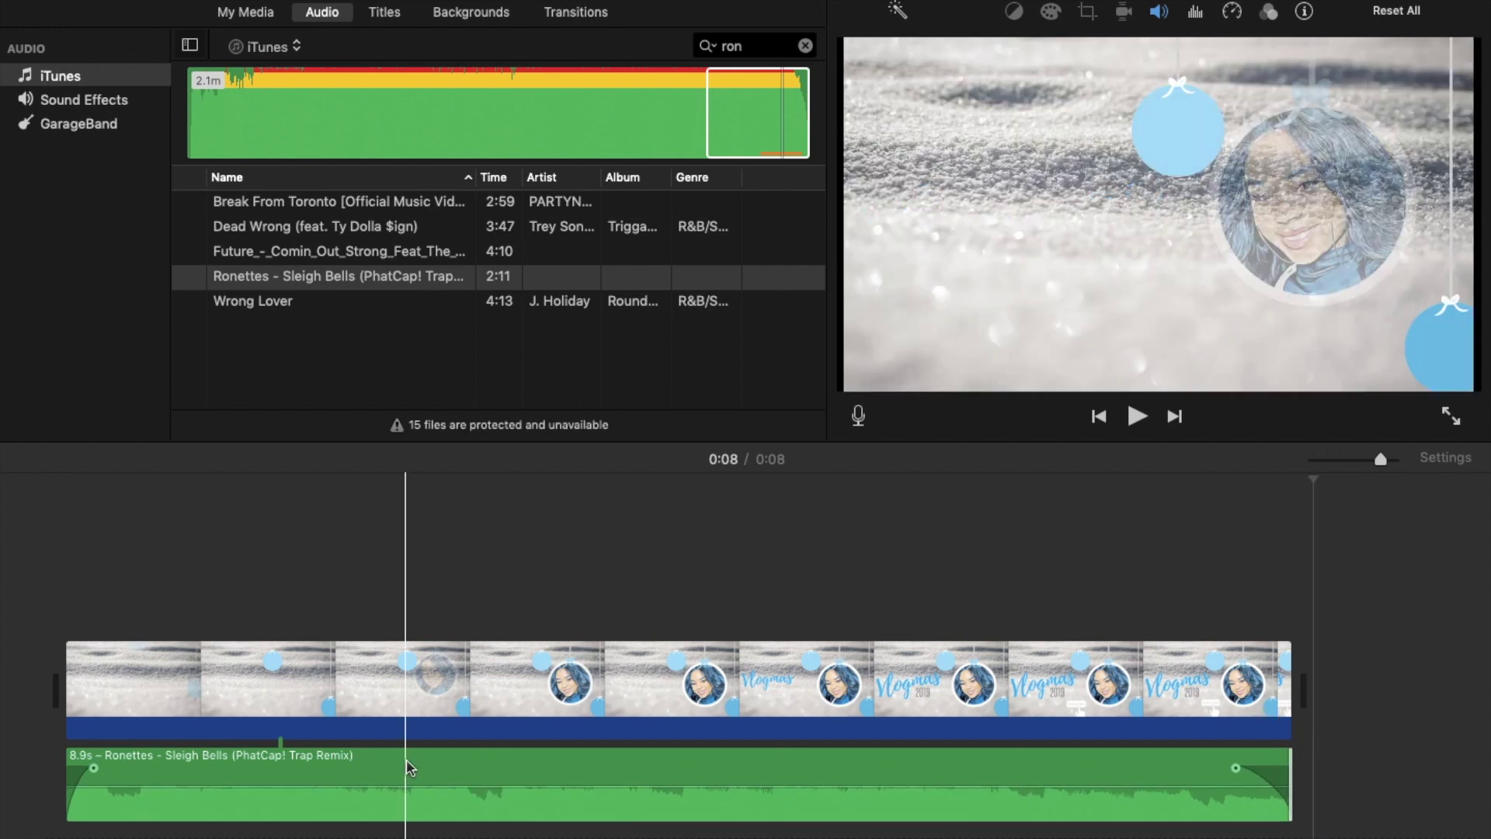
{"action": "key", "text": "space"}
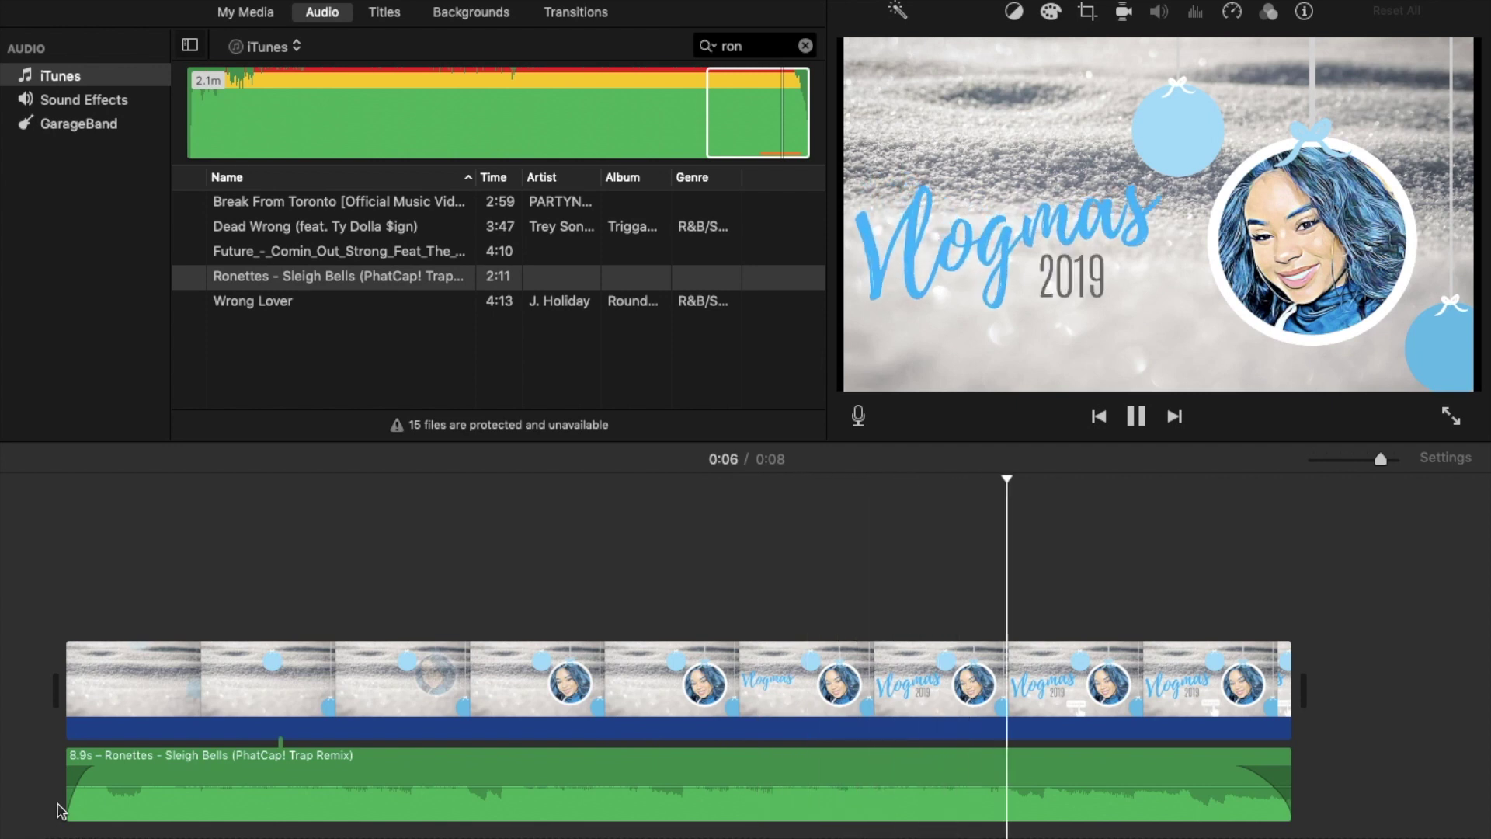
Search the iTunes audio for "swa" and try the sound effect "sound" under the Subscribe animation, deleting the clip after playback
{"action": "left_click", "coordinate": [805, 46]}
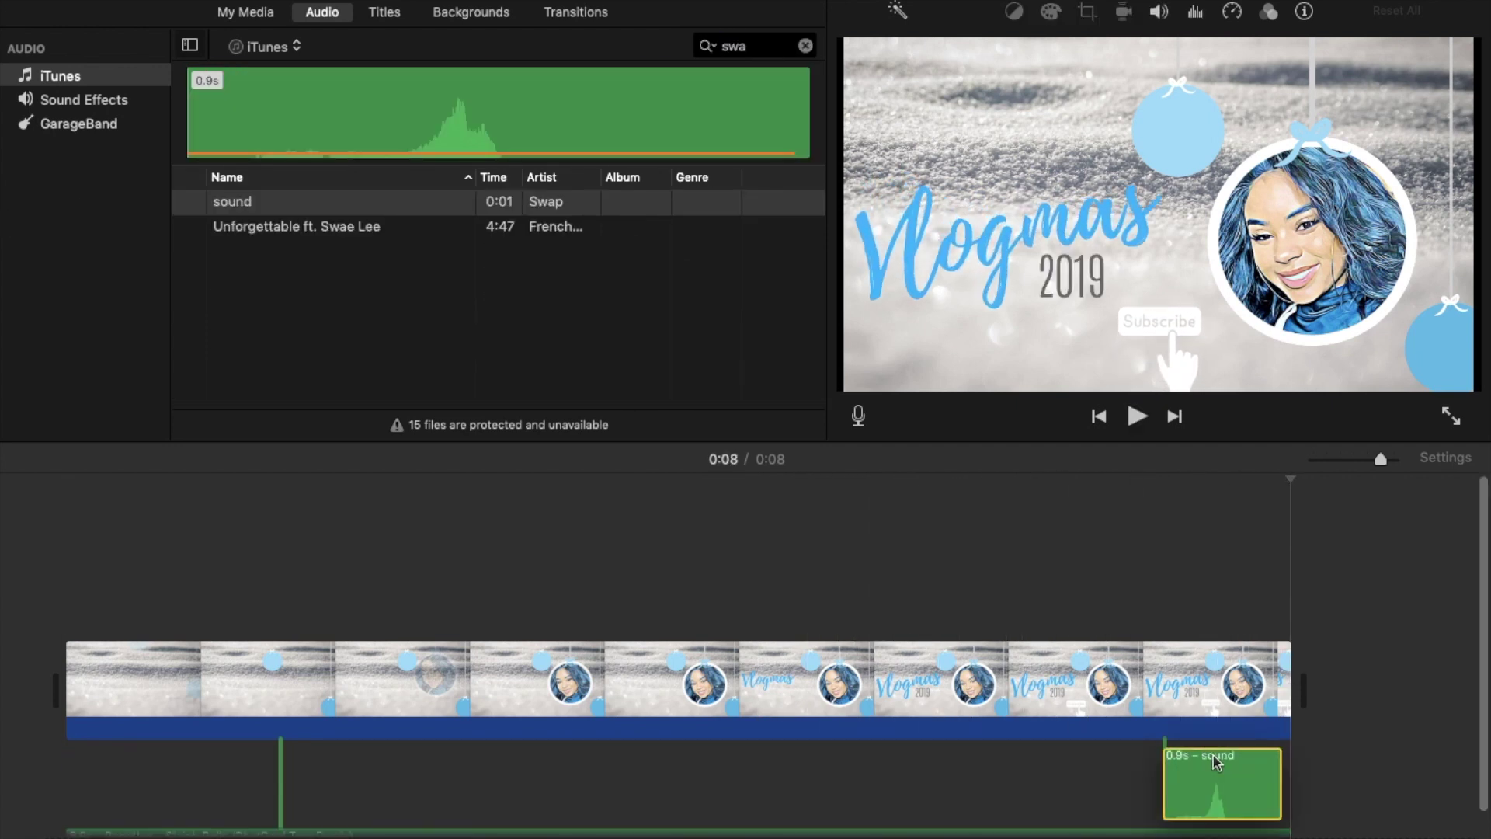
{"action": "left_click_drag", "start_coordinate": [1217, 763], "coordinate": [1219, 776]}
{"action": "key", "text": "space"}
{"action": "left_click", "coordinate": [1122, 779]}
{"action": "key", "text": "space"}
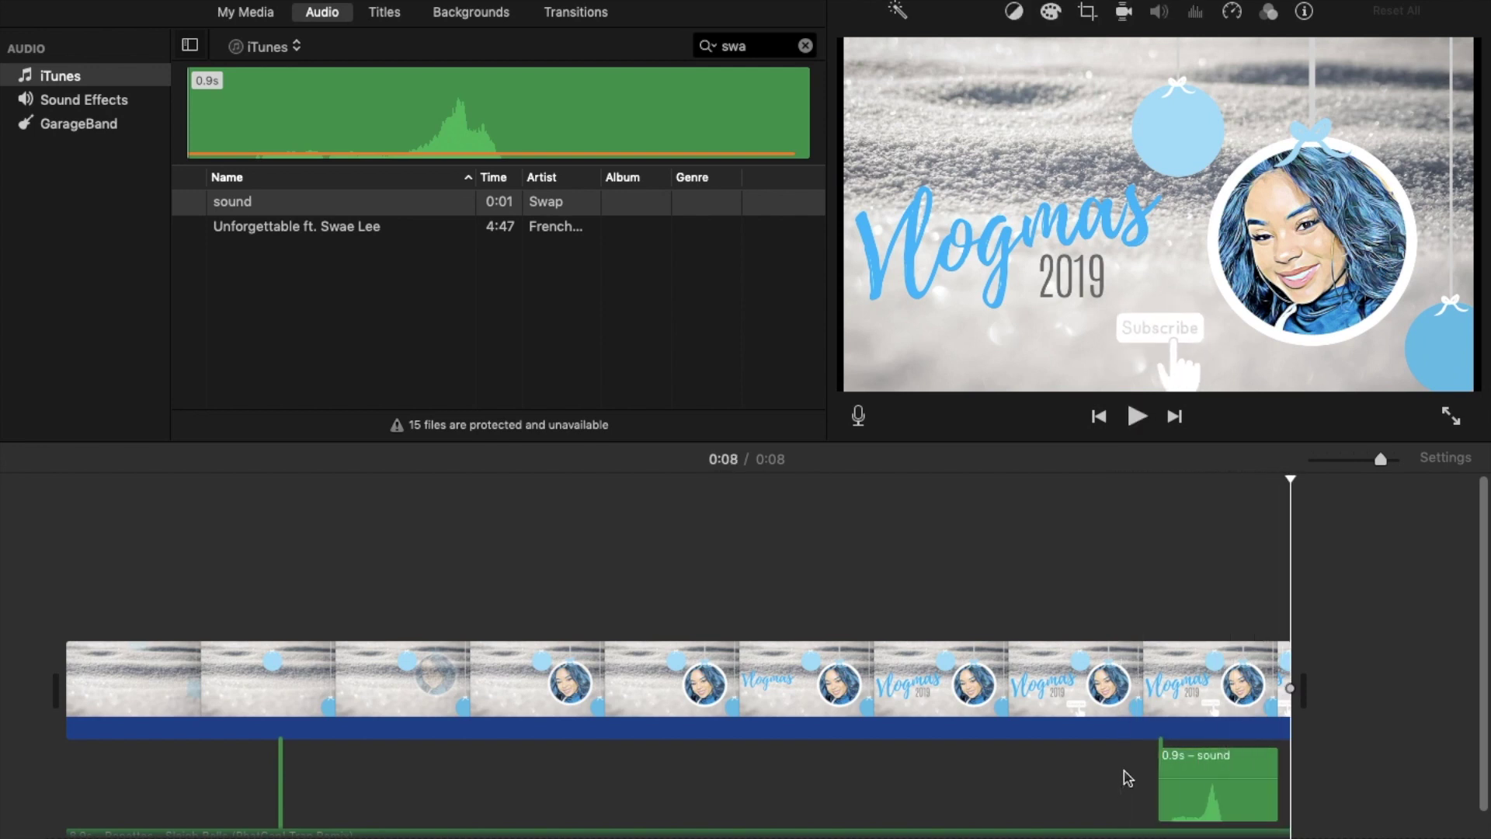
{"action": "scroll", "coordinate": [1127, 779], "scroll_direction": "down", "scroll_amount": 1}
{"action": "left_click", "coordinate": [1237, 780]}
{"action": "key", "text": "Delete"}
Add the sound effect "sound" beneath the video and position it where the Vlogmas title animates in
{"action": "key", "text": "space"}
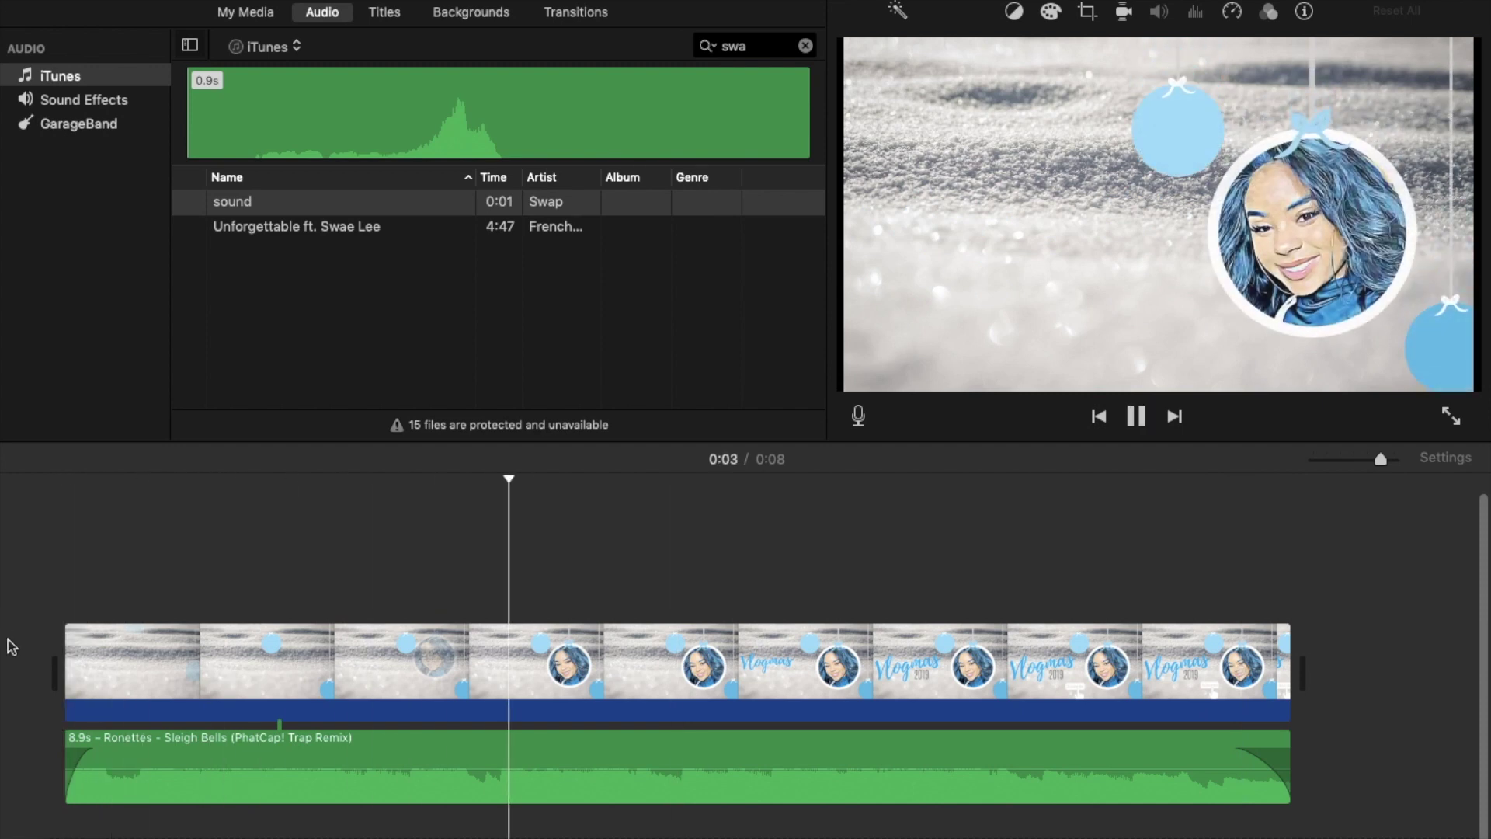
{"action": "key", "text": "space"}
{"action": "left_click_drag", "start_coordinate": [386, 215], "coordinate": [726, 762]}
{"action": "left_click", "coordinate": [570, 792]}
{"action": "key", "text": "space"}
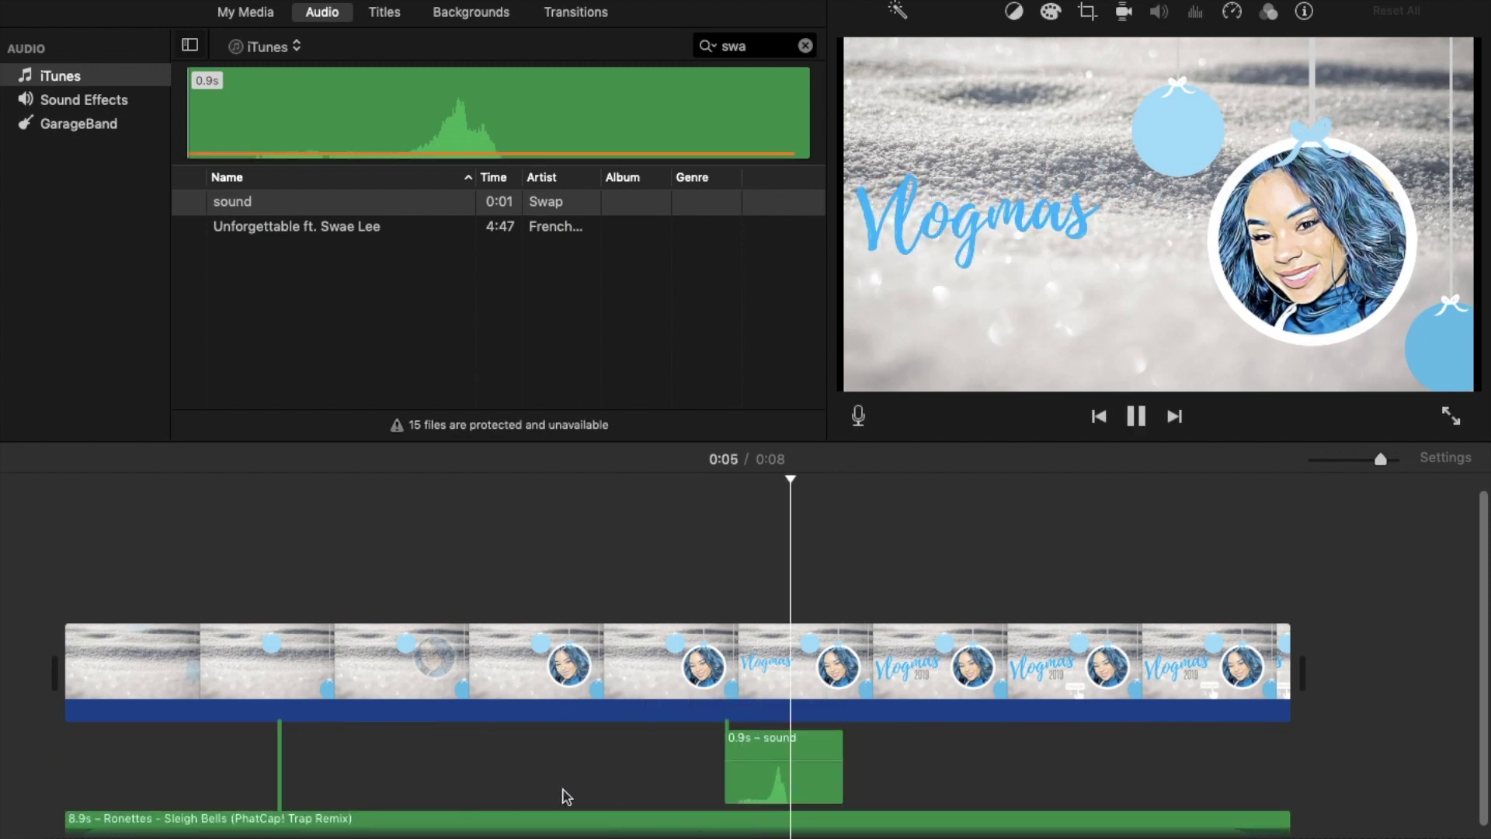
{"action": "left_click_drag", "start_coordinate": [796, 752], "coordinate": [900, 751]}
Raise the volume of the Ronettes - Sleigh Bells clip and play the intro from the start
{"action": "scroll", "coordinate": [614, 777], "scroll_direction": "down", "scroll_amount": 2}
{"action": "key", "text": "XF86AudioRaiseVolume"}
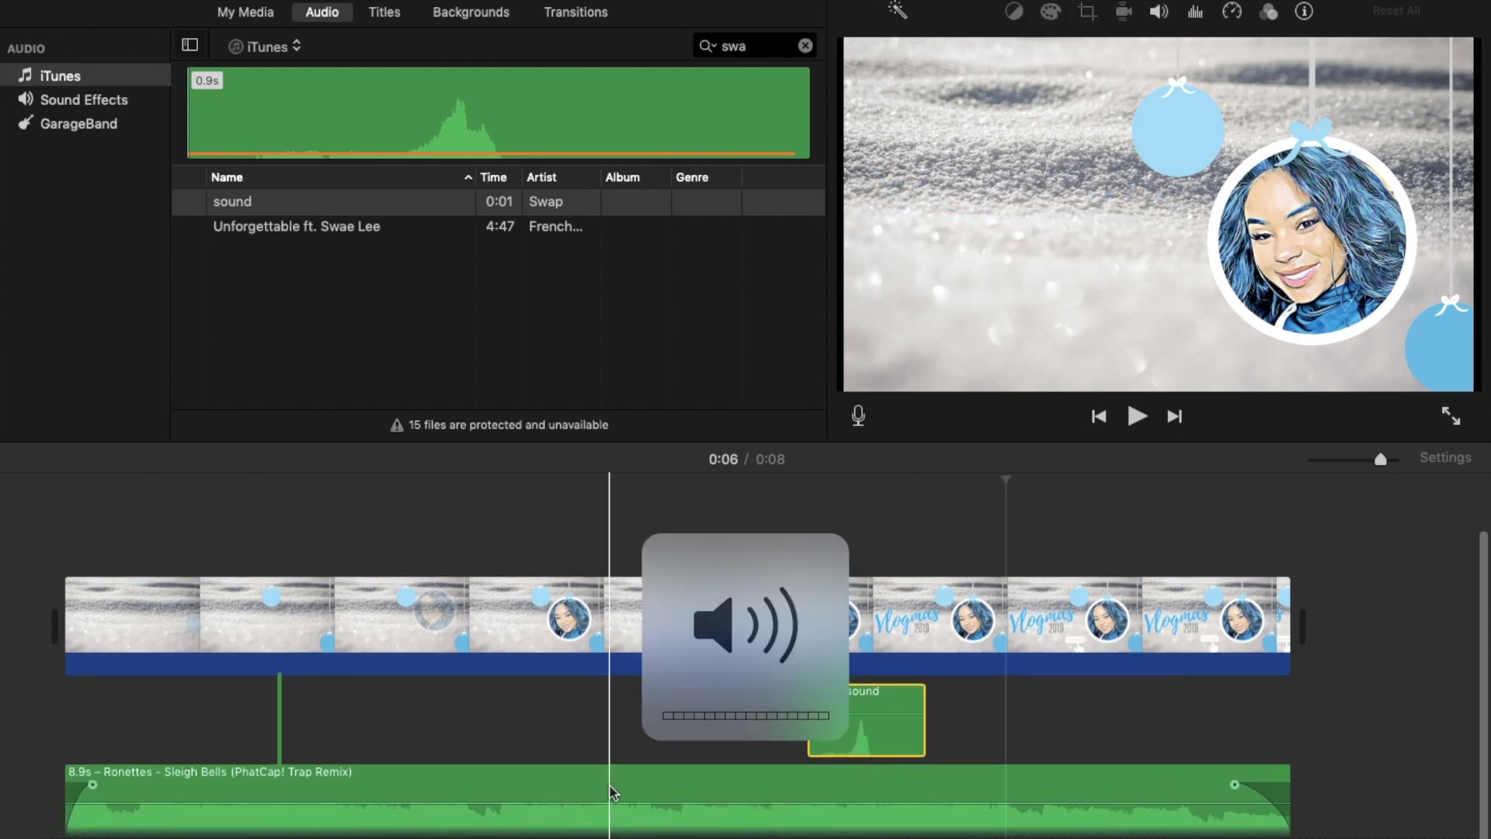
{"action": "left_click_drag", "start_coordinate": [618, 800], "coordinate": [617, 793]}
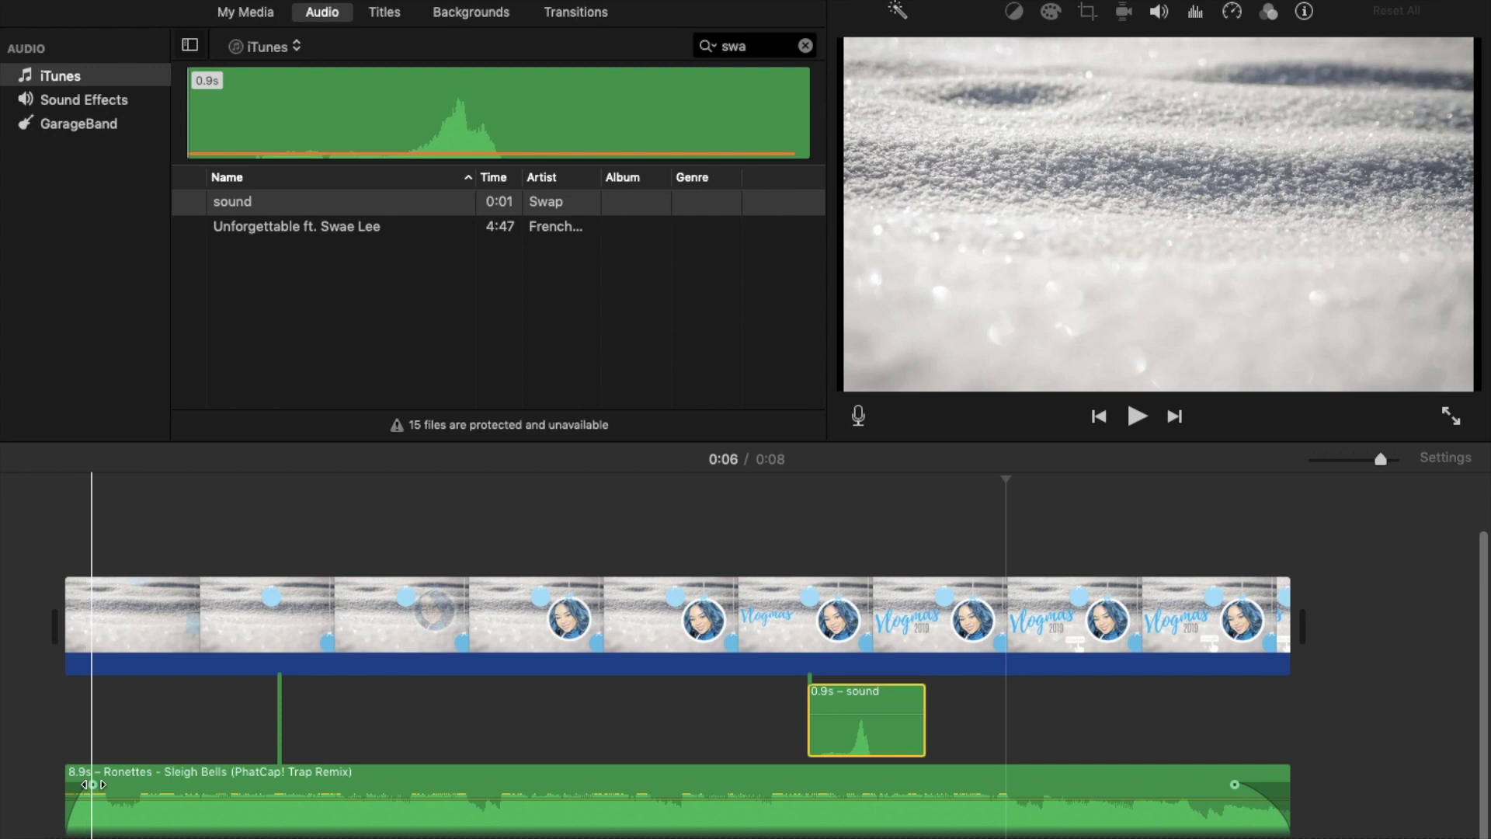
{"action": "left_click", "coordinate": [59, 792]}
{"action": "key", "text": "space"}
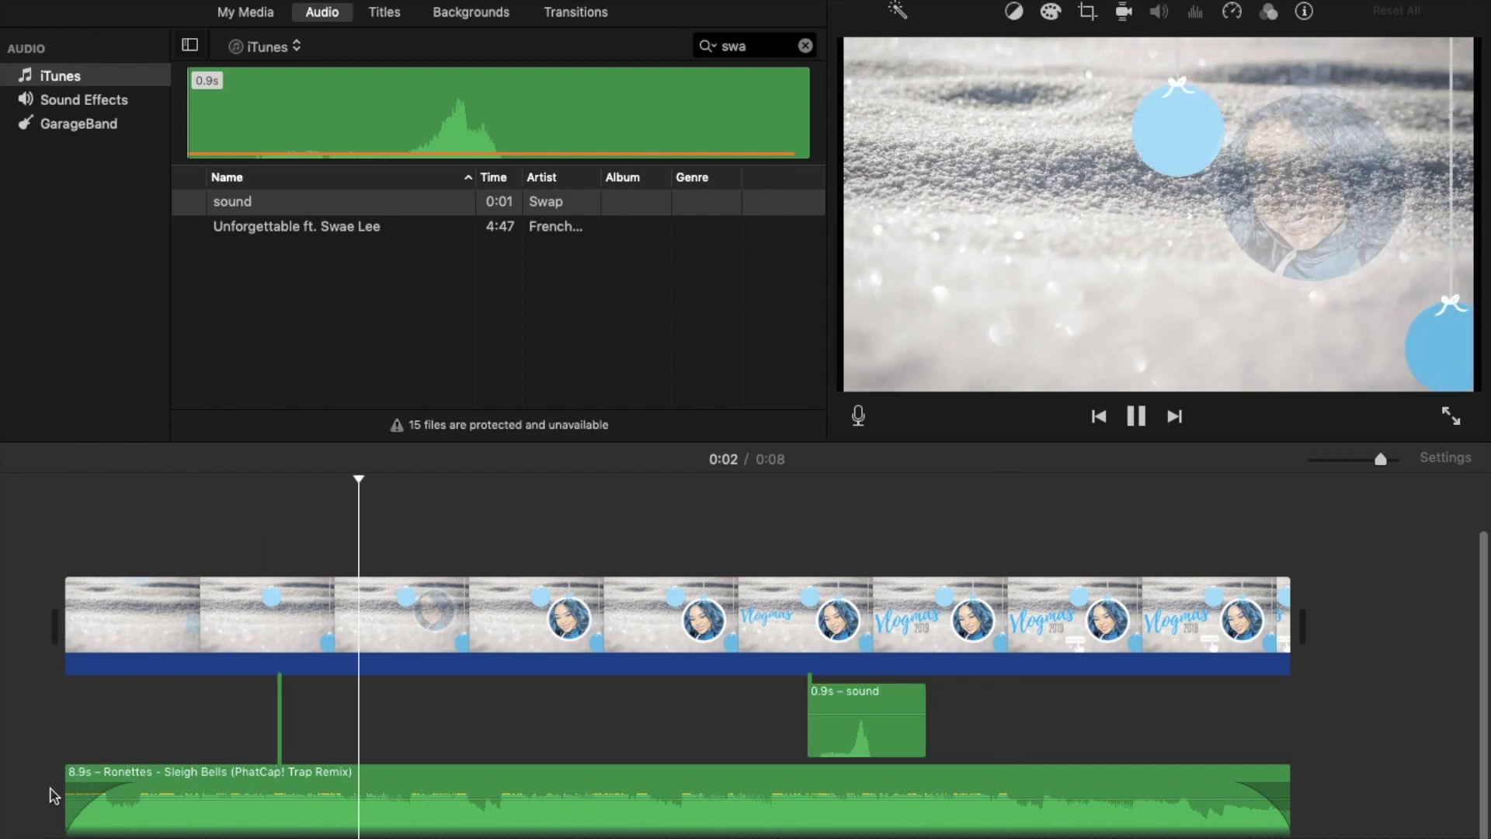
{"action": "key", "text": "space"}
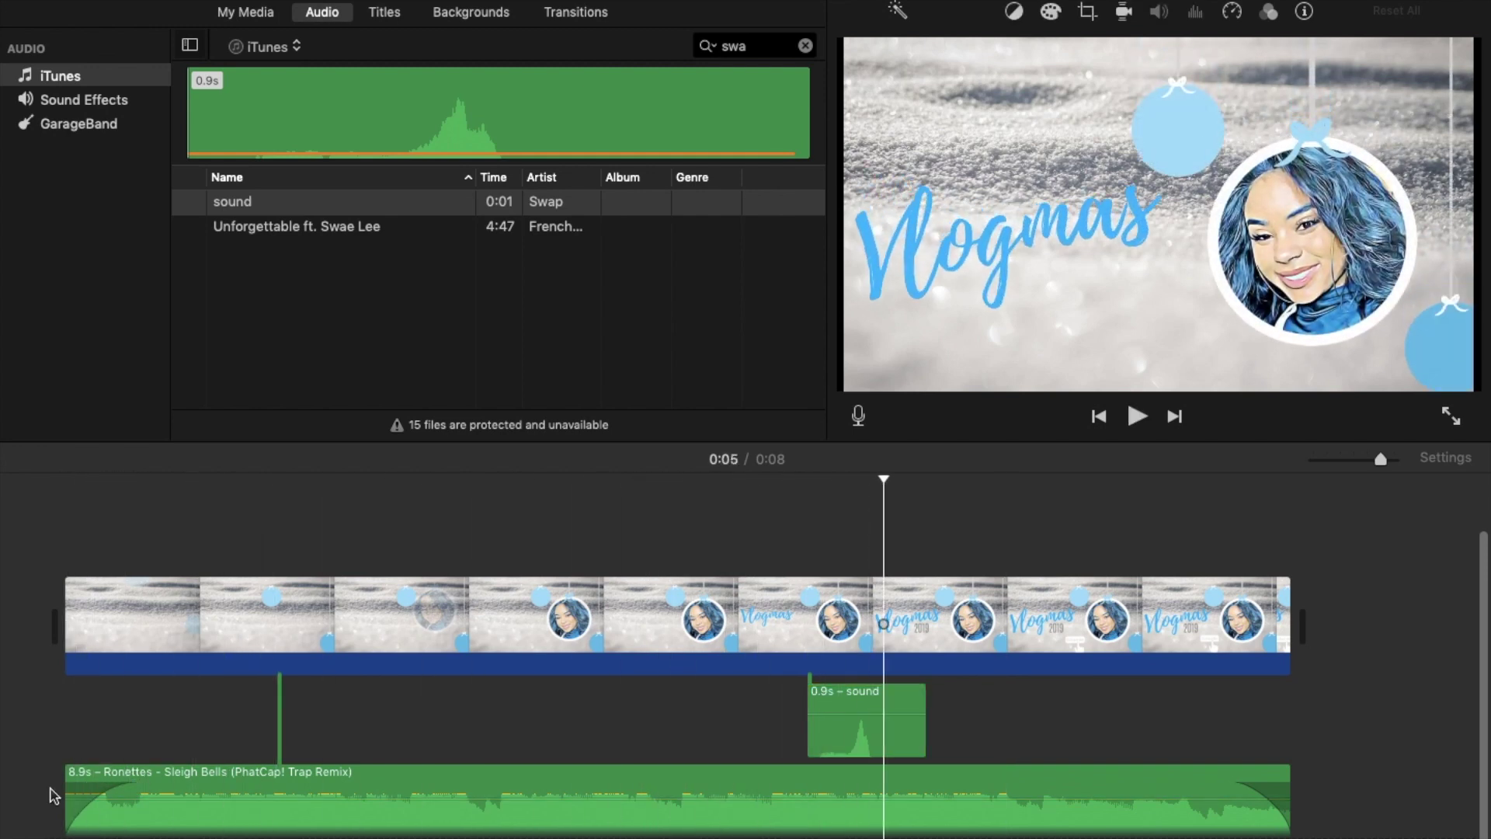
Move the sound effect slightly earlier under the Vlogmas title and preview the intro in full screen
{"action": "left_click_drag", "start_coordinate": [854, 722], "coordinate": [826, 722]}
{"action": "key", "text": "space"}
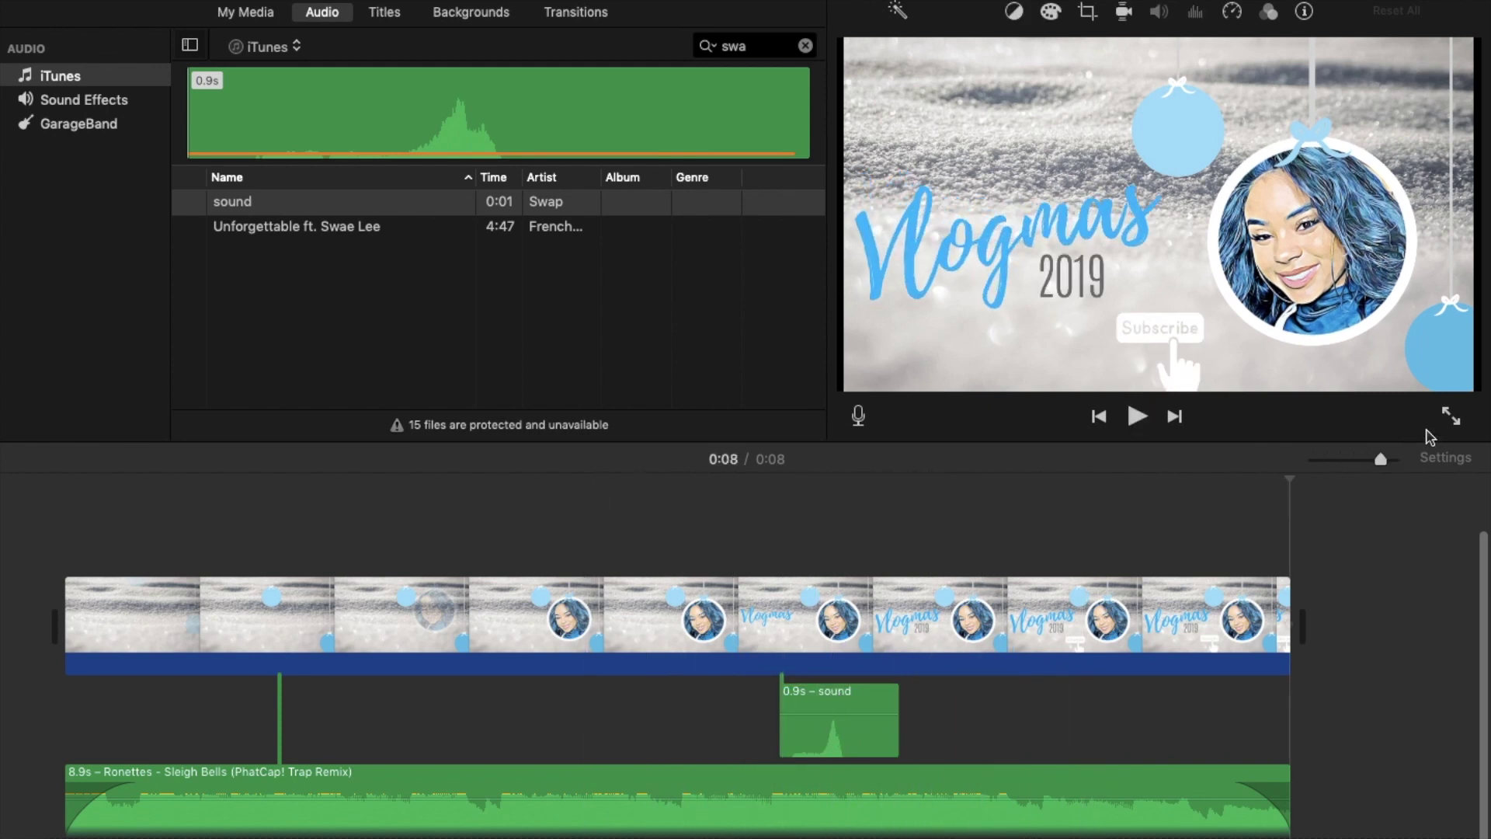
{"action": "left_click", "coordinate": [1452, 417]}
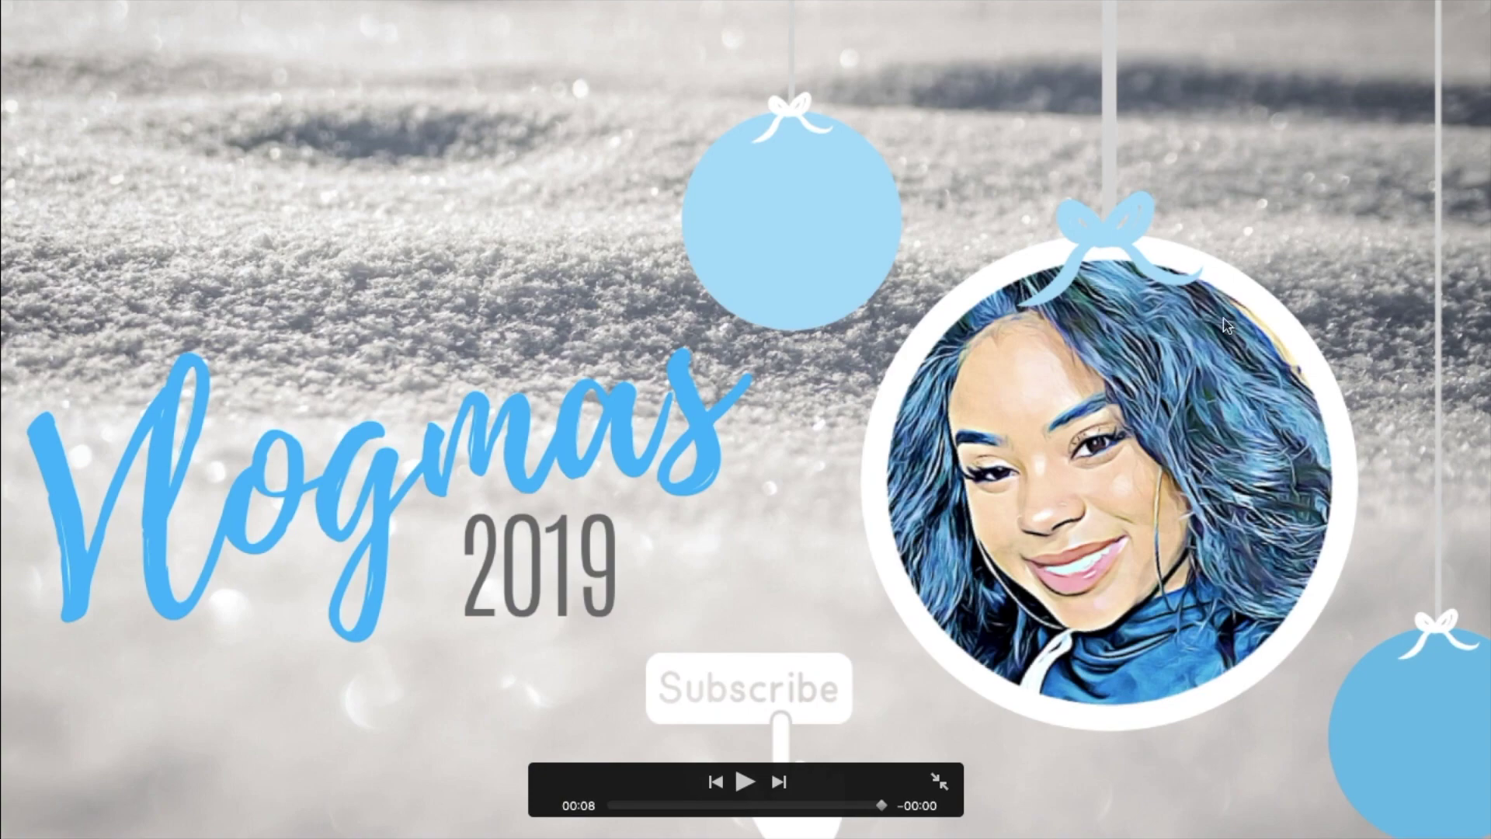
{"action": "key", "text": "Escape"}
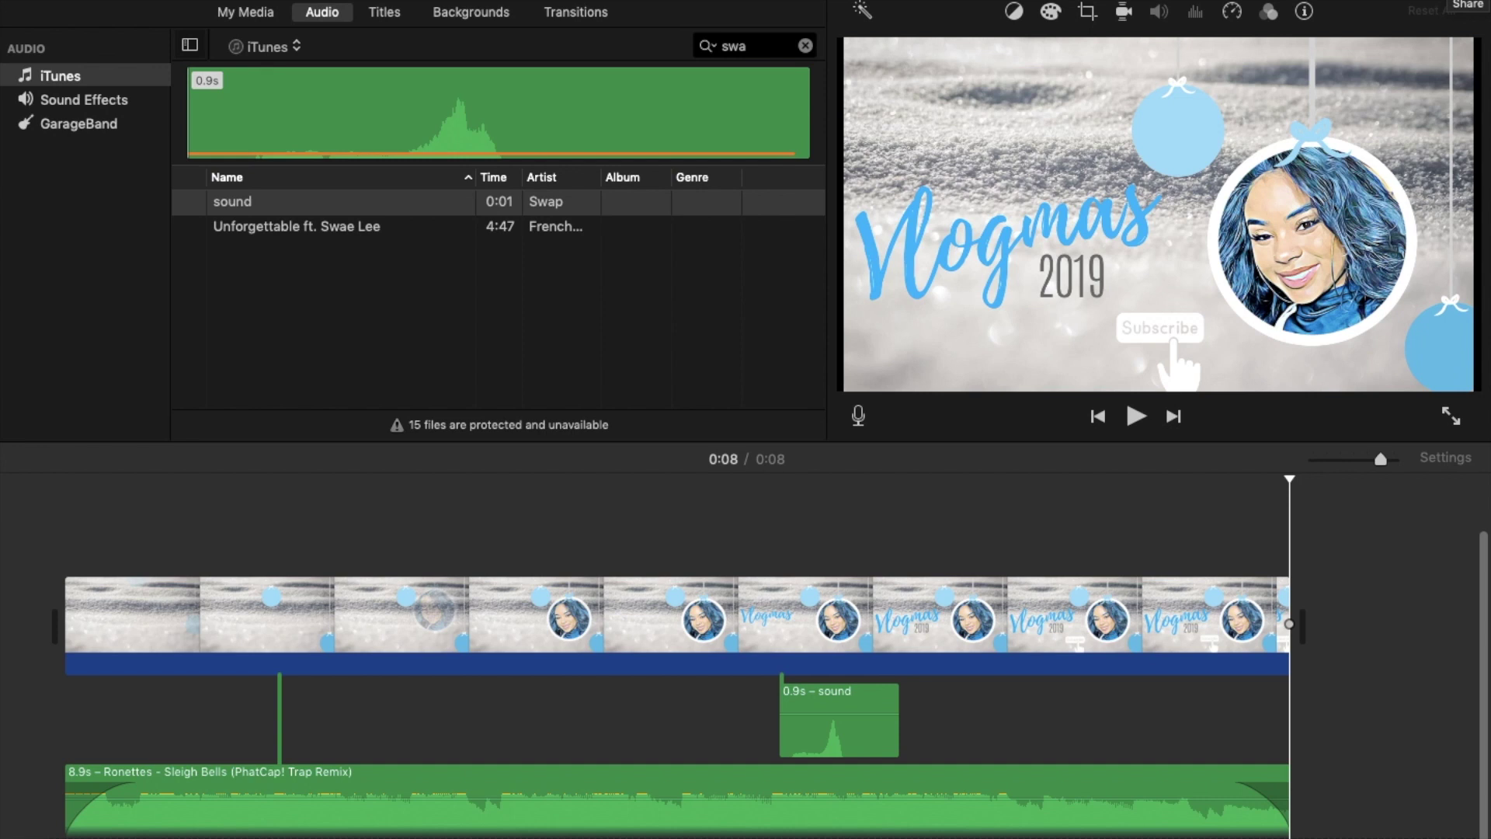
{"action": "left_click", "coordinate": [1467, 5]}
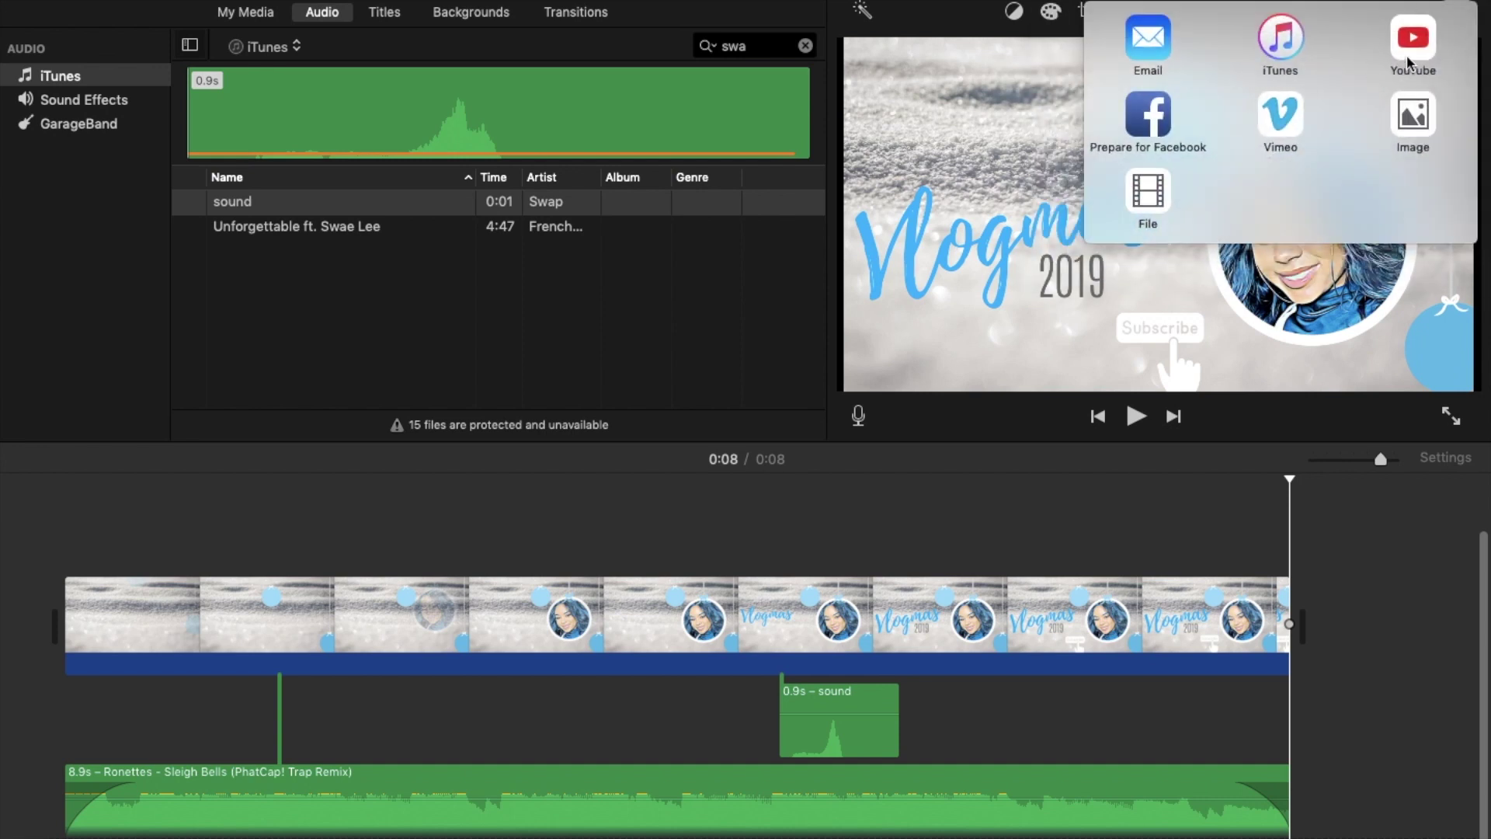
{"action": "left_click", "coordinate": [1412, 47]}
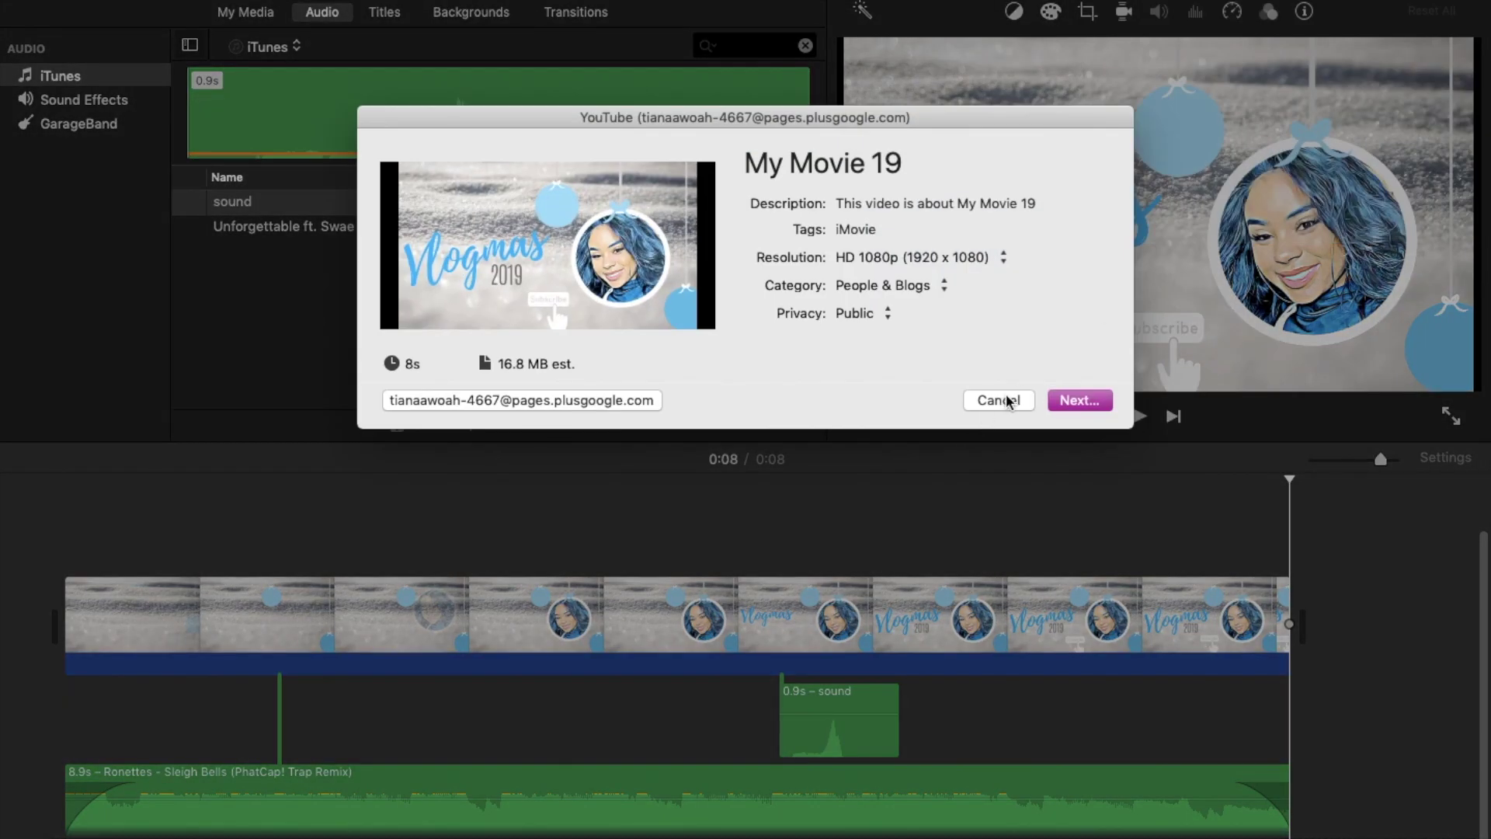
{"action": "left_click", "coordinate": [999, 400]}
{"action": "left_click", "coordinate": [1468, 5]}
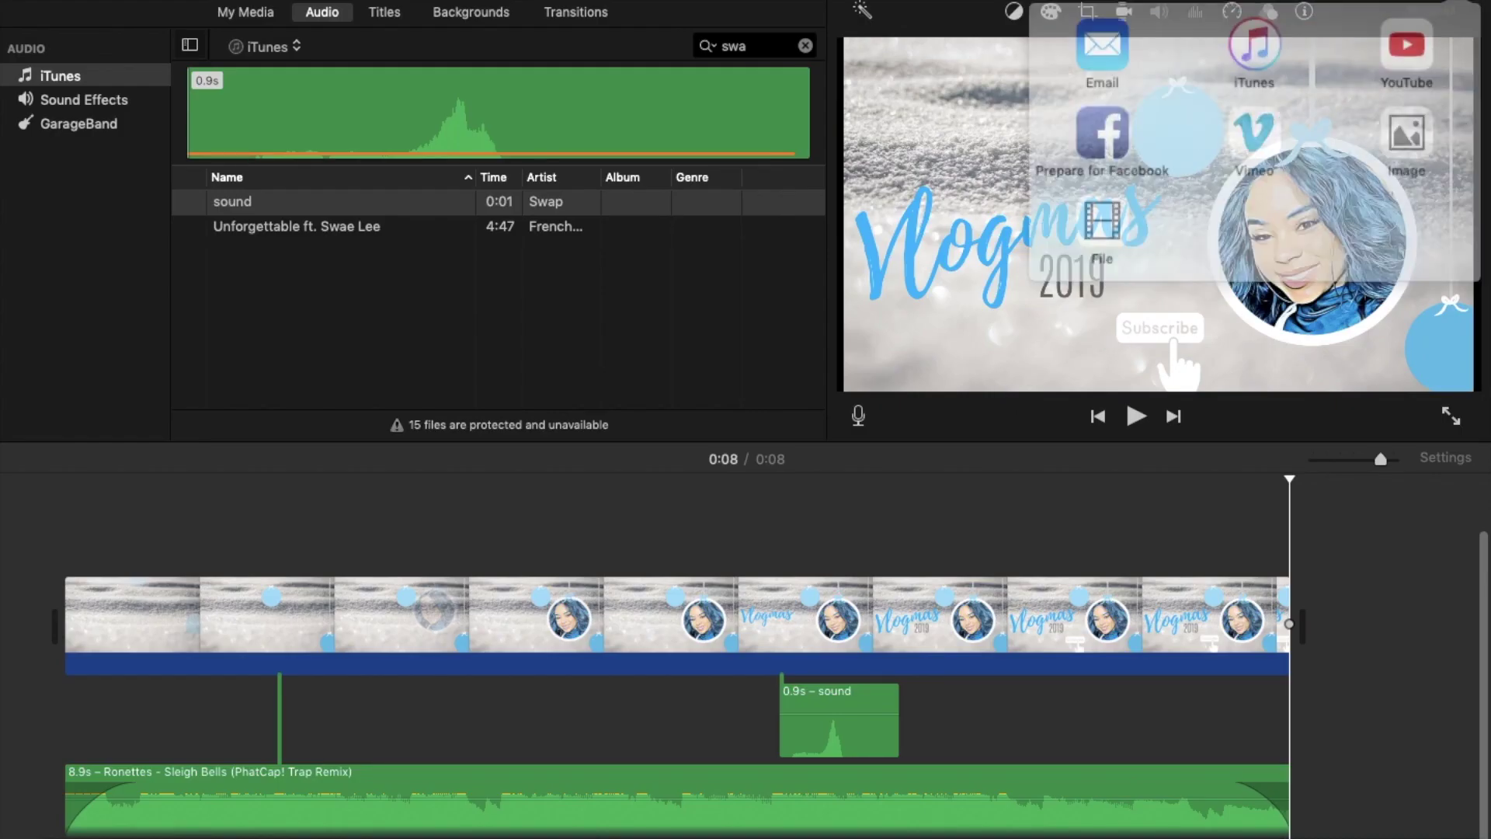
{"action": "left_click", "coordinate": [1147, 189]}
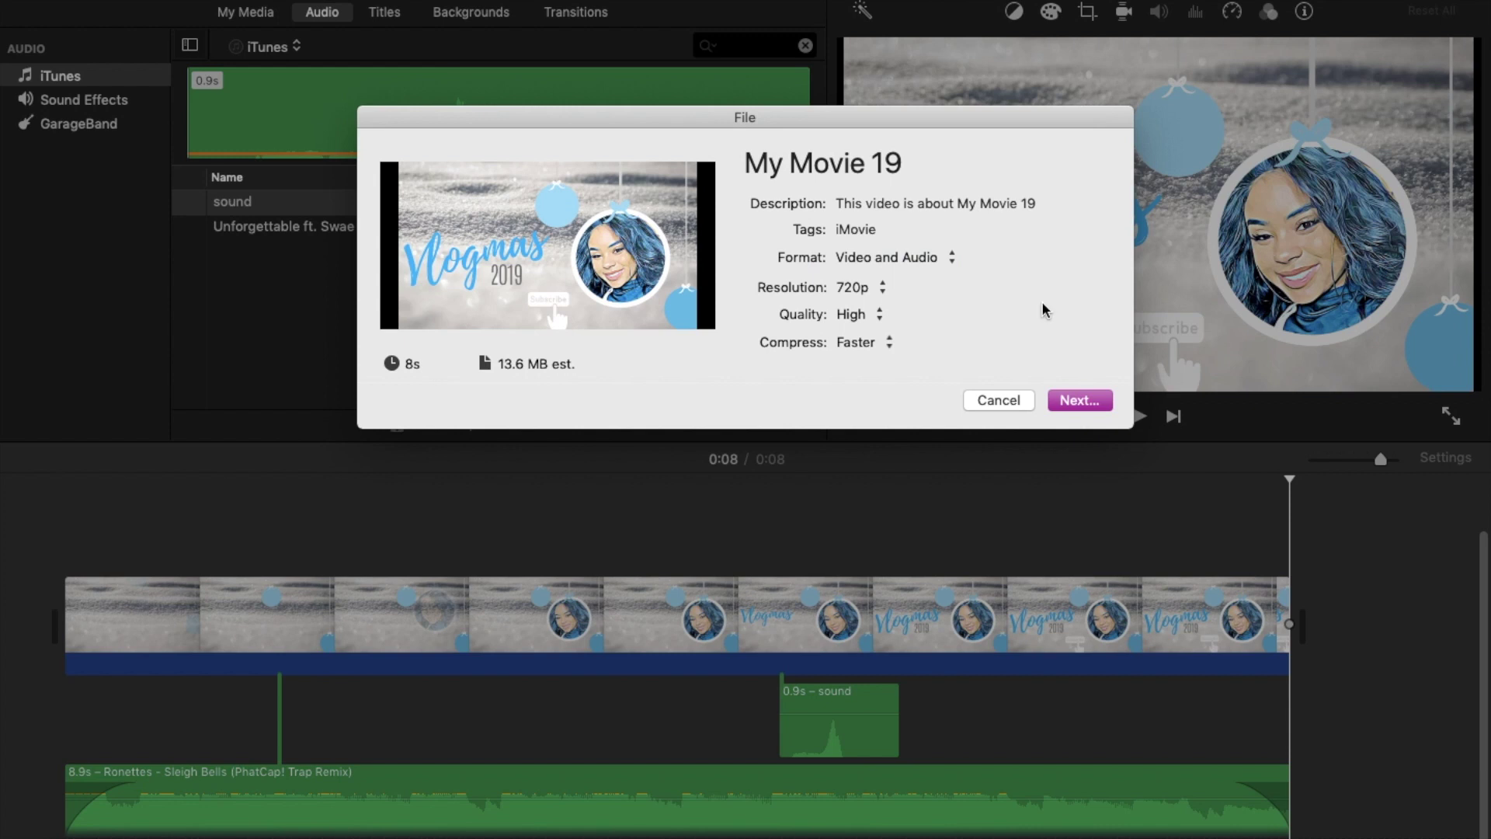
{"action": "left_click", "coordinate": [864, 289]}
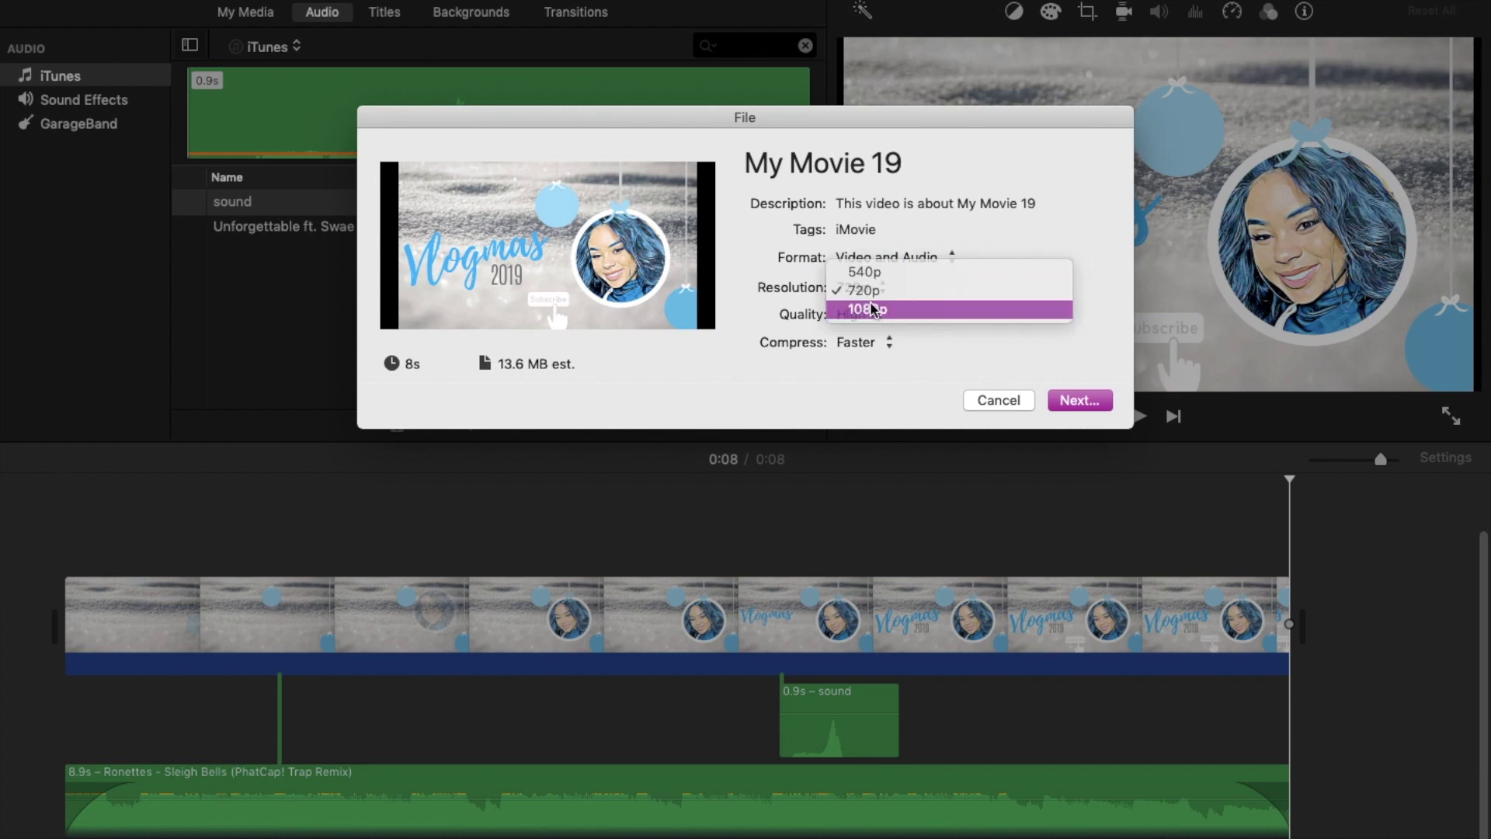
{"action": "left_click", "coordinate": [871, 307]}
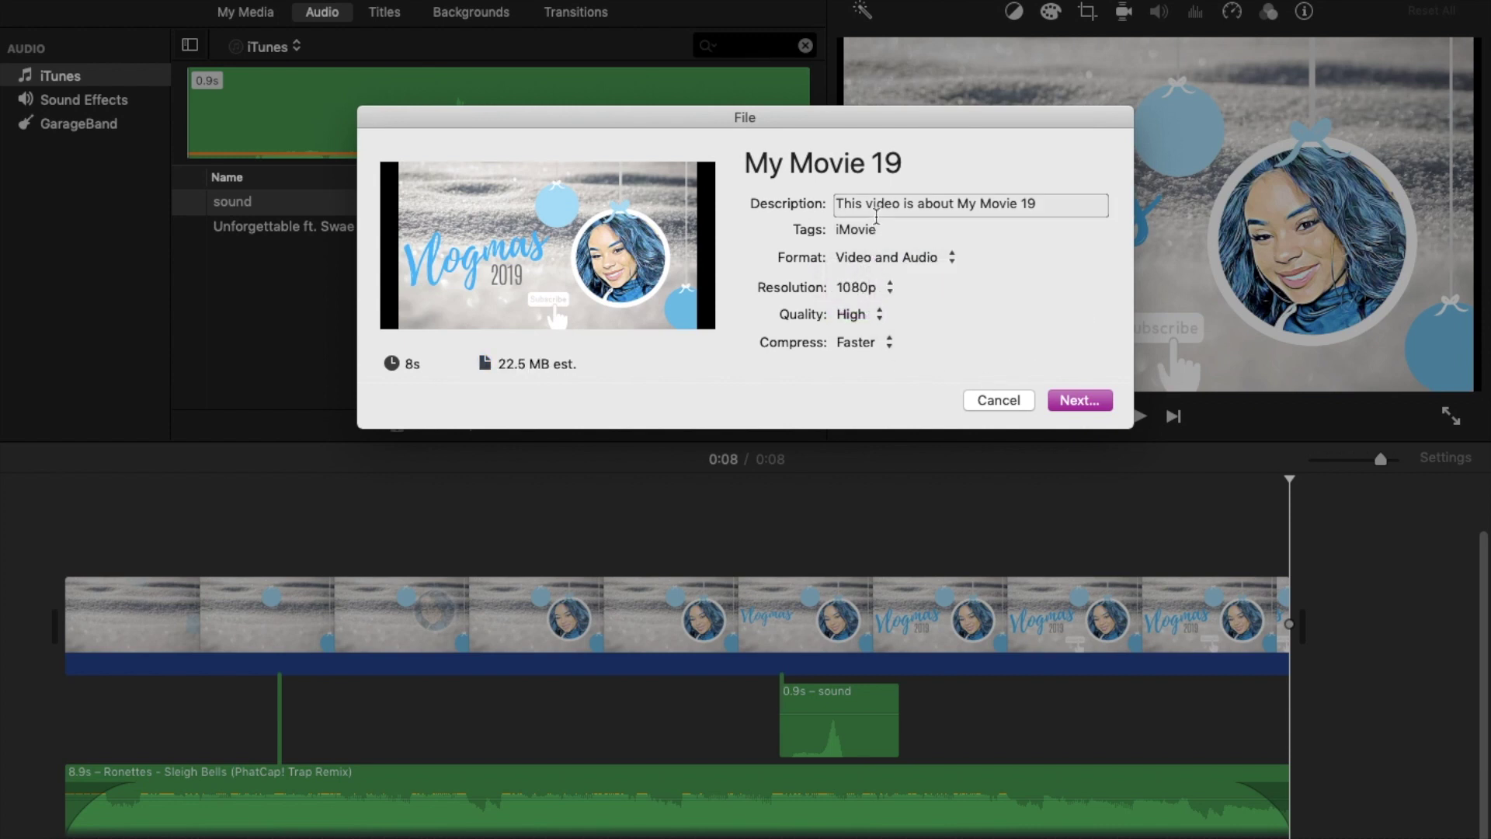
{"action": "left_click", "coordinate": [983, 399]}
Share the movie as a file with the resolution set to 1080p and proceed to saving
{"action": "left_click", "coordinate": [1282, 2]}
{"action": "left_click", "coordinate": [1155, 198]}
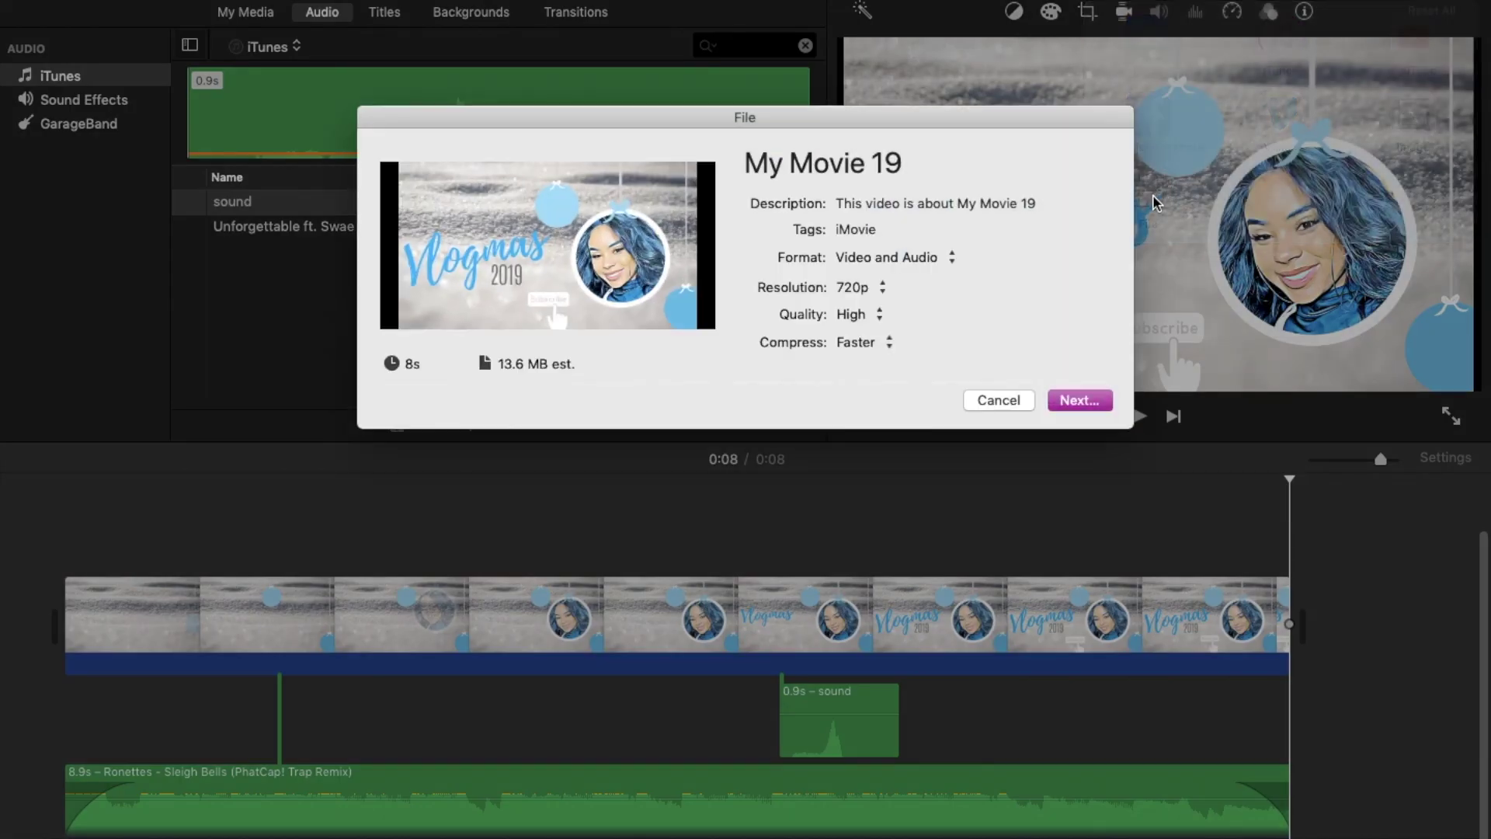
{"action": "left_click", "coordinate": [873, 287]}
{"action": "left_click", "coordinate": [880, 310]}
{"action": "left_click", "coordinate": [1093, 405]}
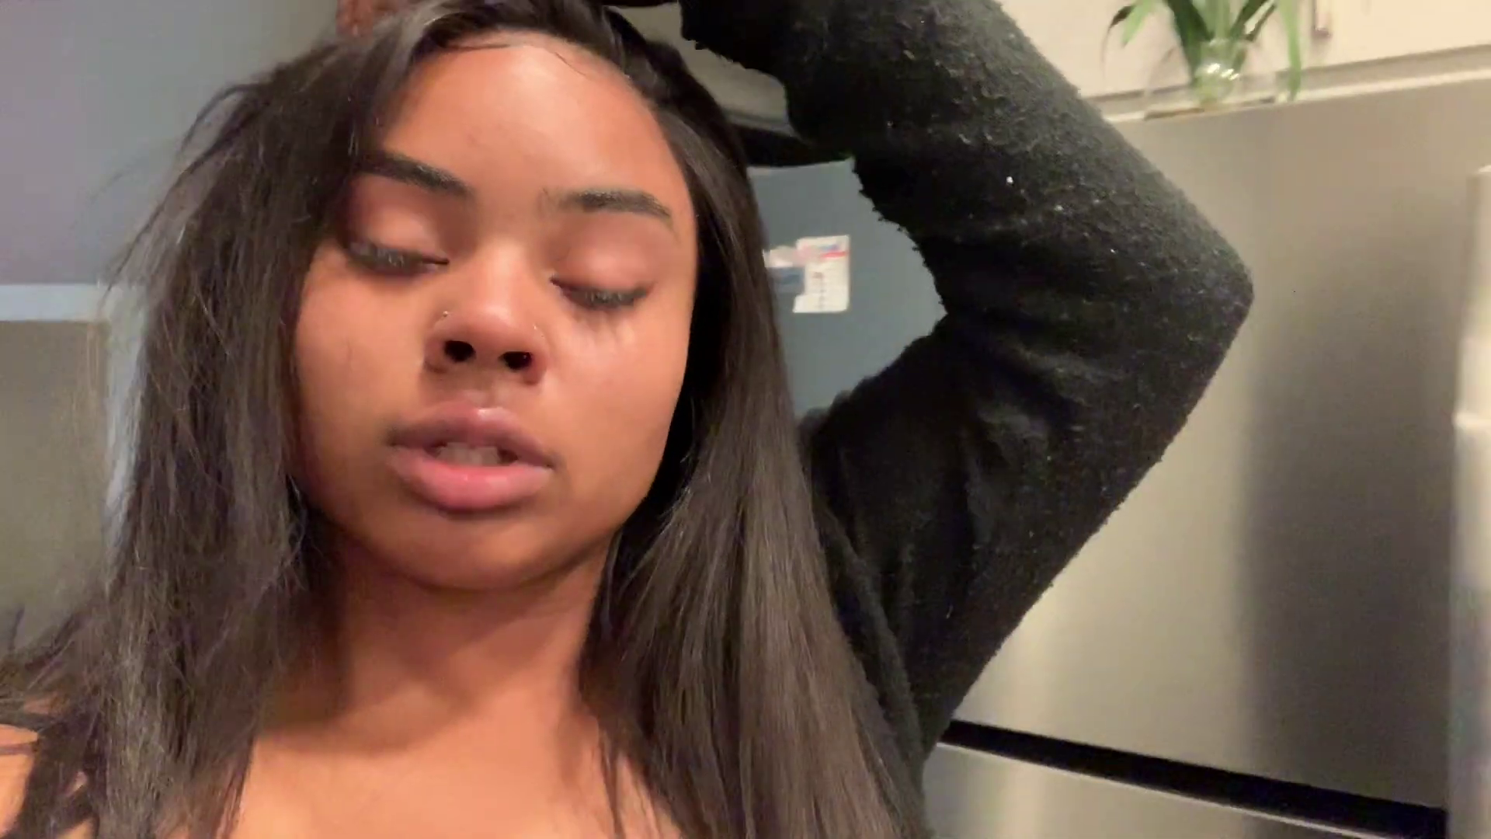